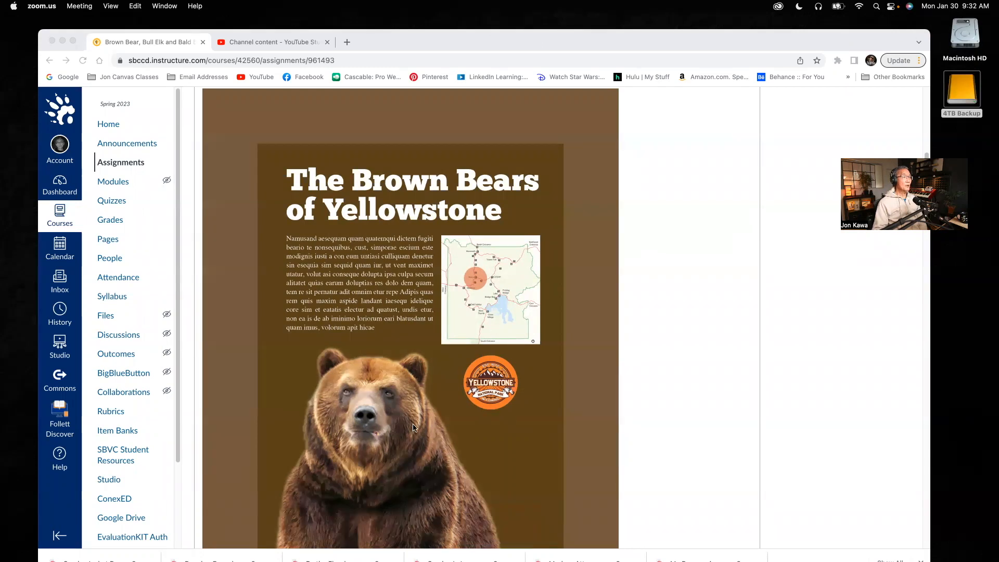
# Step: Examine the brown bear, bull elk and bald eagle example posters and the assignment's instructions and specifications
pyautogui.scroll(-2, 575, 382)
pyautogui.scroll(-1, 461, 439)
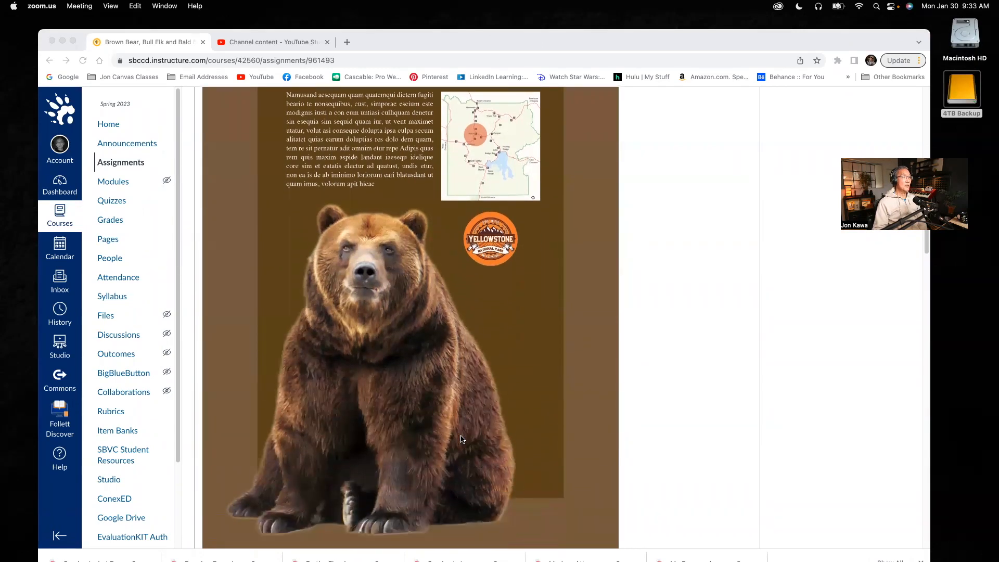
pyautogui.scroll(-1, 460, 440)
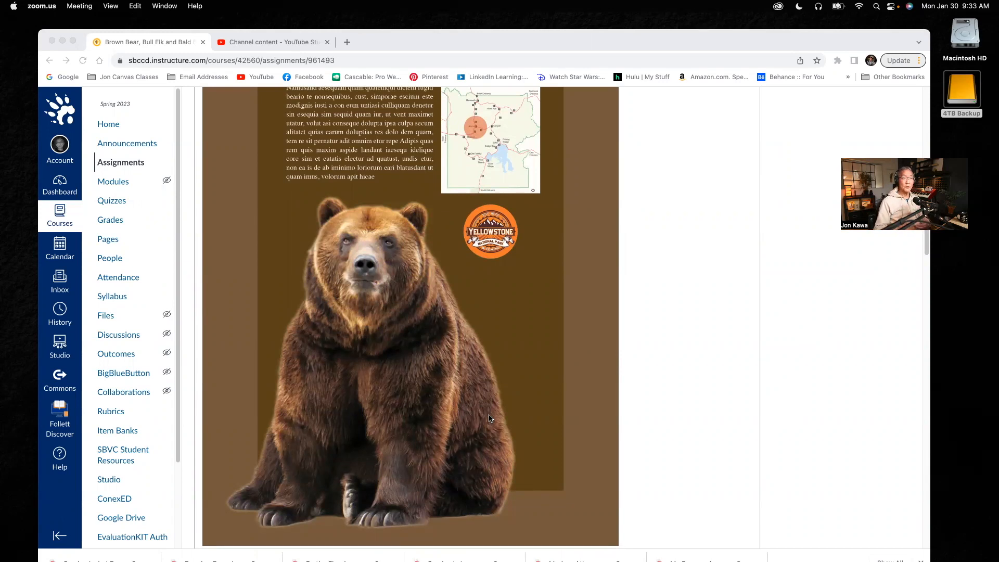
pyautogui.scroll(5, 612, 359)
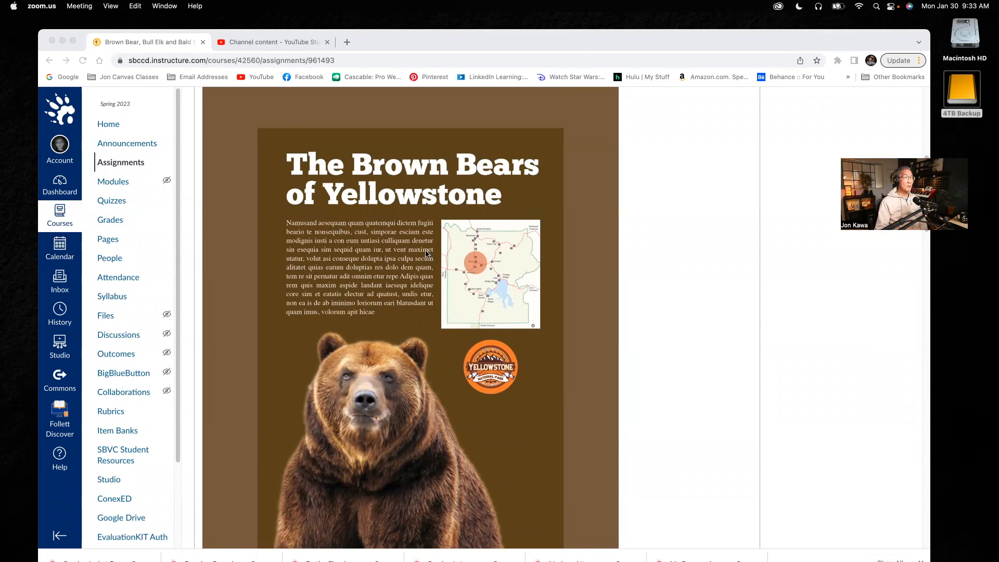
pyautogui.scroll(-4, 426, 253)
pyautogui.scroll(-1, 425, 253)
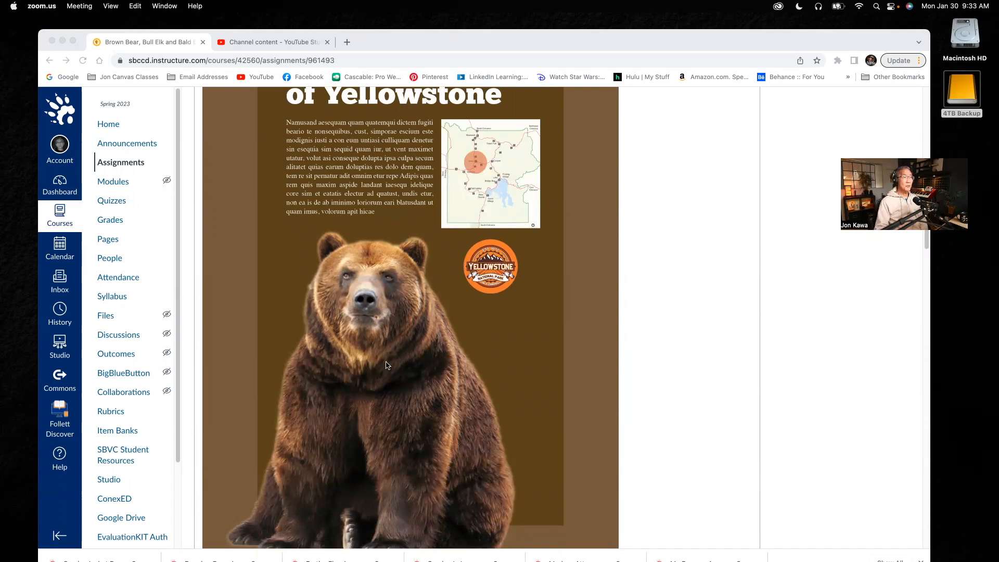
pyautogui.scroll(-5, 537, 325)
pyautogui.scroll(-3, 537, 326)
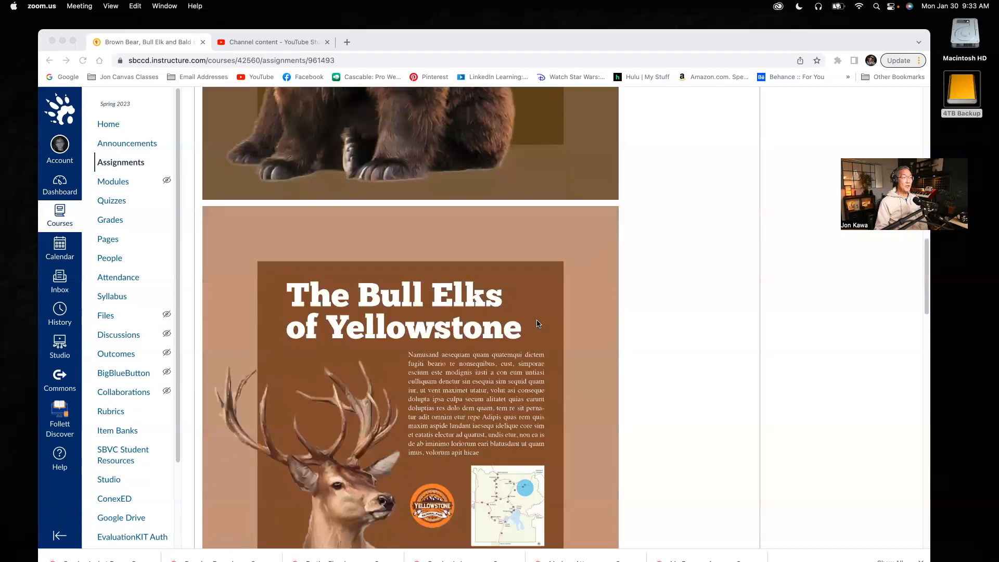
pyautogui.scroll(-2, 537, 323)
pyautogui.scroll(-1, 539, 323)
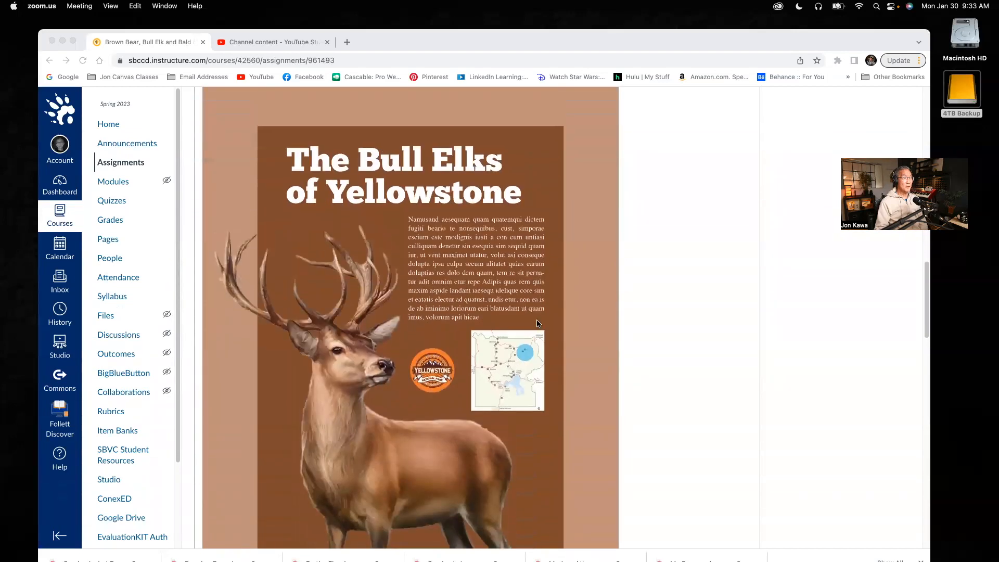
pyautogui.scroll(-1, 537, 324)
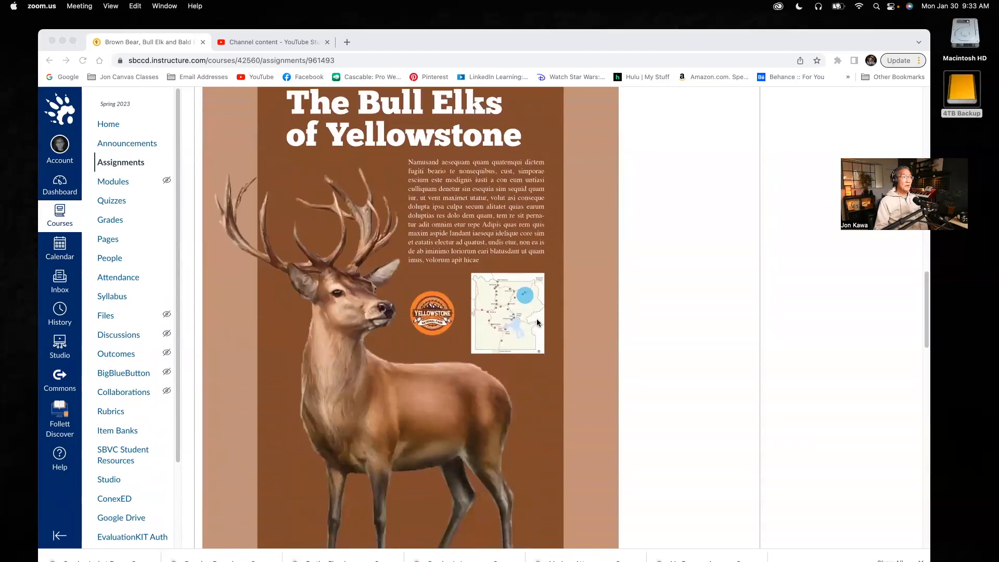
pyautogui.scroll(-6, 537, 323)
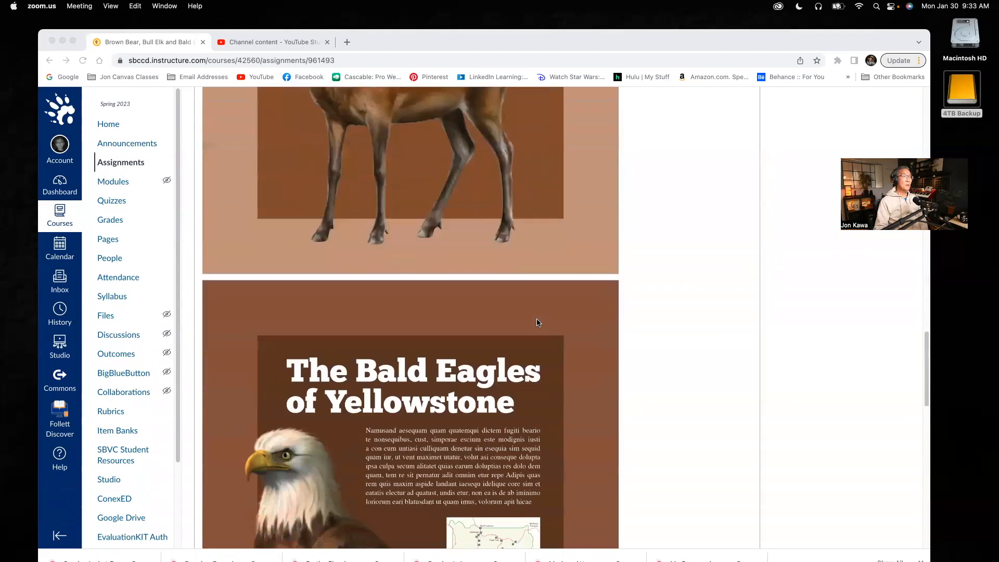
pyautogui.scroll(-2, 538, 322)
pyautogui.scroll(-5, 538, 322)
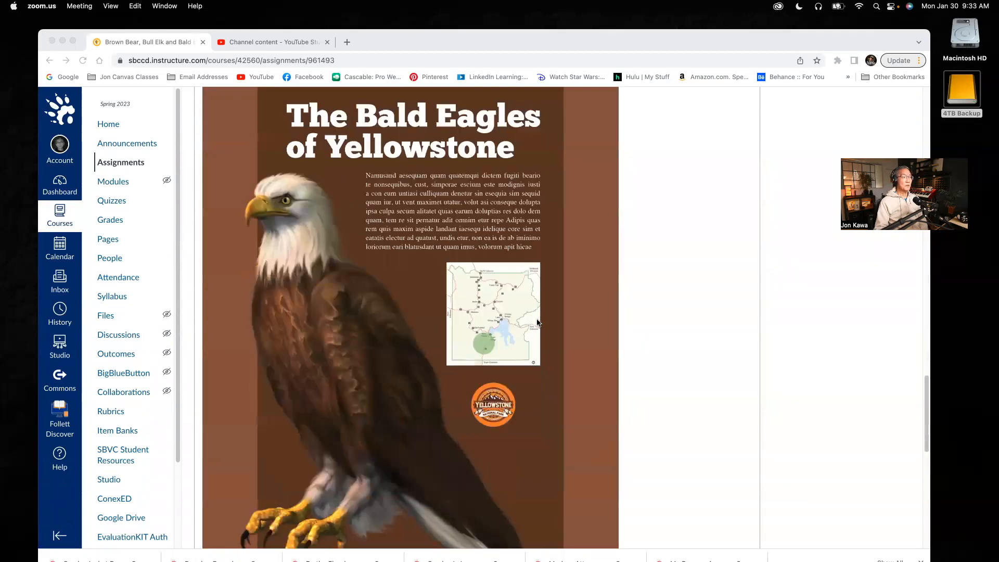
pyautogui.scroll(15, 537, 322)
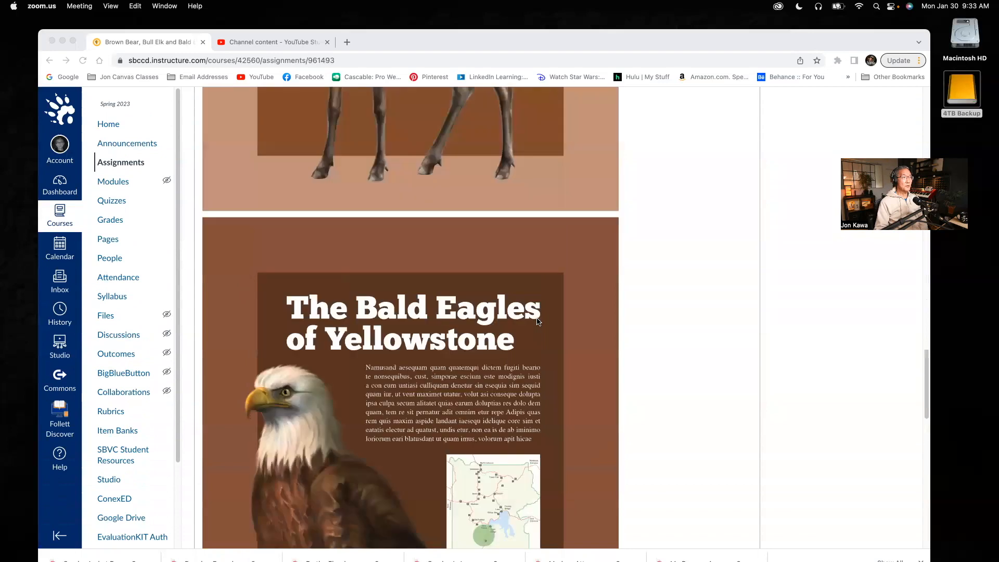
pyautogui.scroll(7, 537, 321)
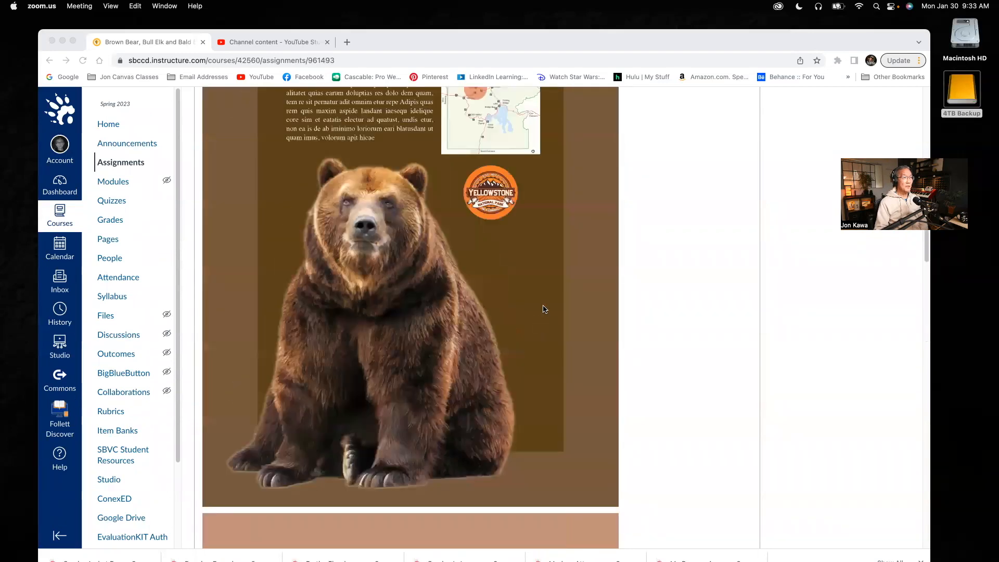
pyautogui.scroll(1, 445, 221)
pyautogui.scroll(2, 447, 223)
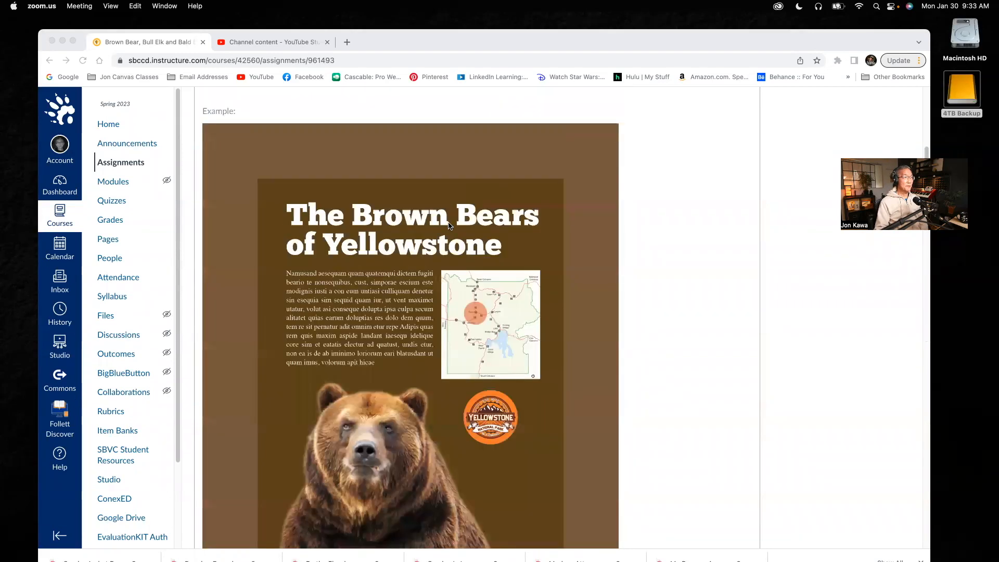
pyautogui.scroll(-1, 449, 225)
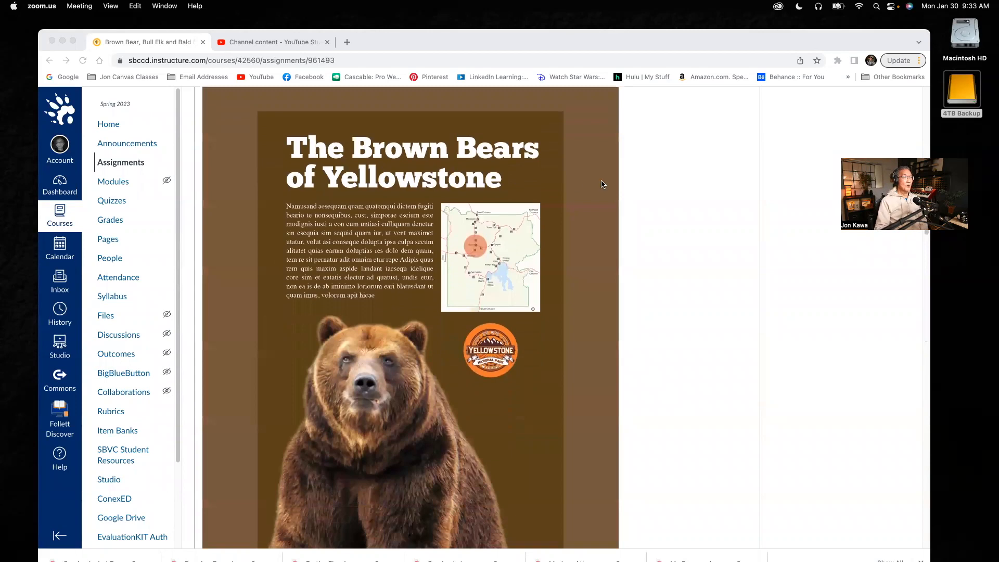
pyautogui.scroll(3, 541, 259)
pyautogui.scroll(3, 541, 258)
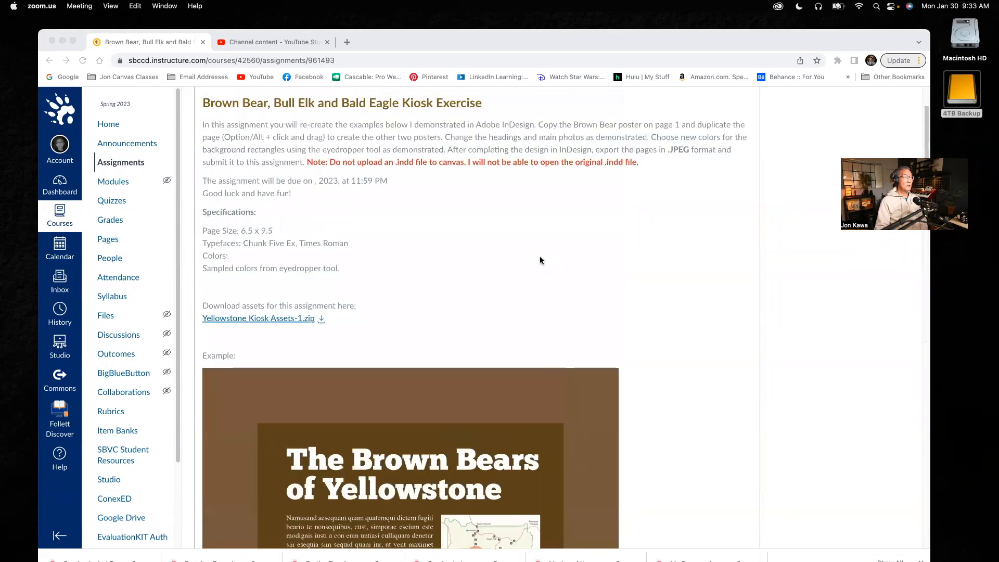
pyautogui.scroll(1, 485, 237)
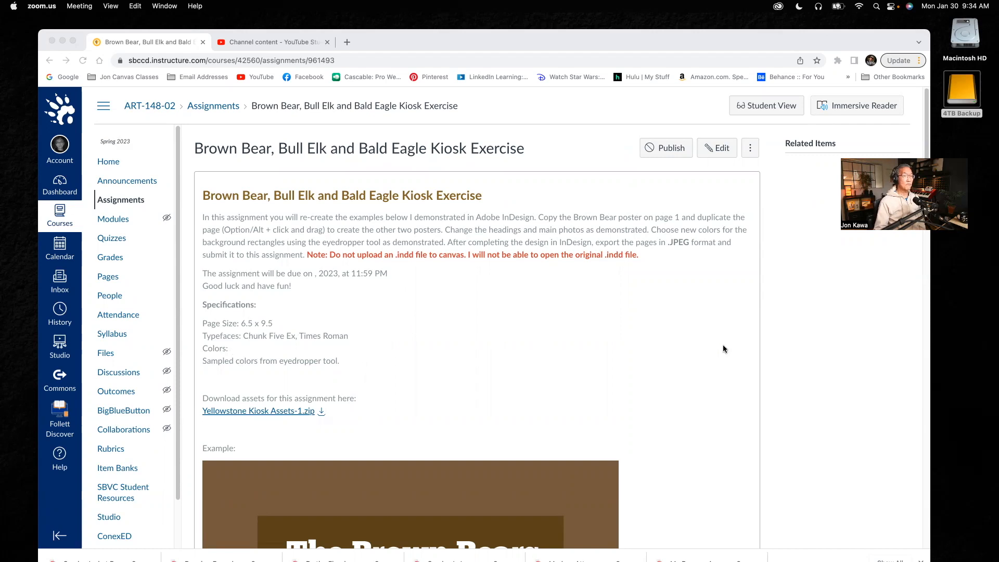
# Step: Download Yellowstone Kiosk Assets-1.zip from the assignment page and place the downloaded file on the desktop
pyautogui.scroll(-1, 718, 348)
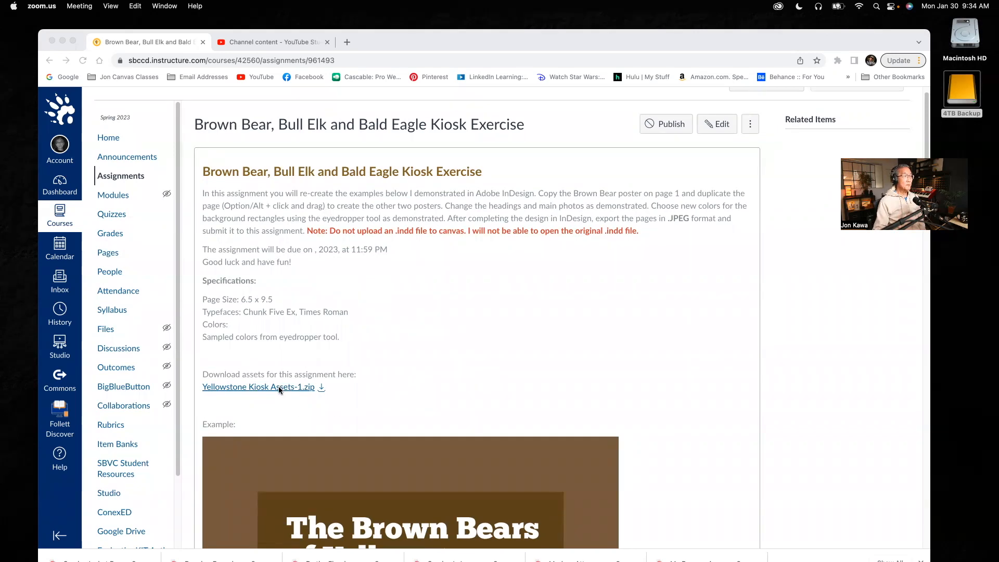
pyautogui.click(321, 389)
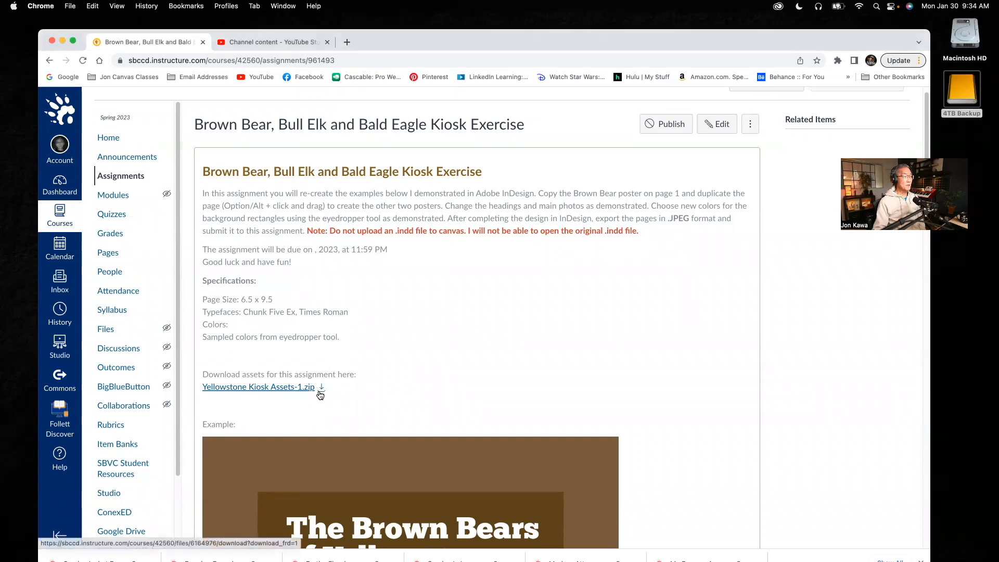
pyautogui.moveTo(492, 36); pyautogui.dragTo(494, 19)
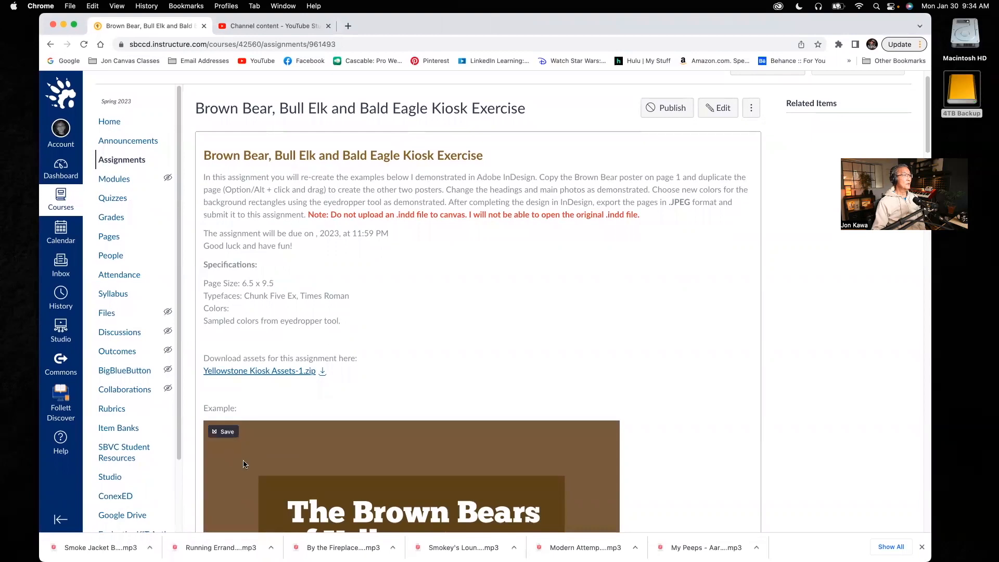
pyautogui.click(322, 373)
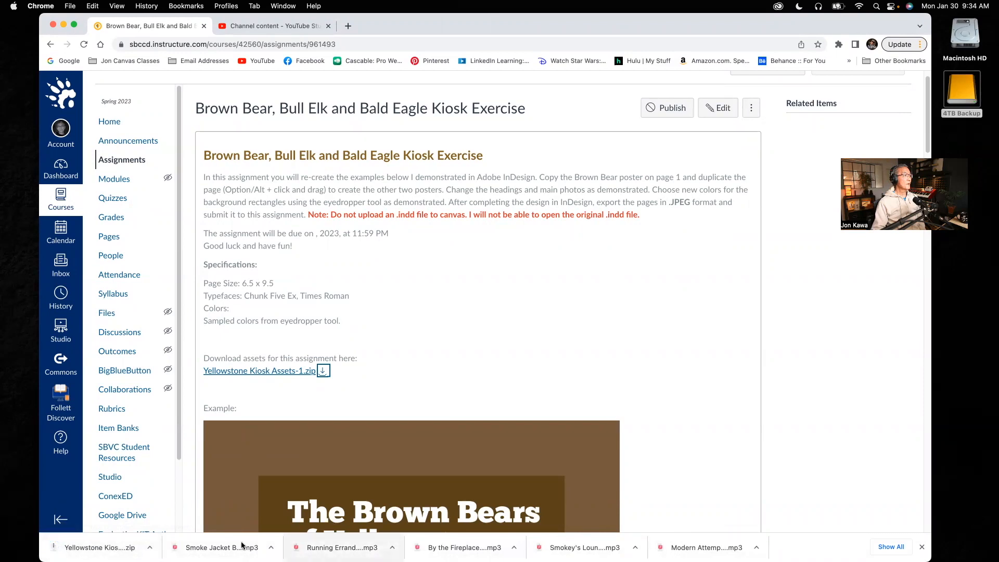
pyautogui.moveTo(115, 548); pyautogui.dragTo(962, 323)
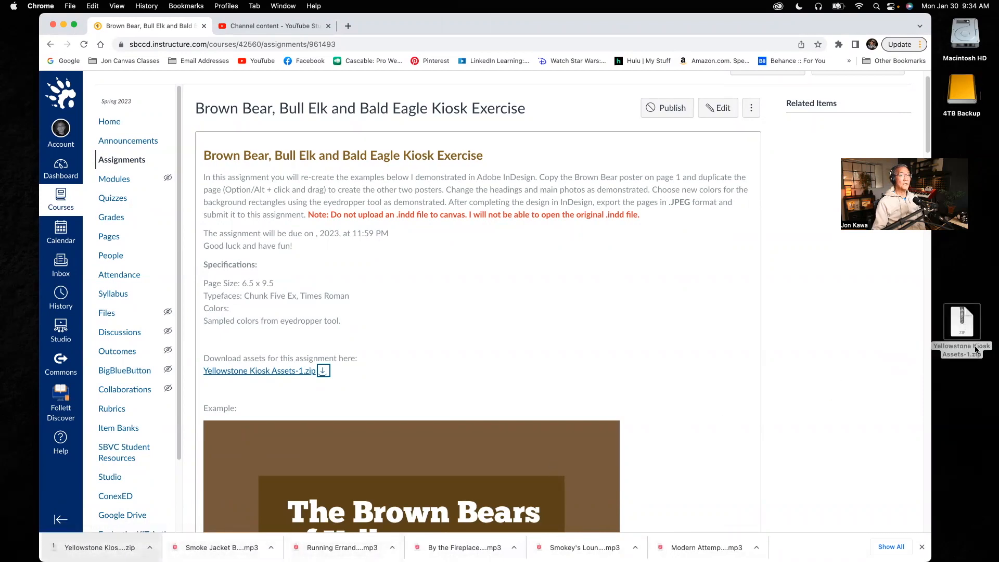
# Step: Extract Yellowstone Kiosk Assets-1.zip on the desktop
pyautogui.moveTo(700, 24); pyautogui.dragTo(674, 24)
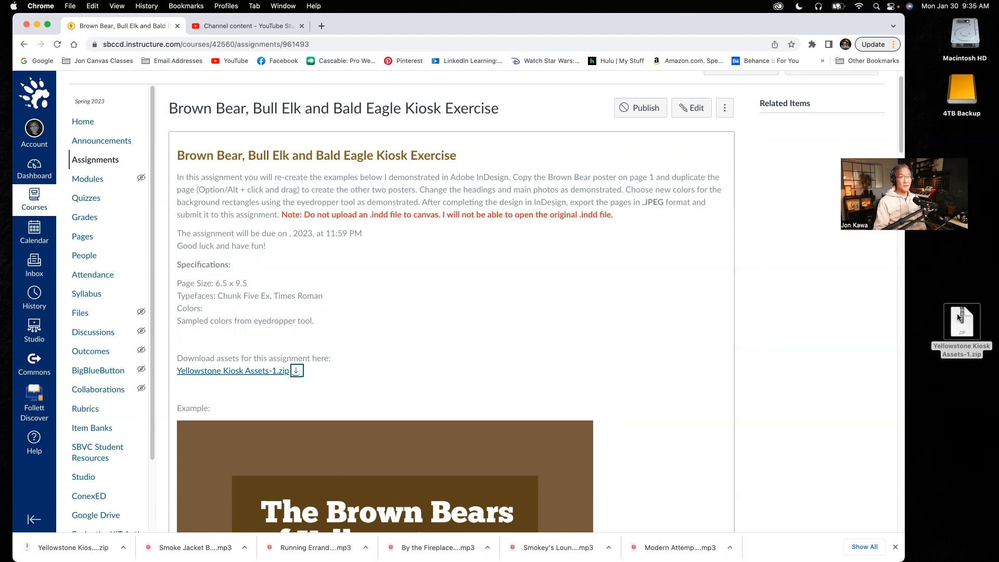
pyautogui.click(959, 320)
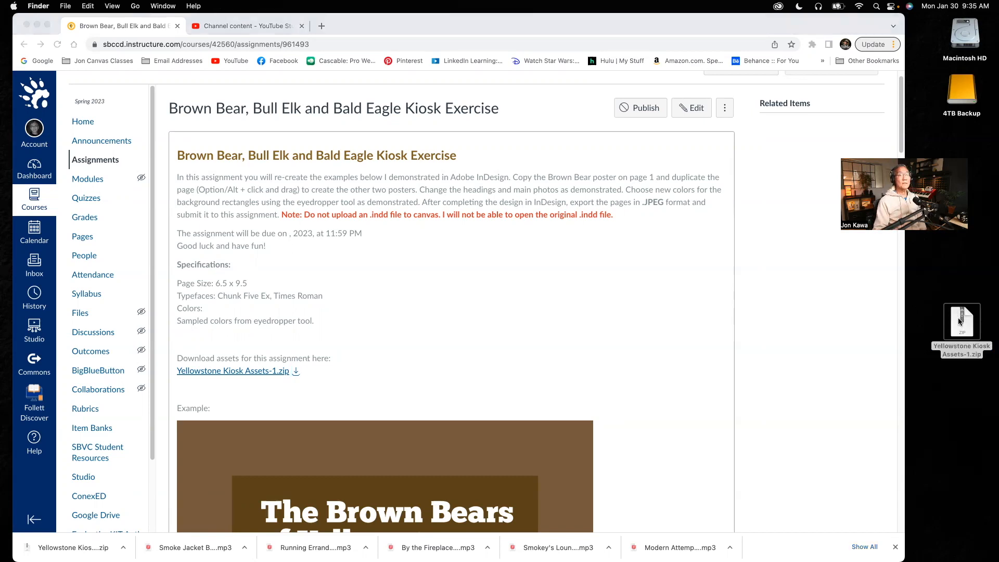
pyautogui.doubleClick(959, 321)
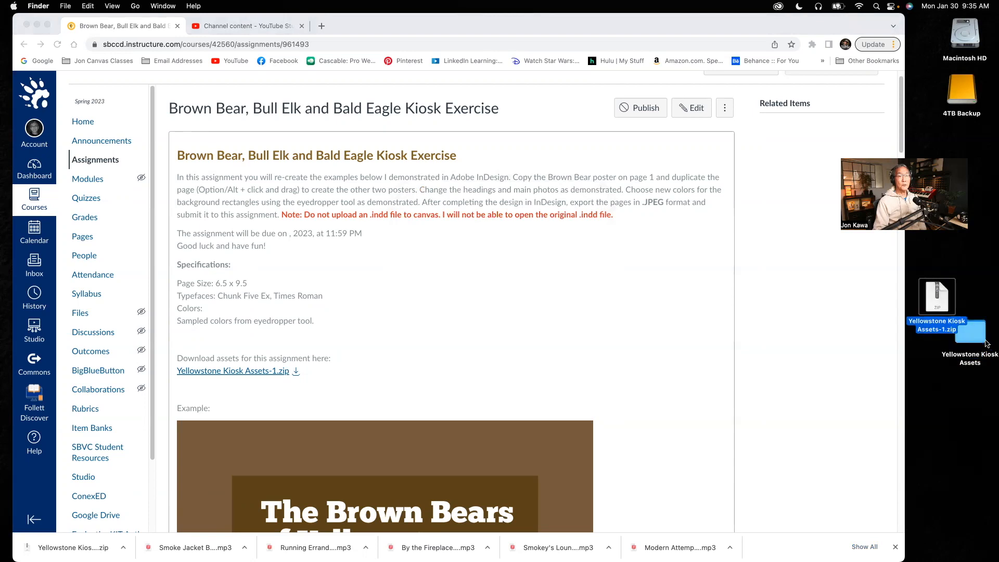
# Step: Copy the extracted Yellowstone Kiosk Assets folder into the instructor's personal folder on the 4TB Backup drive
pyautogui.click(963, 86)
pyautogui.doubleClick(963, 84)
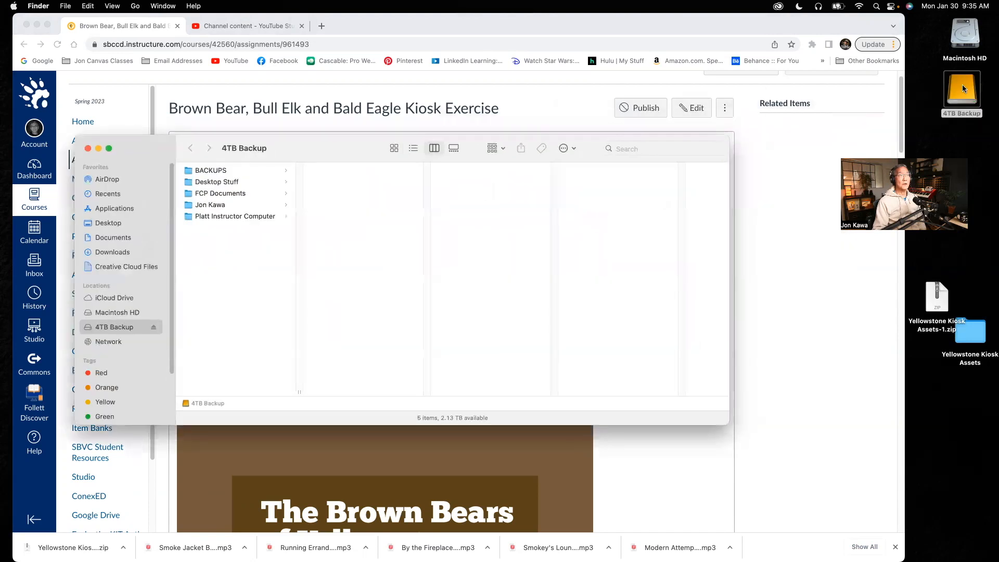
pyautogui.click(206, 206)
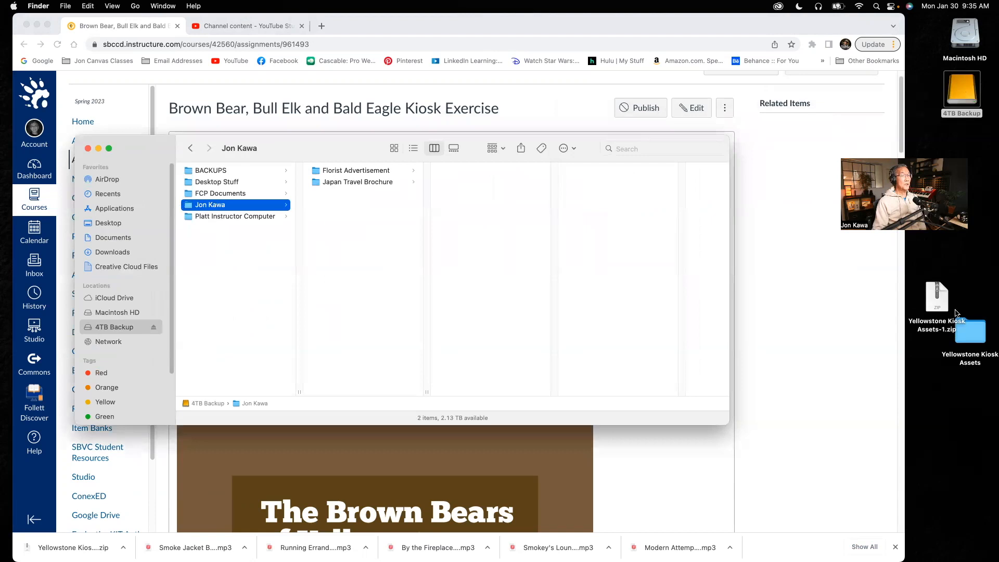
pyautogui.moveTo(976, 339); pyautogui.dragTo(359, 227)
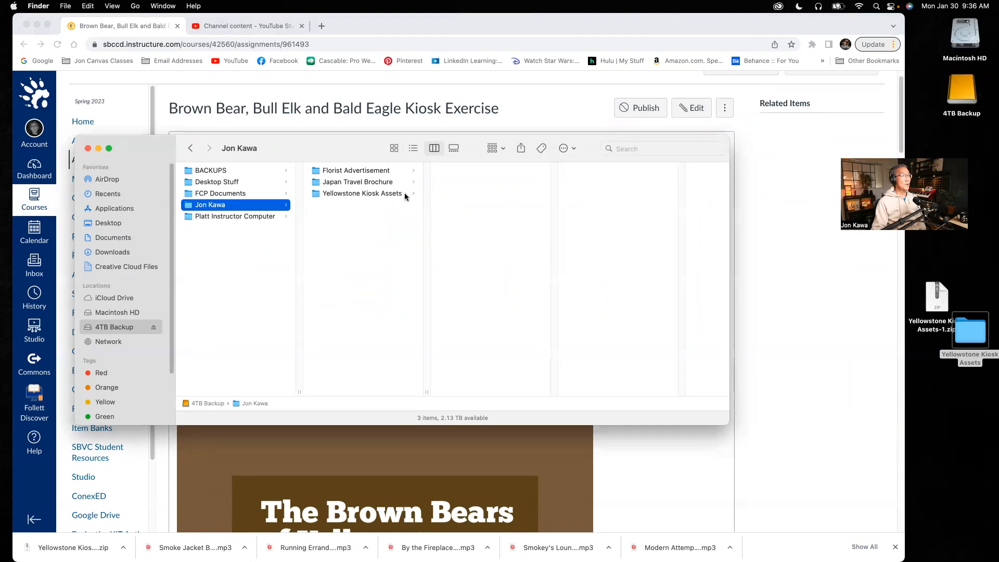
# Step: Inspect the copied assets folder's bear, eagle, elk, logo and map images and its Document fonts folder, and close the file window
pyautogui.click(341, 194)
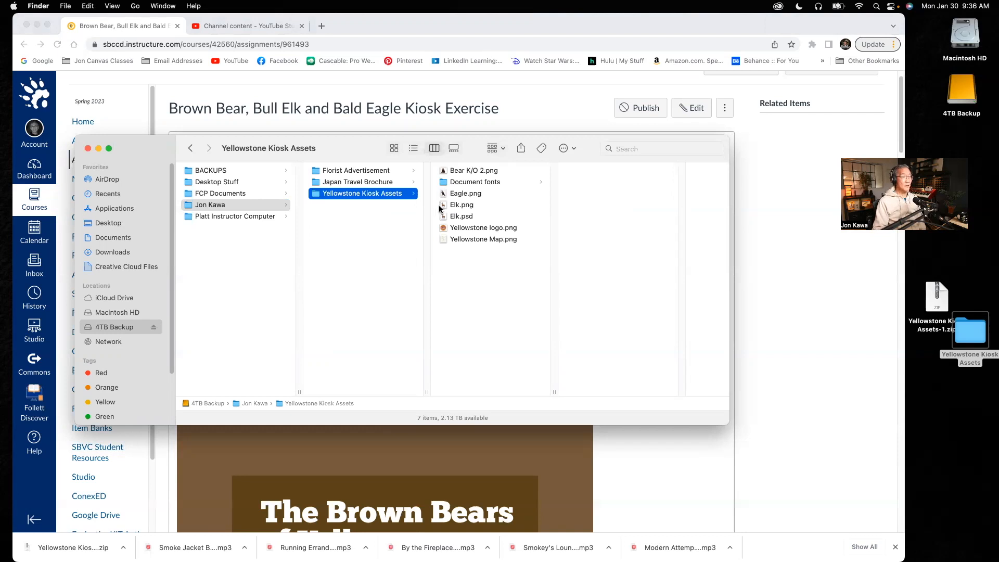
pyautogui.click(479, 171)
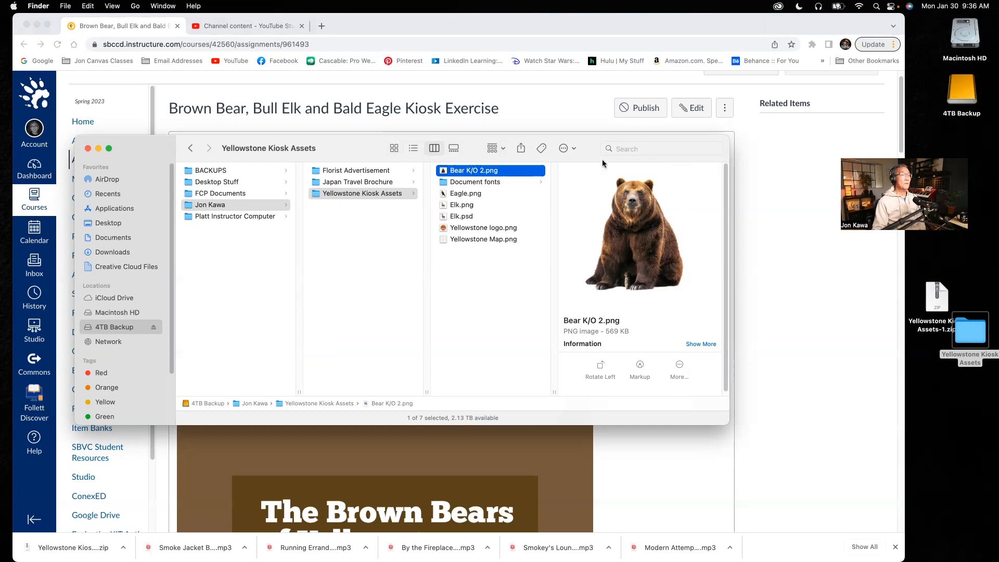
pyautogui.click(464, 195)
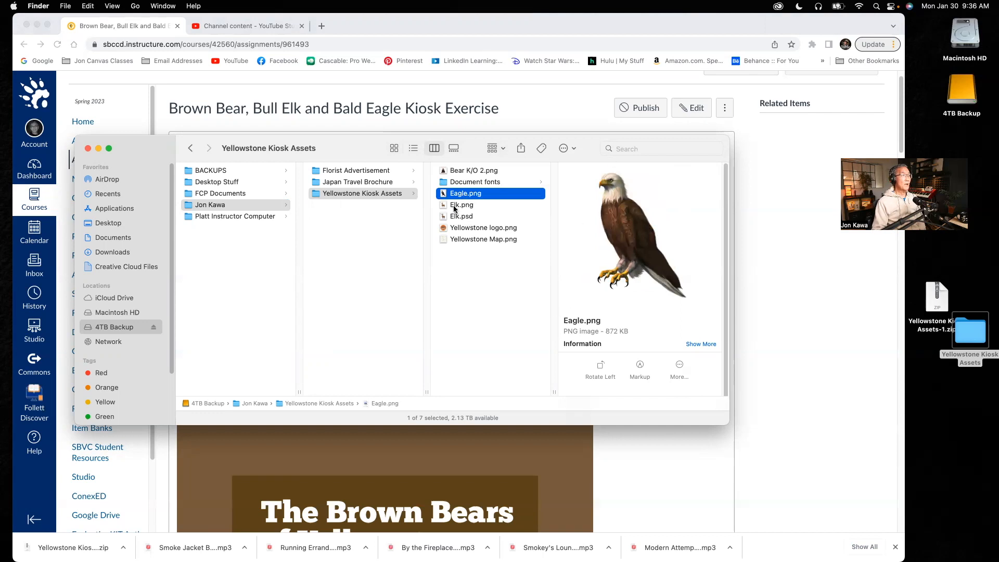
pyautogui.click(455, 206)
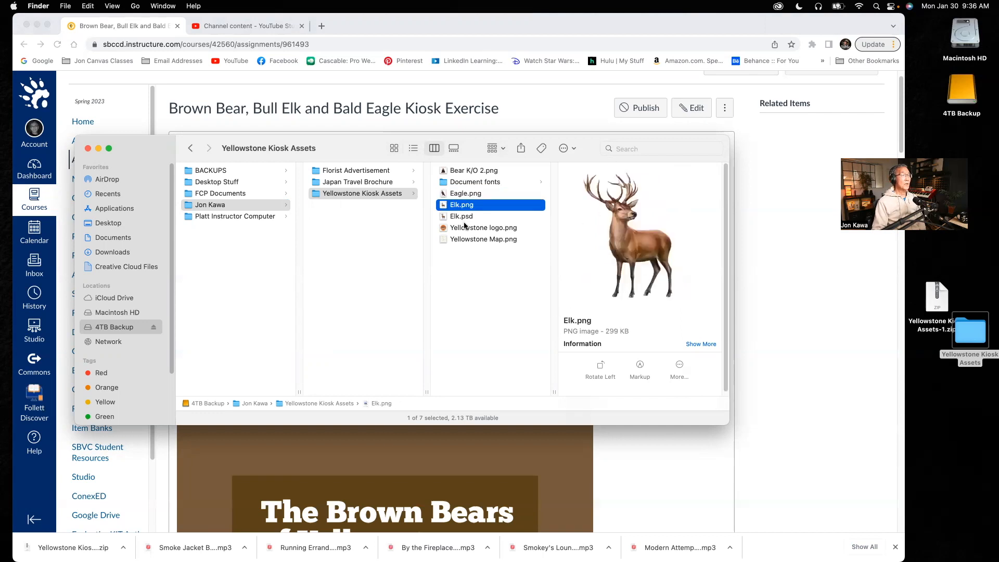
pyautogui.click(503, 231)
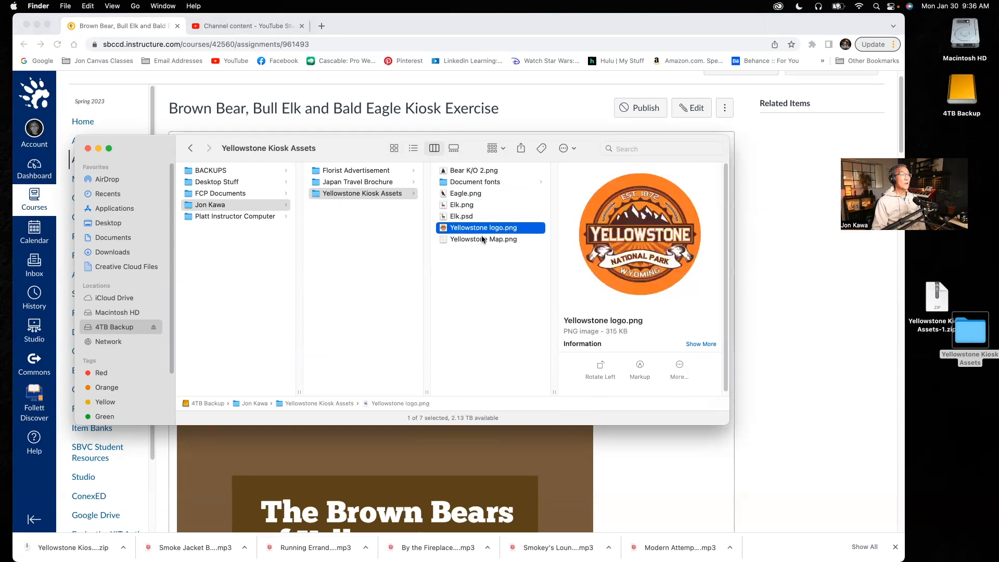
pyautogui.click(482, 240)
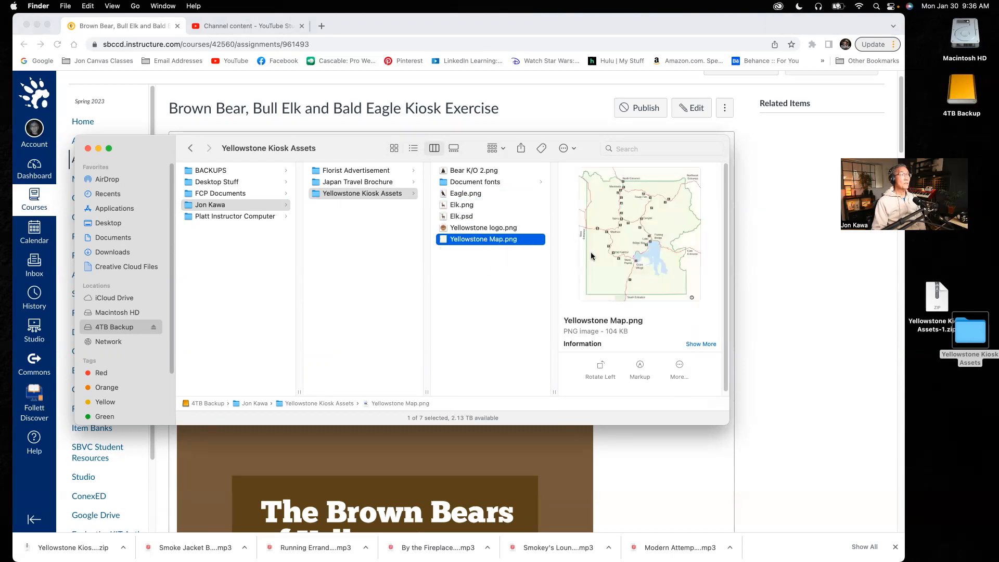
pyautogui.click(470, 183)
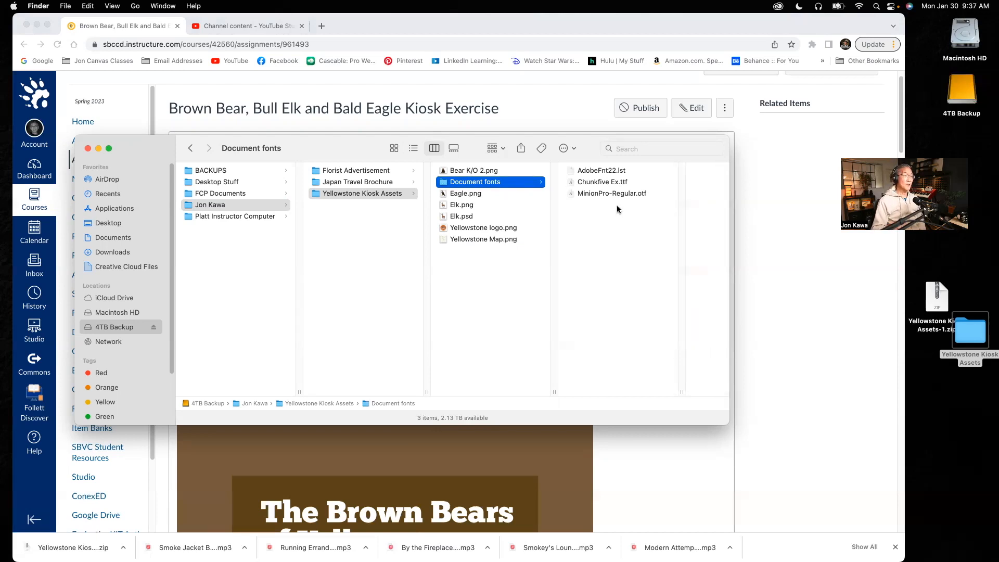
pyautogui.click(88, 150)
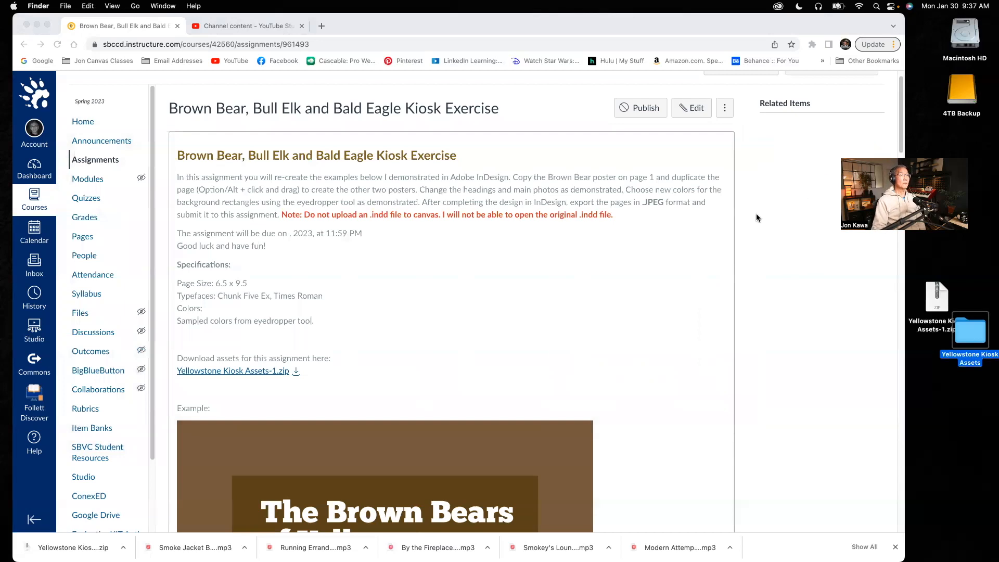
# Step: Examine the example Brown Bears of Yellowstone poster on the assignment page, including its heading, body text, map, logo and bear photo
pyautogui.scroll(-10, 748, 223)
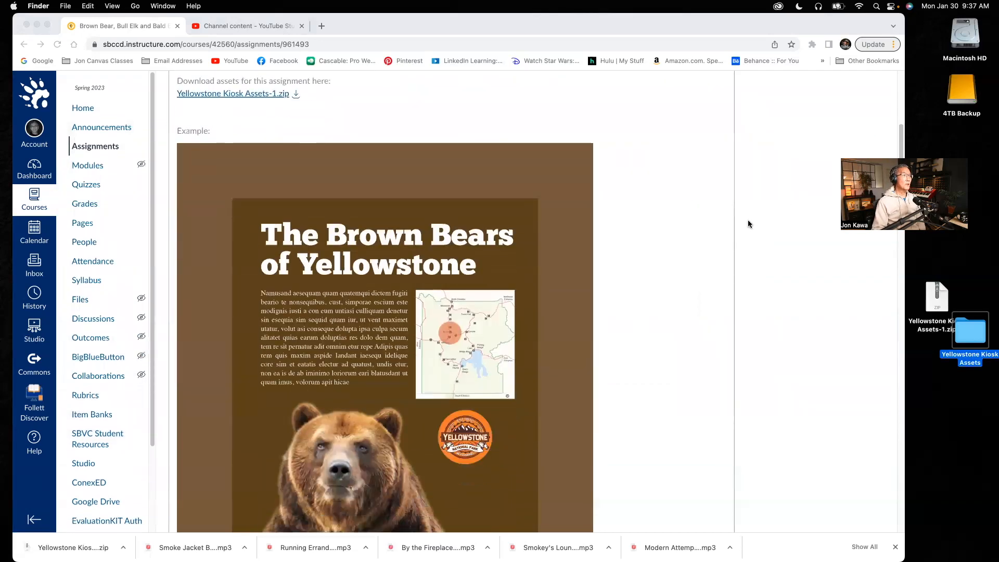
pyautogui.scroll(-3, 747, 223)
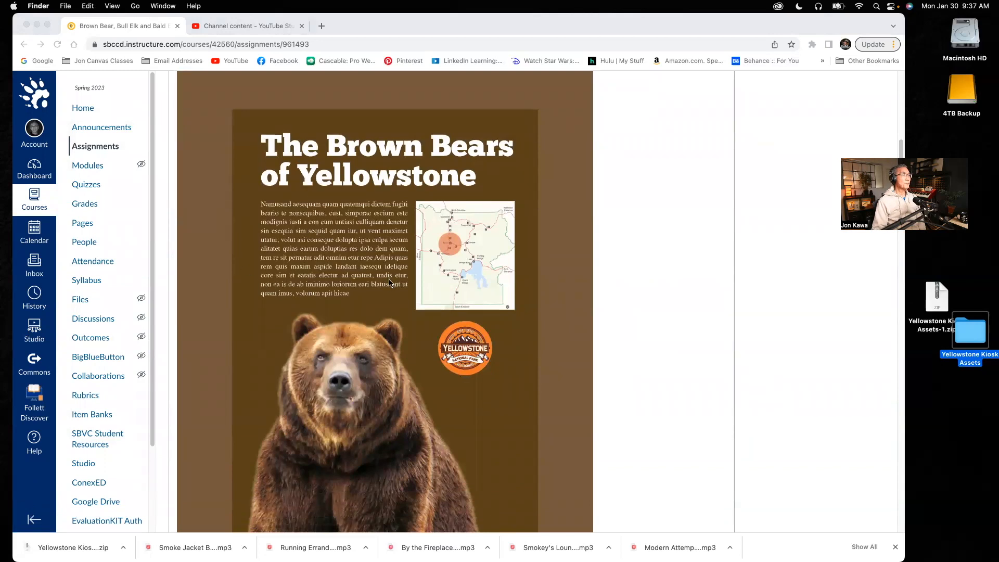
pyautogui.scroll(-2, 502, 286)
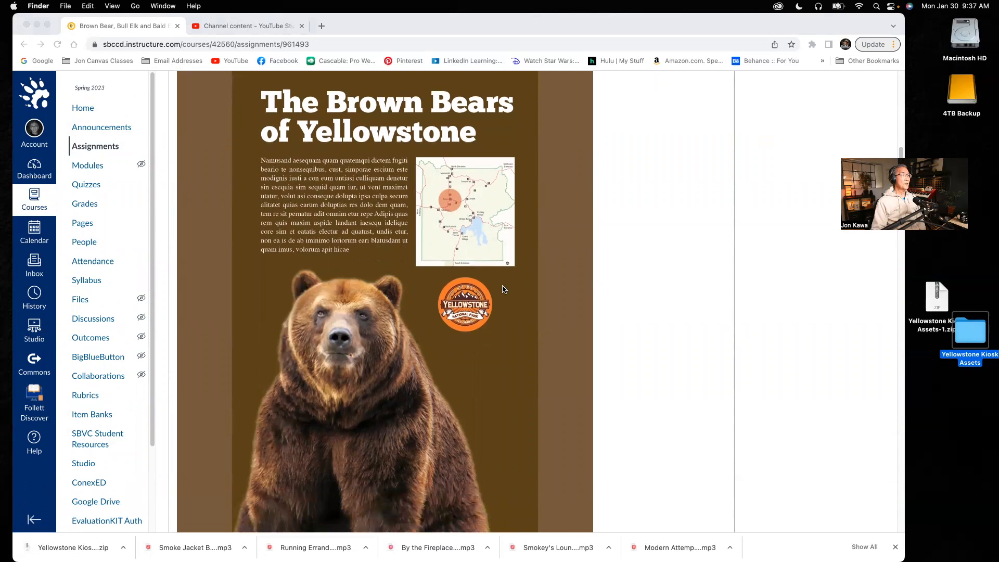
pyautogui.scroll(3, 504, 289)
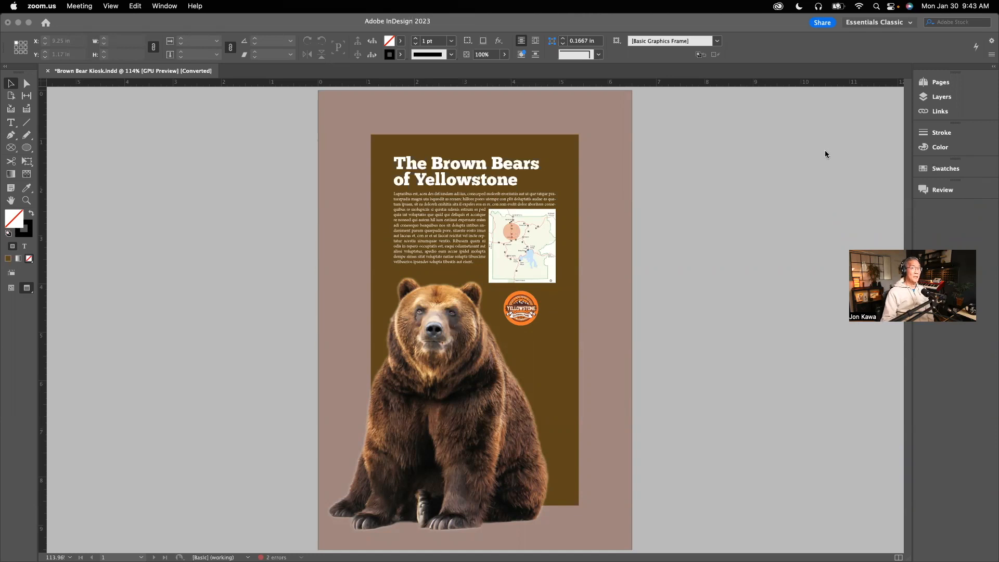
# Step: Switch to InDesign and check which layer holds each part of the bear poster: both background rectangles, heading, body text, map, logo and bear
pyautogui.click(941, 101)
pyautogui.click(941, 100)
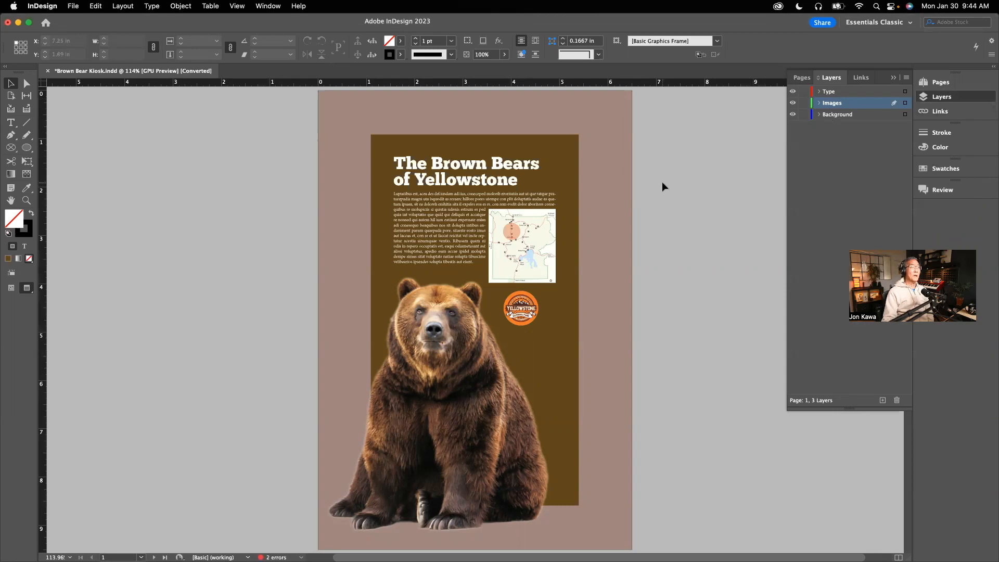
pyautogui.click(603, 114)
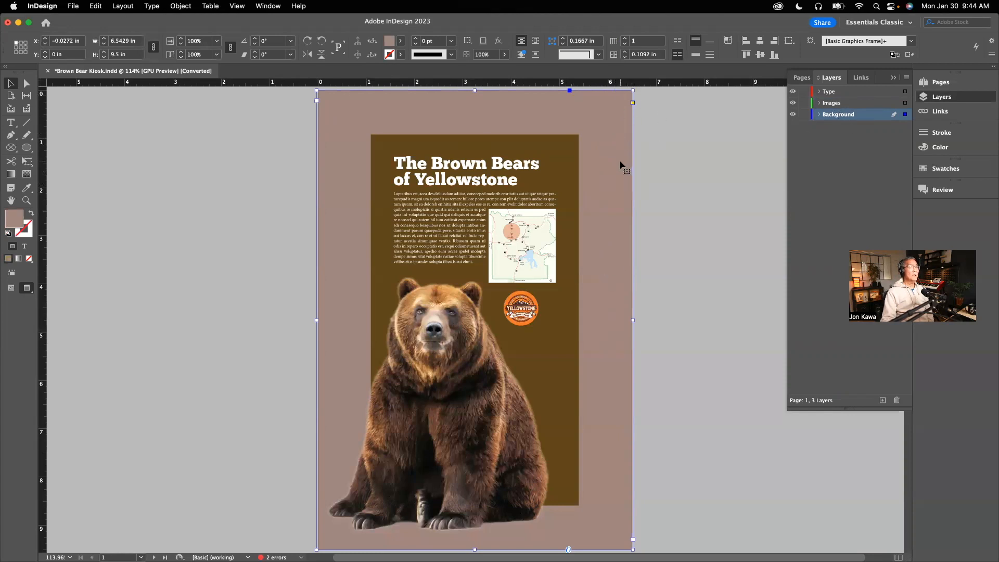
pyautogui.click(557, 151)
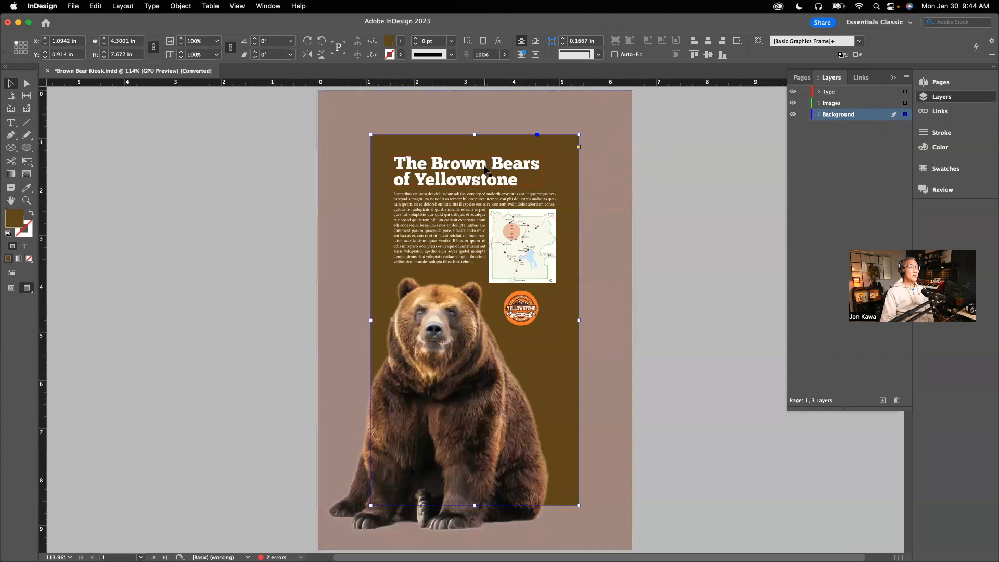
pyautogui.click(498, 174)
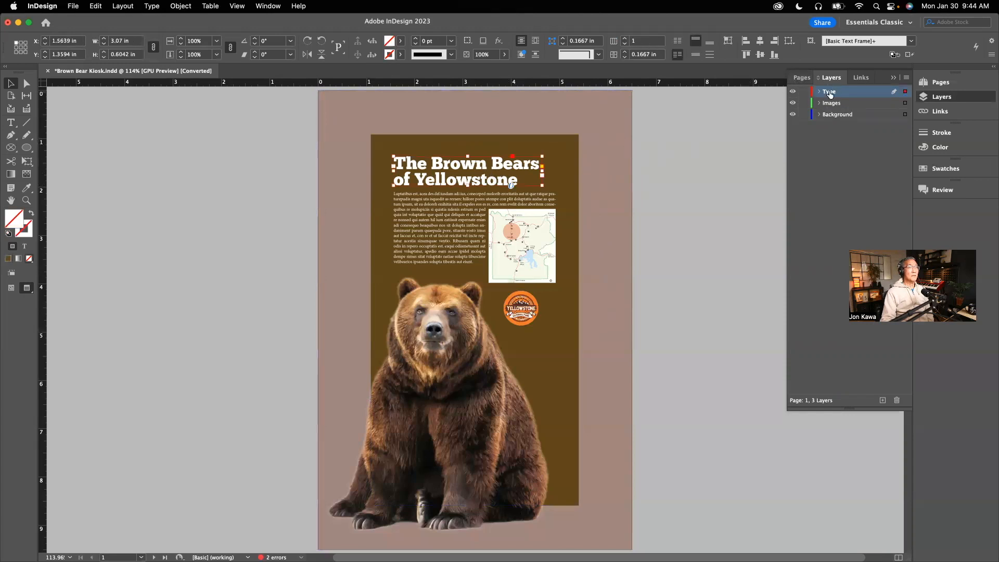
pyautogui.click(456, 229)
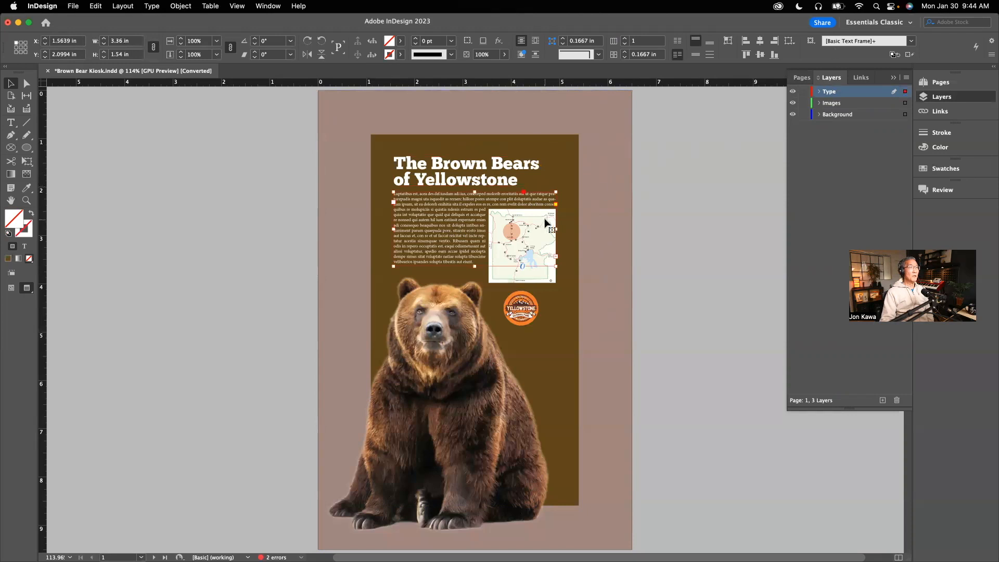
pyautogui.click(525, 280)
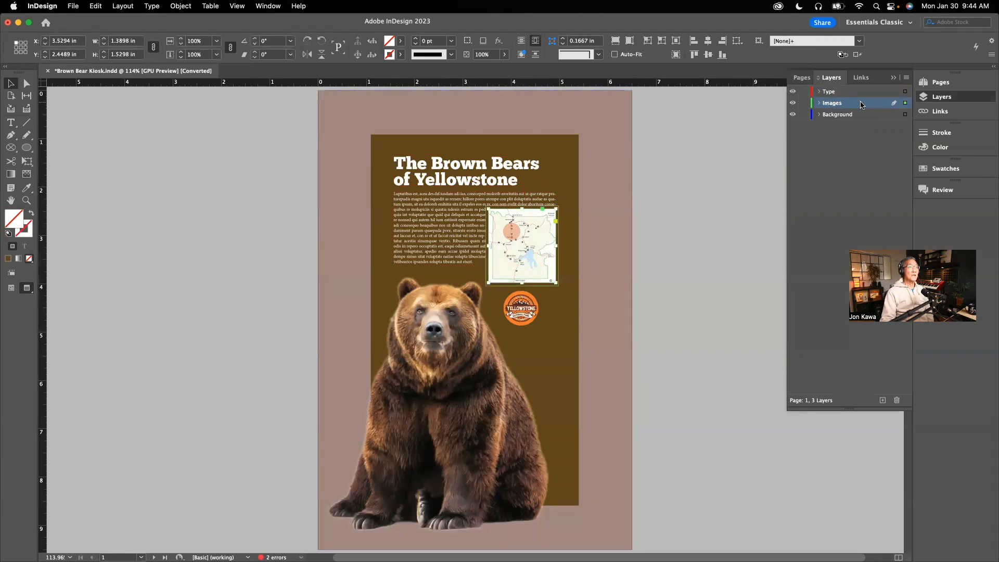
pyautogui.click(519, 323)
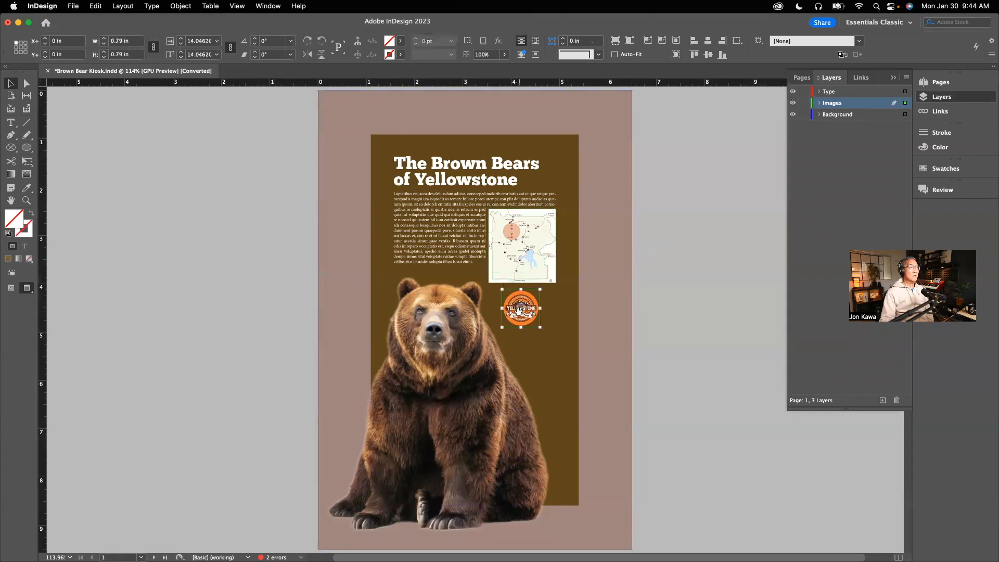
pyautogui.click(451, 347)
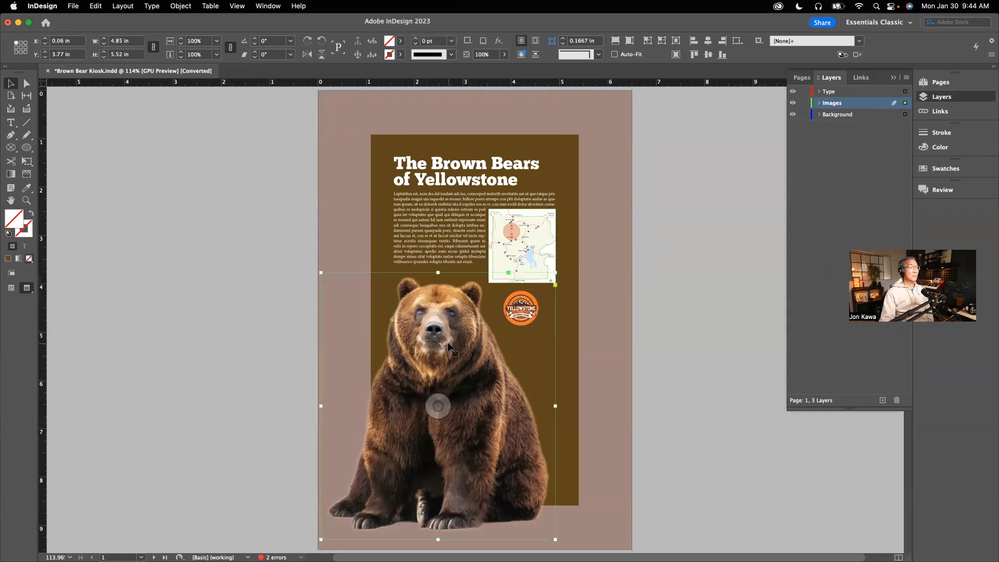
pyautogui.click(695, 245)
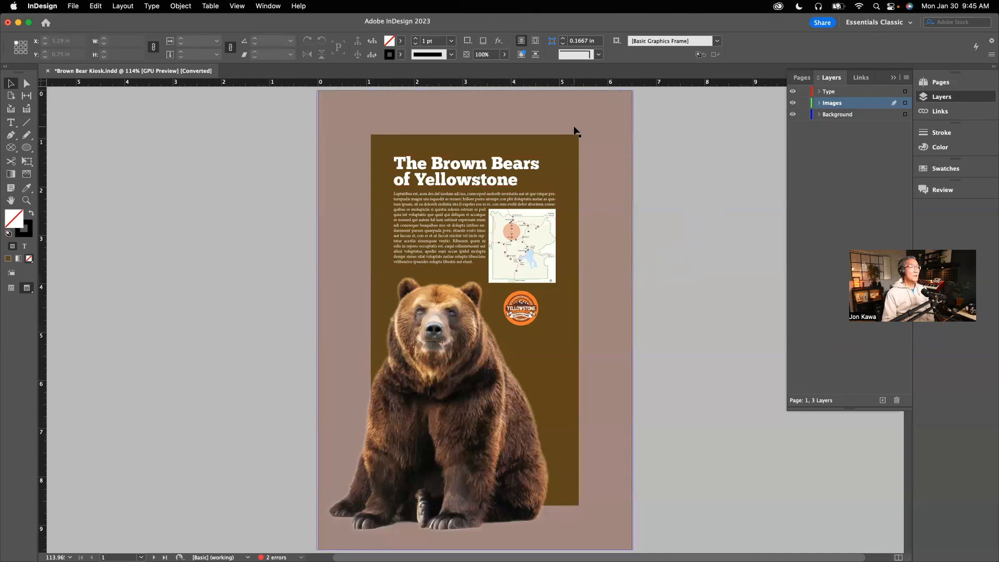
# Step: Show the frame edges and margins, and move the outer and inner background rectangles off the page toward the left pasteboard
pyautogui.click(535, 115)
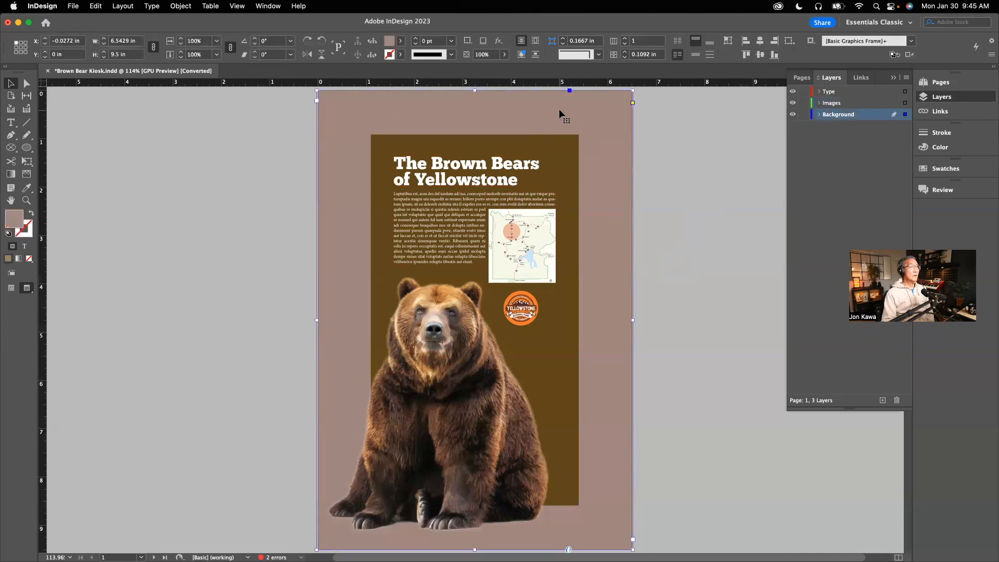
pyautogui.press('w')
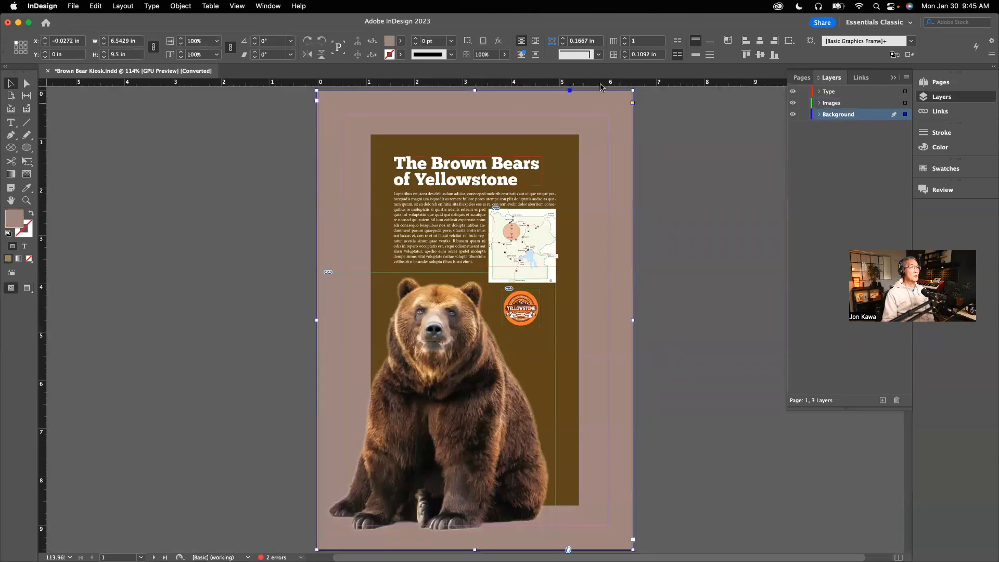
pyautogui.moveTo(603, 99); pyautogui.dragTo(353, 126)
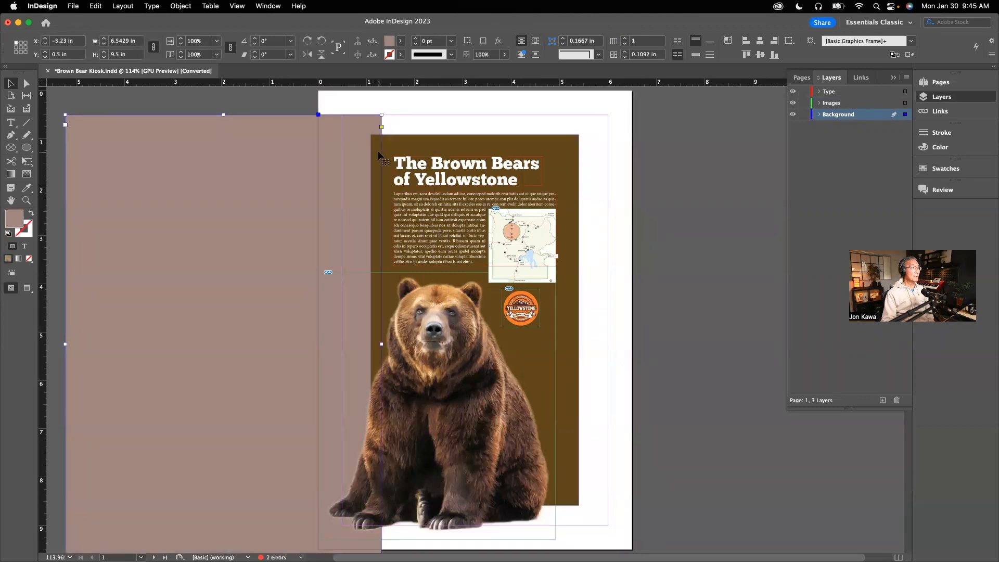
pyautogui.click(562, 147)
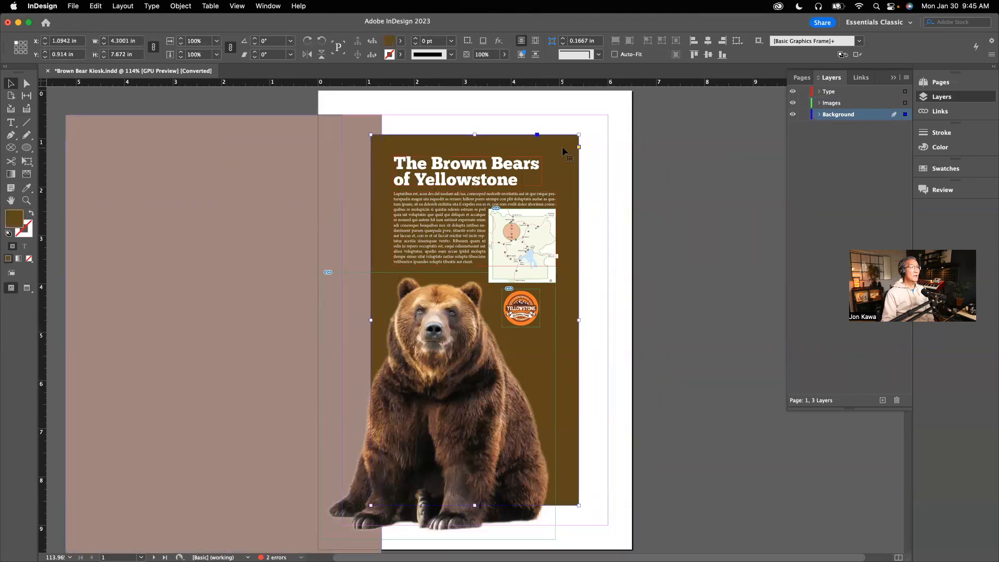
pyautogui.moveTo(561, 148); pyautogui.dragTo(289, 160)
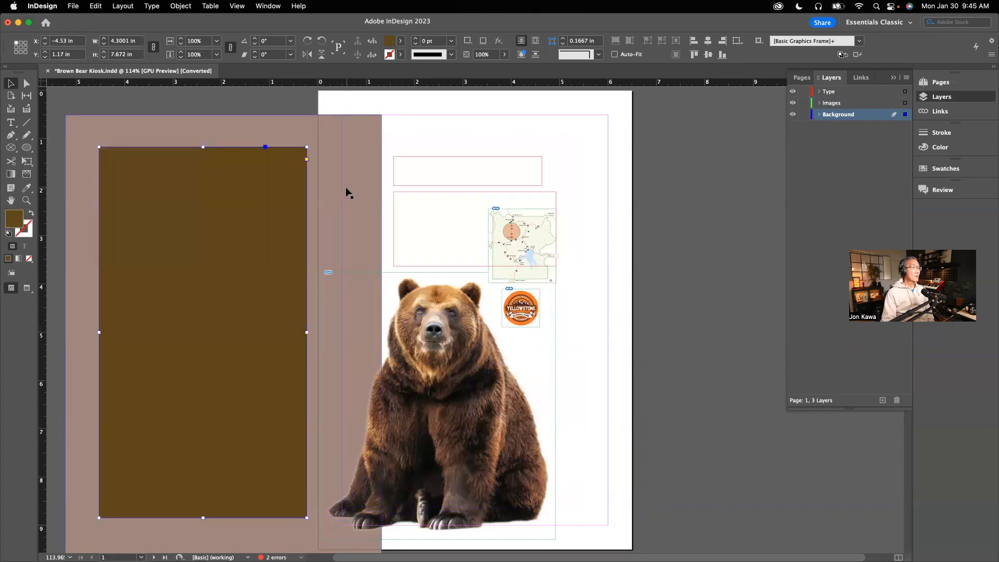
# Step: Move the heading, body text, map with its red circle, Yellowstone logo and bear image onto the displaced background rectangles
pyautogui.moveTo(541, 178); pyautogui.dragTo(276, 191)
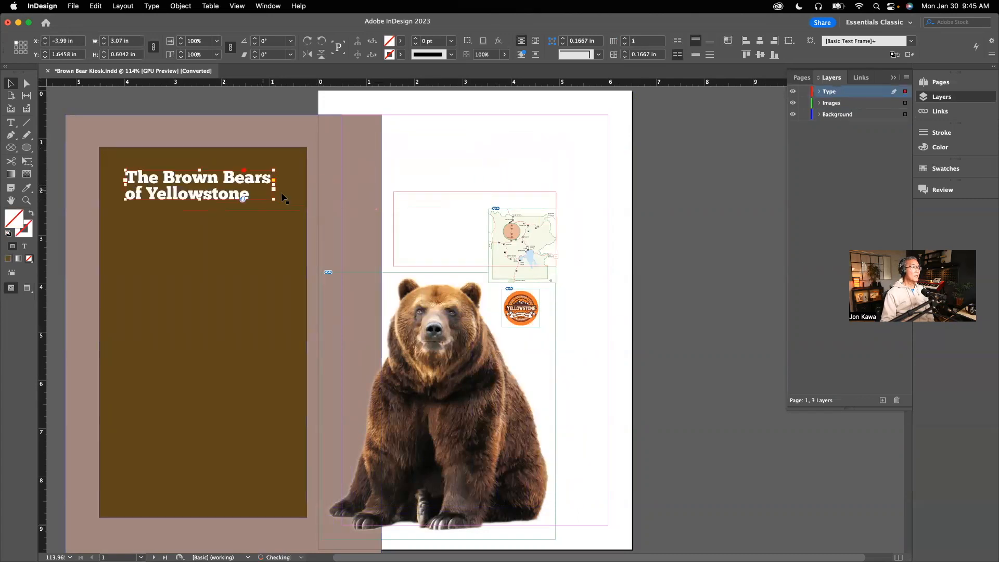
pyautogui.moveTo(439, 220); pyautogui.dragTo(170, 240)
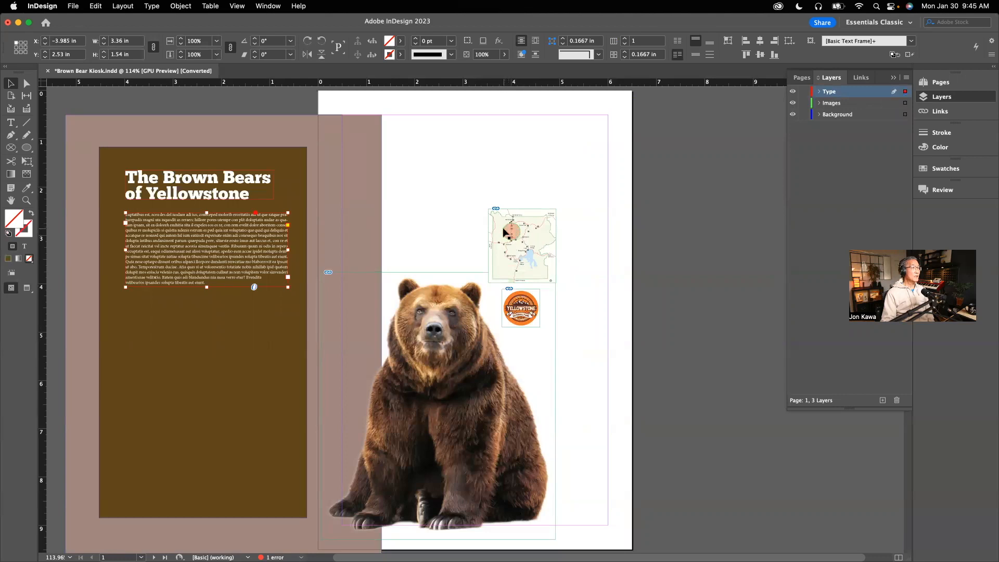
pyautogui.moveTo(509, 230); pyautogui.dragTo(248, 247)
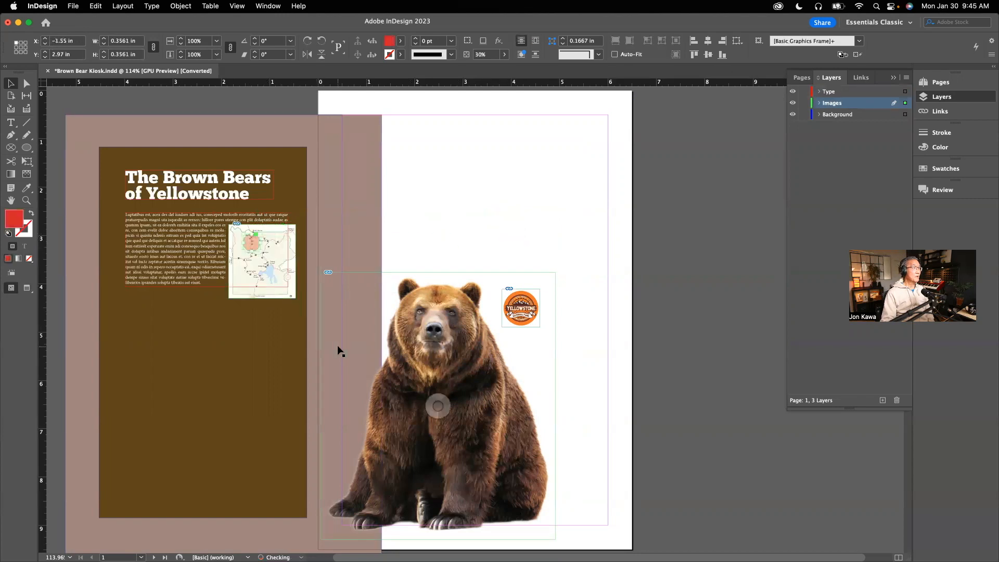
pyautogui.moveTo(529, 315); pyautogui.dragTo(267, 334)
pyautogui.moveTo(479, 368); pyautogui.dragTo(223, 386)
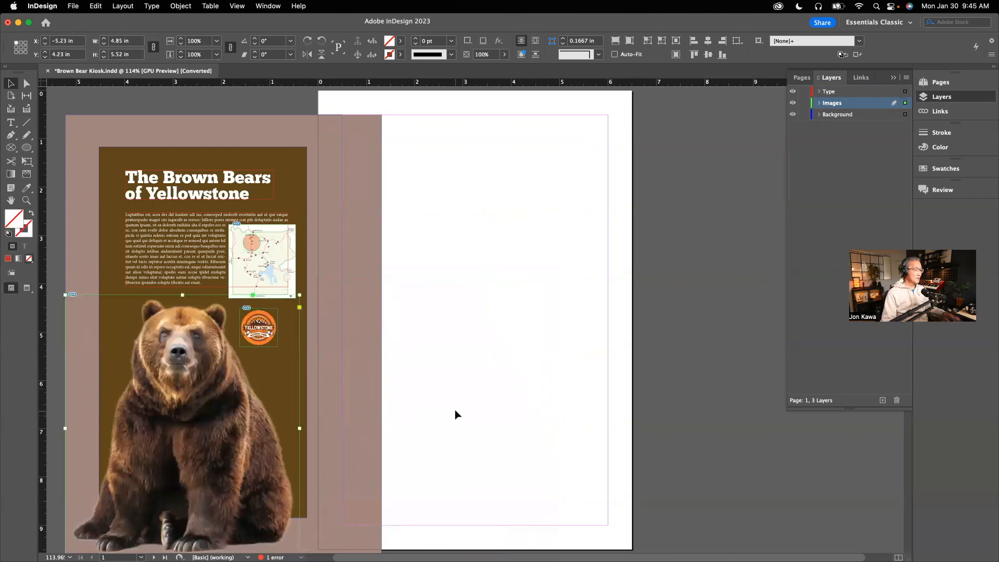
# Step: Undo all the moves of the poster's images, text and background rectangles, and return to the preview display without guides
pyautogui.press('cmd+z')
pyautogui.press('cmd+z')
pyautogui.press('cmd+z')
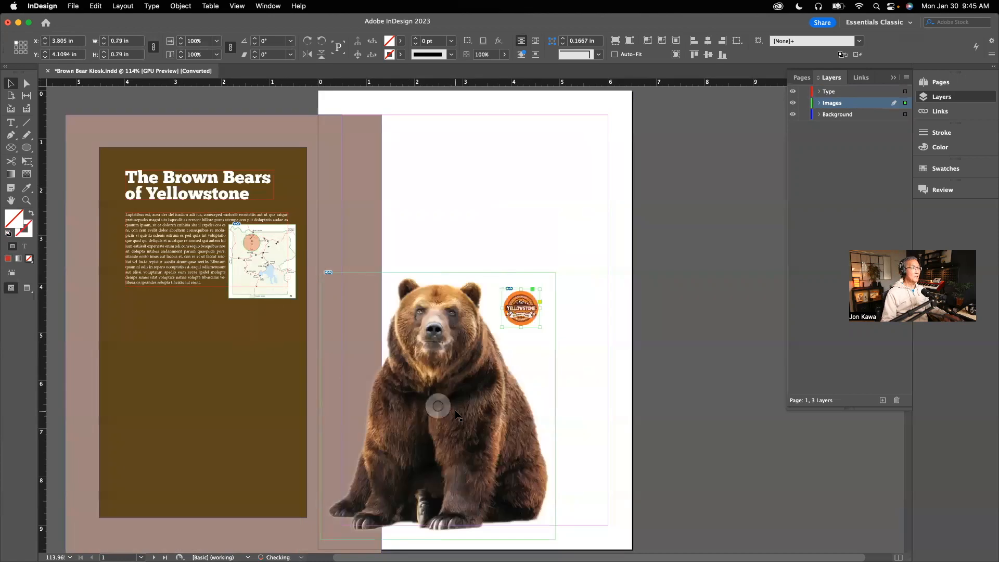
pyautogui.press('cmd+z')
pyautogui.press('cmd+z')
pyautogui.press('cmd+z')
pyautogui.press('cmd+z')
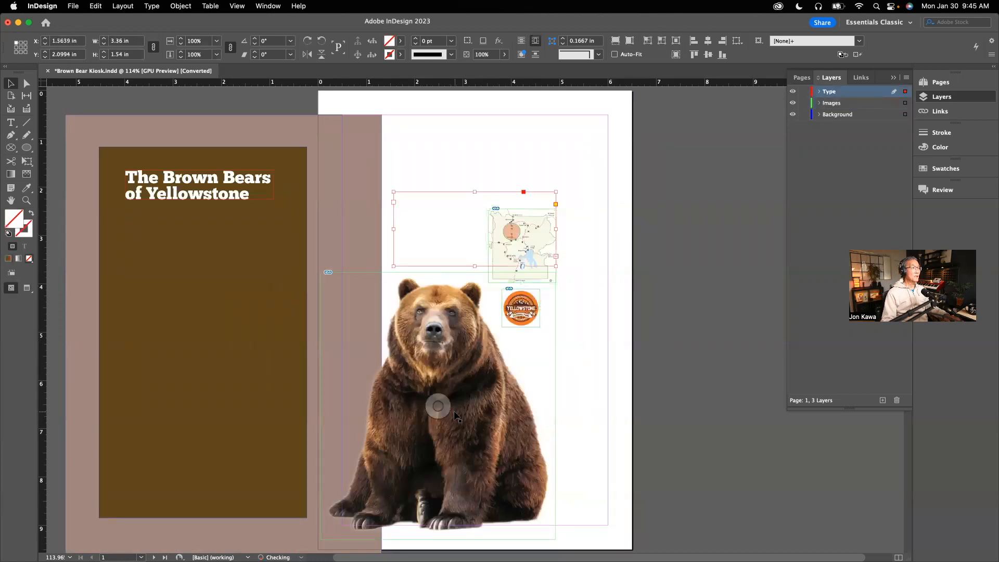
pyautogui.press('cmd+z')
pyautogui.press('cmd+z')
pyautogui.press('cmd+z')
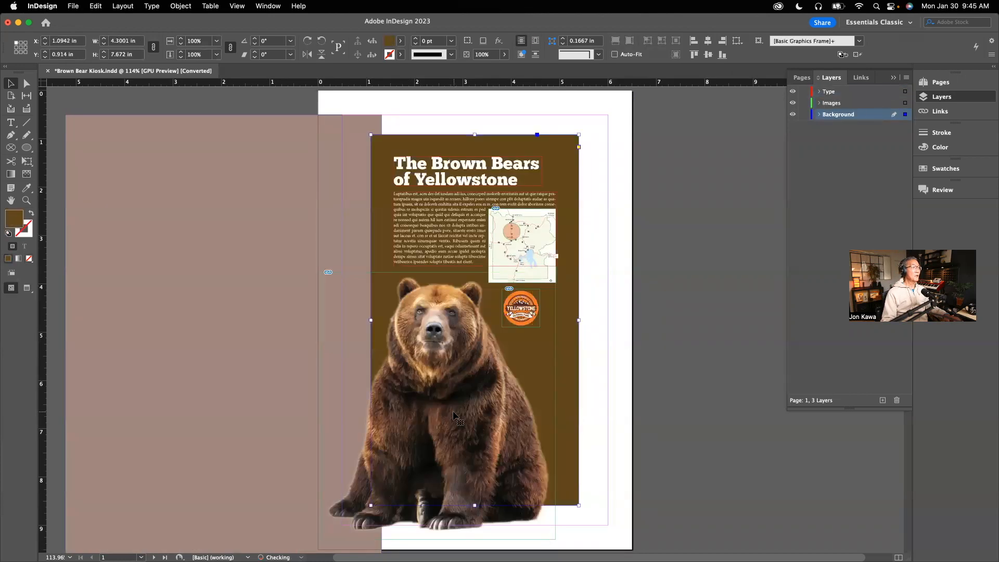
pyautogui.click(689, 303)
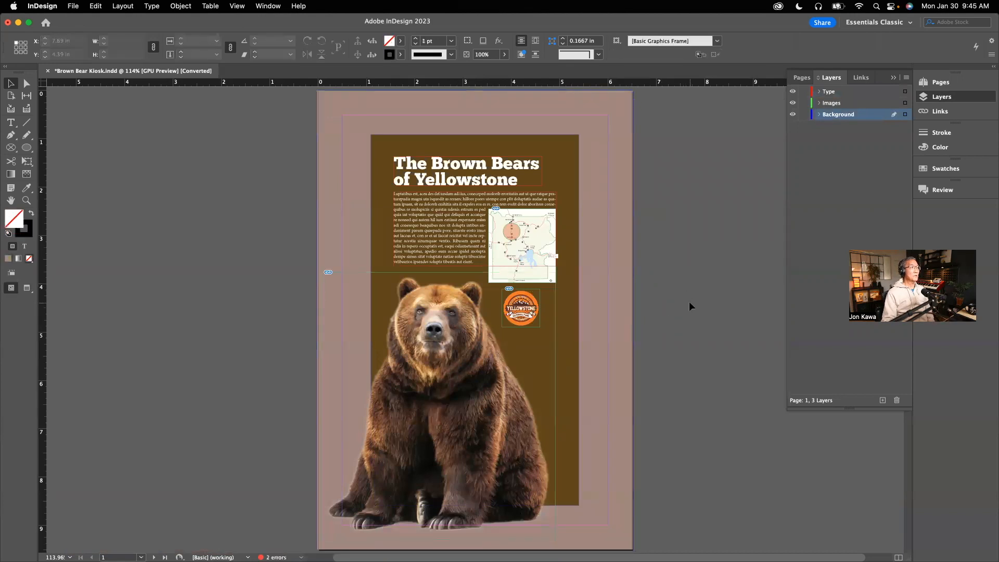
pyautogui.press('w')
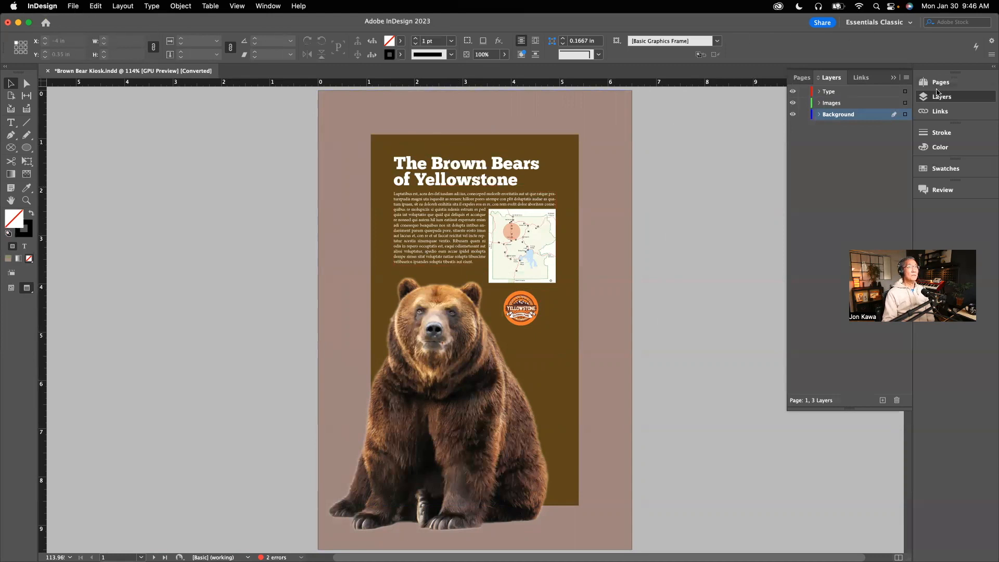
# Step: Start a new document measured in inches, with a width of 6.5 in and a height of 9.5 in
pyautogui.click(893, 78)
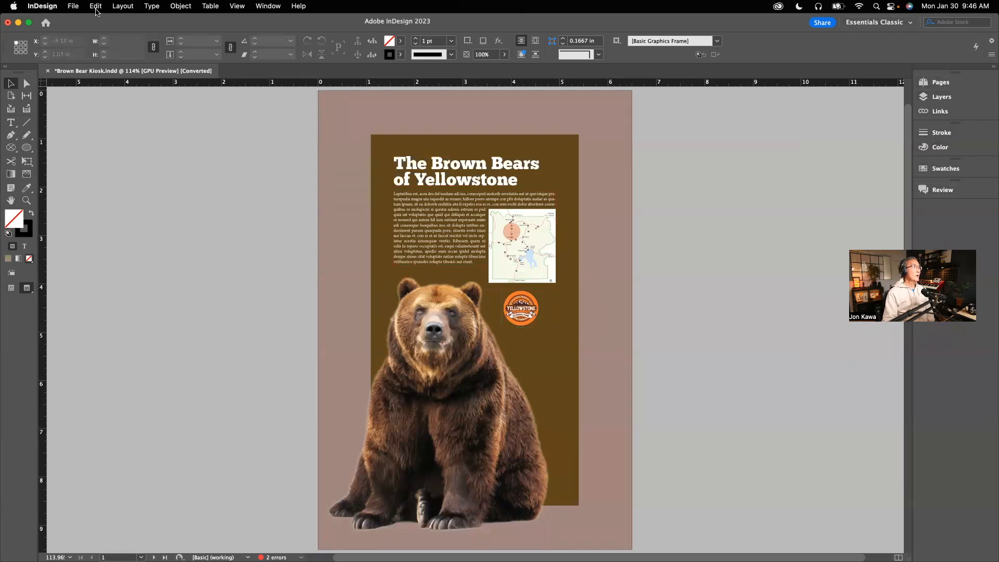
pyautogui.click(73, 6)
pyautogui.moveTo(76, 23)
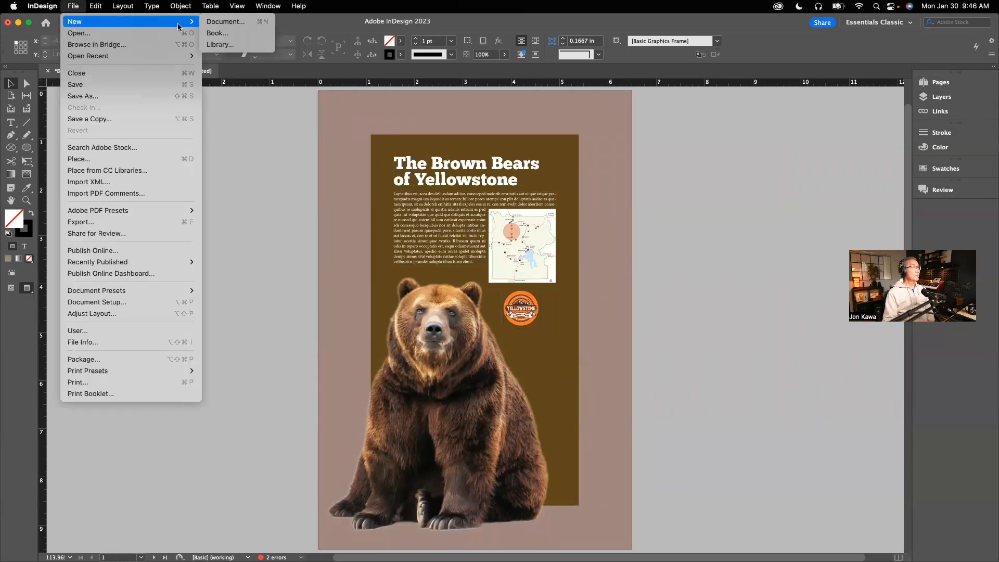
pyautogui.click(218, 26)
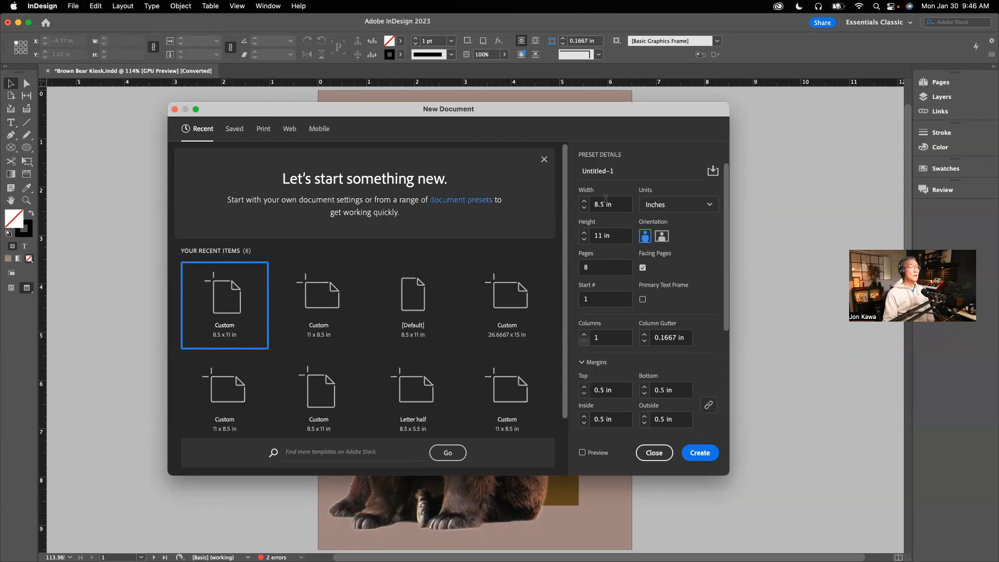
pyautogui.tripleClick(603, 203)
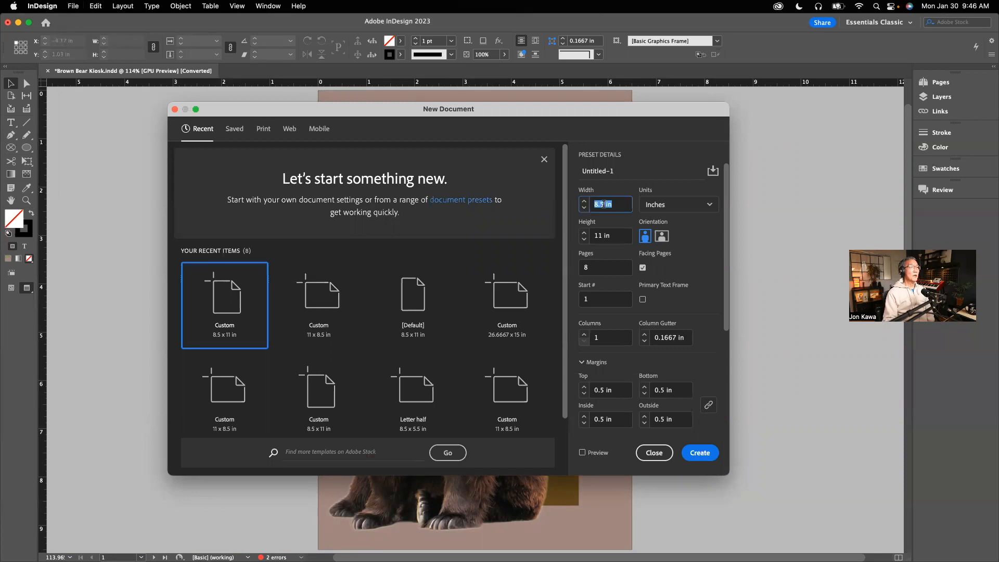
pyautogui.click(706, 207)
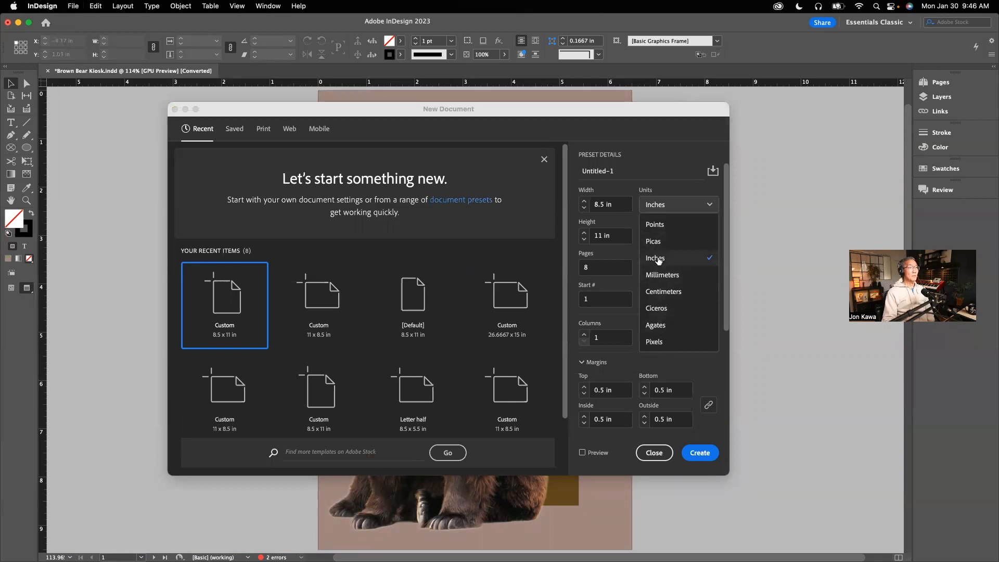
pyautogui.click(601, 202)
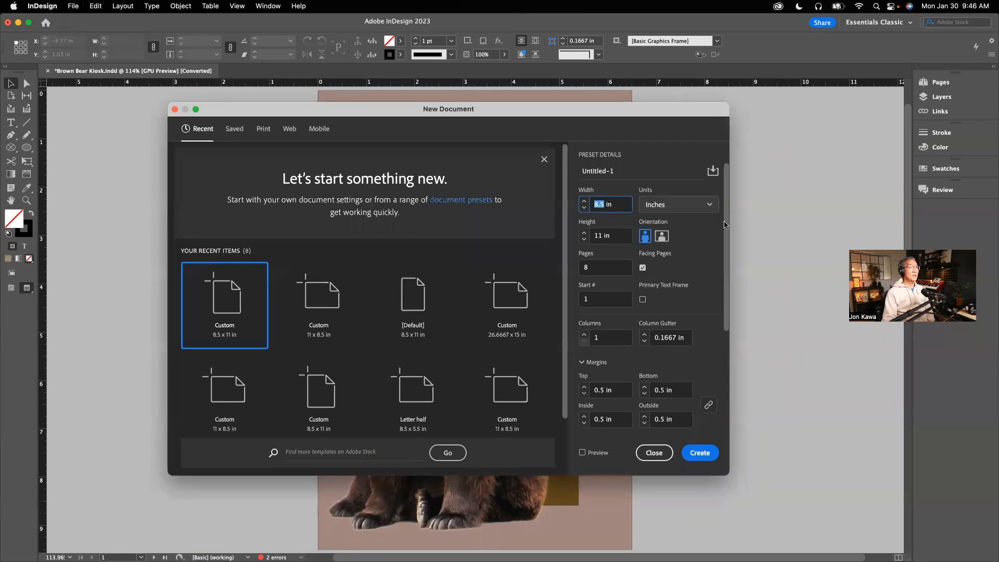
pyautogui.doubleClick(602, 202)
pyautogui.write('6.5')
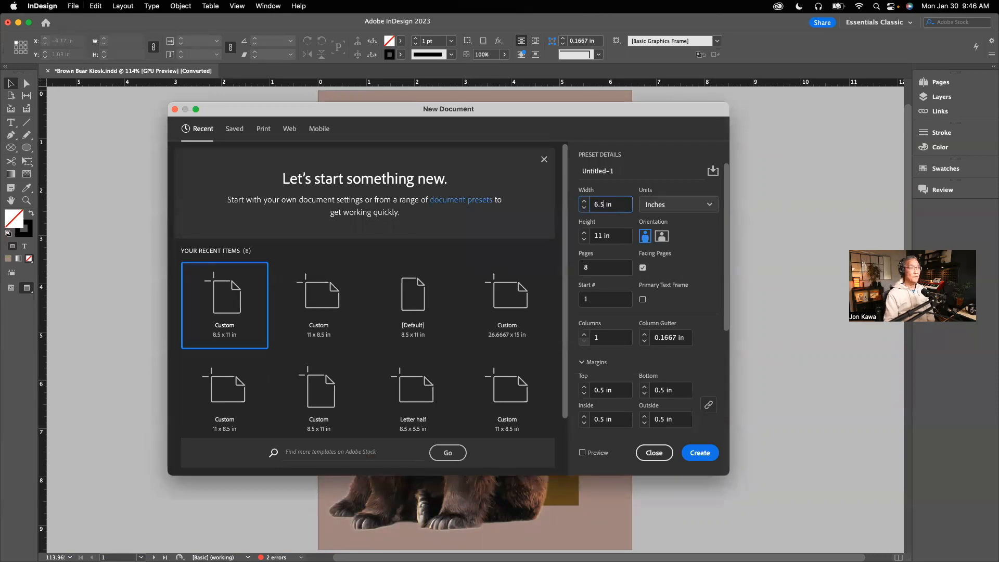
pyautogui.press('Tab')
pyautogui.press('Tab')
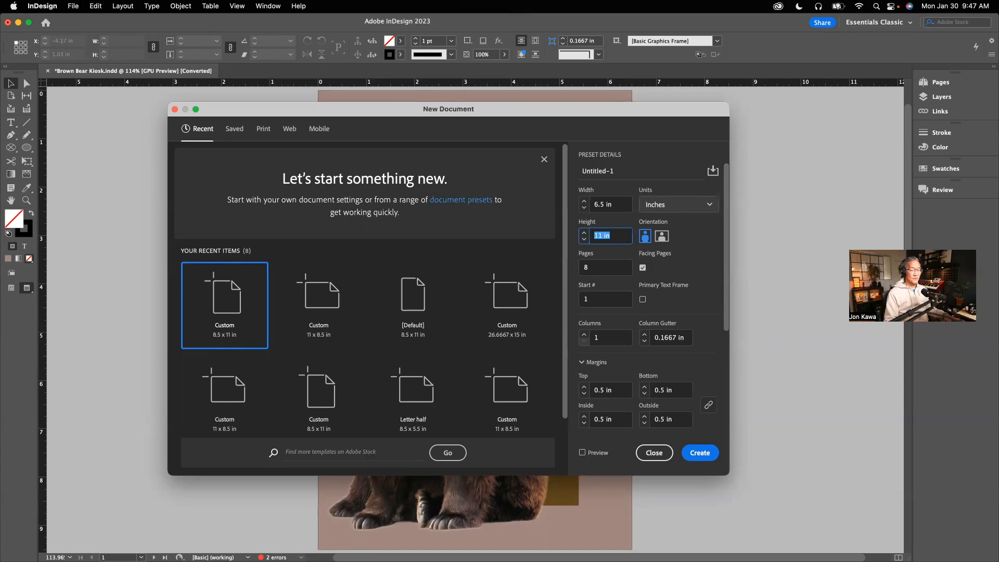
pyautogui.write('9.5')
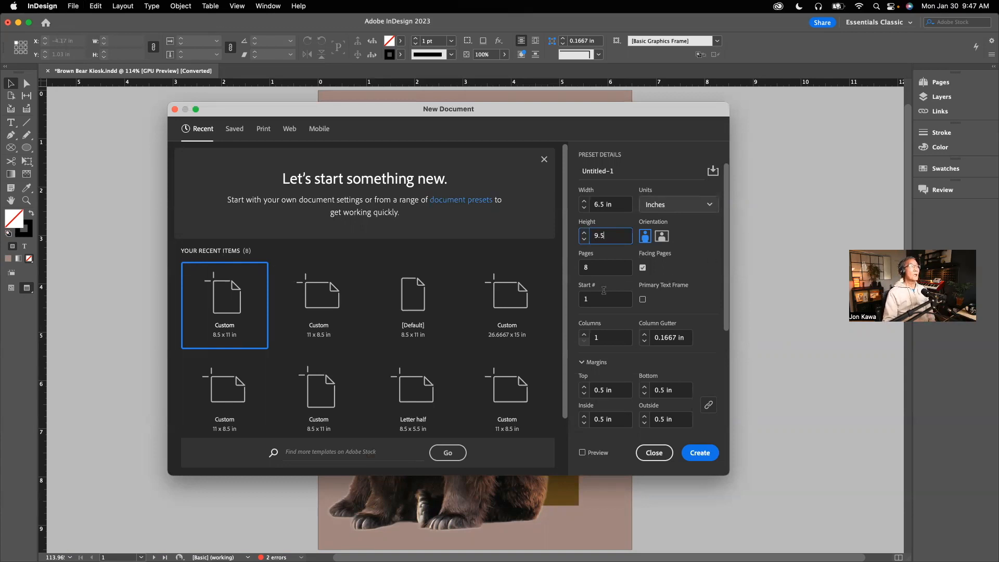
# Step: Set the new document to 3 pages without facing pages and create it
pyautogui.click(598, 266)
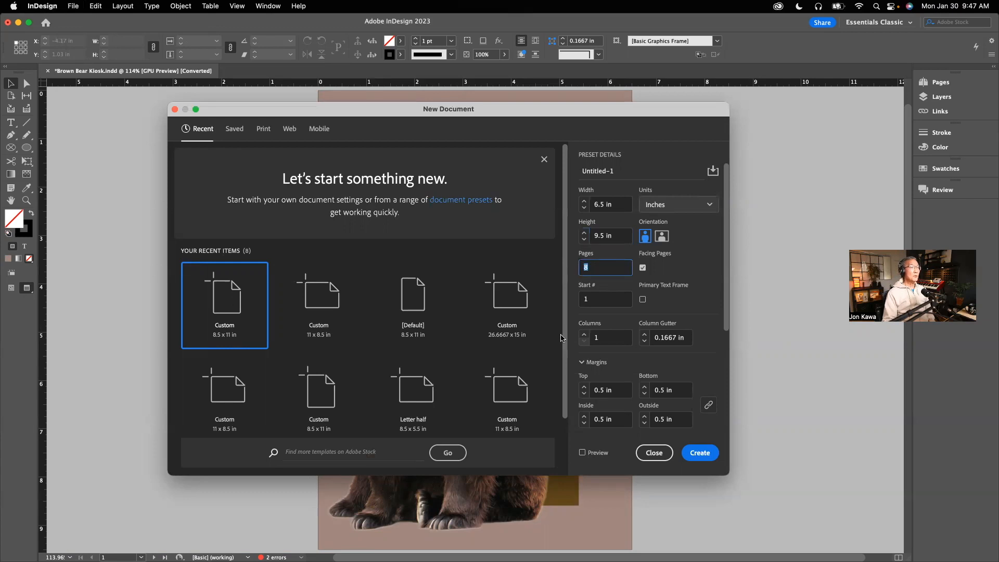
pyautogui.write('3')
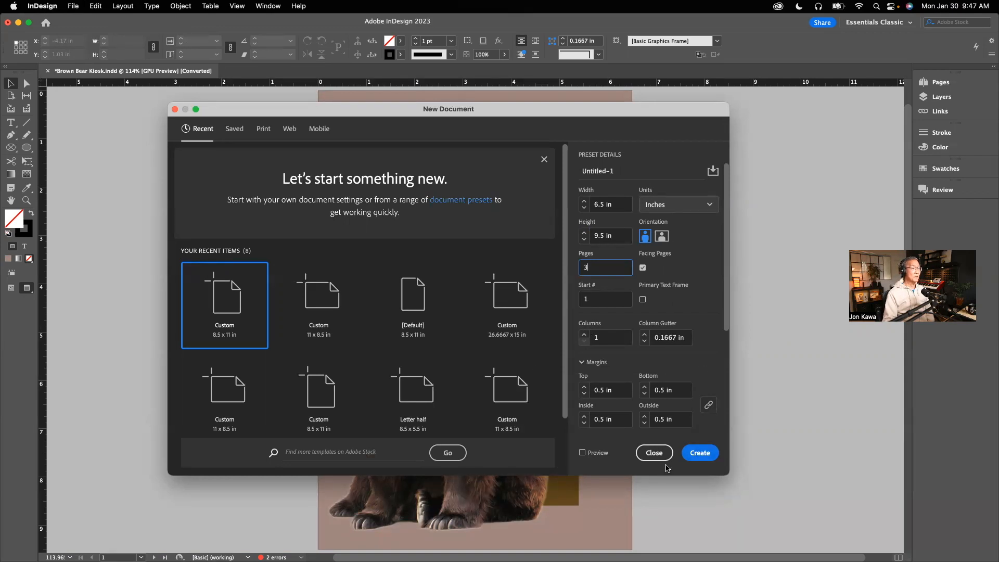
pyautogui.click(643, 268)
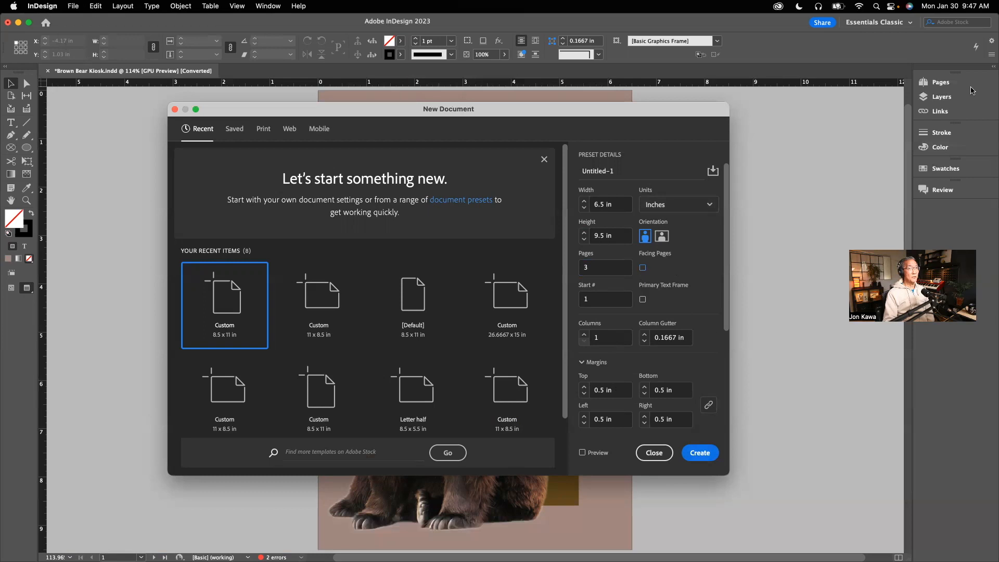
pyautogui.click(697, 456)
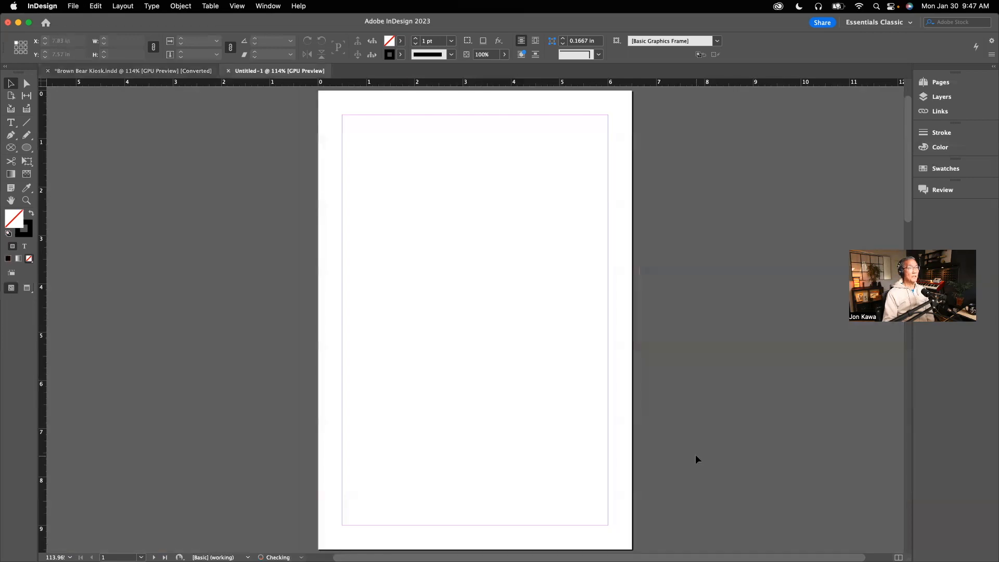
# Step: Check the new document's pages, and compare its layers with those of the Brown Bear Kiosk document
pyautogui.click(941, 83)
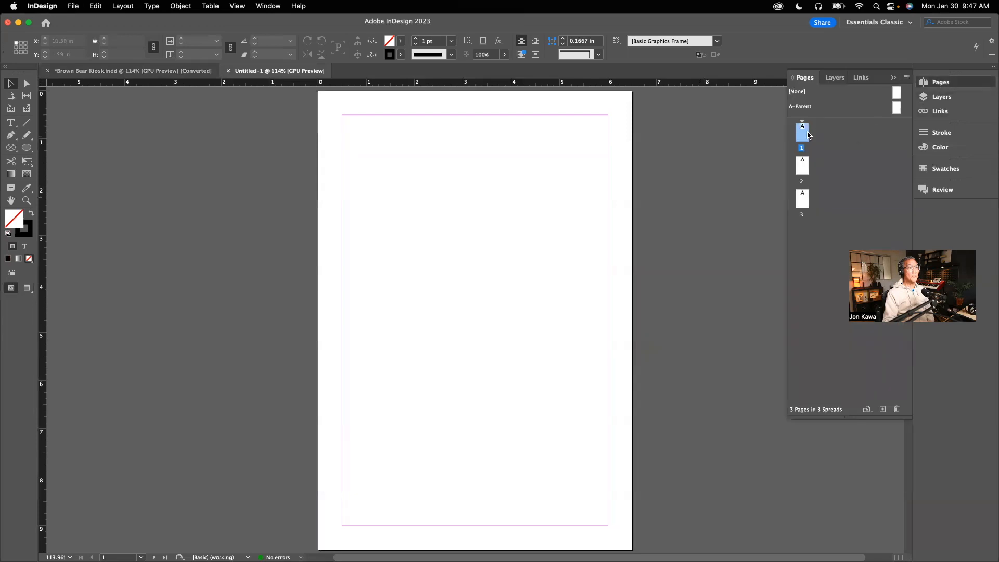
pyautogui.click(802, 165)
pyautogui.click(802, 200)
pyautogui.click(800, 135)
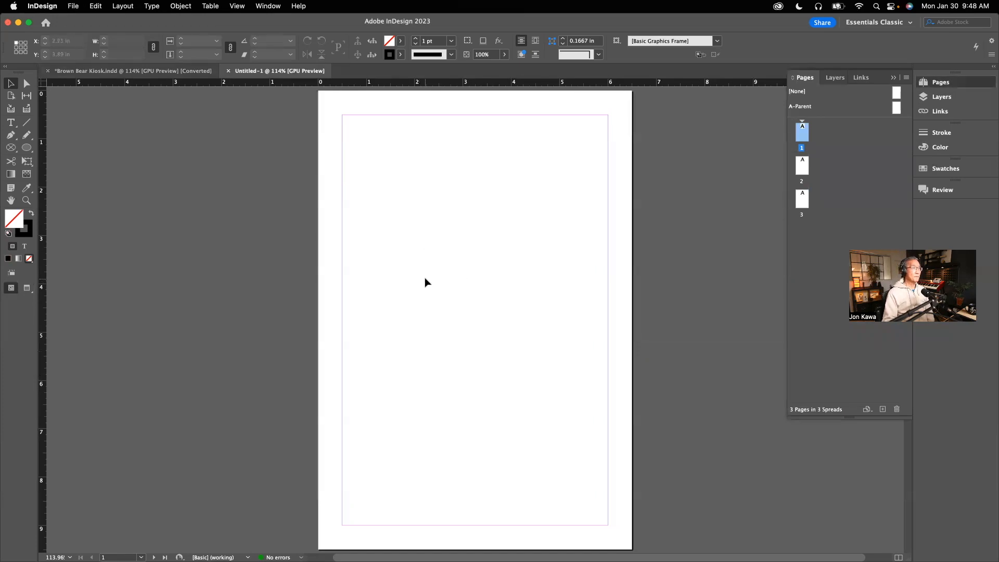
pyautogui.click(119, 71)
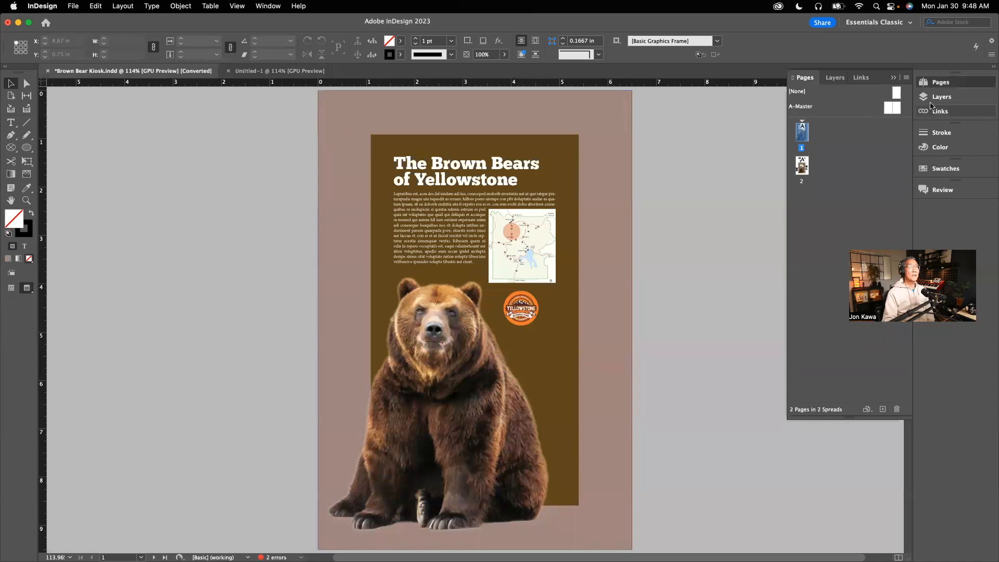
pyautogui.click(893, 80)
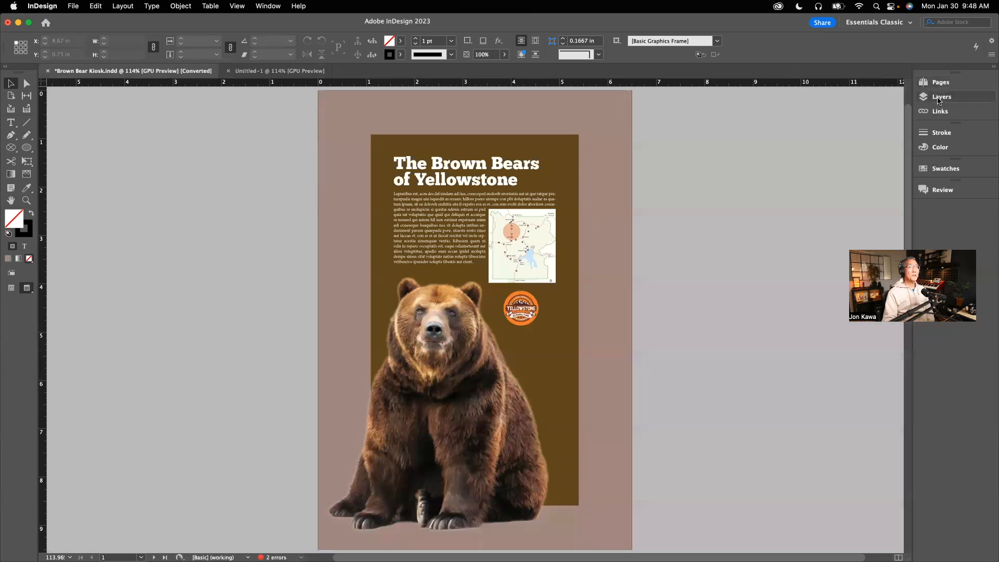
pyautogui.click(940, 99)
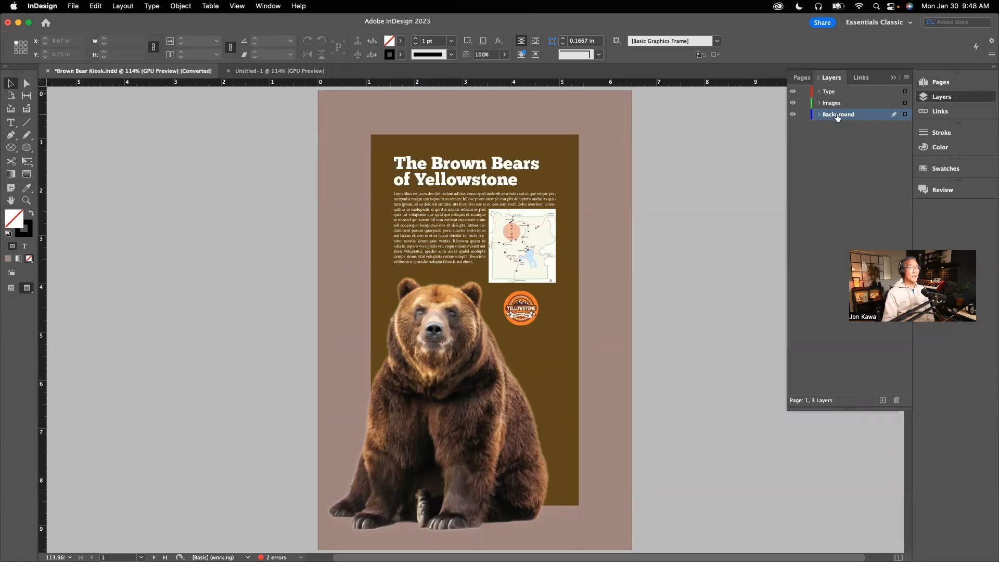
pyautogui.click(277, 74)
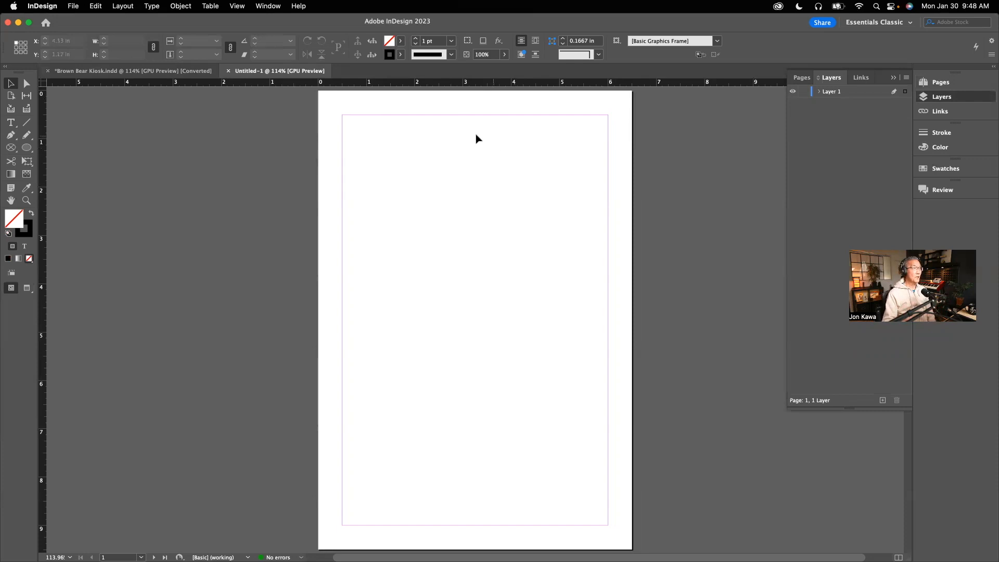
# Step: Start saving the new document under the file name Yellowstone Posters
pyautogui.click(73, 7)
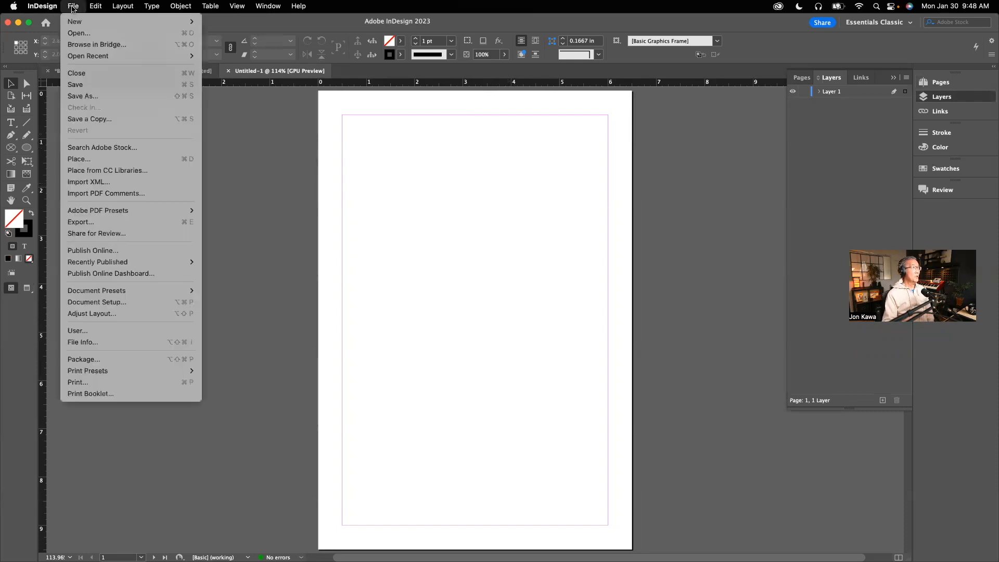
pyautogui.click(83, 85)
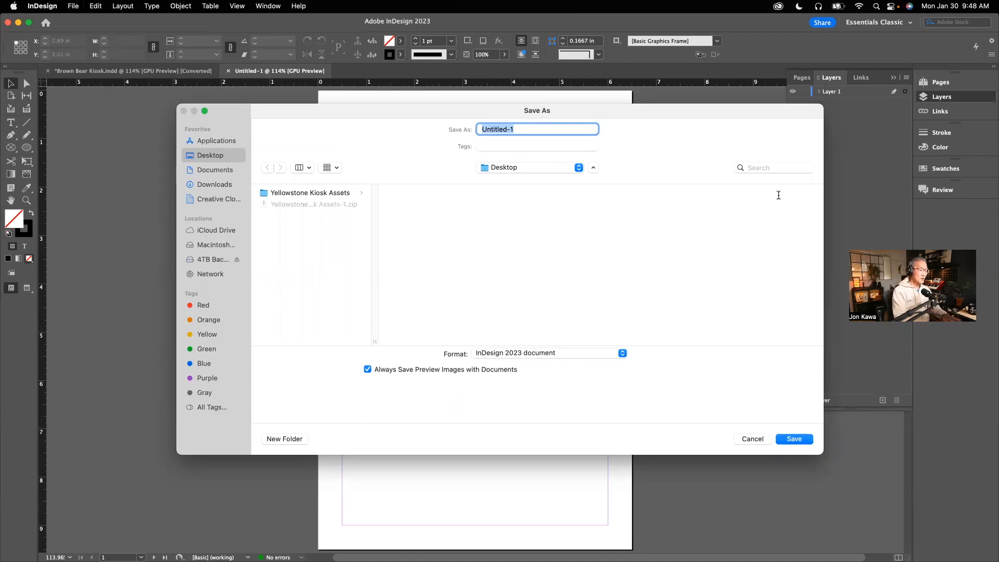
pyautogui.write('Yellowsto')
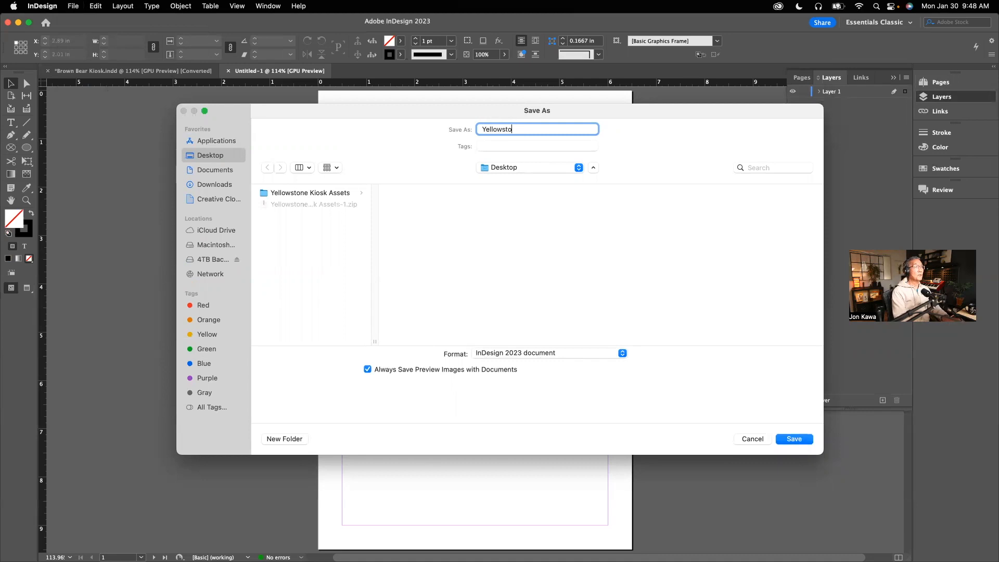
pyautogui.write('ne Posters')
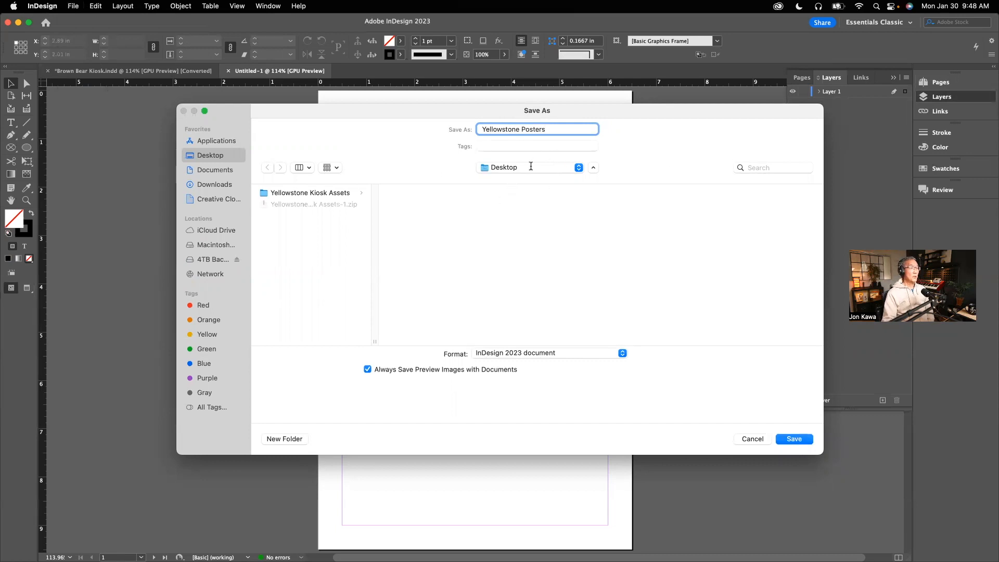
# Step: Choose the folder bearing the instructor's name on the 4TB Backup drive as the save location
pyautogui.click(593, 168)
pyautogui.click(569, 168)
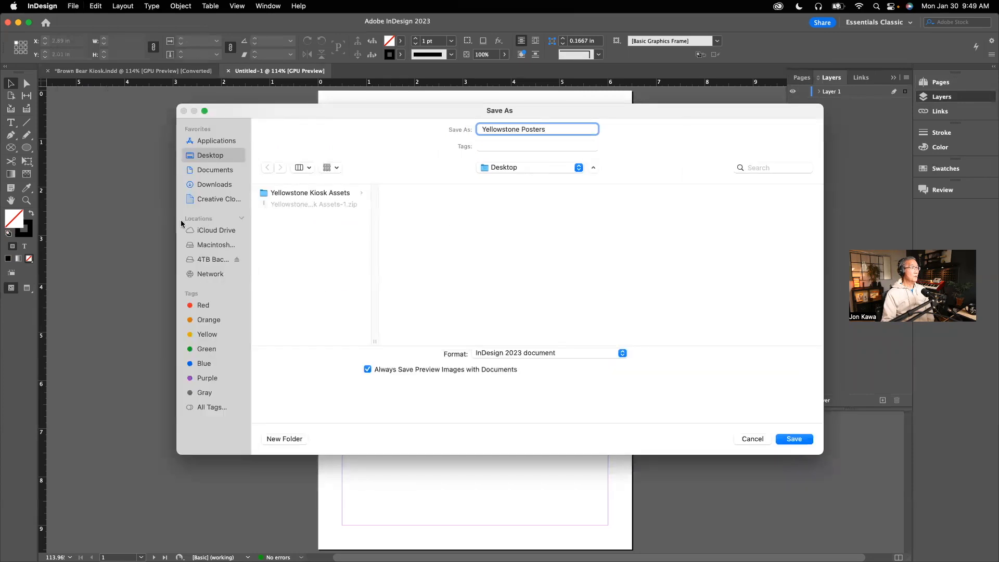
pyautogui.click(213, 258)
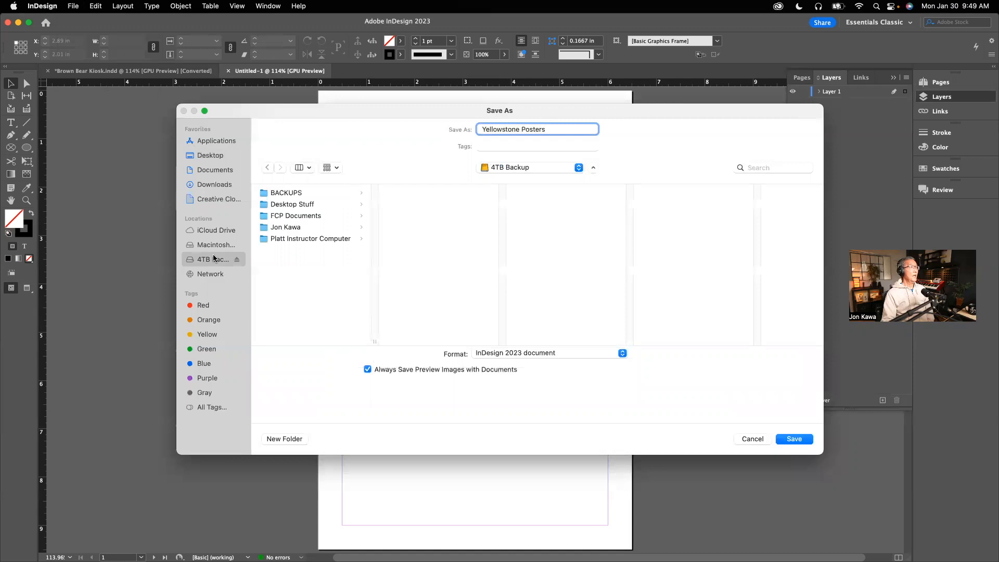
pyautogui.click(291, 227)
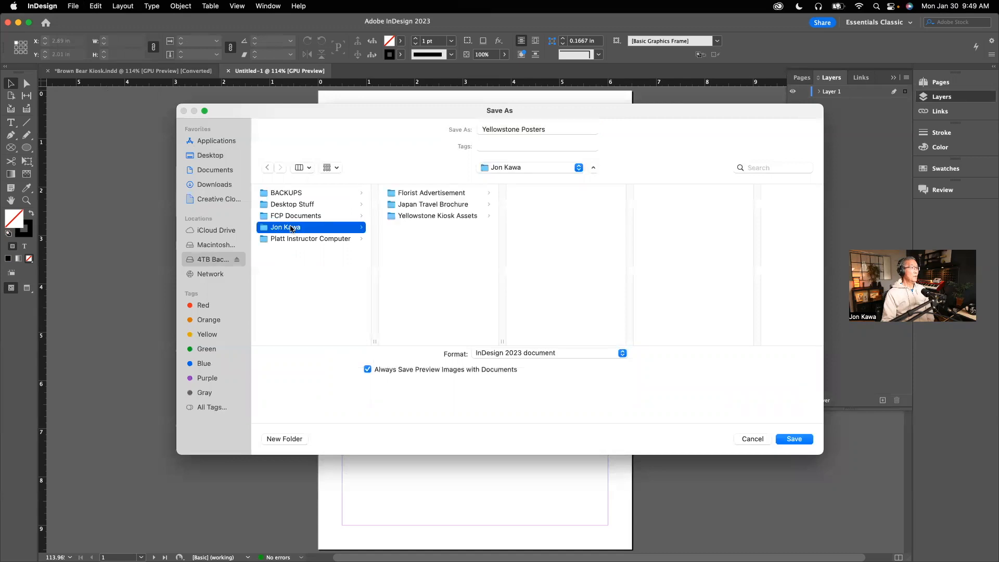
pyautogui.click(437, 216)
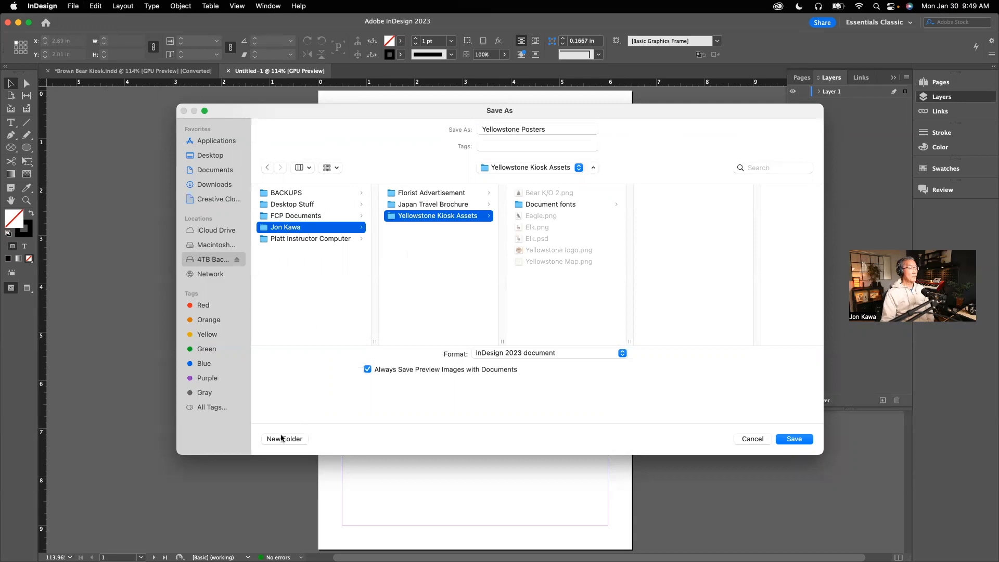
pyautogui.click(325, 231)
# Step: Create a folder named Yellowstone Poster inside the instructor's folder and save the document in it
pyautogui.click(291, 439)
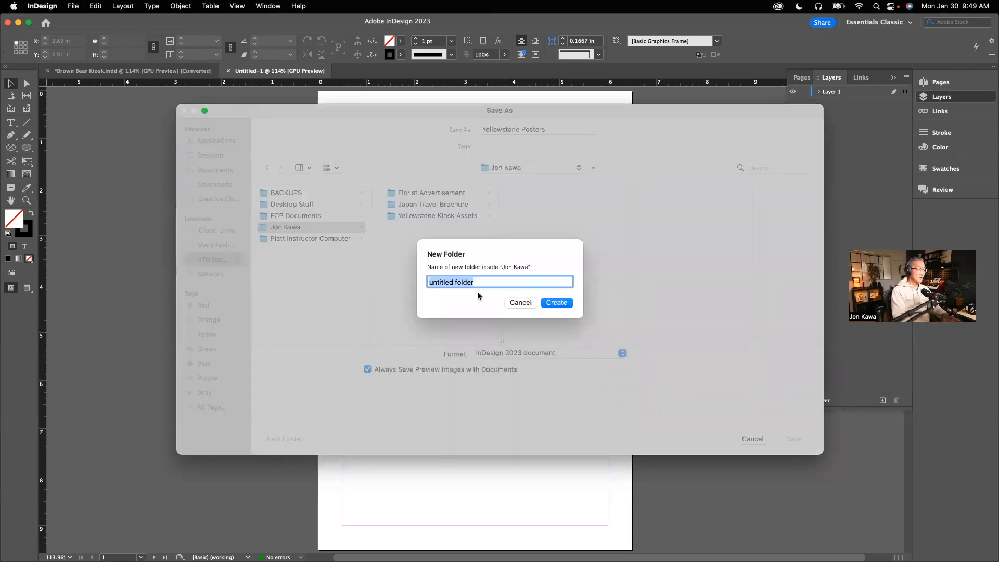
pyautogui.write('Yellow')
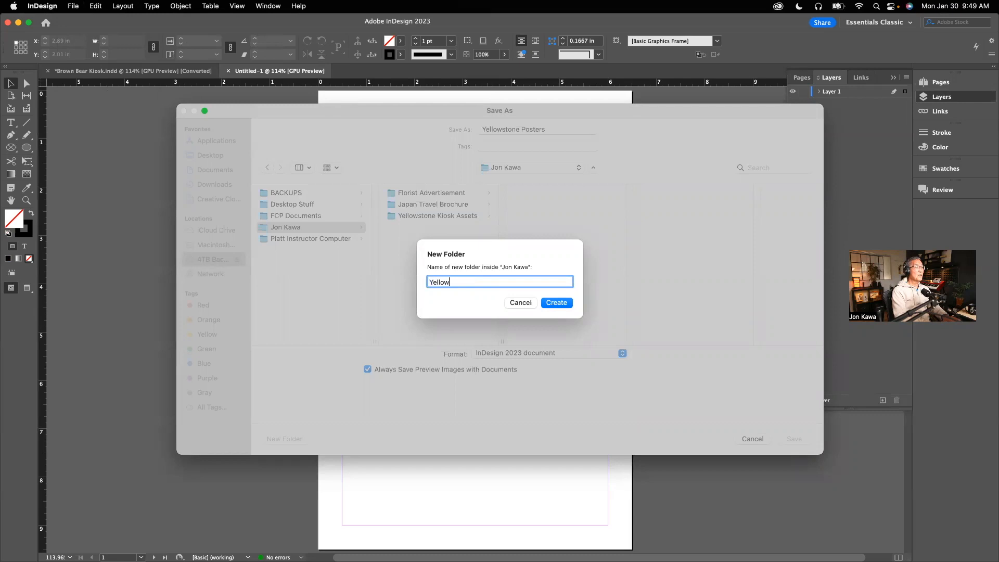
pyautogui.write('stone Poster')
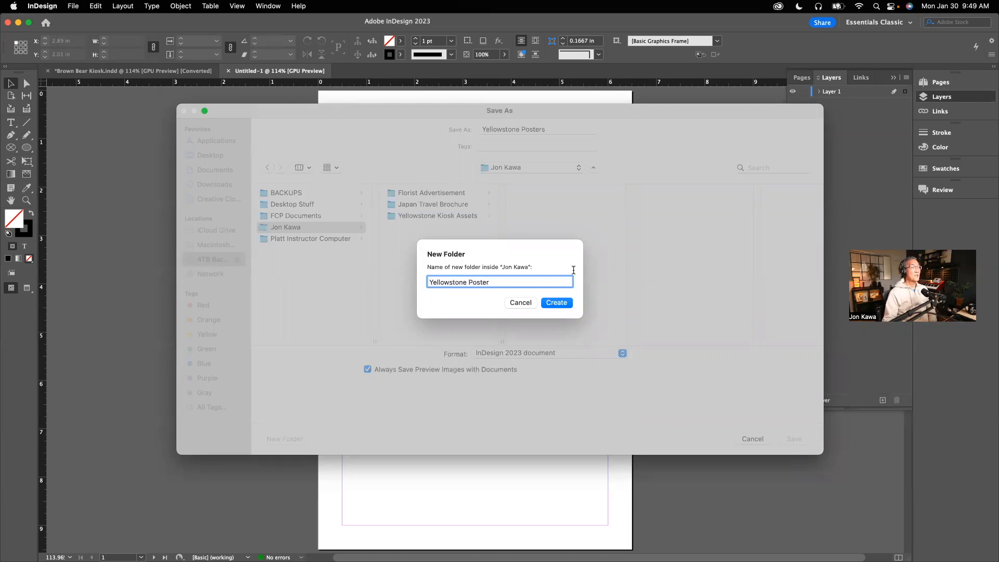
pyautogui.click(560, 307)
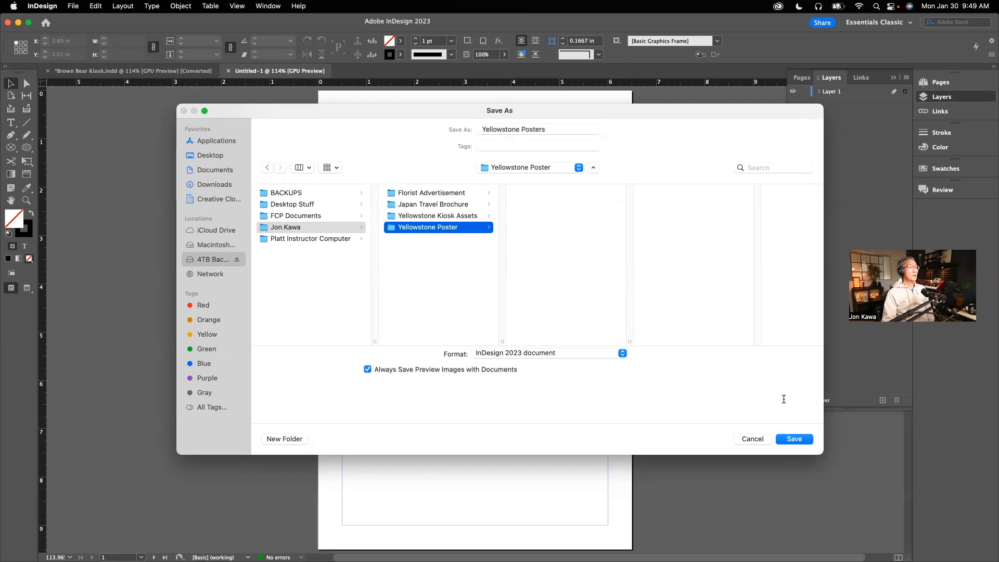
pyautogui.click(794, 439)
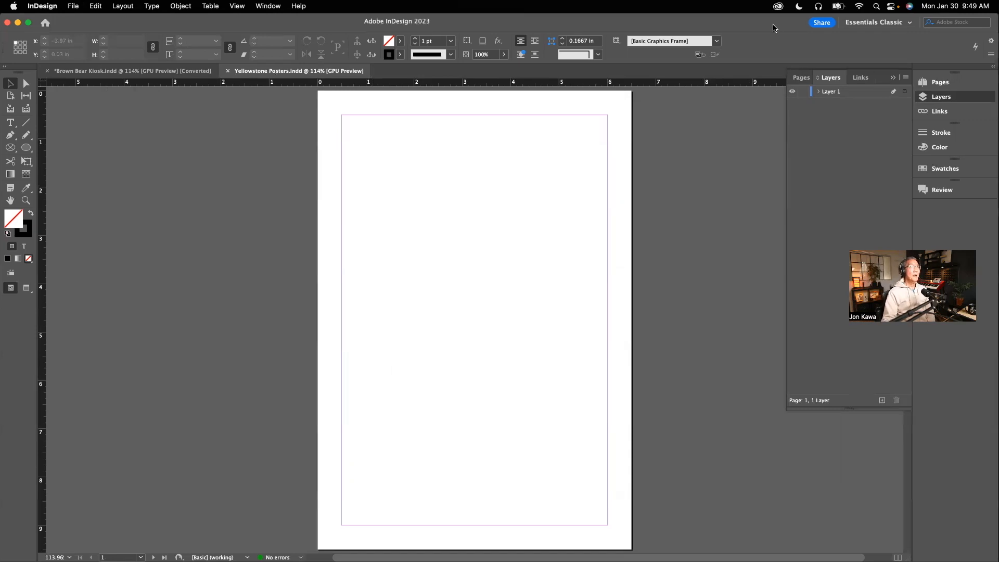
# Step: Check in Finder that the Yellowstone Poster folder on 4TB Backup holds the saved document, and return to the InDesign document
pyautogui.moveTo(784, 32); pyautogui.dragTo(657, 30)
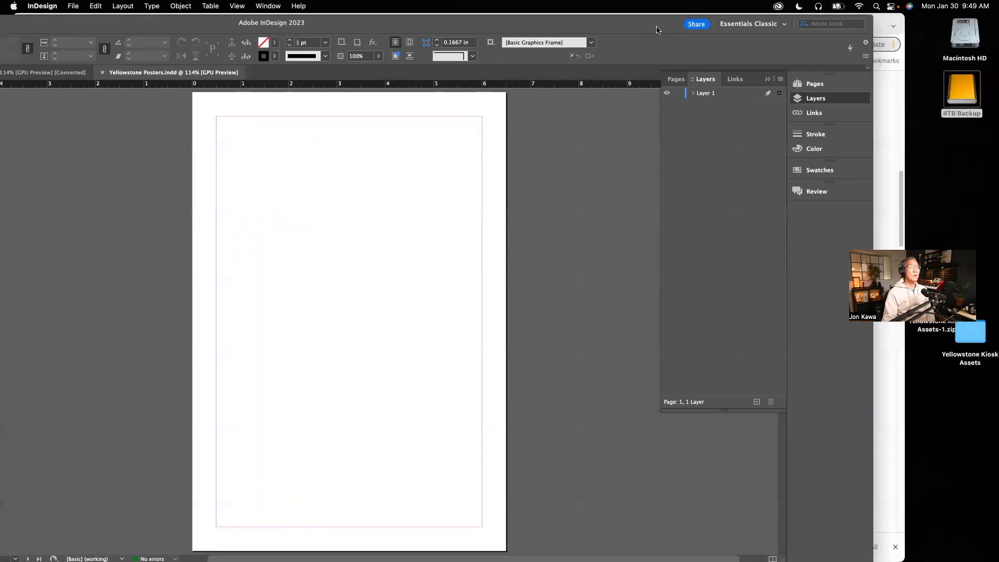
pyautogui.doubleClick(973, 88)
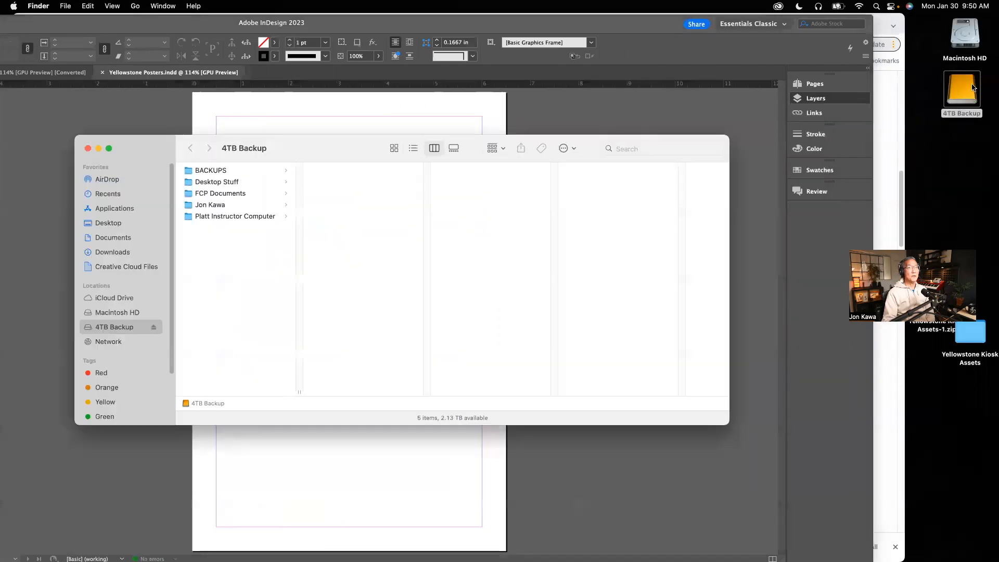
pyautogui.click(222, 205)
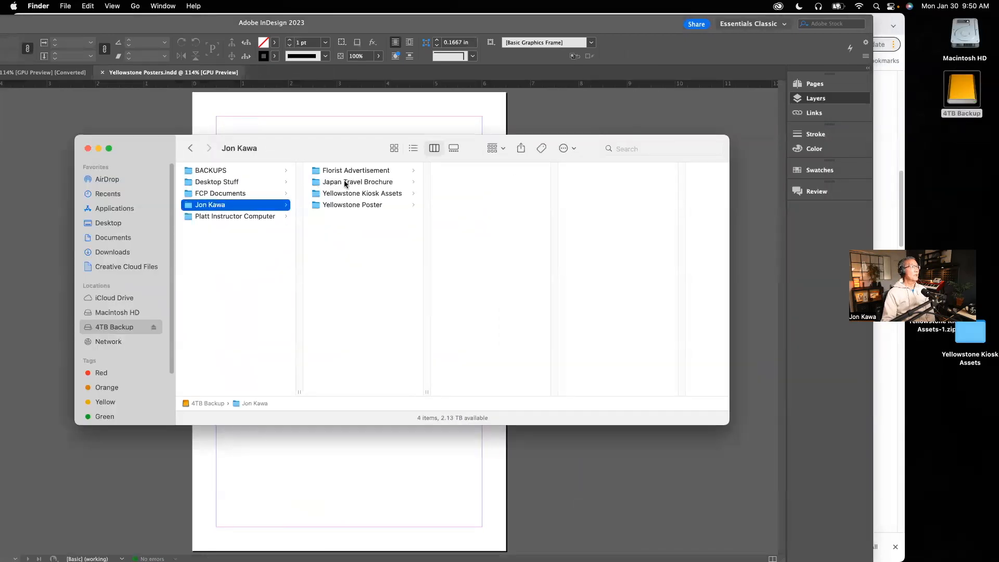
pyautogui.click(360, 205)
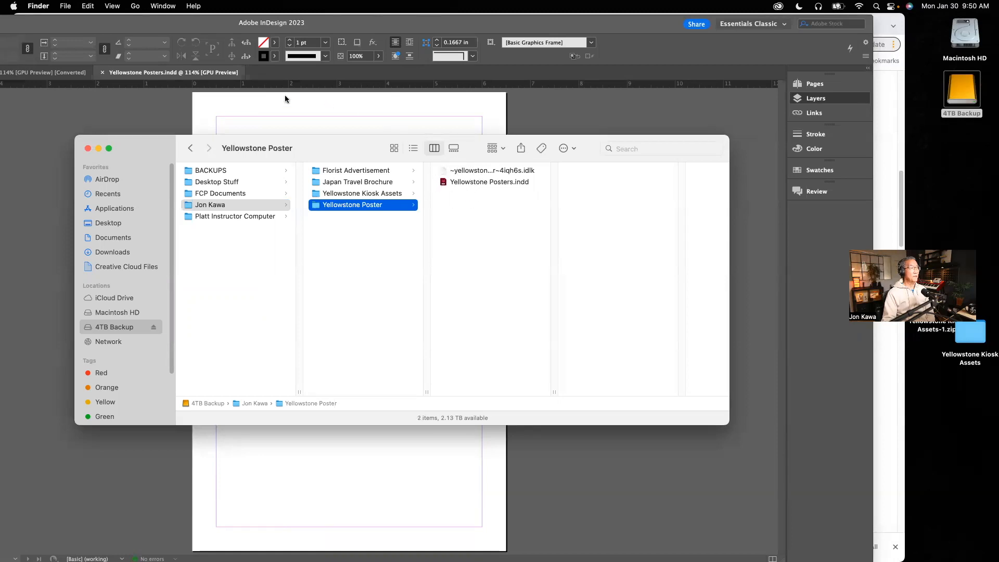
pyautogui.click(88, 148)
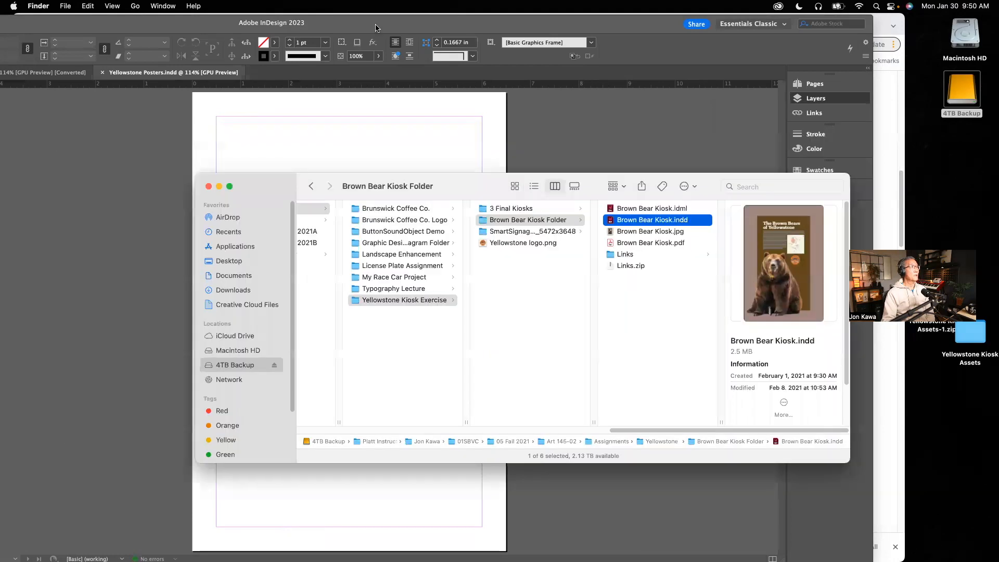
pyautogui.click(209, 186)
pyautogui.click(324, 25)
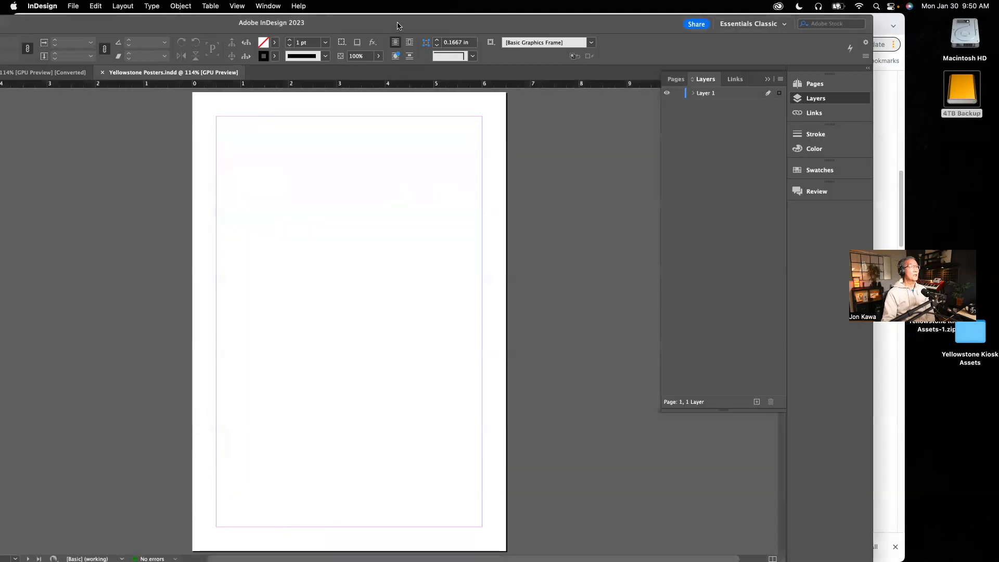
pyautogui.moveTo(393, 24); pyautogui.dragTo(505, 21)
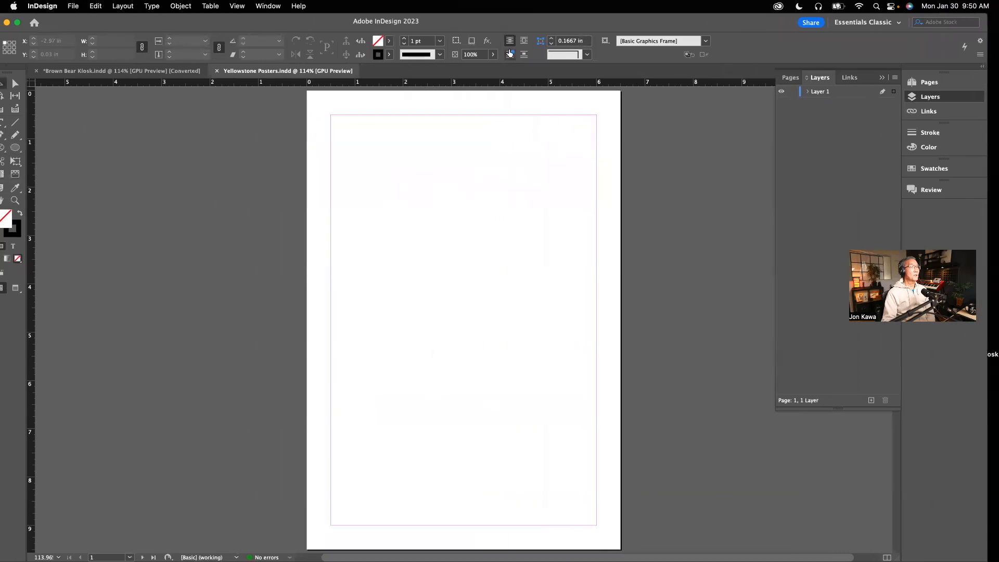
# Step: Shorten the Layers panel and rename Layer 1 of the Yellowstone Posters document as Background
pyautogui.click(930, 97)
pyautogui.click(937, 100)
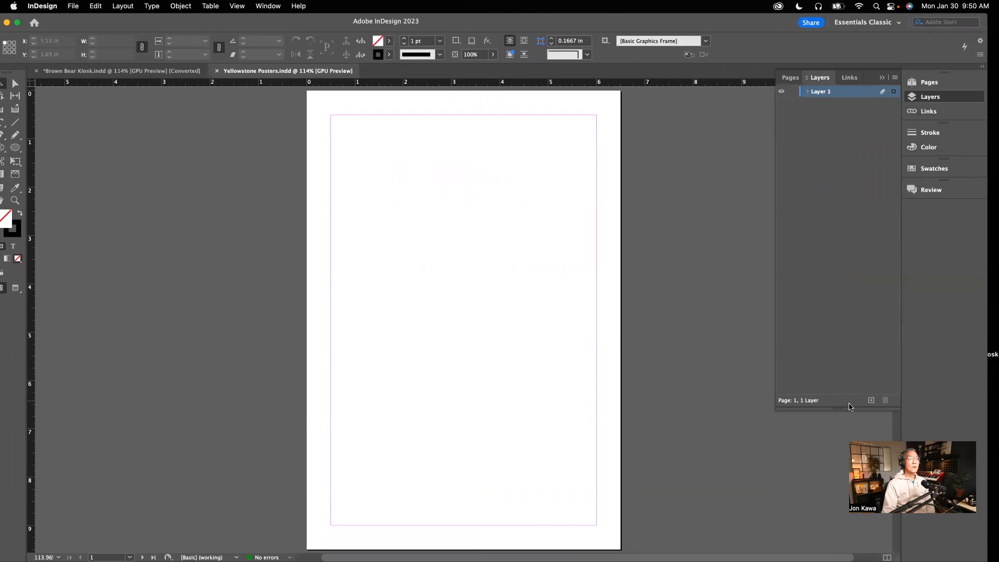
pyautogui.moveTo(848, 407); pyautogui.dragTo(847, 268)
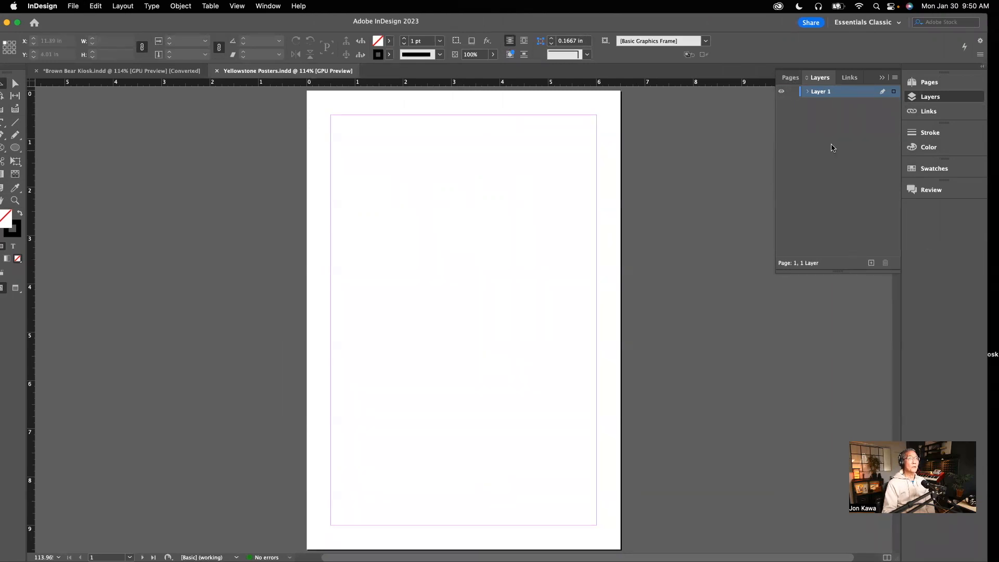
pyautogui.doubleClick(818, 94)
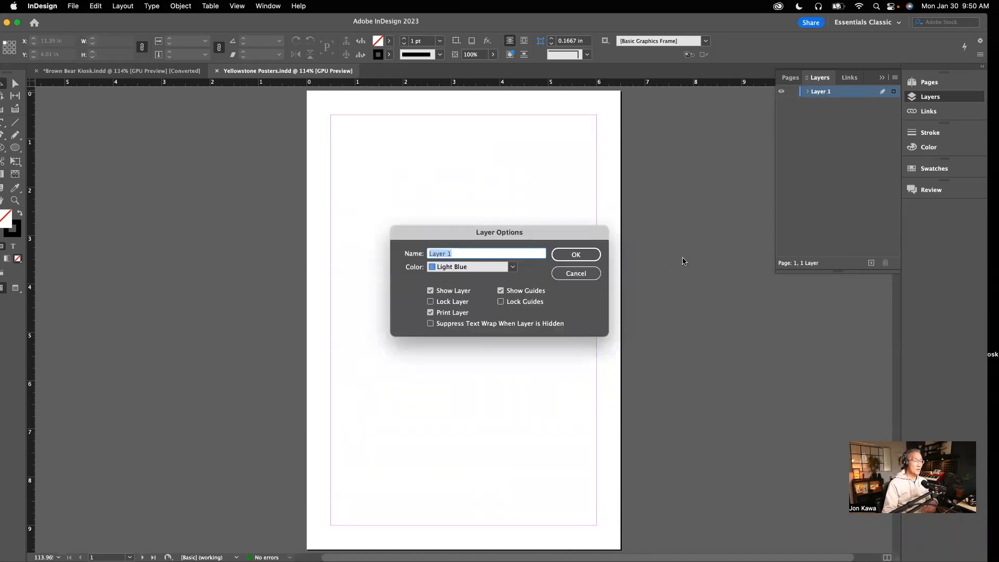
pyautogui.write('Bac')
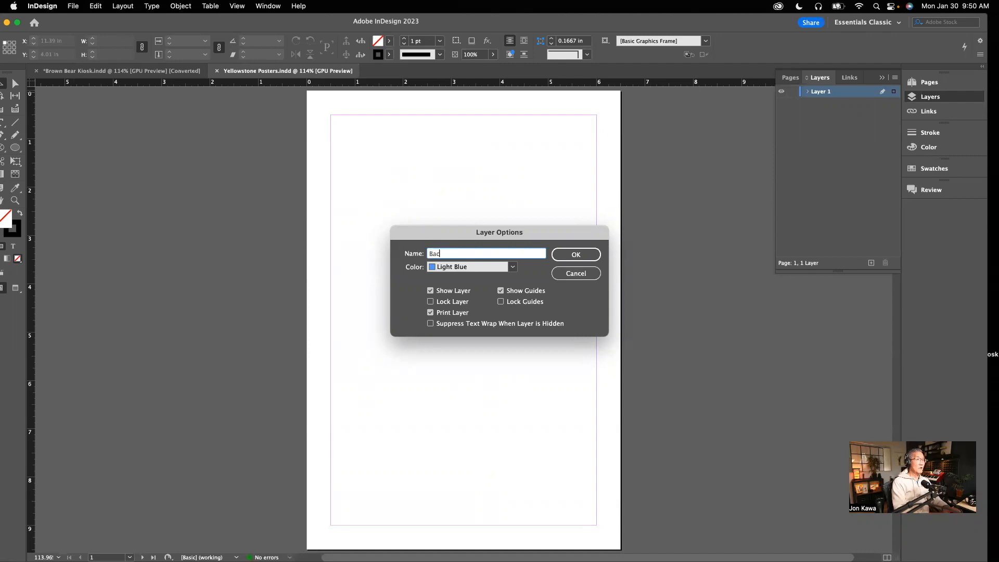
pyautogui.write('kground')
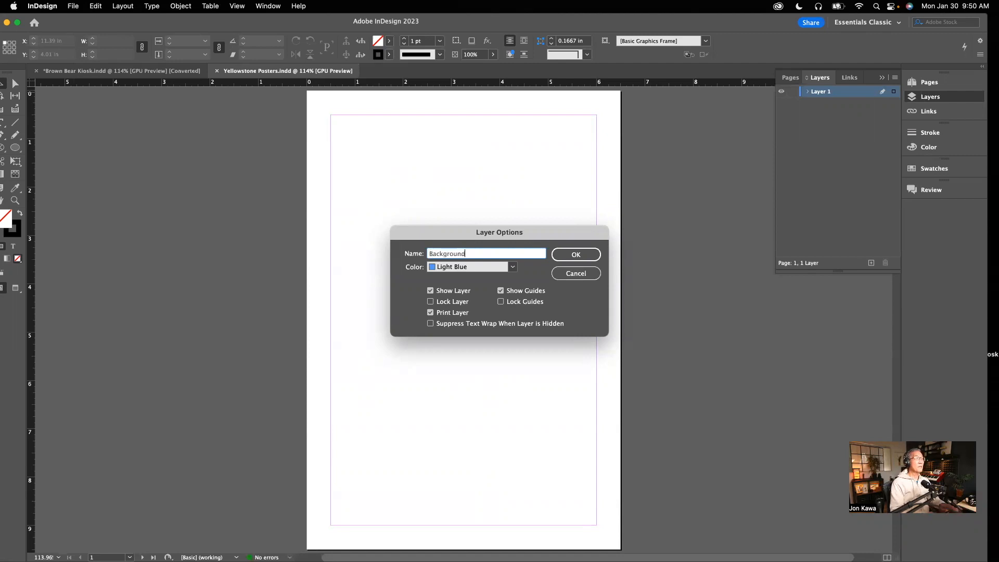
pyautogui.click(575, 254)
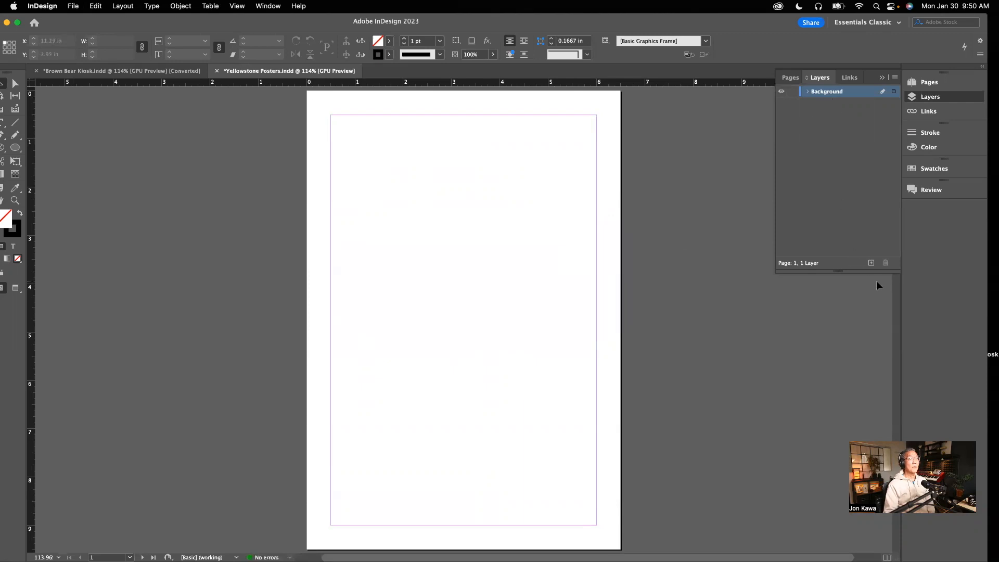
# Step: Add a second layer above Background and name it Type
pyautogui.click(872, 263)
pyautogui.click(826, 93)
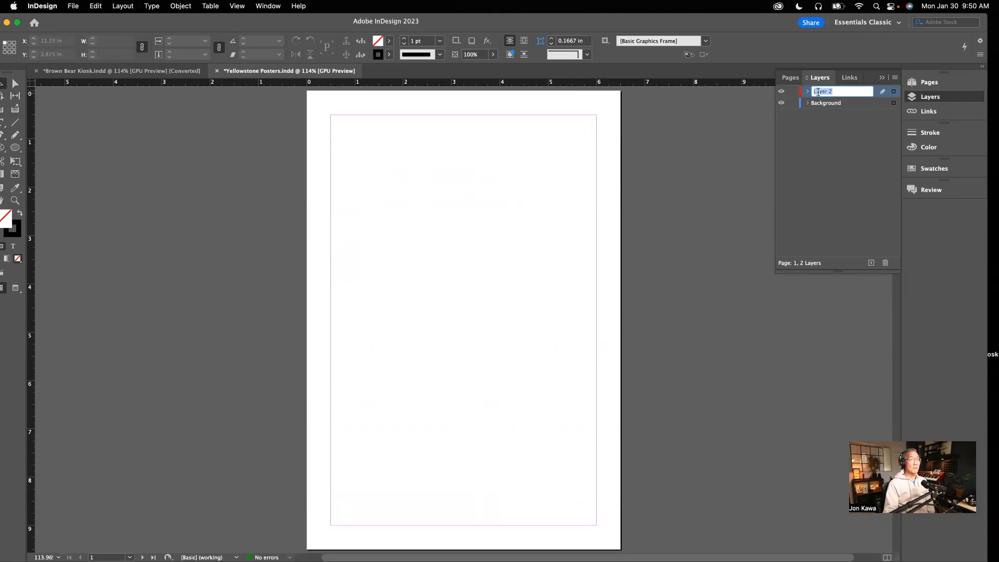
pyautogui.click(820, 134)
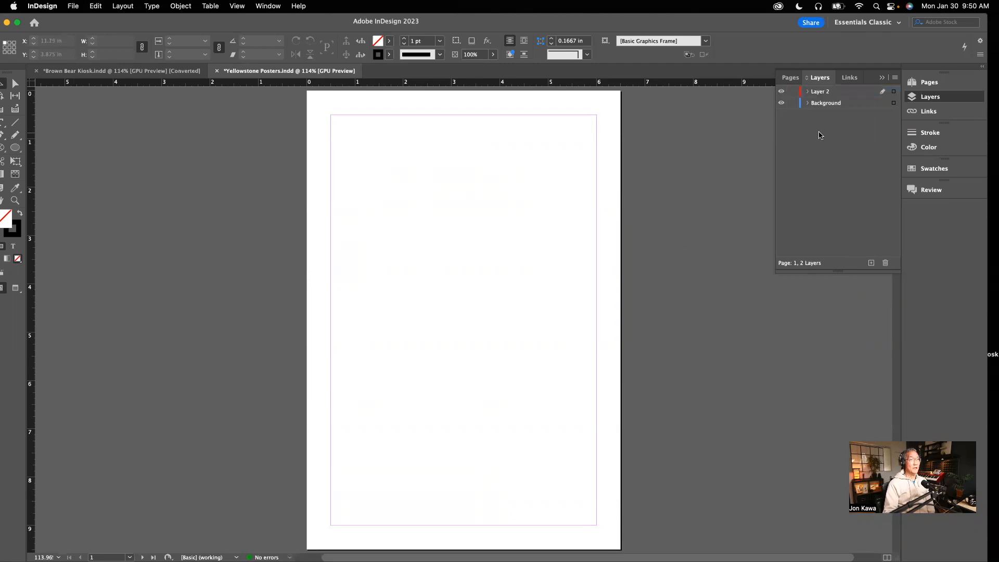
pyautogui.doubleClick(824, 92)
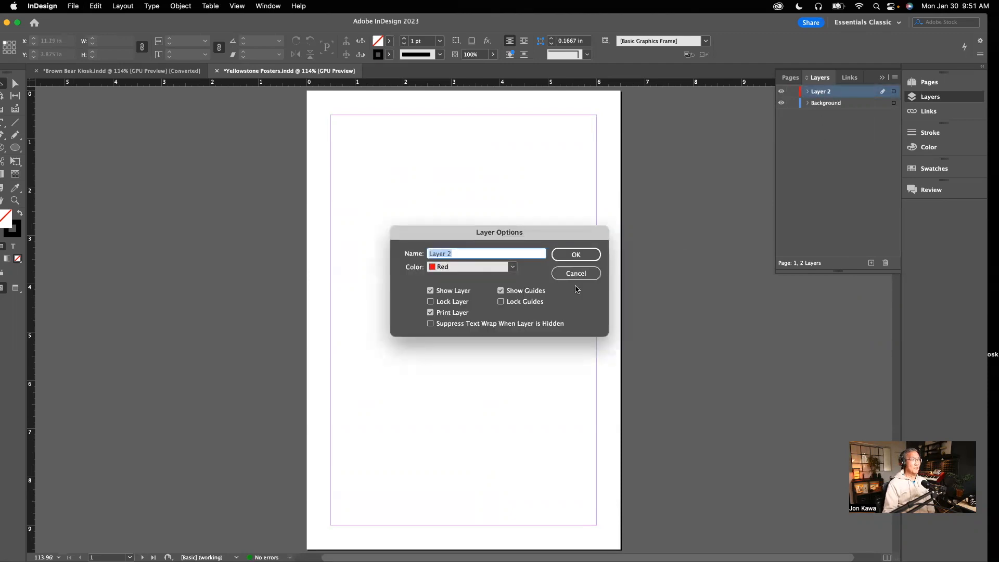
pyautogui.click(579, 274)
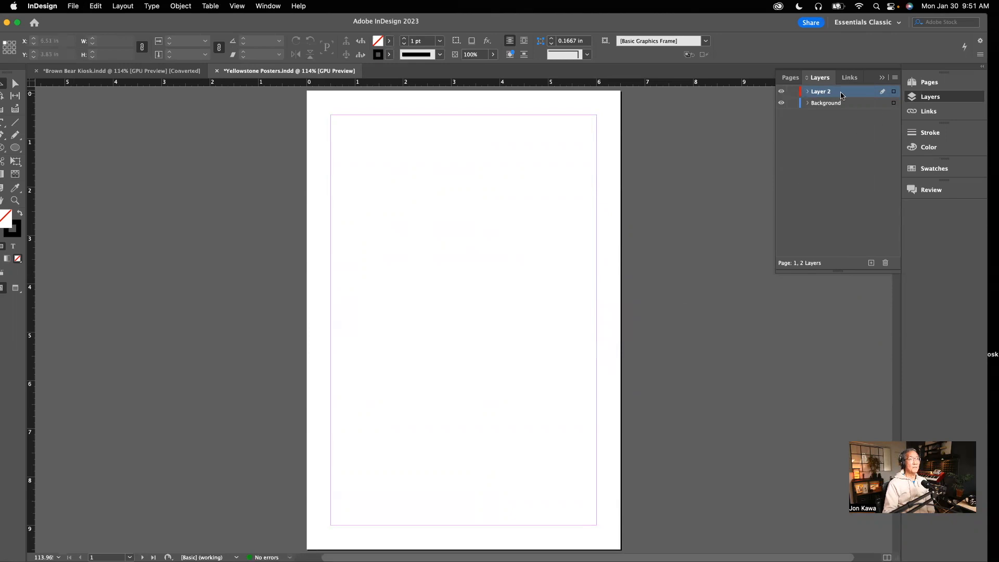
pyautogui.click(819, 94)
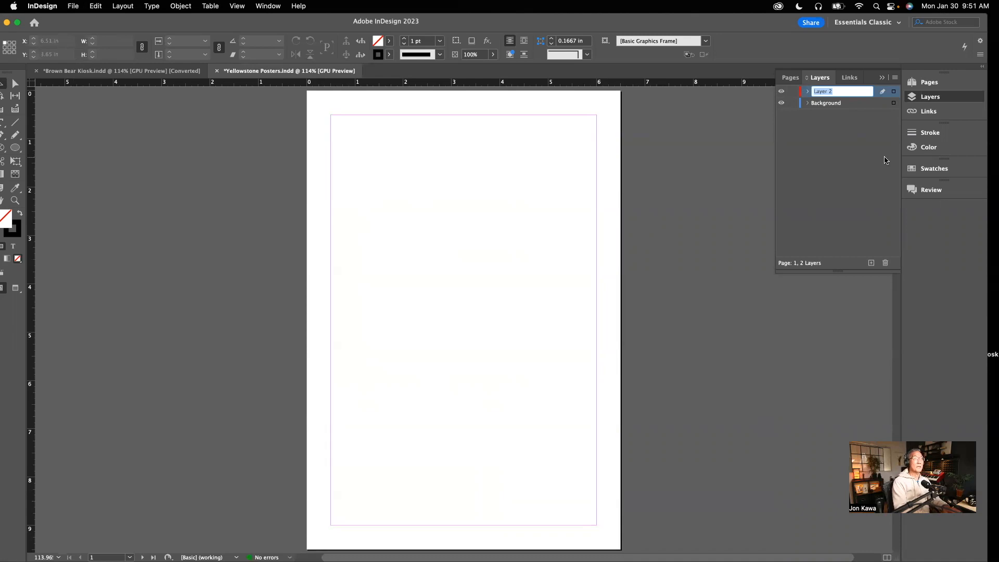
pyautogui.write('T')
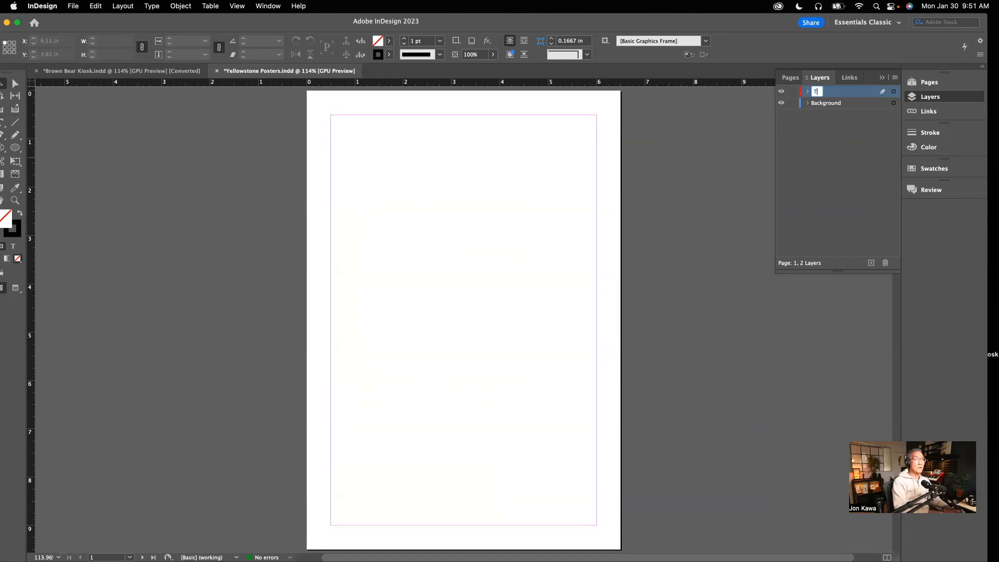
pyautogui.write('ype')
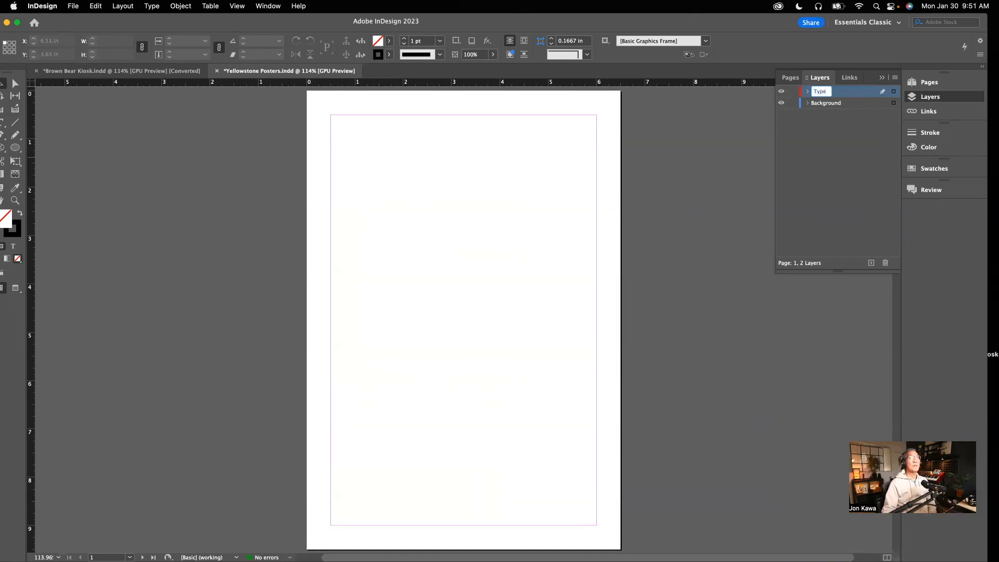
pyautogui.press('Return')
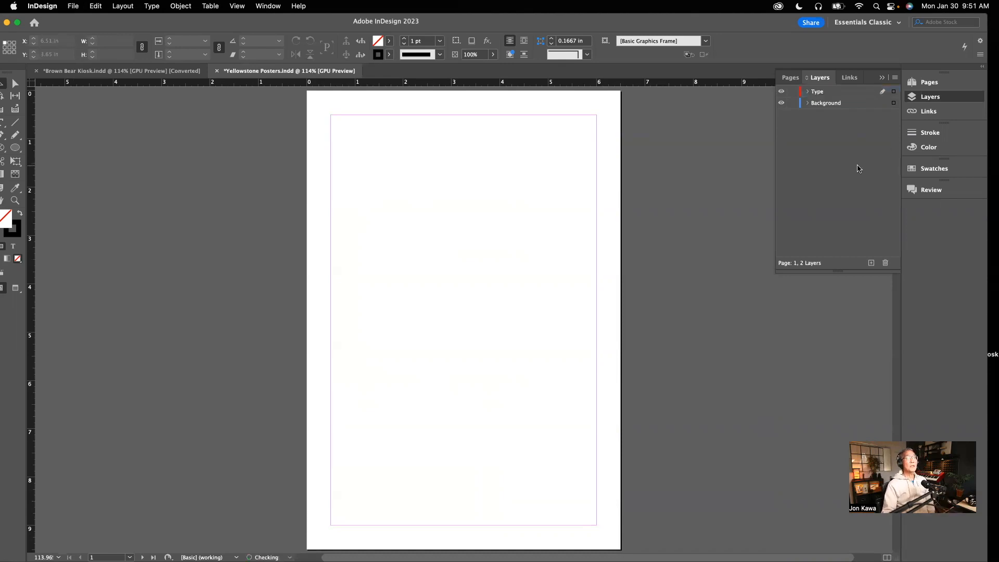
# Step: Add a third layer above the Type layer and name it Images
pyautogui.click(871, 263)
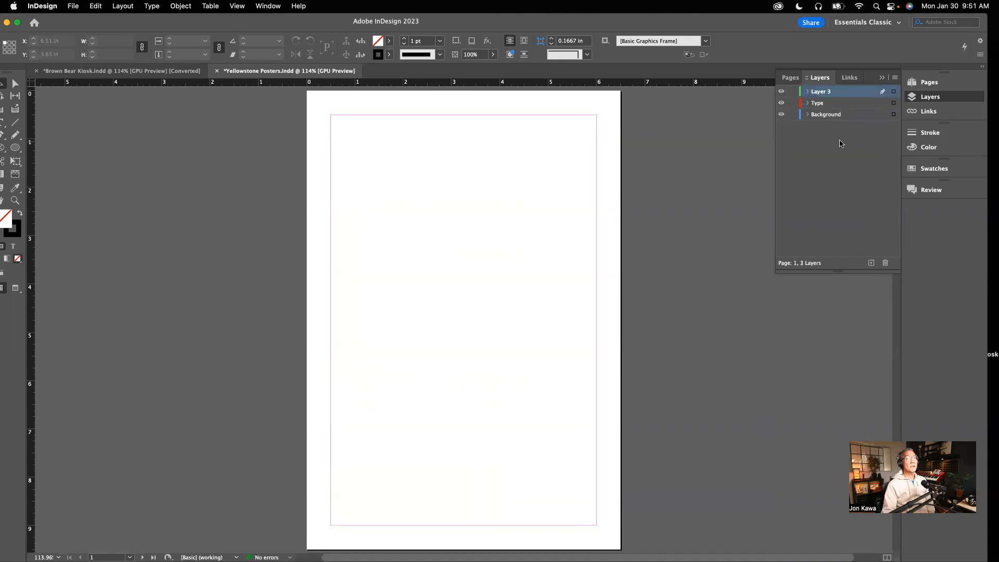
pyautogui.doubleClick(822, 94)
pyautogui.press('BackSpace')
pyautogui.write('Images')
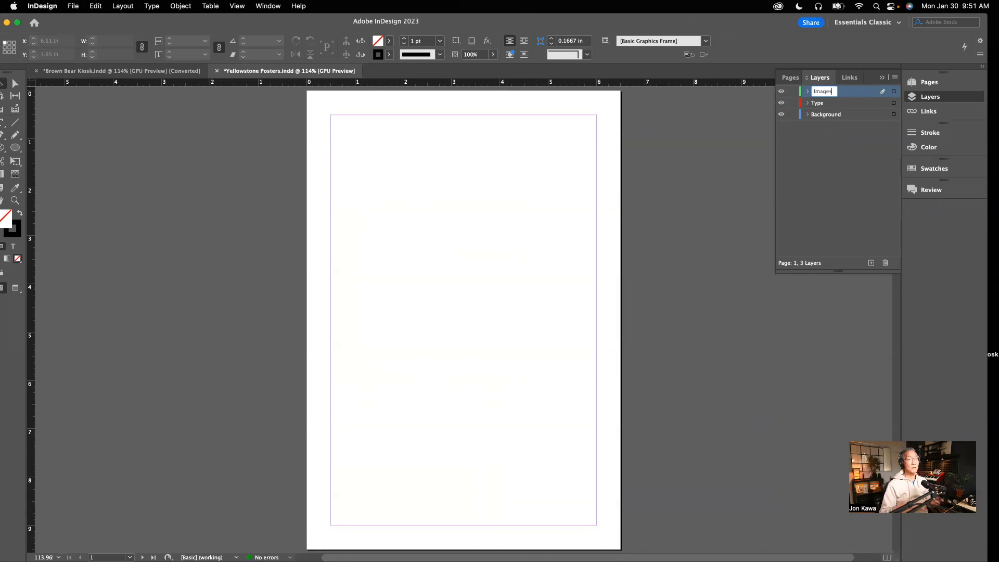
pyautogui.click(820, 170)
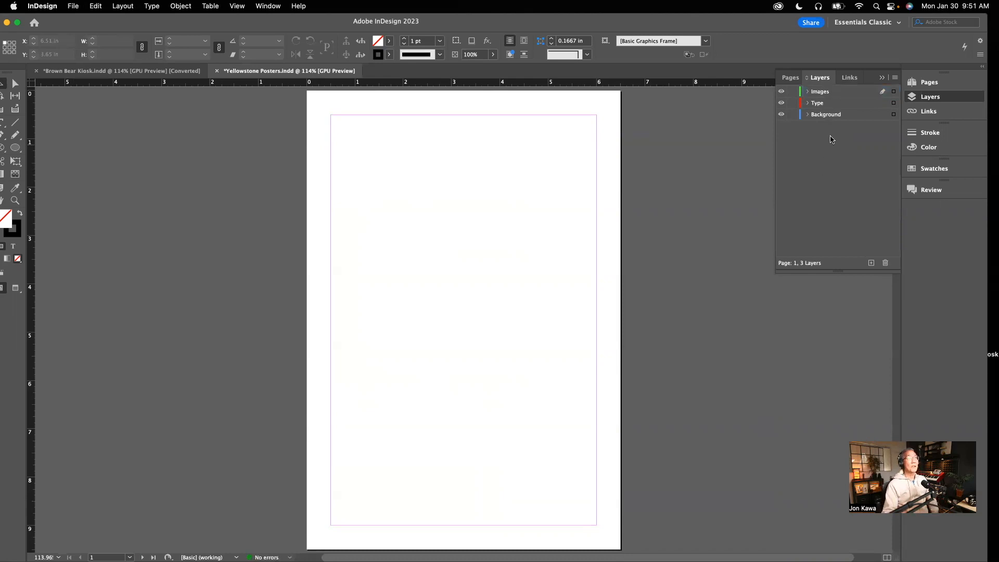
# Step: Compare the layer order with the Brown Bear Kiosk document and move the Images layer between Type and Background
pyautogui.click(134, 71)
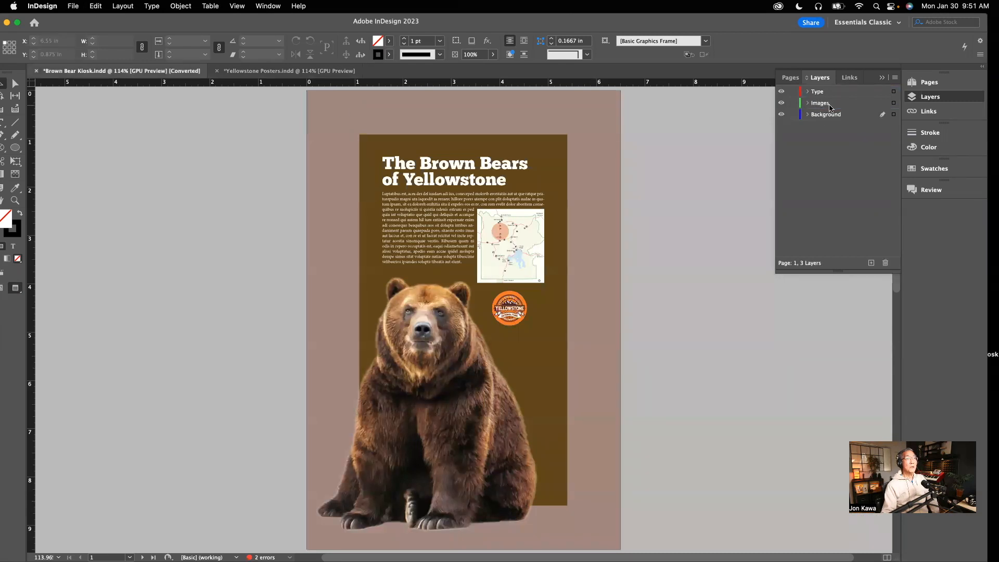
pyautogui.press('super+grave')
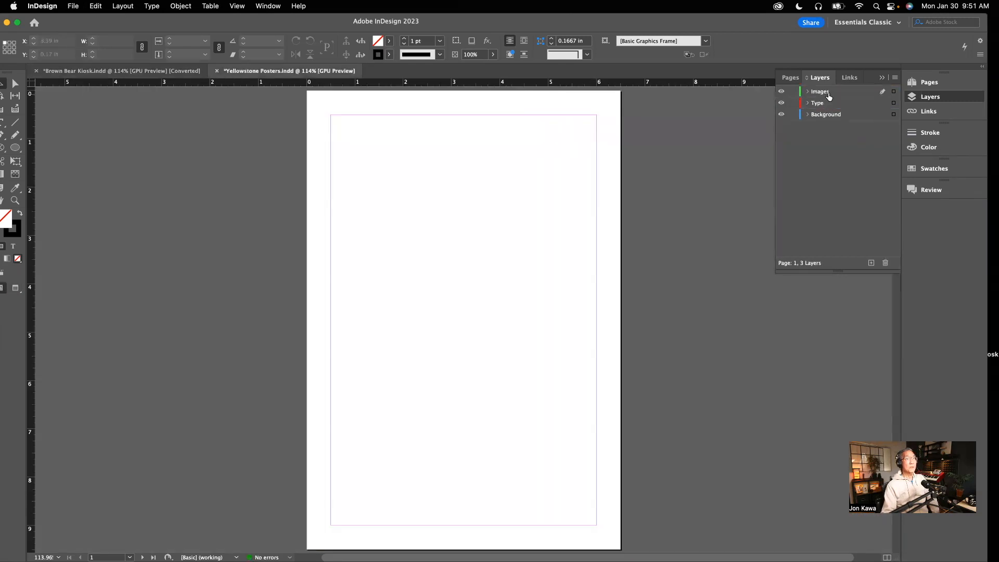
pyautogui.click(851, 93)
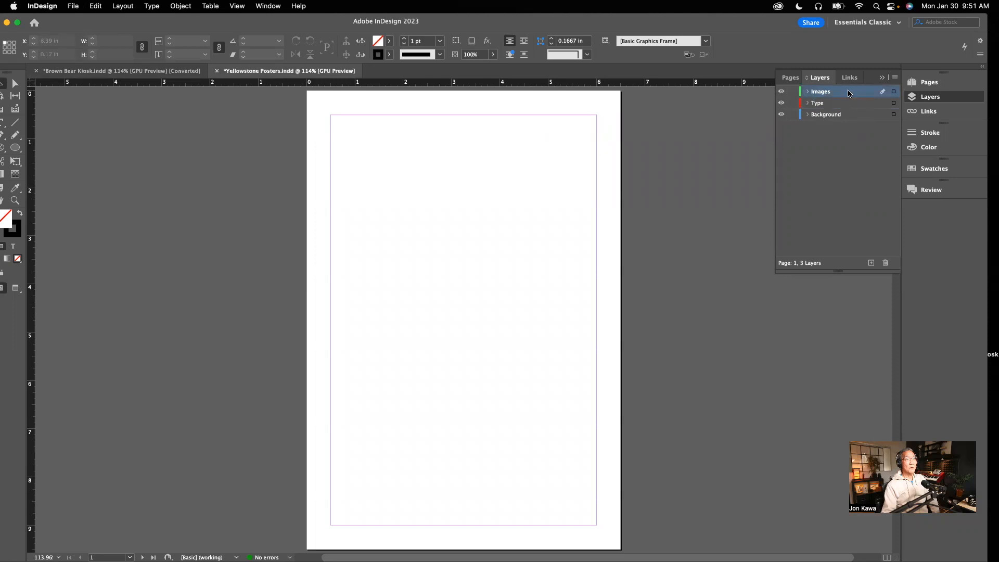
pyautogui.moveTo(859, 94); pyautogui.dragTo(857, 109)
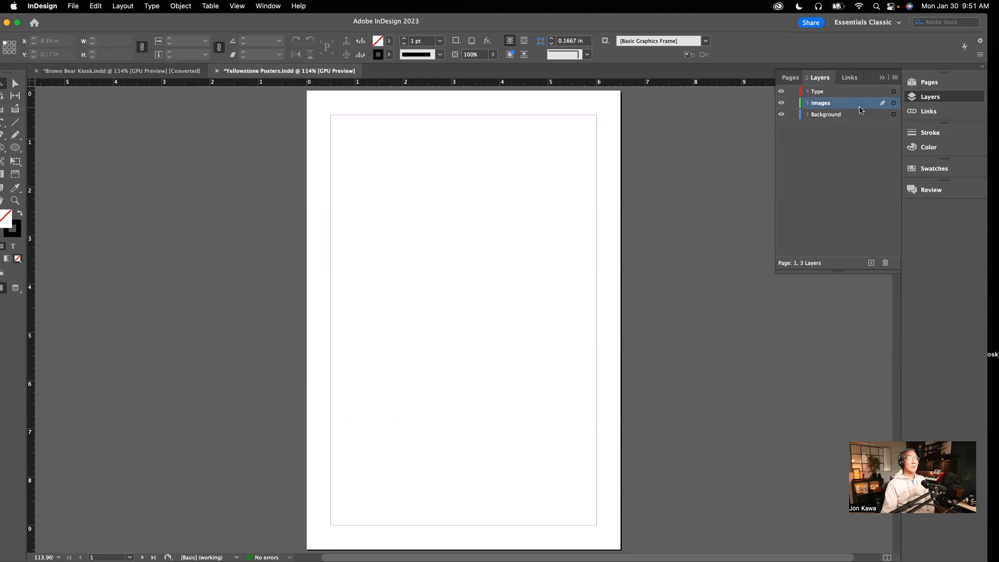
# Step: Move the two background rectangles of the Brown Bear Kiosk poster aside to examine them, and undo both moves
pyautogui.click(130, 75)
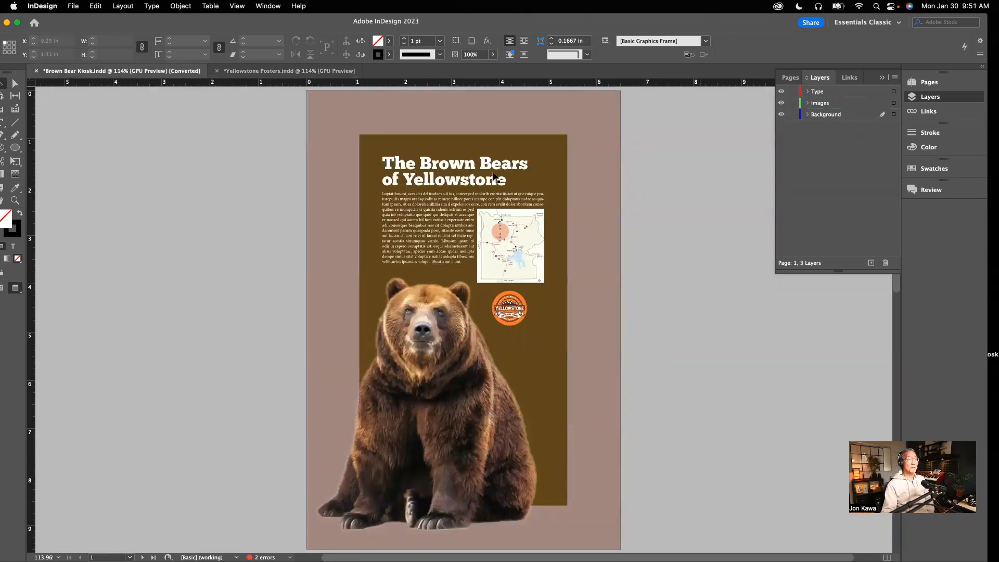
pyautogui.click(271, 75)
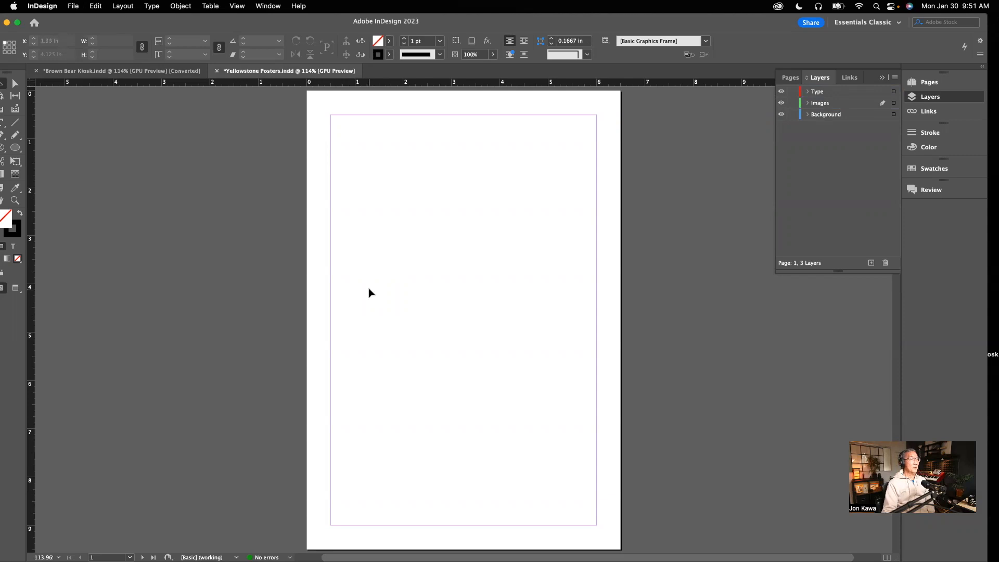
pyautogui.click(127, 73)
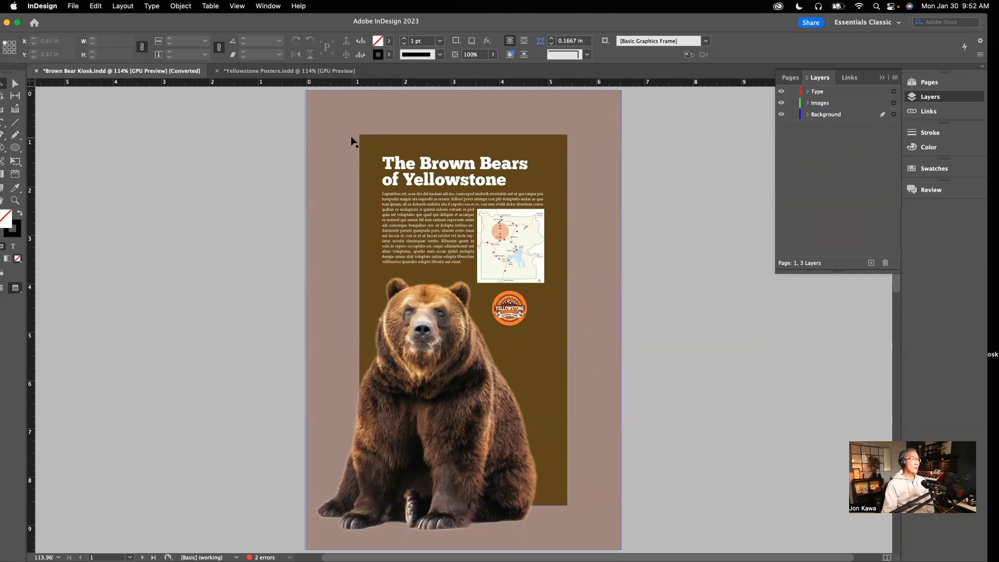
pyautogui.moveTo(494, 120); pyautogui.dragTo(388, 124)
pyautogui.moveTo(549, 151); pyautogui.dragTo(428, 143)
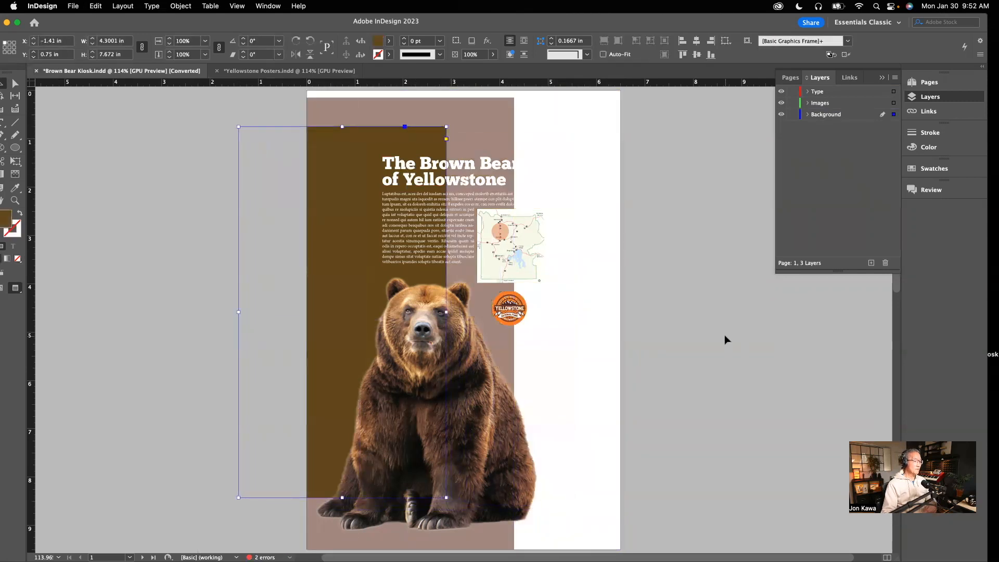
pyautogui.press('super+z')
pyautogui.press('super+z')
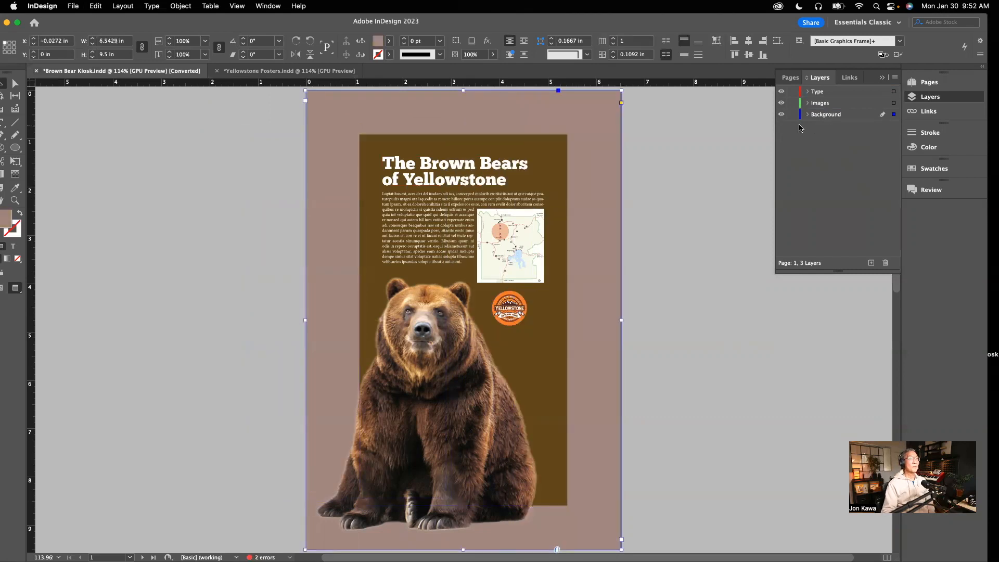
# Step: Return to the Yellowstone Posters document and shrink the InDesign window to expose the Yellowstone Kiosk Assets folder on the desktop
pyautogui.click(335, 75)
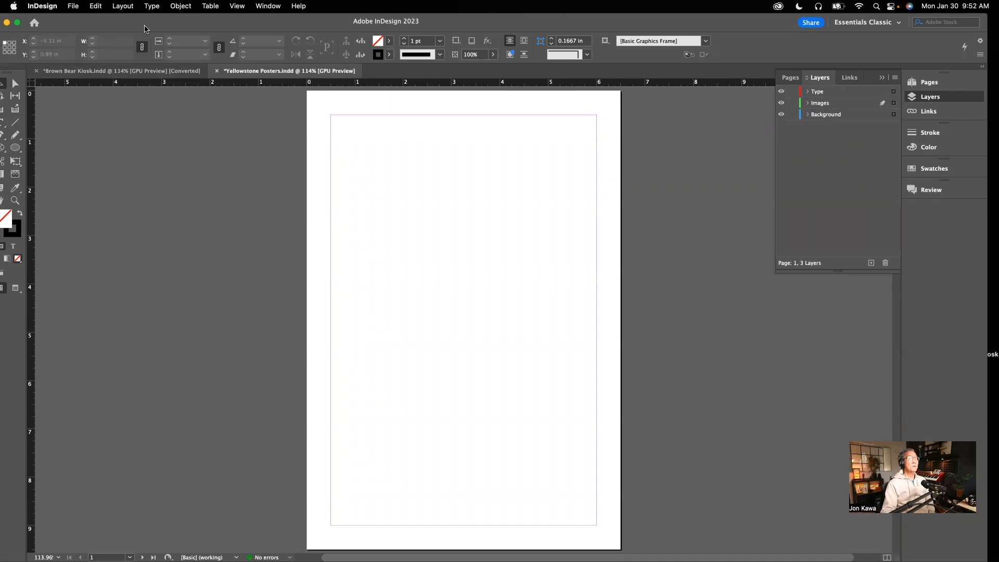
pyautogui.moveTo(987, 560); pyautogui.dragTo(860, 515)
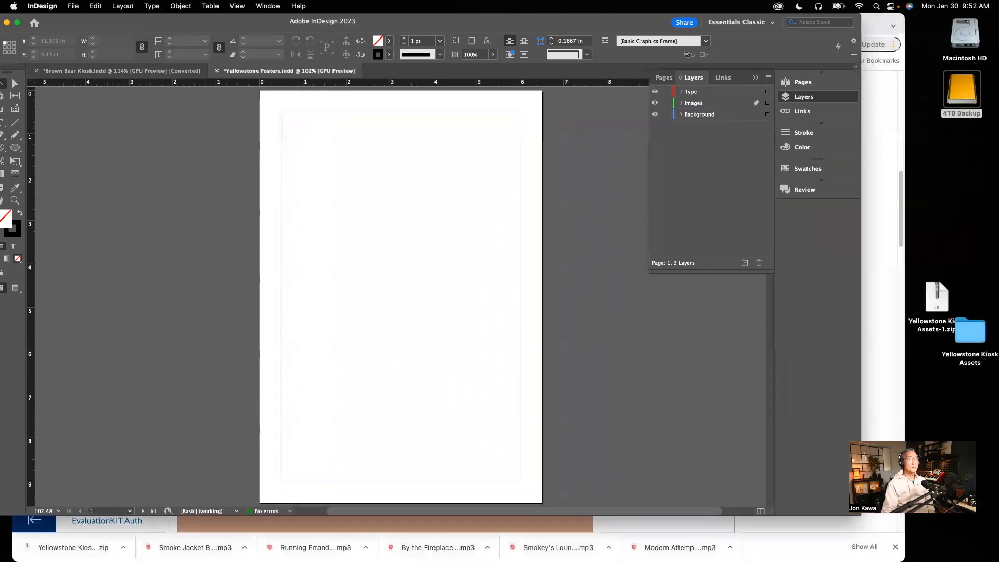
# Step: Move the InDesign window so its tools are fully visible, and activate the Rectangle tool
pyautogui.moveTo(572, 23); pyautogui.dragTo(601, 35)
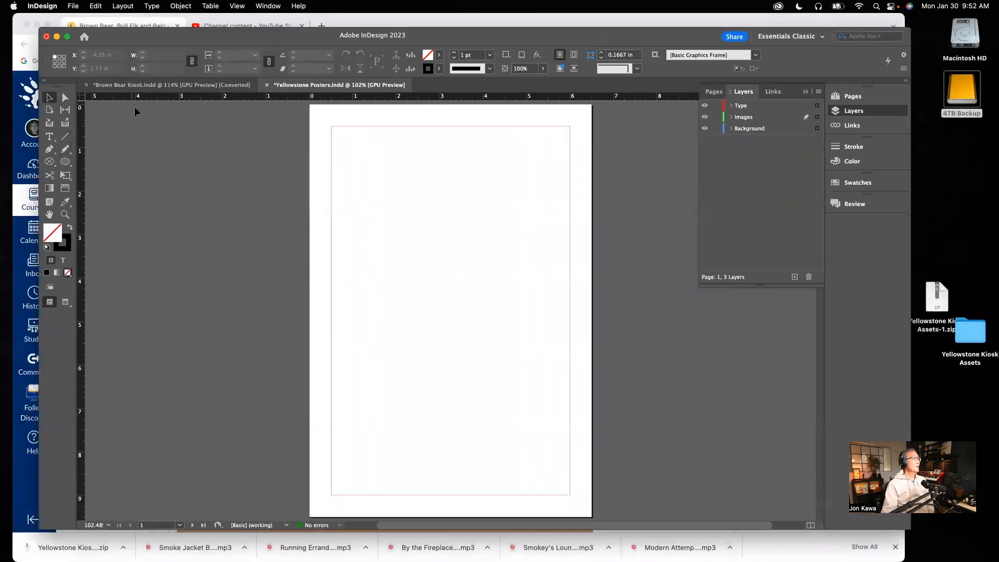
pyautogui.click(69, 167)
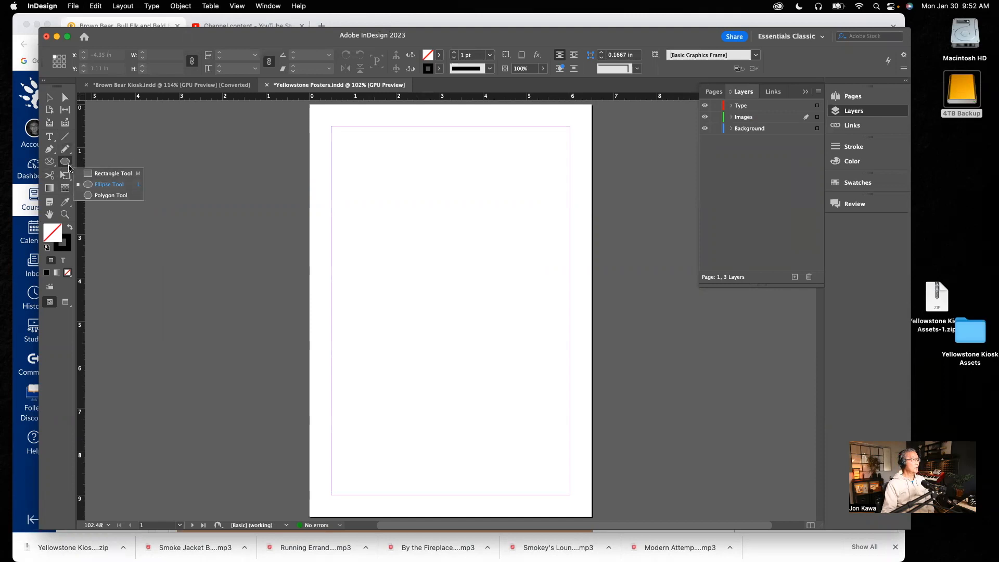
pyautogui.click(111, 173)
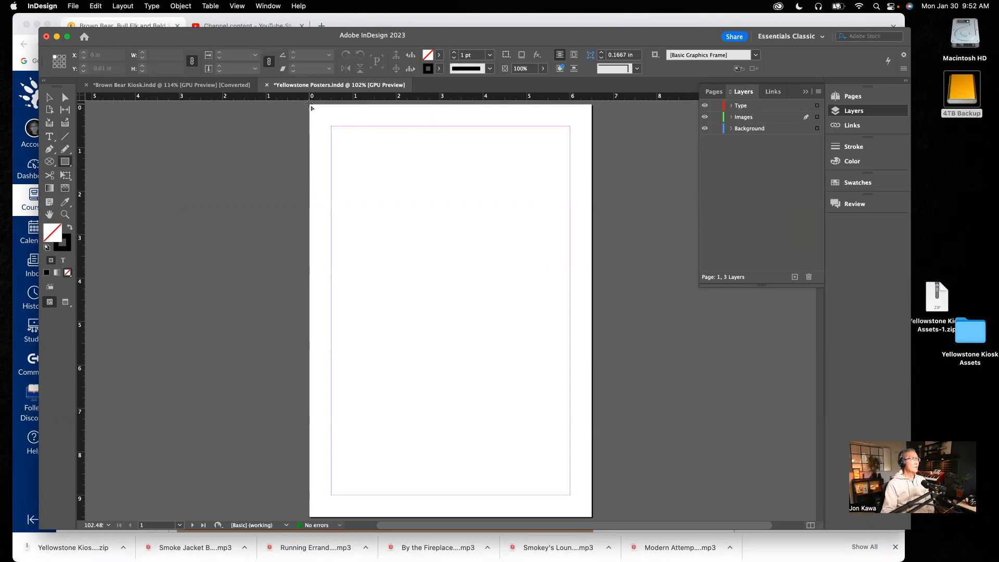
pyautogui.moveTo(311, 107); pyautogui.dragTo(596, 522)
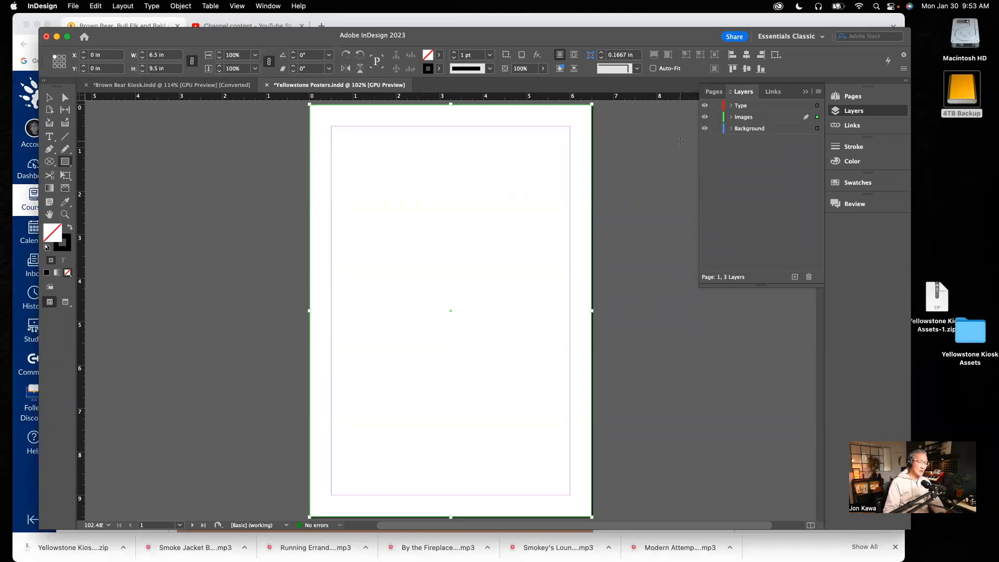
pyautogui.press('v')
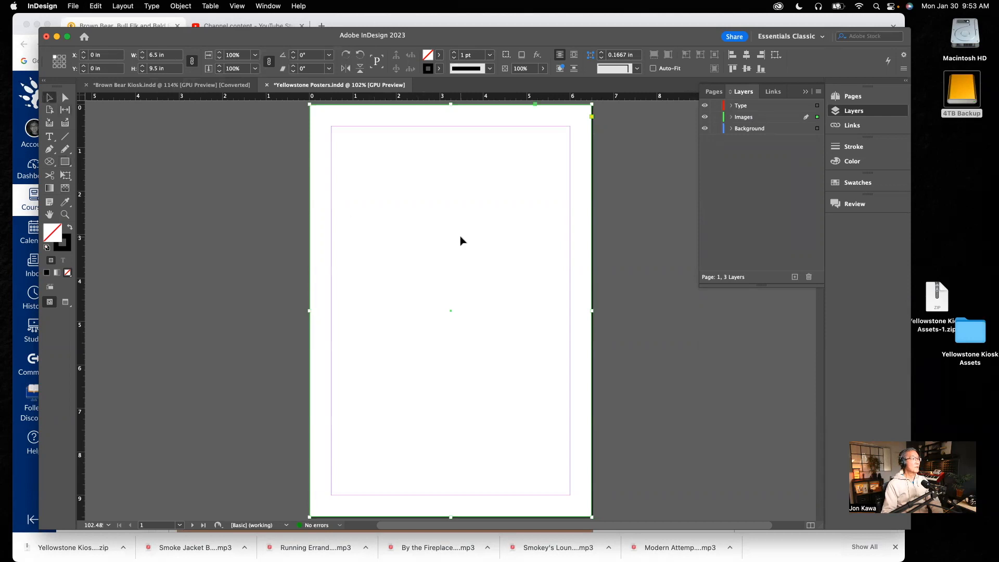
pyautogui.click(461, 241)
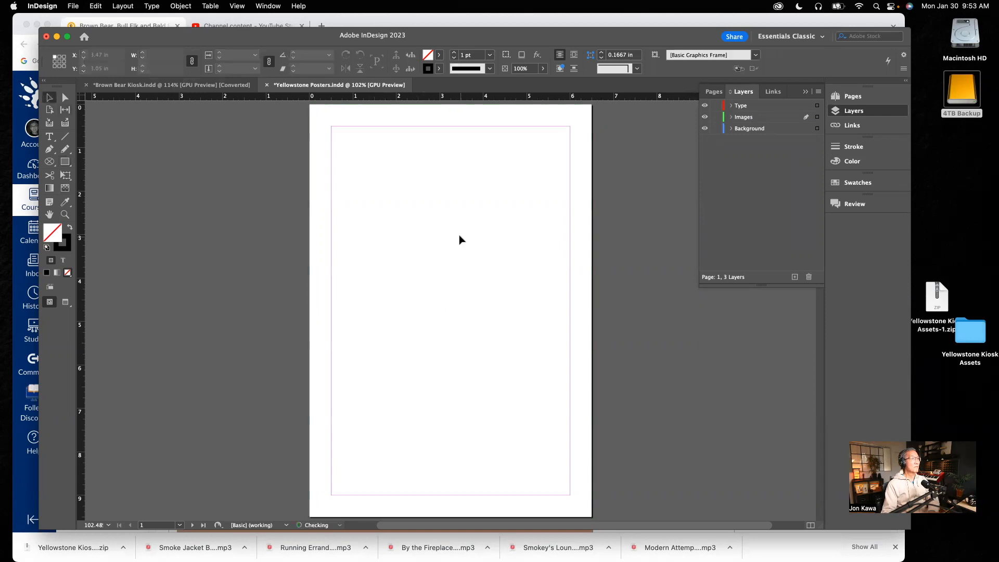
# Step: Draw a 6.5 by 9.5 in rectangle covering the whole page on the Background layer
pyautogui.click(747, 130)
pyautogui.click(66, 163)
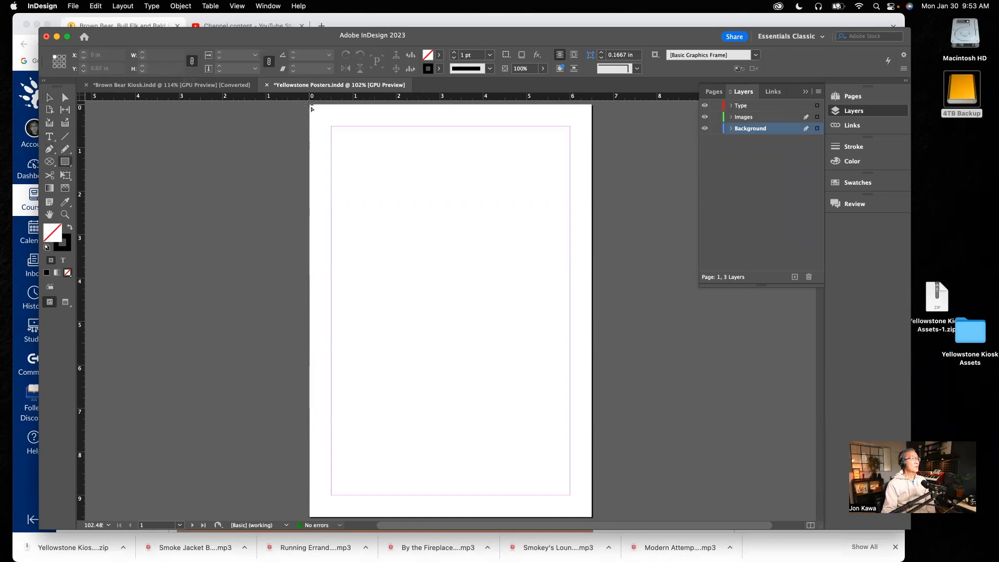
pyautogui.moveTo(311, 108)
pyautogui.mouseDown()
pyautogui.moveTo(319, 134)
pyautogui.moveTo(403, 228)
pyautogui.moveTo(462, 320)
pyautogui.moveTo(523, 444)
pyautogui.moveTo(594, 519)
pyautogui.mouseUp()
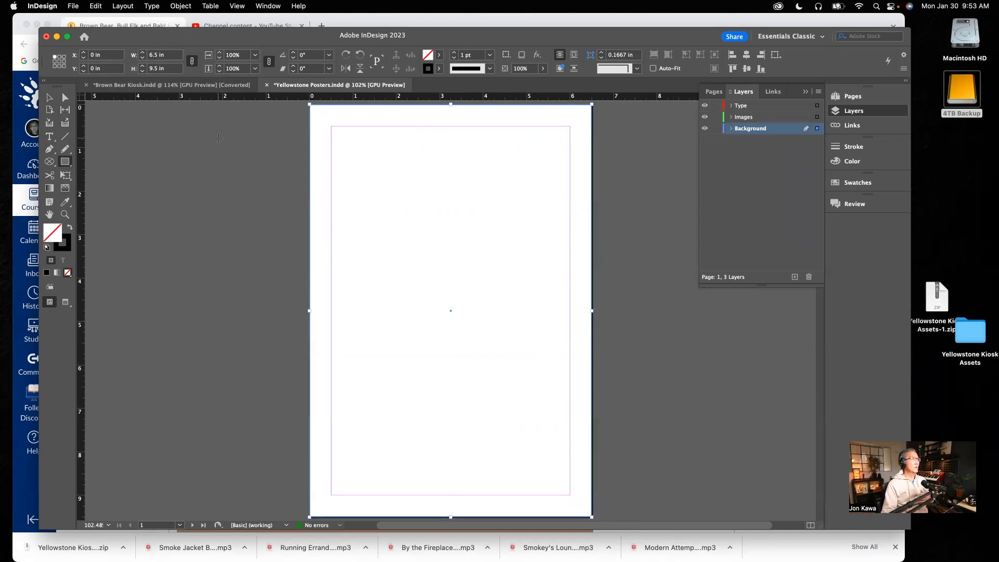
# Step: Review the kiosk exercise's instructions, specifications and example poster in Chrome, and return to the Yellowstone Posters document in InDesign
pyautogui.click(396, 20)
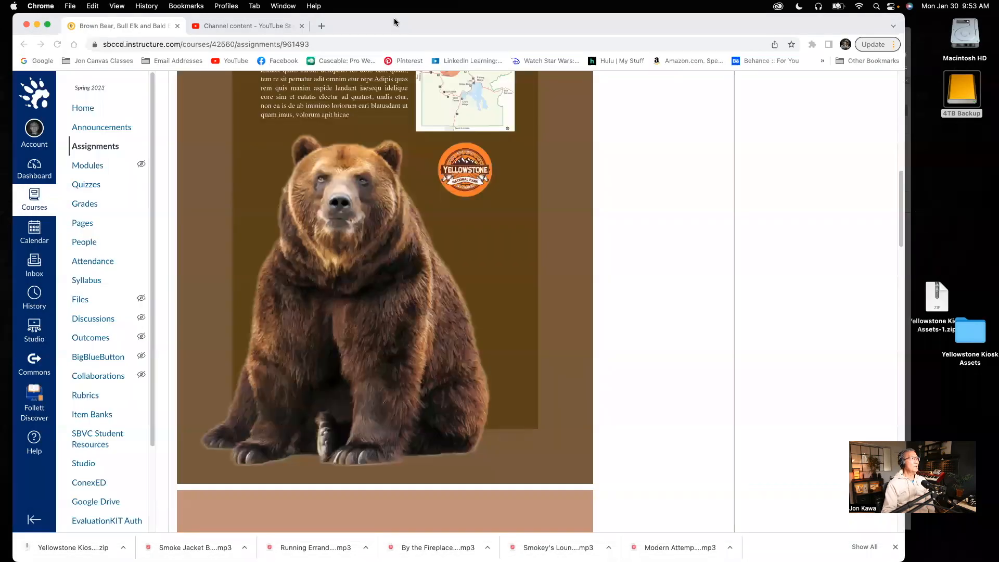
pyautogui.scroll(10, 361, 174)
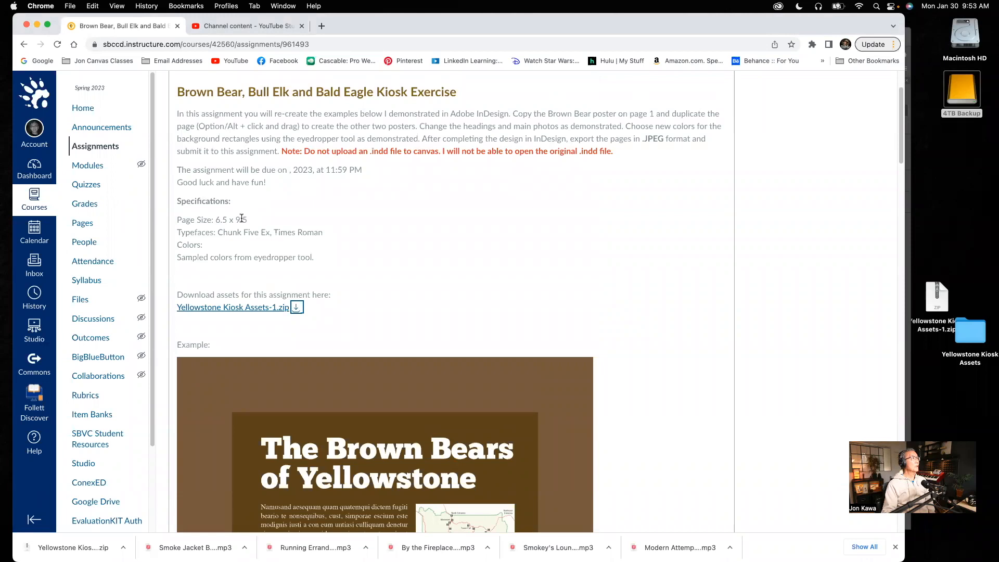
pyautogui.scroll(-2, 303, 176)
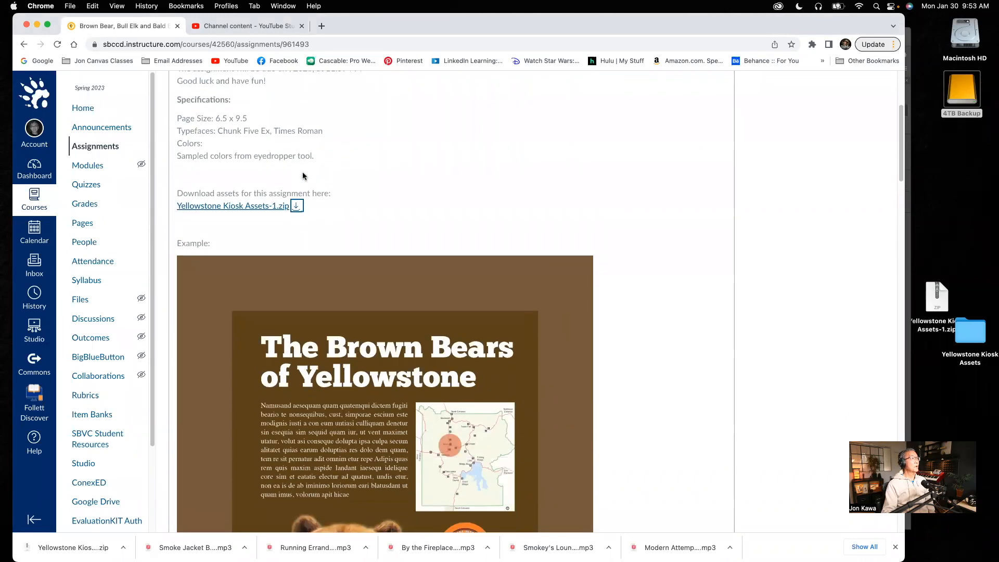
pyautogui.scroll(4, 303, 175)
pyautogui.scroll(1, 296, 182)
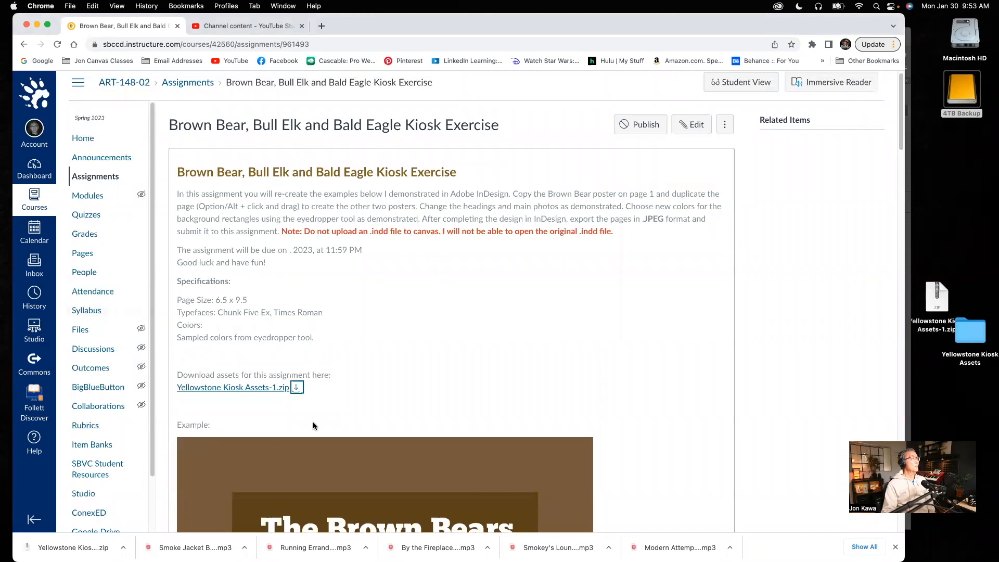
pyautogui.scroll(-5, 314, 426)
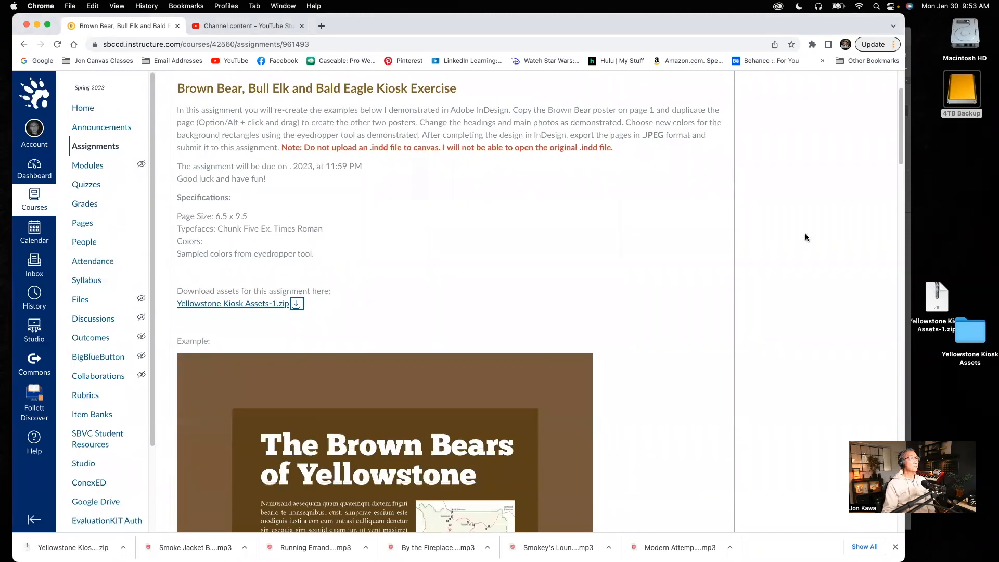
pyautogui.click(909, 262)
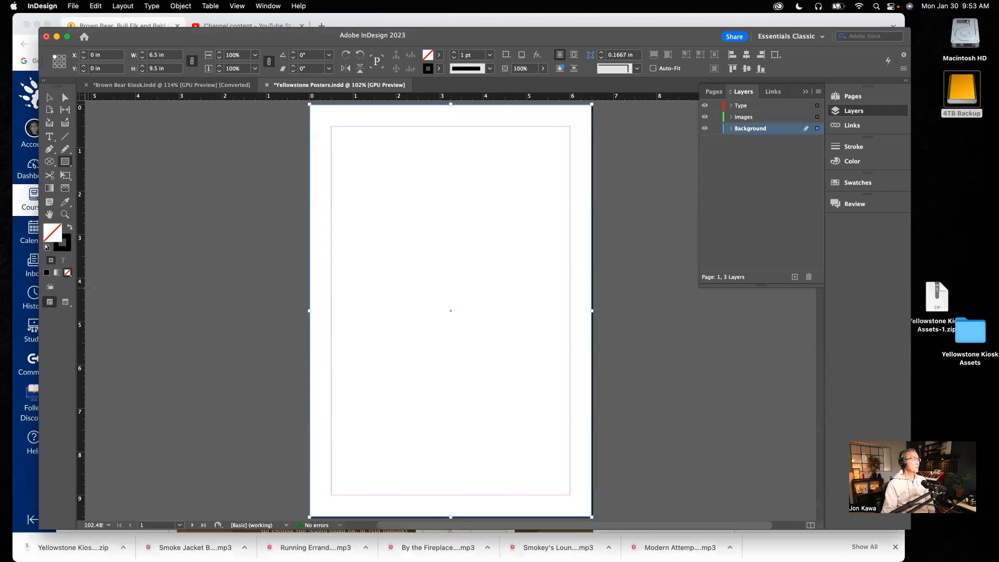
# Step: Mix brown #7c4f33 (C=38 M=65 Y=82 K=32) as the page rectangle's fill and add it as a CMYK swatch
pyautogui.doubleClick(54, 235)
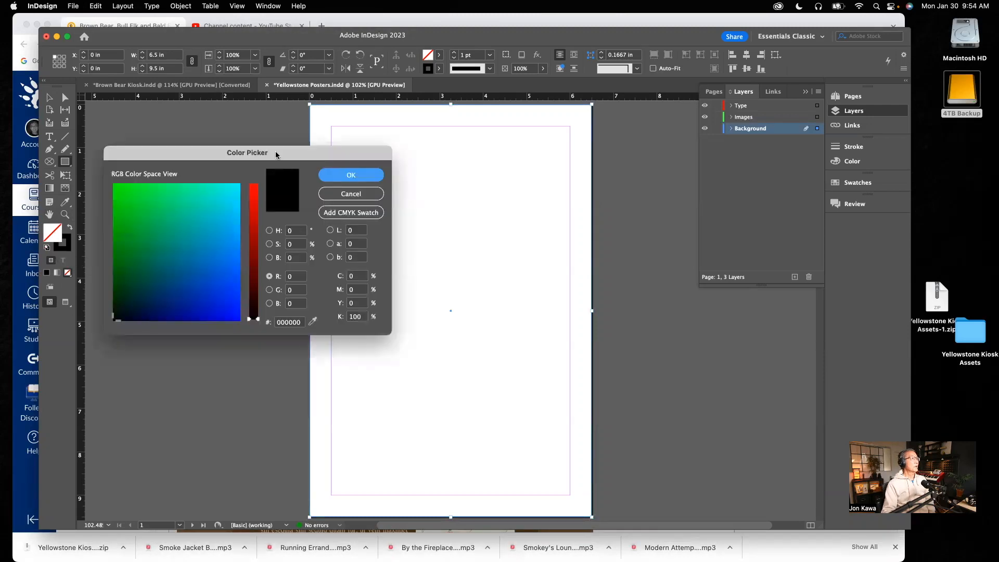
pyautogui.moveTo(277, 155); pyautogui.dragTo(297, 155)
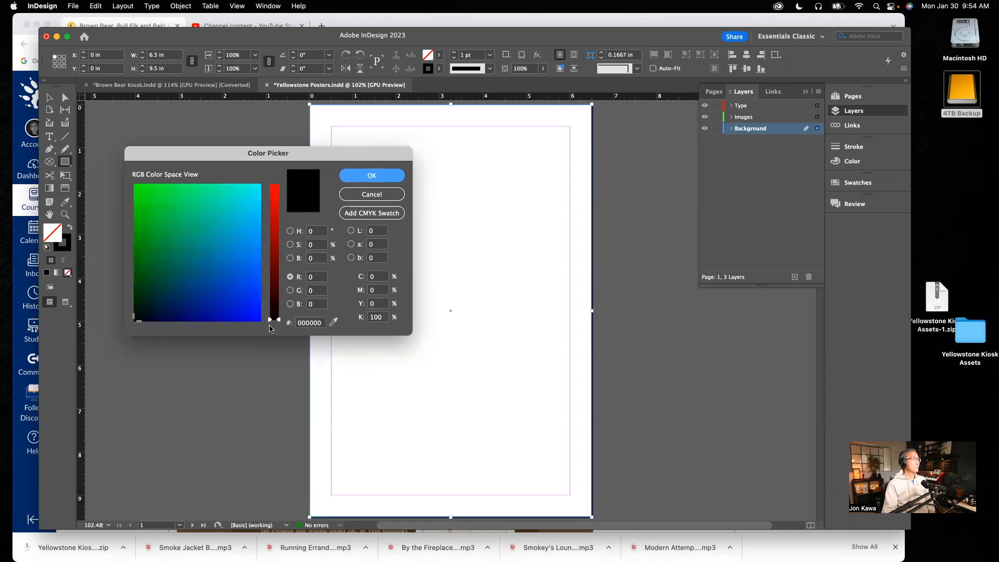
pyautogui.moveTo(279, 321); pyautogui.dragTo(286, 235)
pyautogui.moveTo(181, 261)
pyautogui.mouseDown()
pyautogui.moveTo(164, 275)
pyautogui.moveTo(189, 250)
pyautogui.mouseUp()
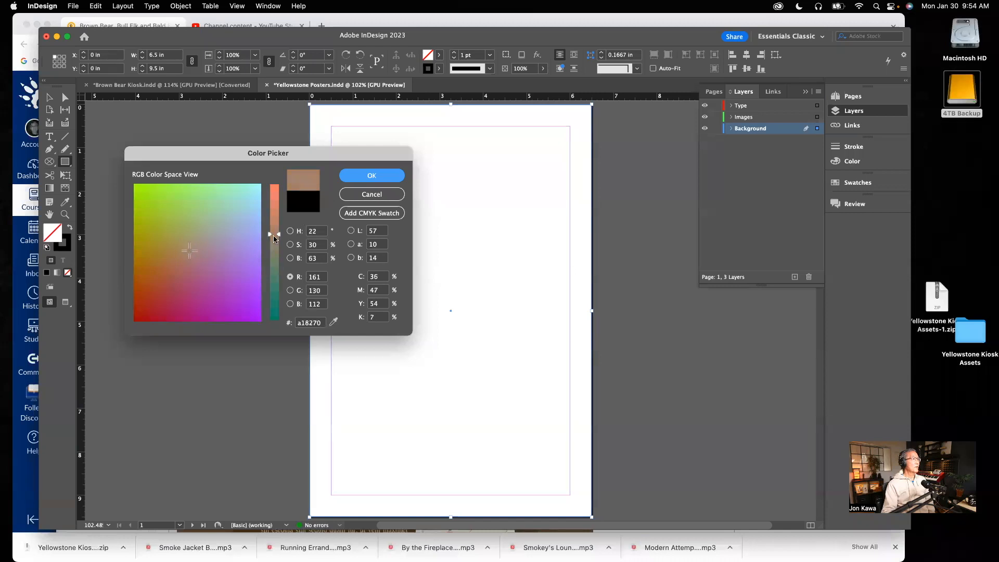
pyautogui.moveTo(280, 234); pyautogui.dragTo(280, 218)
pyautogui.moveTo(191, 252)
pyautogui.mouseDown()
pyautogui.moveTo(172, 238)
pyautogui.moveTo(167, 258)
pyautogui.moveTo(193, 271)
pyautogui.mouseUp()
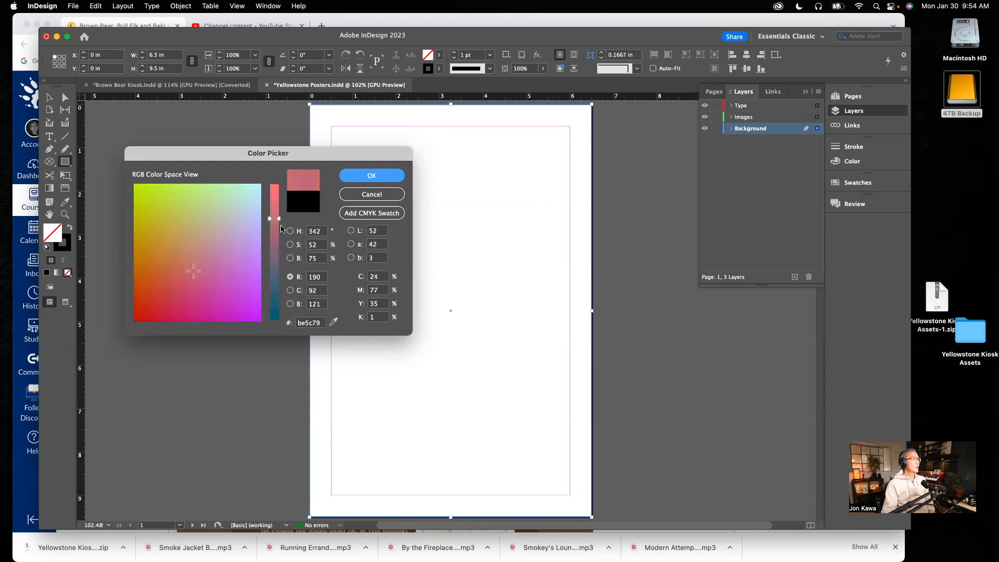
pyautogui.moveTo(280, 221); pyautogui.dragTo(279, 254)
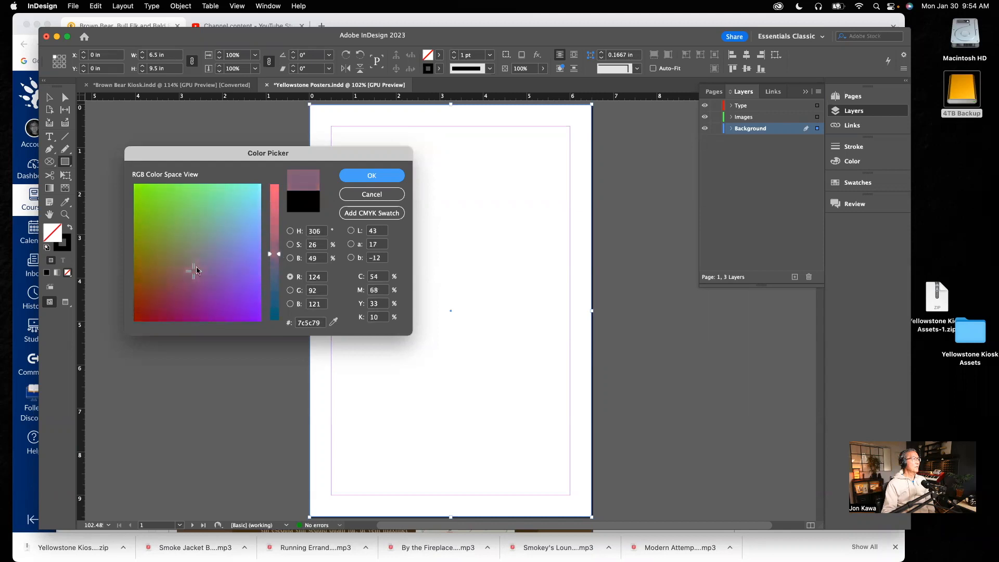
pyautogui.moveTo(193, 271); pyautogui.dragTo(158, 278)
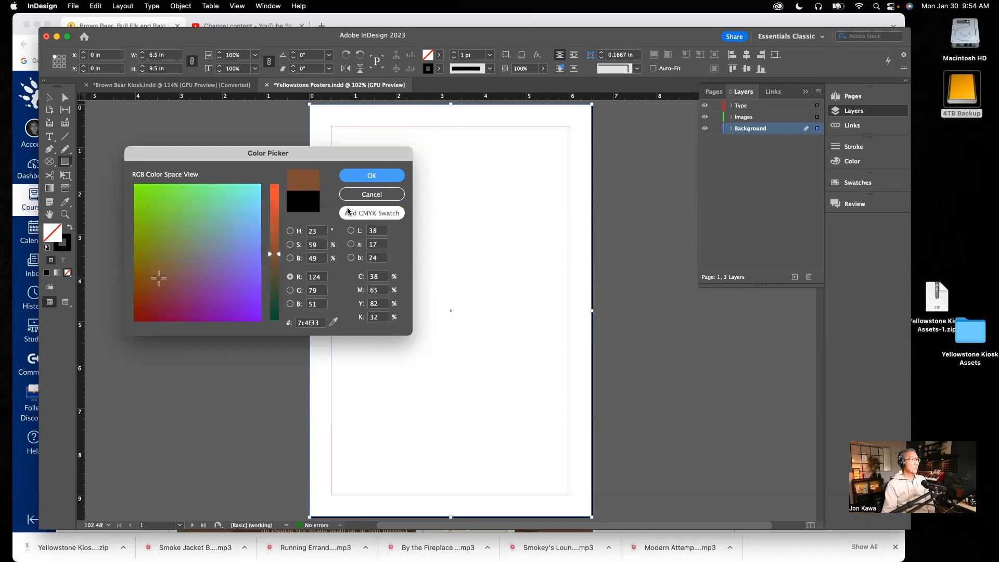
pyautogui.click(367, 214)
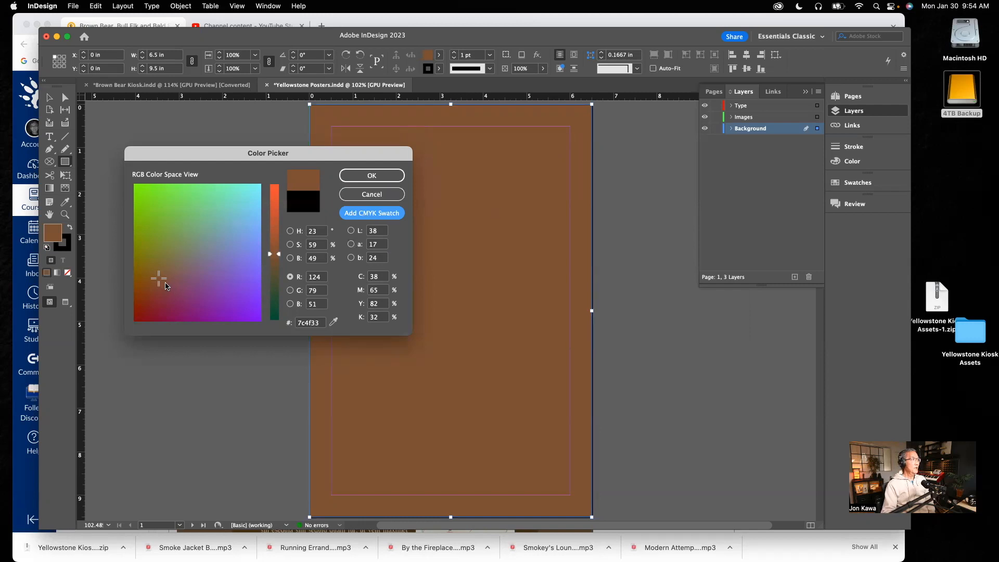
# Step: Darken the page rectangle's fill to #6c482e, add it as a CMYK swatch and accept the color
pyautogui.moveTo(160, 279)
pyautogui.mouseDown()
pyautogui.moveTo(149, 283)
pyautogui.moveTo(165, 293)
pyautogui.moveTo(159, 279)
pyautogui.mouseUp()
pyautogui.moveTo(279, 255); pyautogui.dragTo(279, 262)
pyautogui.moveTo(159, 279); pyautogui.dragTo(156, 282)
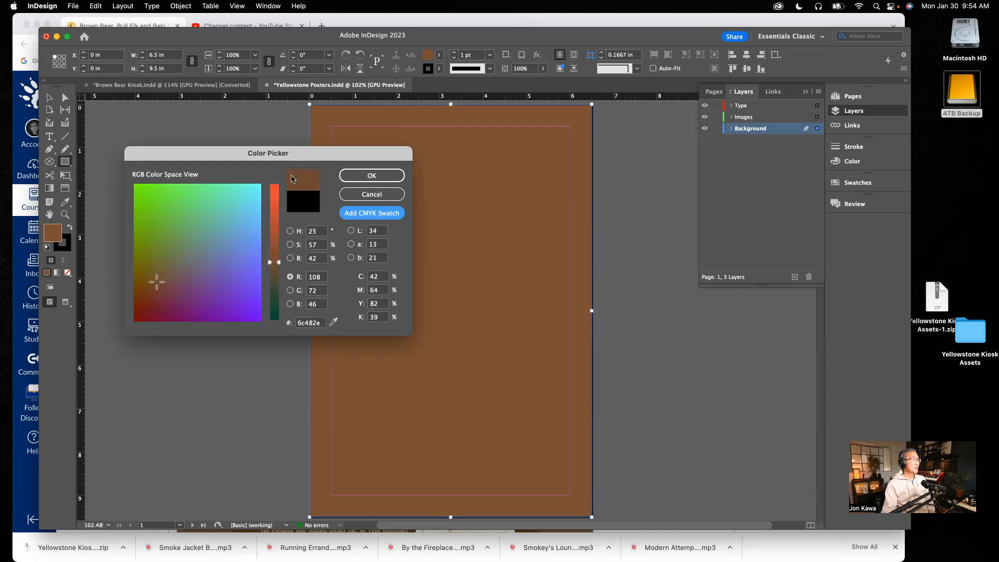
pyautogui.click(386, 213)
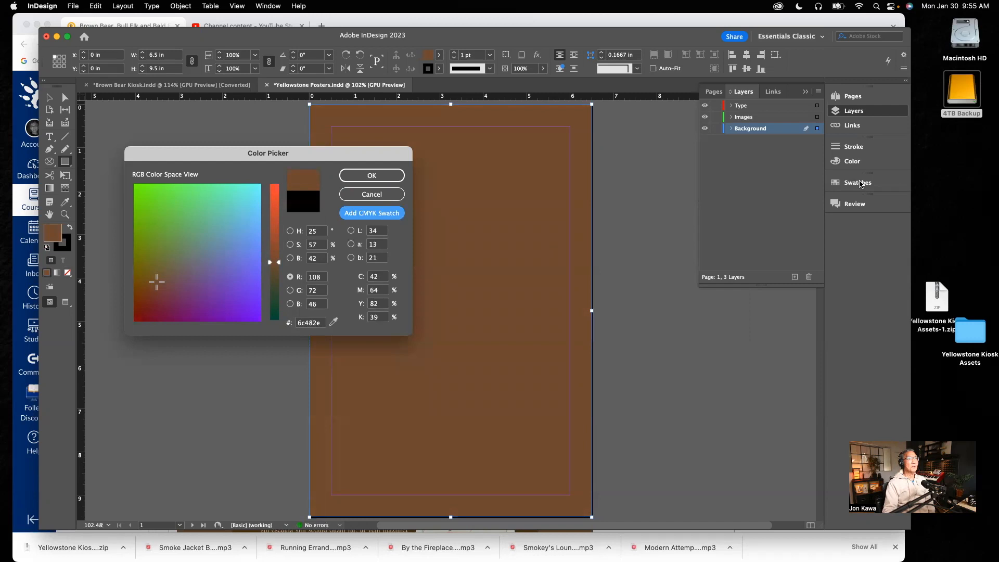
pyautogui.click(374, 176)
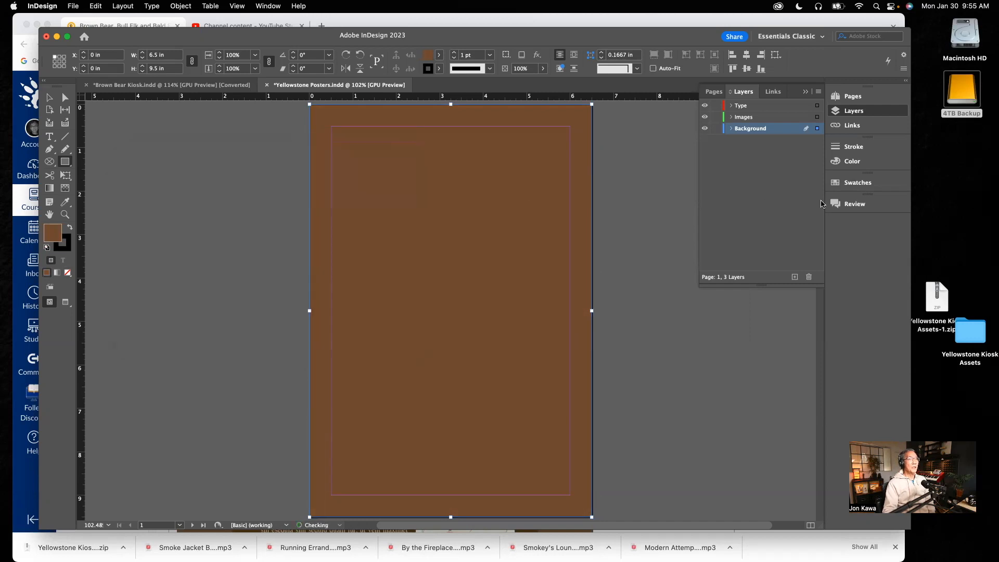
# Step: Delete the unused C=38 M=65 Y=82 K=32 swatch and fill the page rectangle with C=42 M=64 Y=82 K=39
pyautogui.click(856, 185)
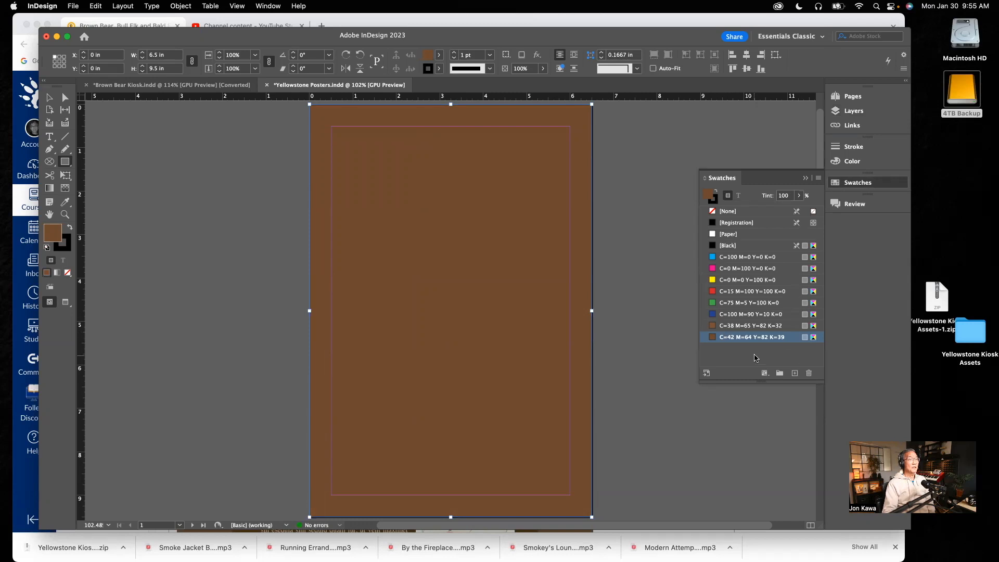
pyautogui.click(740, 327)
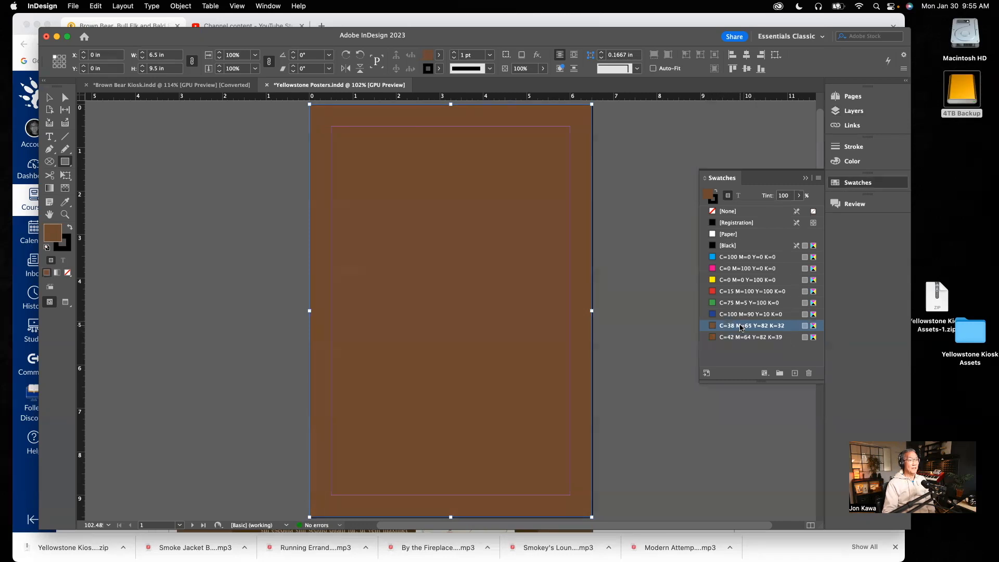
pyautogui.click(807, 374)
pyautogui.click(559, 312)
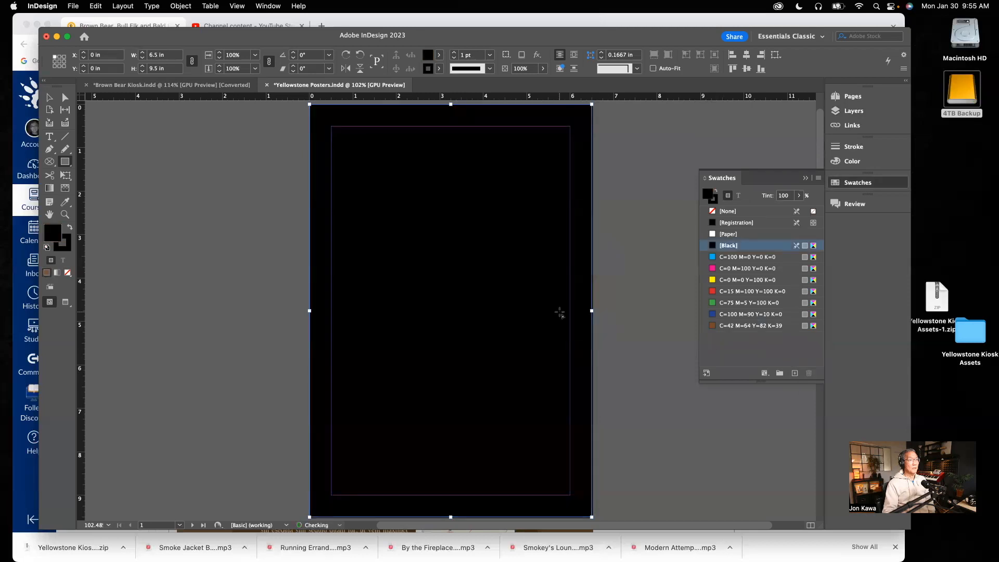
pyautogui.click(722, 326)
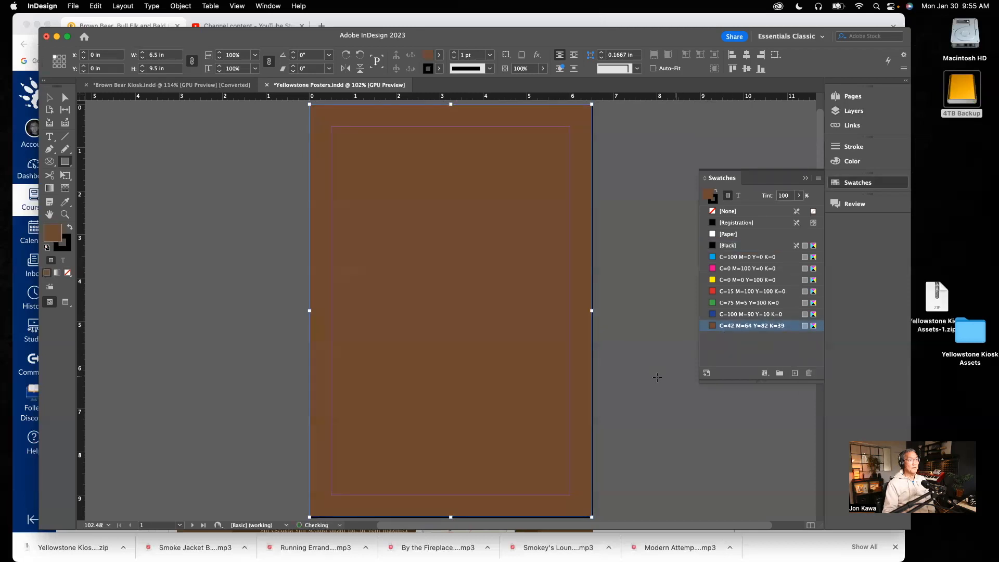
# Step: Check the background of the Brown Bear Kiosk poster and move the brown rectangle in Yellowstone Posters onto the pasteboard left of the page
pyautogui.click(204, 84)
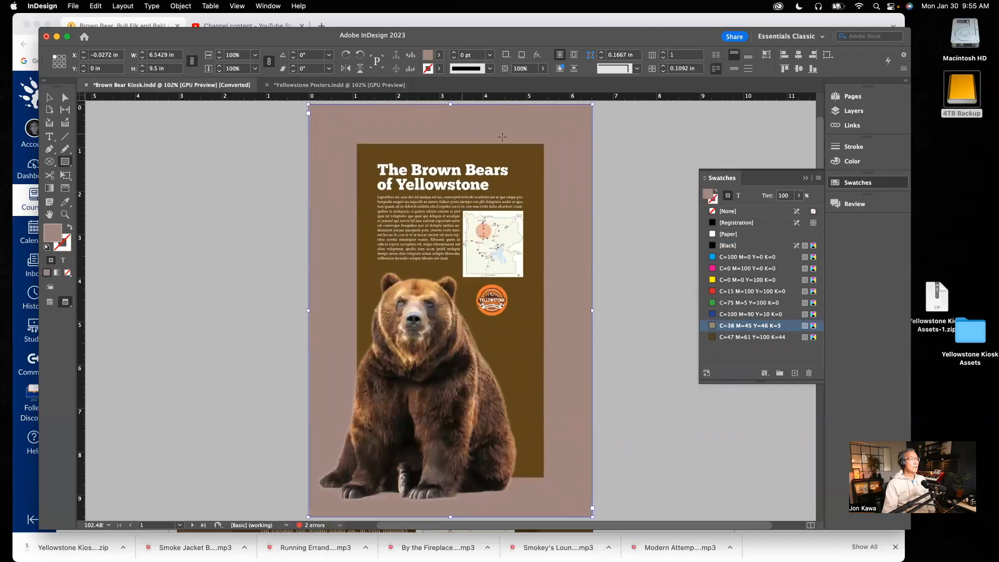
pyautogui.click(291, 87)
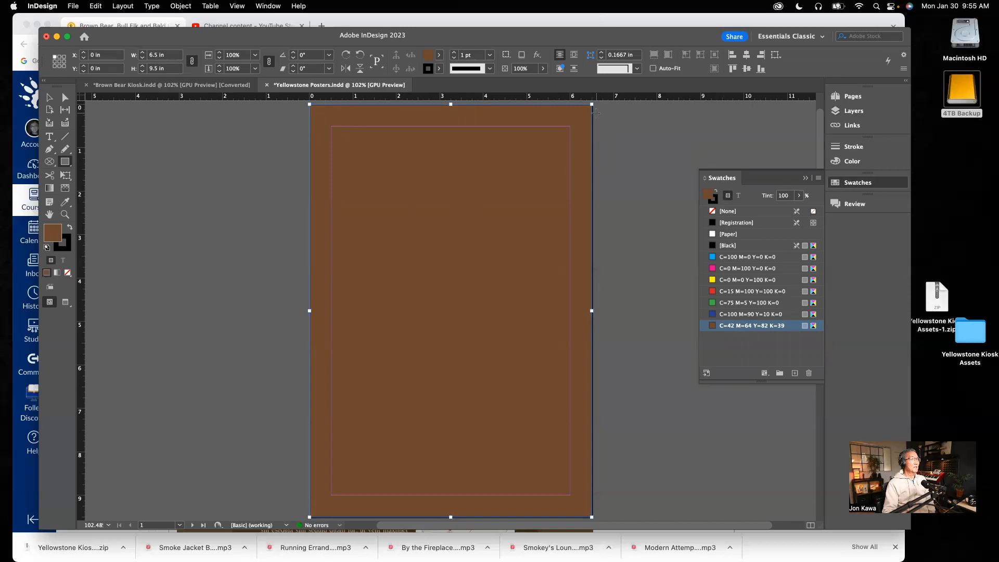
pyautogui.press('v')
pyautogui.moveTo(486, 208); pyautogui.dragTo(218, 220)
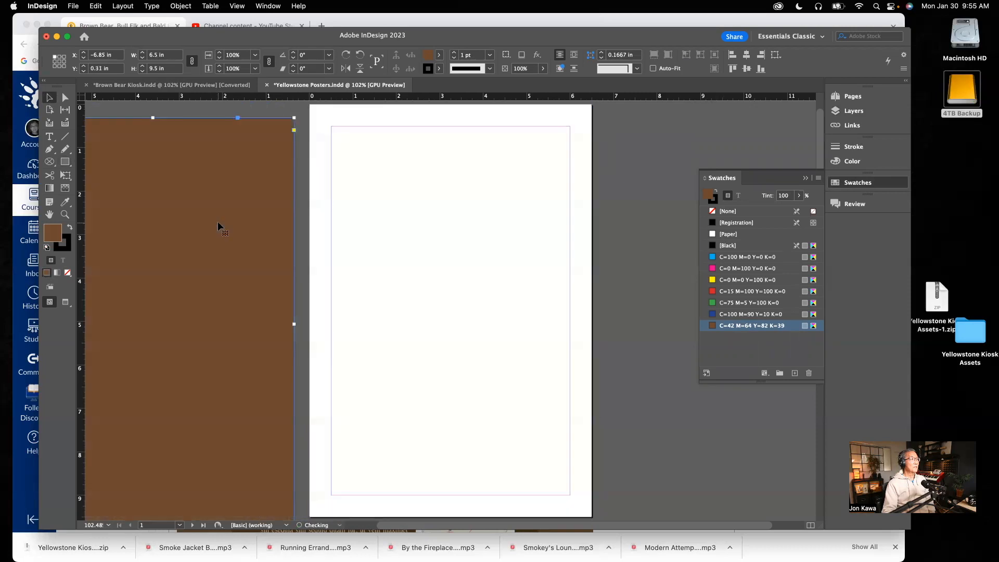
# Step: Draw a 6.5 × 9.5 in rectangle covering the whole page
pyautogui.click(66, 163)
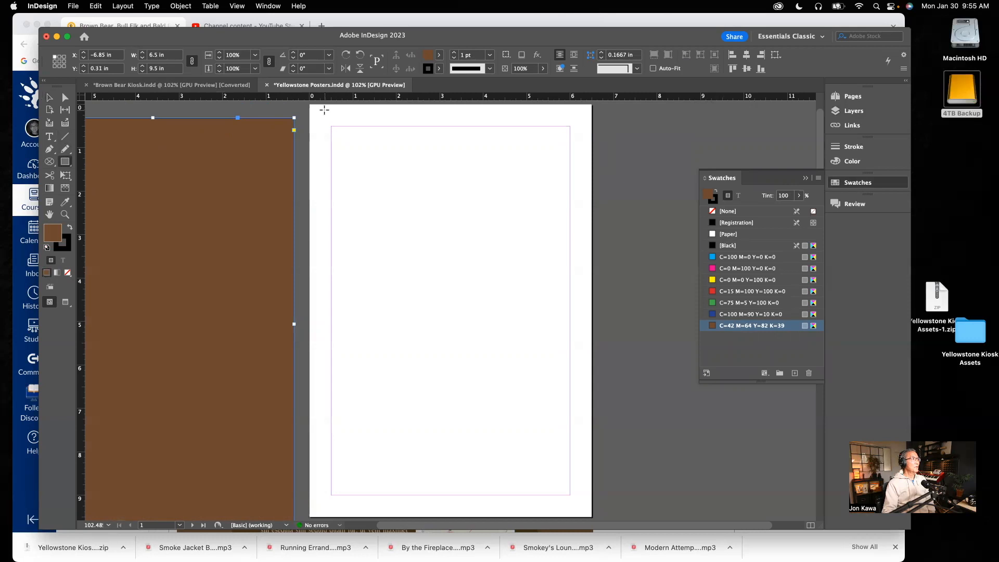
pyautogui.moveTo(307, 99)
pyautogui.mouseDown()
pyautogui.moveTo(401, 211)
pyautogui.moveTo(514, 376)
pyautogui.moveTo(592, 518)
pyautogui.mouseUp()
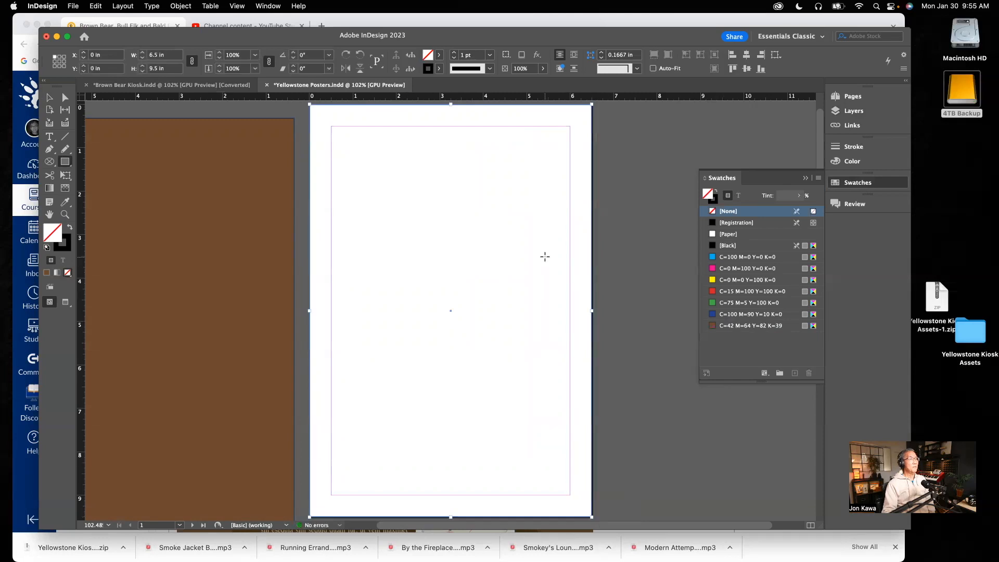
# Step: Mix golden brown #826029 (C=40 M=55 Y=97 K=26) as the page rectangle's fill and add it as a CMYK swatch
pyautogui.doubleClick(53, 232)
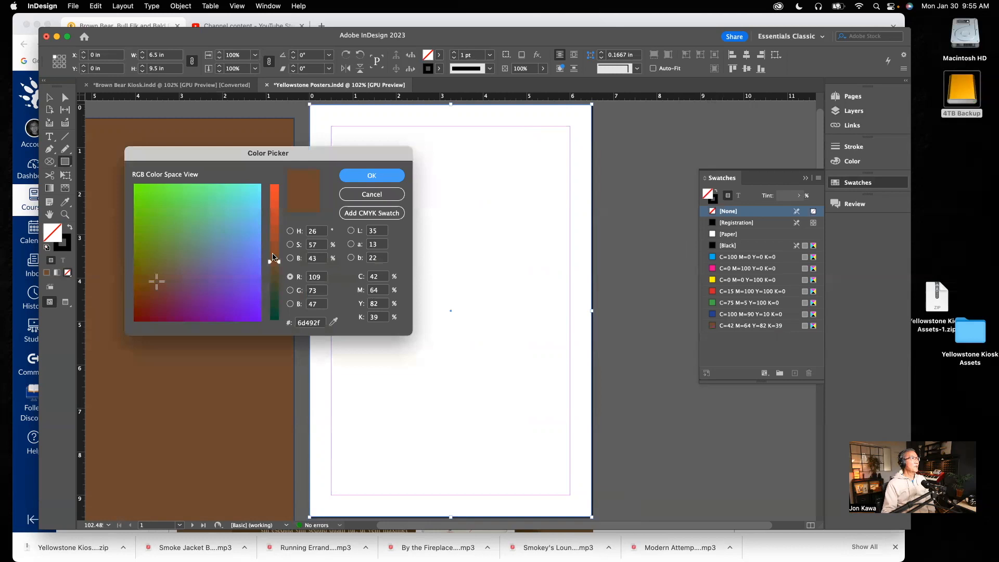
pyautogui.moveTo(279, 264); pyautogui.dragTo(280, 231)
pyautogui.moveTo(157, 281)
pyautogui.mouseDown()
pyautogui.moveTo(165, 247)
pyautogui.moveTo(168, 273)
pyautogui.moveTo(140, 265)
pyautogui.moveTo(145, 279)
pyautogui.mouseUp()
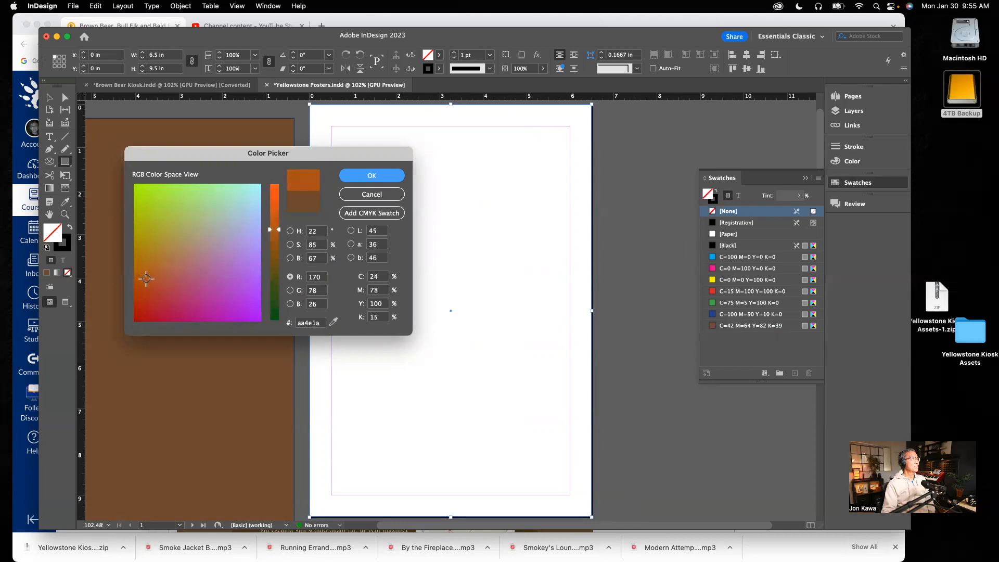
pyautogui.moveTo(278, 230); pyautogui.dragTo(278, 242)
pyautogui.click(145, 280)
pyautogui.moveTo(146, 280); pyautogui.dragTo(148, 256)
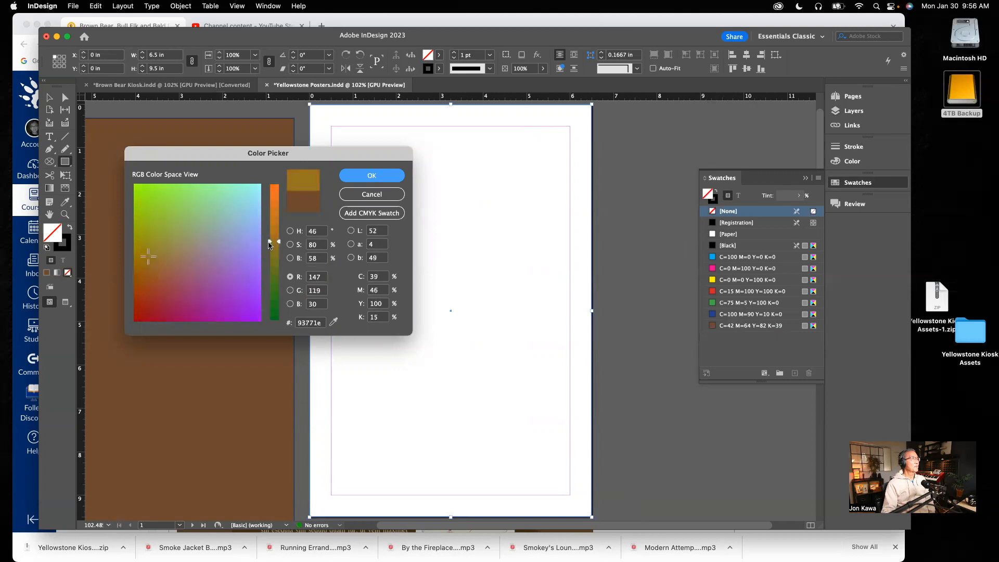
pyautogui.moveTo(280, 242); pyautogui.dragTo(279, 264)
pyautogui.moveTo(148, 260)
pyautogui.mouseDown()
pyautogui.moveTo(153, 281)
pyautogui.moveTo(166, 273)
pyautogui.mouseUp()
pyautogui.moveTo(279, 262); pyautogui.dragTo(281, 252)
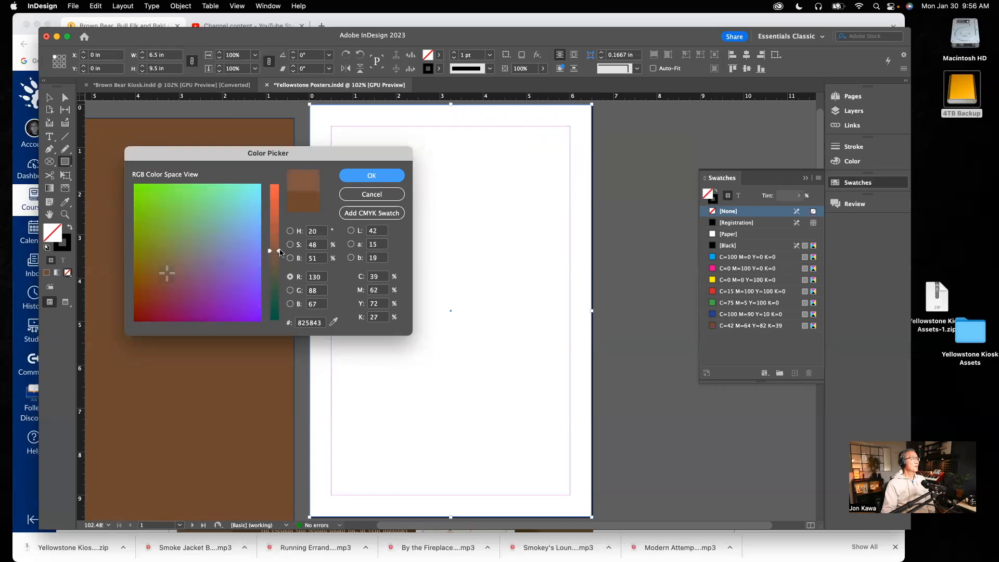
pyautogui.moveTo(169, 271); pyautogui.dragTo(154, 269)
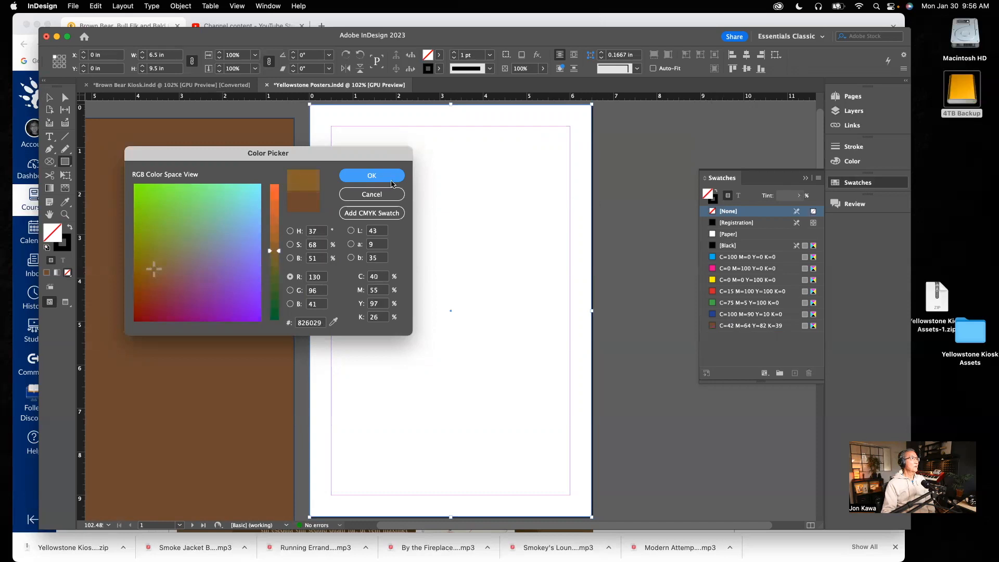
pyautogui.click(380, 216)
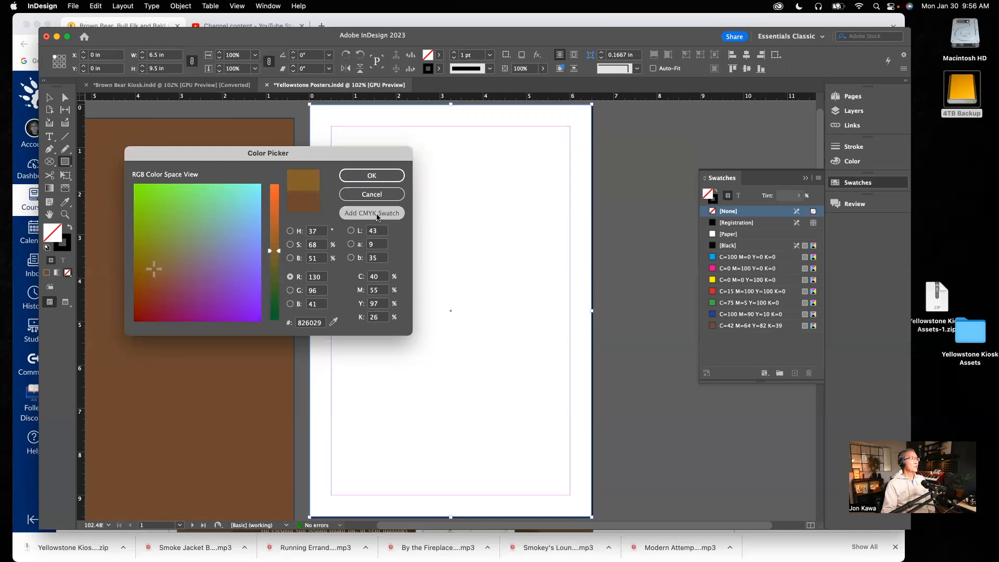
pyautogui.click(398, 177)
# Step: Move the darker brown rectangle onto the page, scale it proportionally to about 5.43 × 7.94 in and center it
pyautogui.click(48, 98)
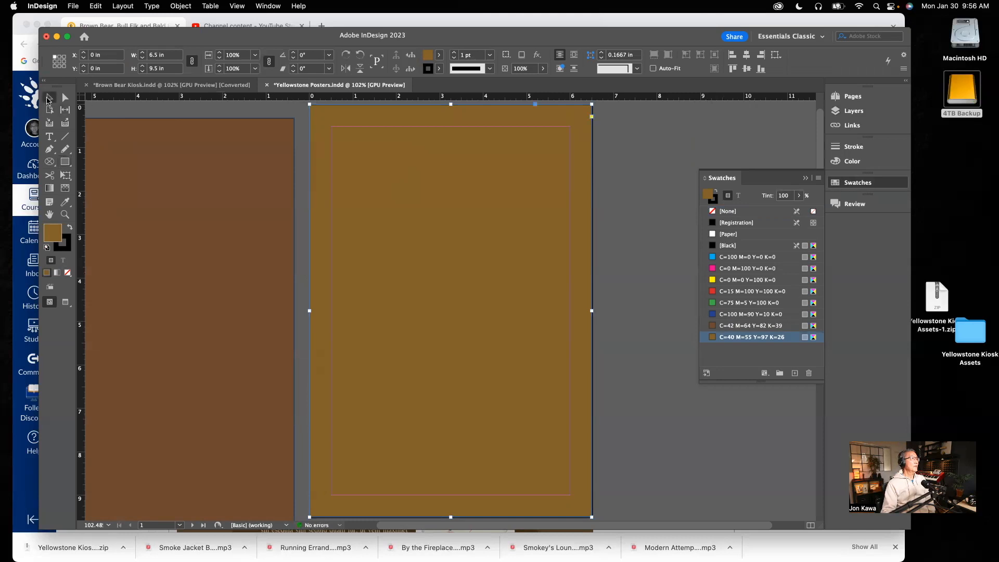
pyautogui.click(222, 214)
pyautogui.moveTo(220, 215); pyautogui.dragTo(537, 212)
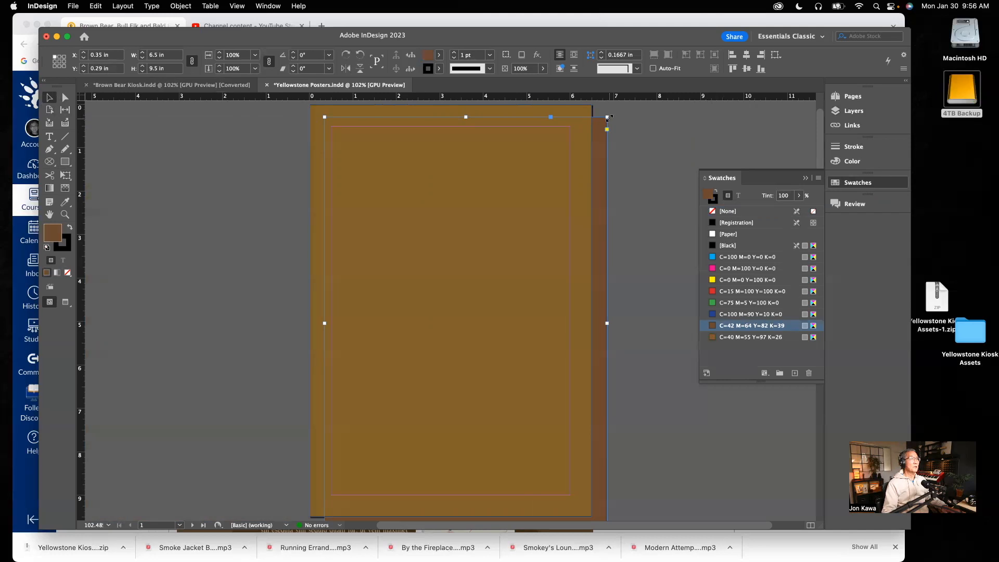
pyautogui.moveTo(608, 119); pyautogui.dragTo(543, 185)
pyautogui.moveTo(500, 244); pyautogui.dragTo(503, 217)
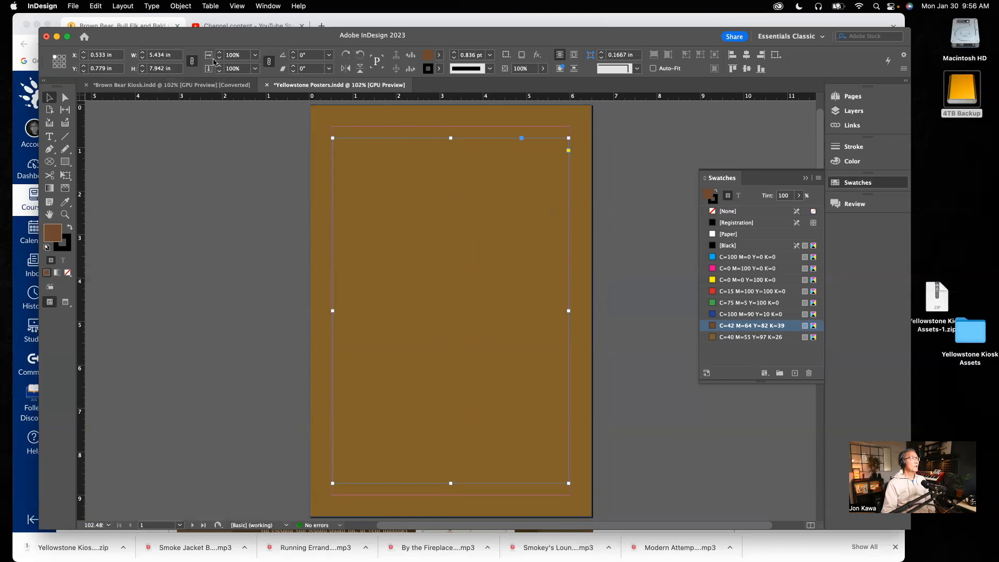
# Step: Bring the darker brown rectangle to the front, scale it to about 5.18 × 7.57 in and center it horizontally on the page
pyautogui.click(181, 6)
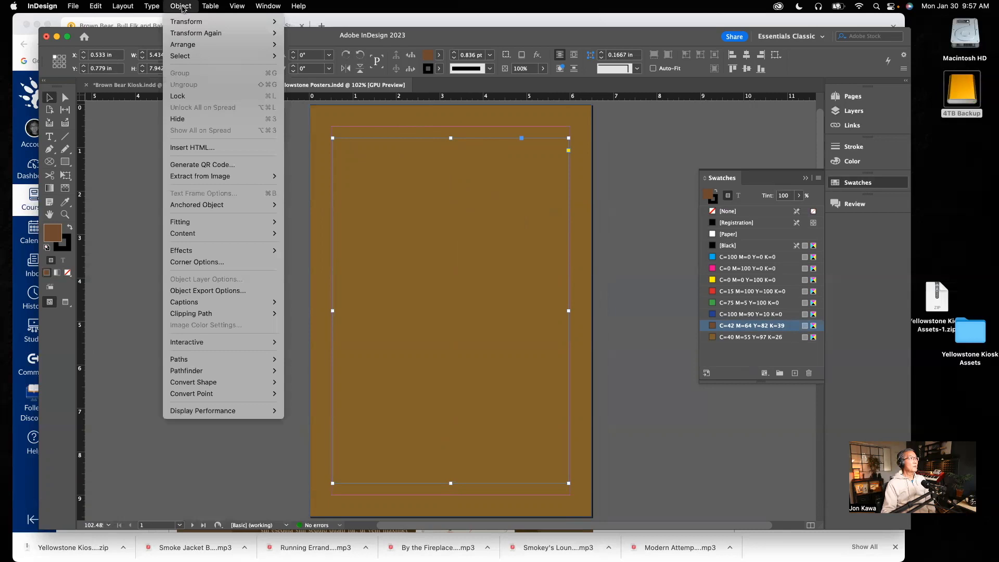
pyautogui.click(317, 50)
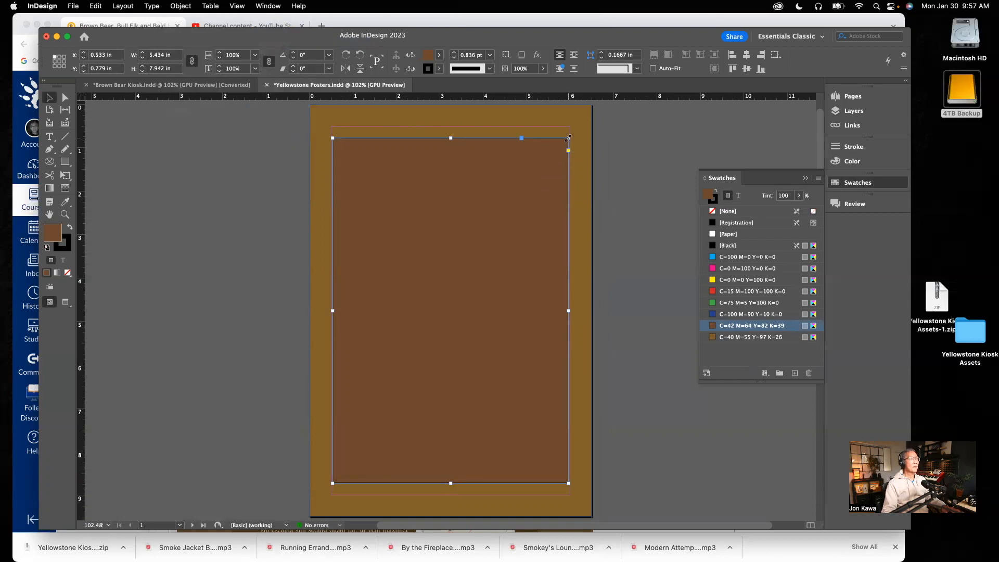
pyautogui.moveTo(567, 139); pyautogui.dragTo(558, 155)
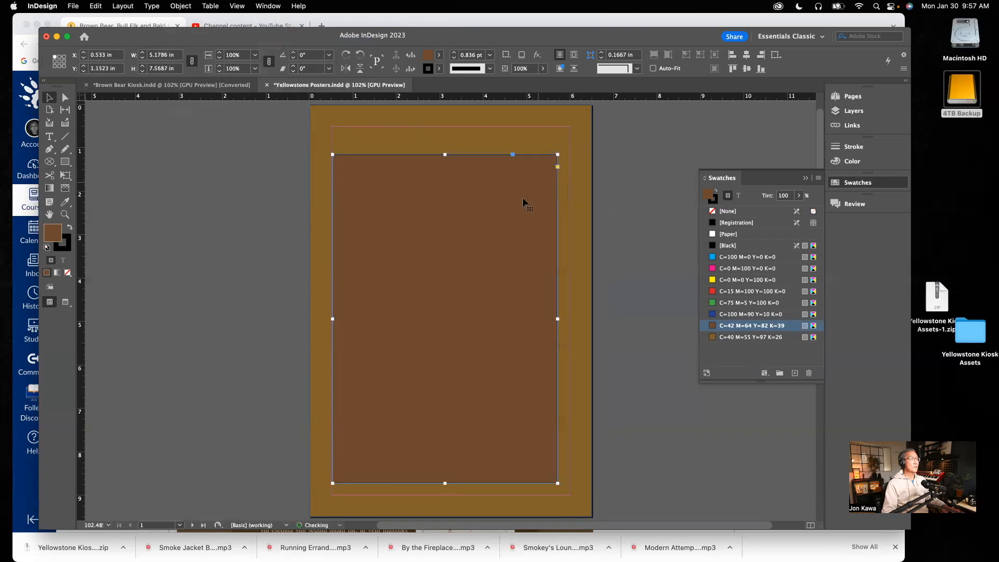
pyautogui.moveTo(478, 229); pyautogui.dragTo(484, 224)
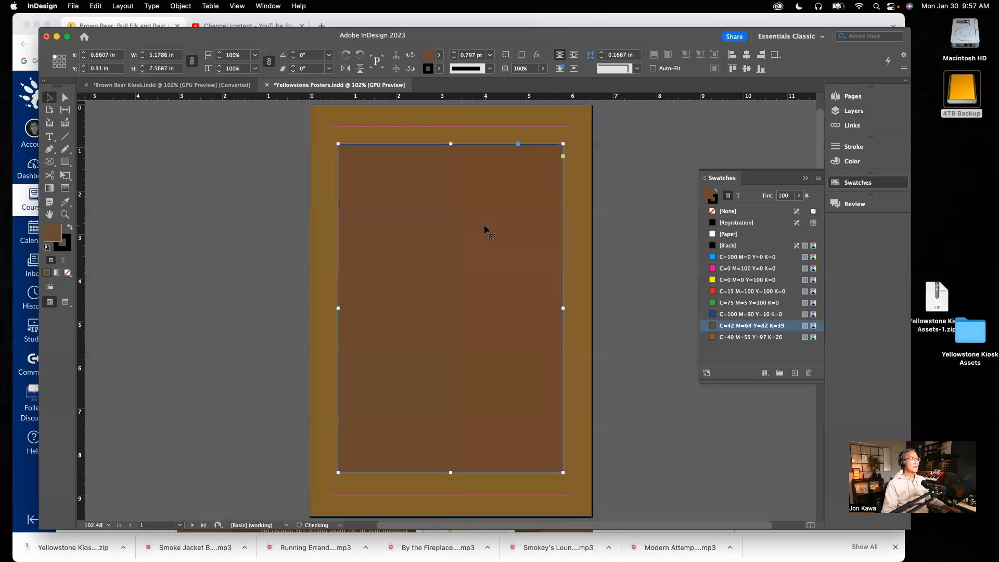
# Step: Switch the document to preview display and remove the inner brown rectangle's stroke
pyautogui.click(258, 252)
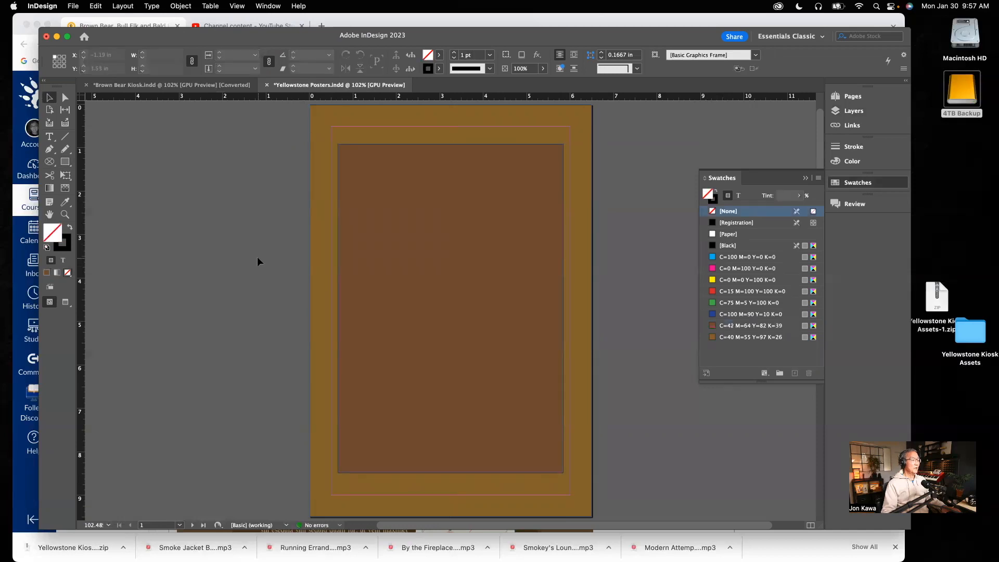
pyautogui.press('w')
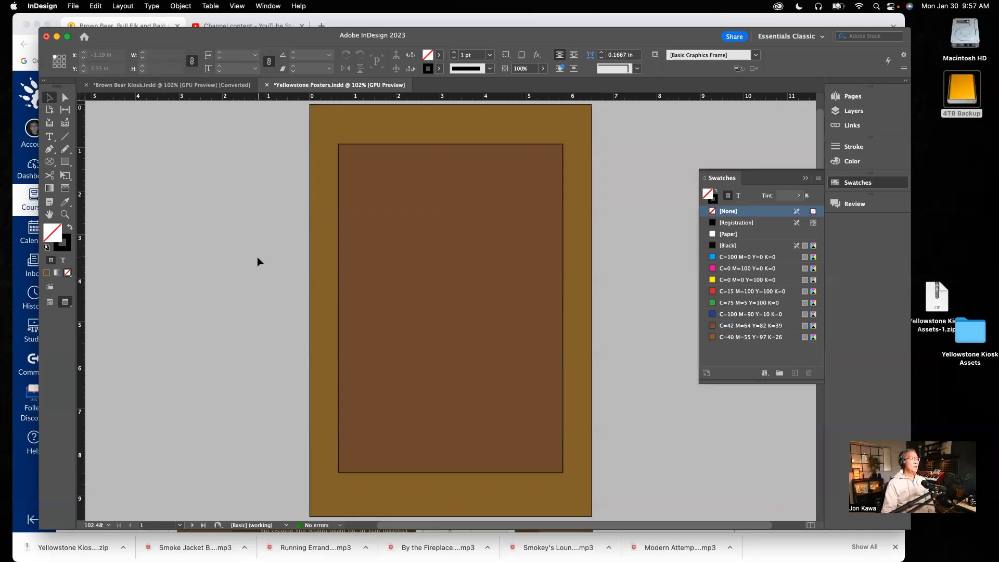
pyautogui.click(453, 225)
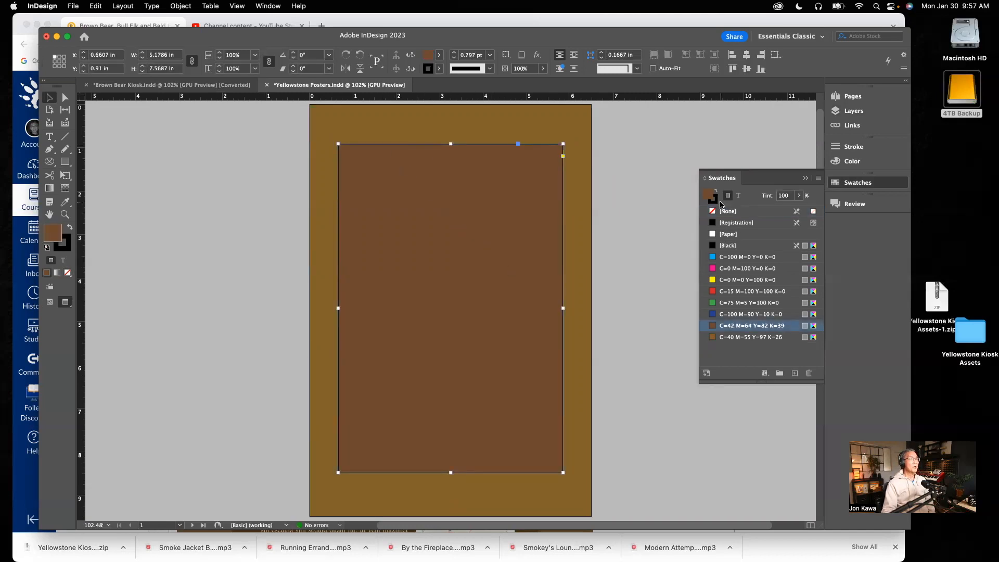
pyautogui.click(64, 251)
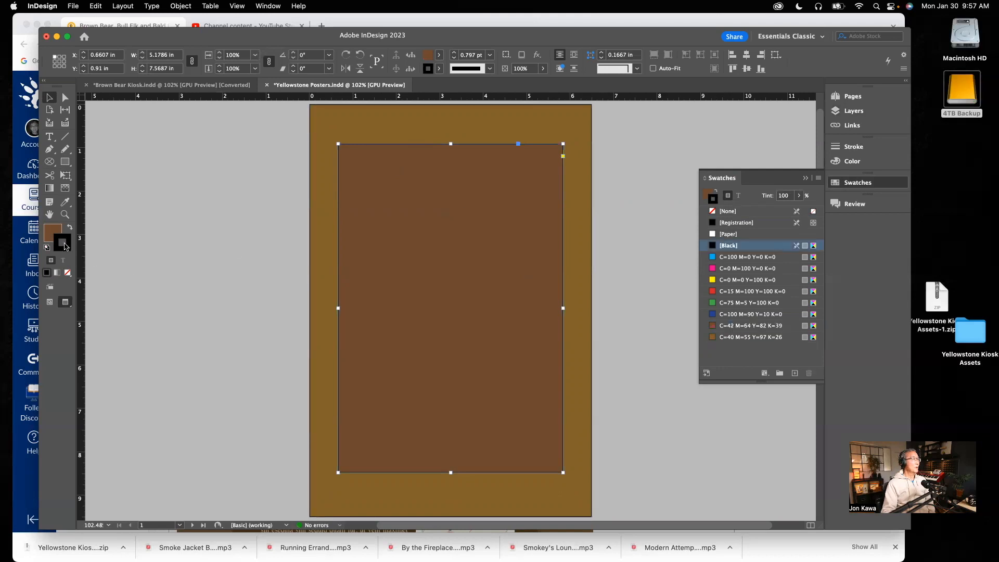
pyautogui.click(68, 274)
pyautogui.click(54, 239)
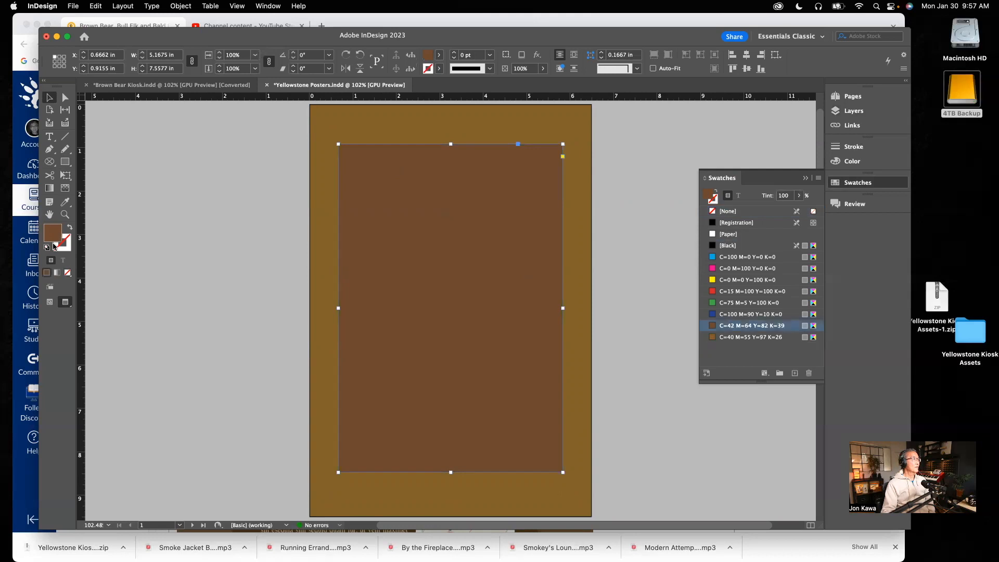
# Step: Remove the stroke from the golden brown page rectangle and make its fill the active color attribute again
pyautogui.click(539, 126)
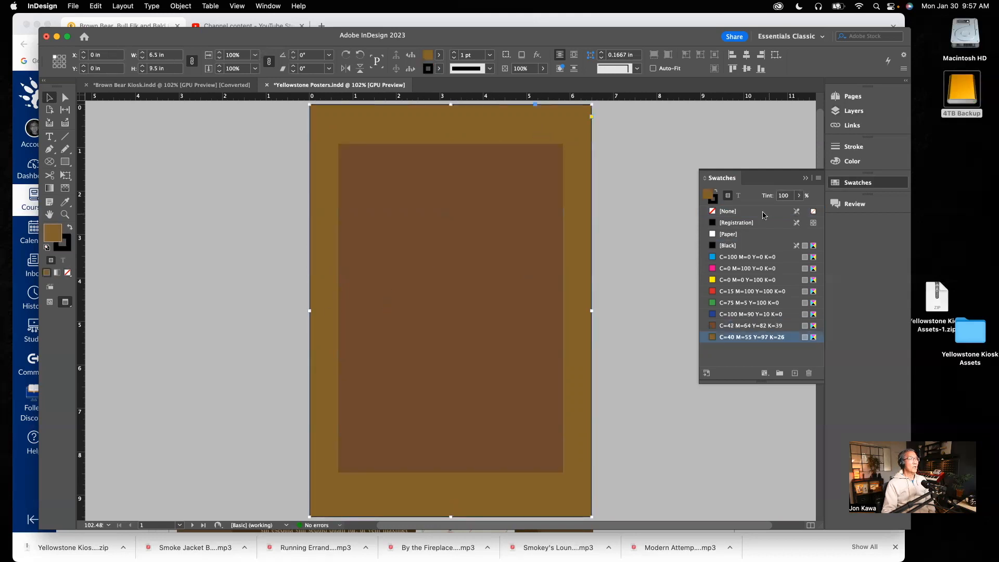
pyautogui.click(61, 249)
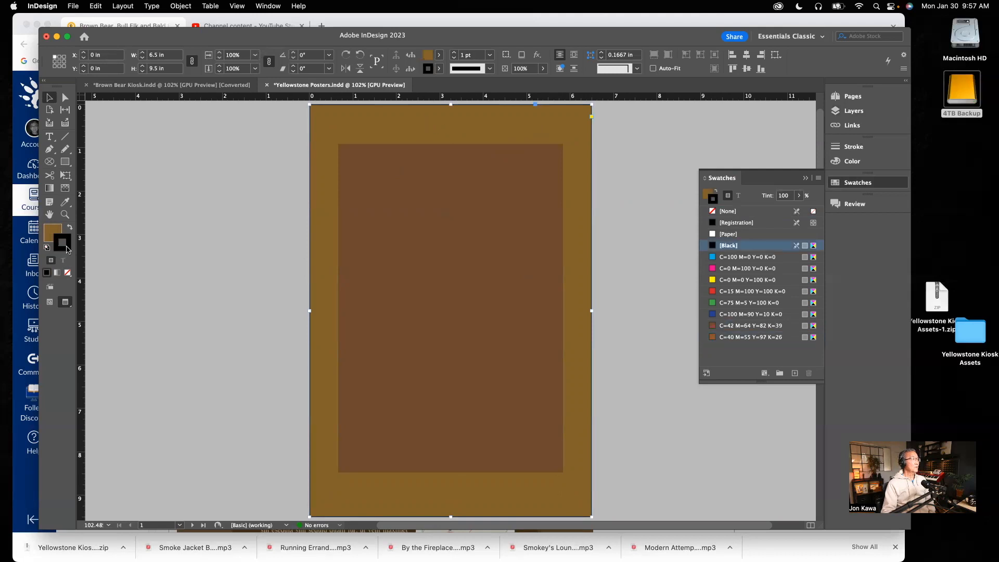
pyautogui.click(68, 274)
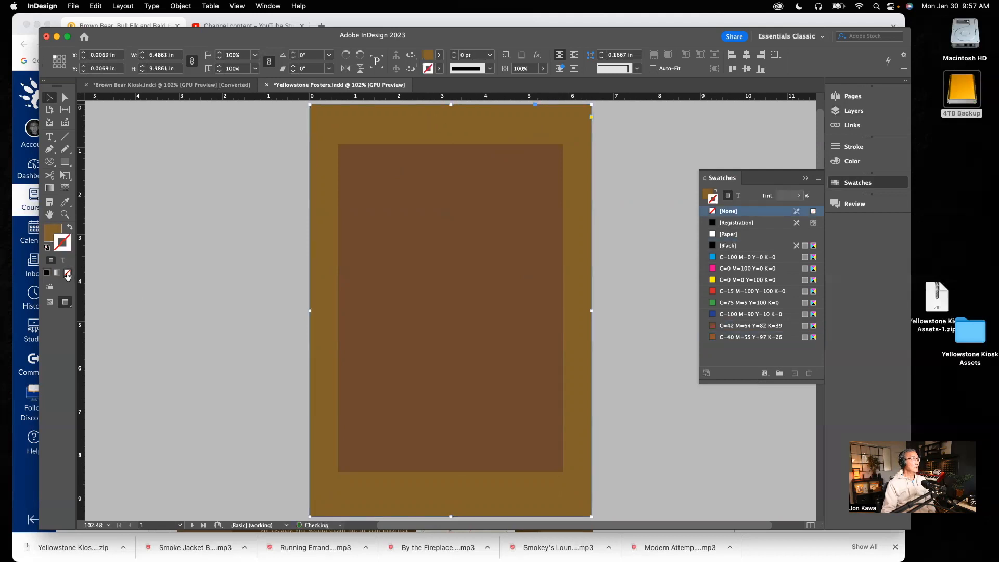
pyautogui.click(54, 227)
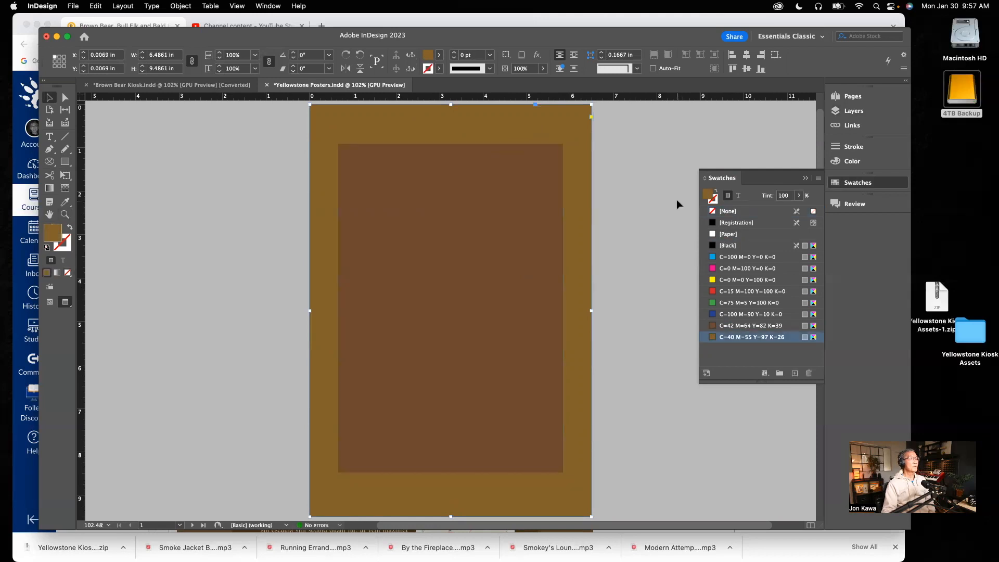
# Step: Compare with the Brown Bear Kiosk poster's panel and resize the inner rectangle in Yellowstone Posters to about 4.6 × 7.73 in
pyautogui.click(196, 86)
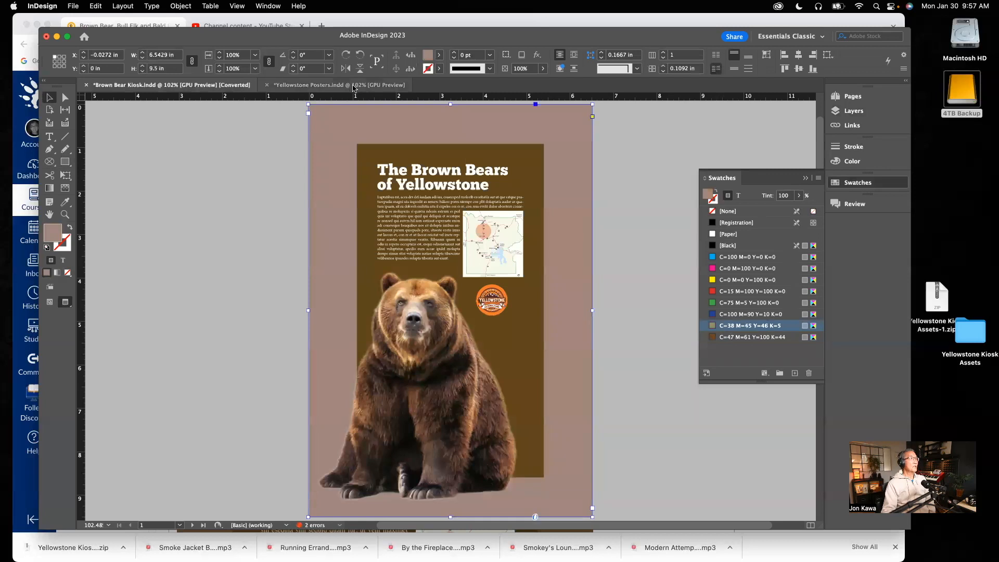
pyautogui.click(353, 85)
pyautogui.click(242, 88)
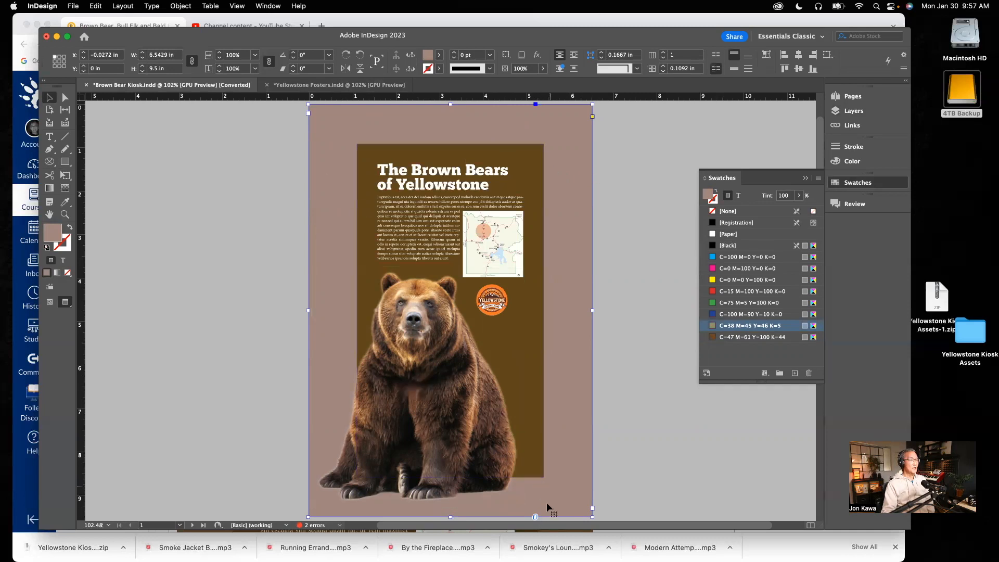
pyautogui.click(307, 86)
pyautogui.click(472, 164)
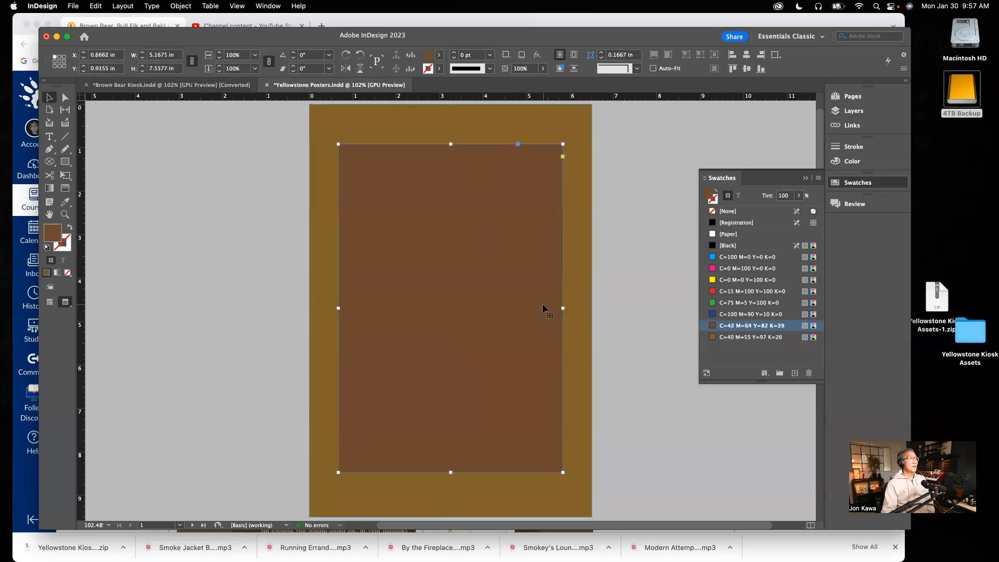
pyautogui.moveTo(562, 309); pyautogui.dragTo(553, 308)
pyautogui.moveTo(341, 308); pyautogui.dragTo(352, 308)
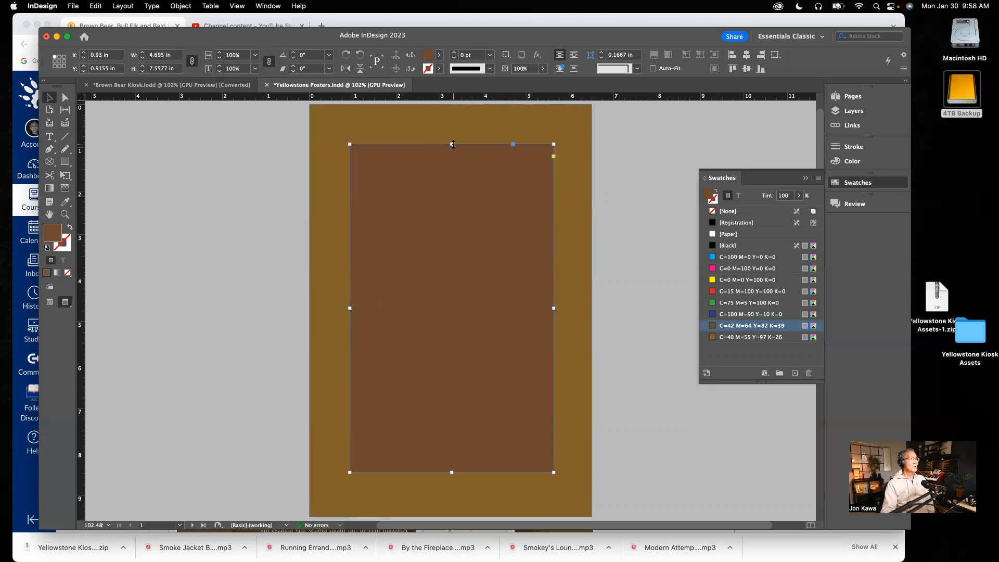
pyautogui.moveTo(551, 309); pyautogui.dragTo(550, 312)
pyautogui.moveTo(450, 473); pyautogui.dragTo(450, 480)
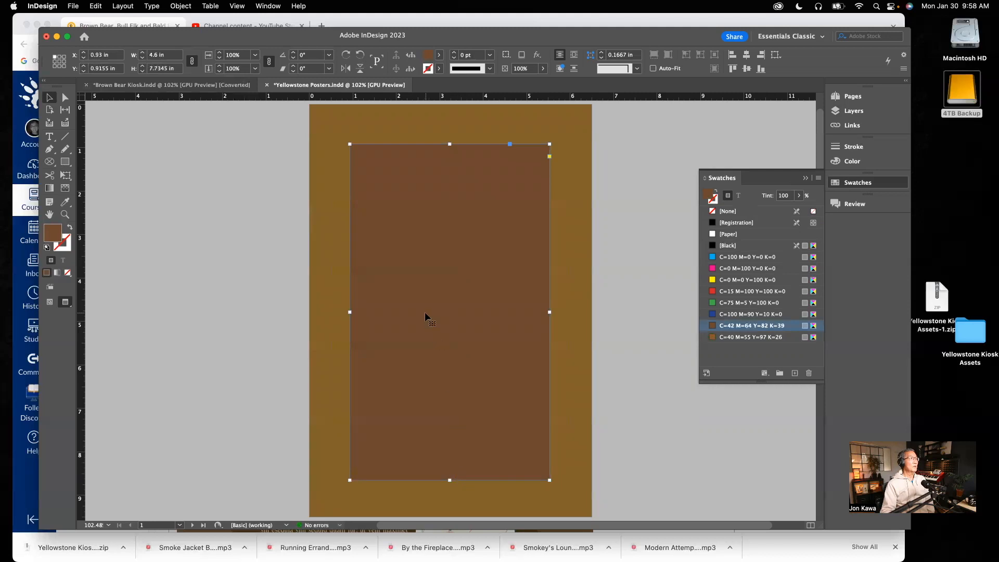
# Step: Center the inner brown rectangle on the page at X 0.95 in, Y 0.8828 in, and deselect it
pyautogui.moveTo(439, 292); pyautogui.dragTo(443, 292)
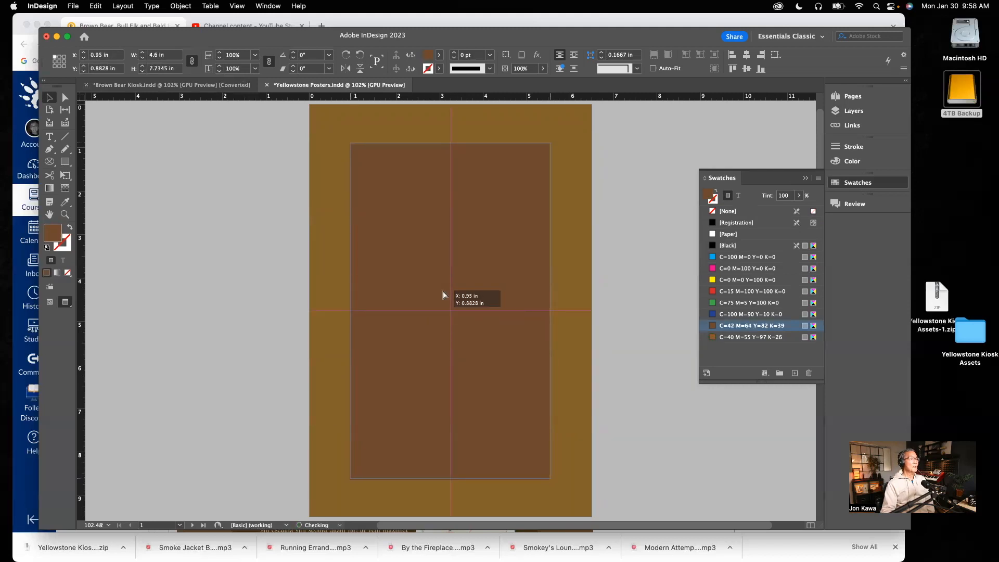
pyautogui.moveTo(443, 292)
pyautogui.mouseDown()
pyautogui.moveTo(468, 292)
pyautogui.moveTo(463, 267)
pyautogui.moveTo(425, 276)
pyautogui.moveTo(440, 292)
pyautogui.mouseUp()
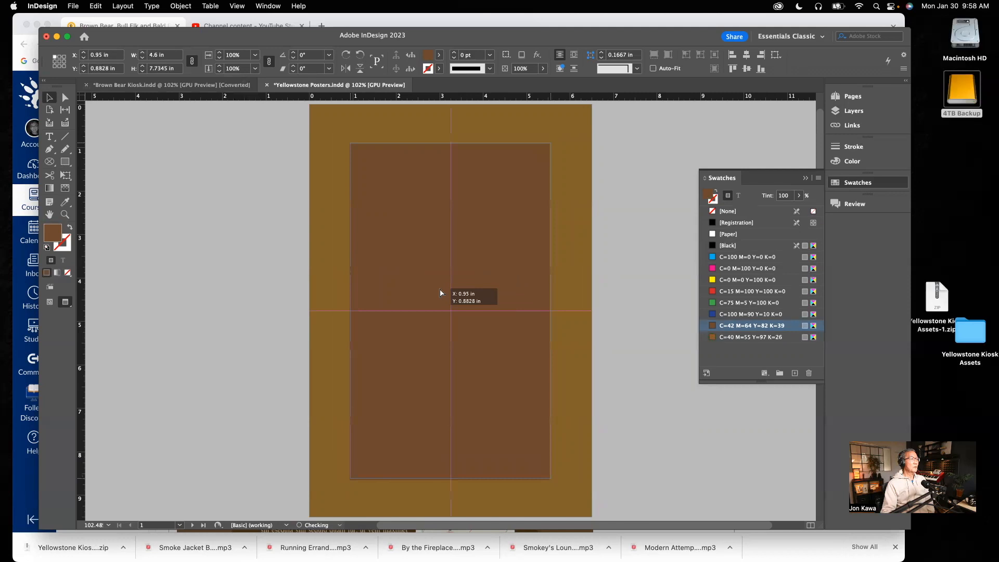
pyautogui.click(609, 289)
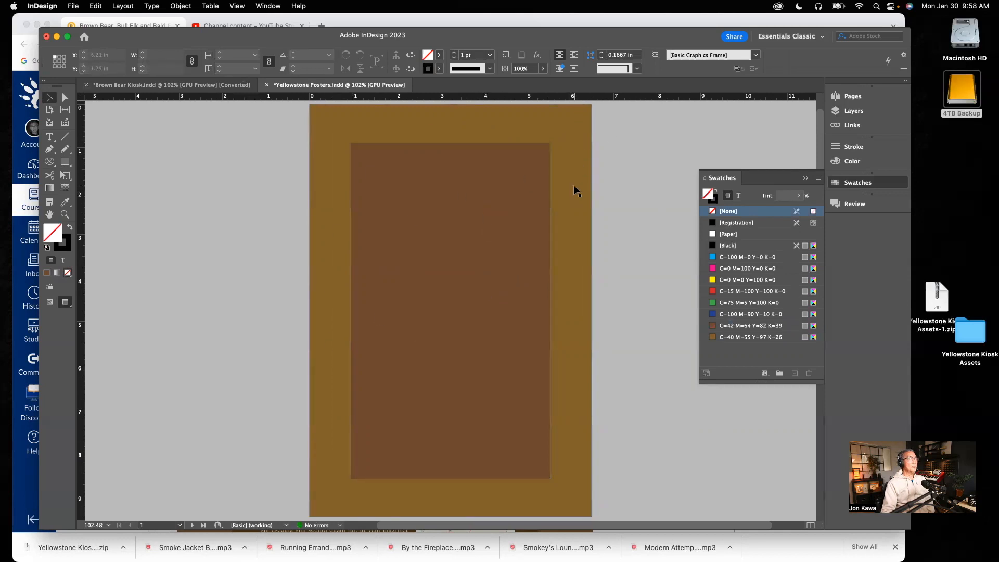
# Step: Mix a tan fill color of C=37 M=42 Y=59 K=7 and add it as a CMYK swatch
pyautogui.doubleClick(713, 338)
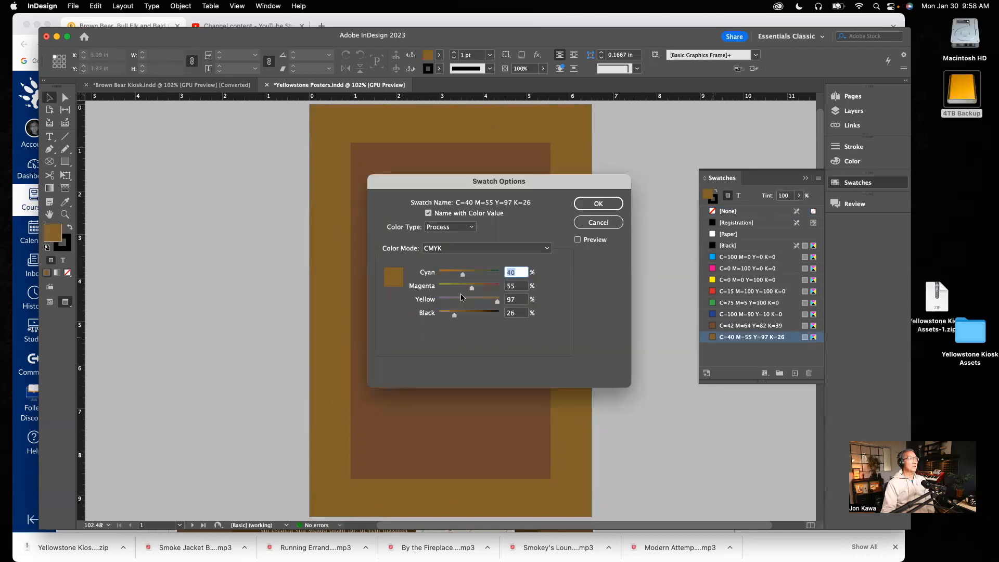
pyautogui.click(596, 223)
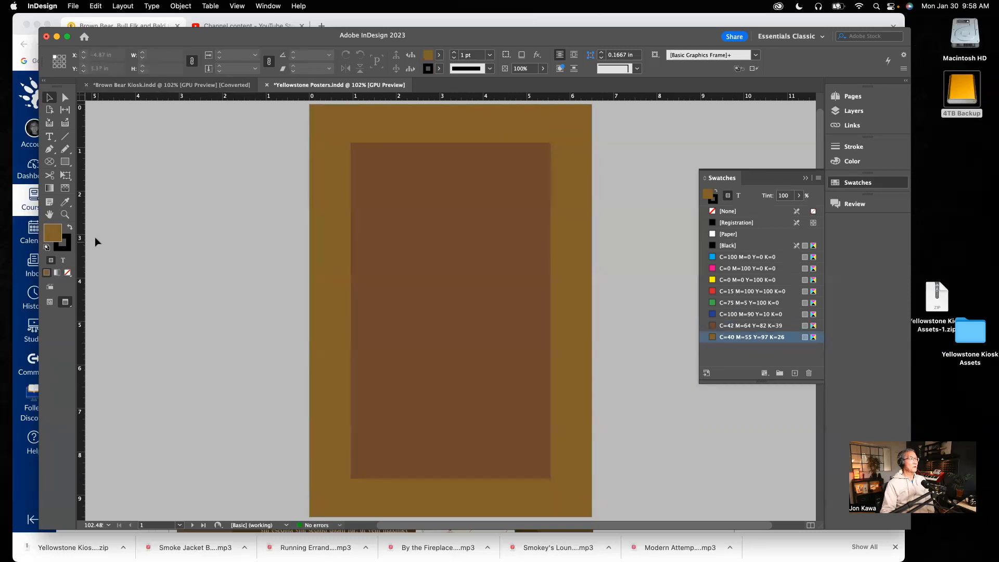
pyautogui.doubleClick(54, 232)
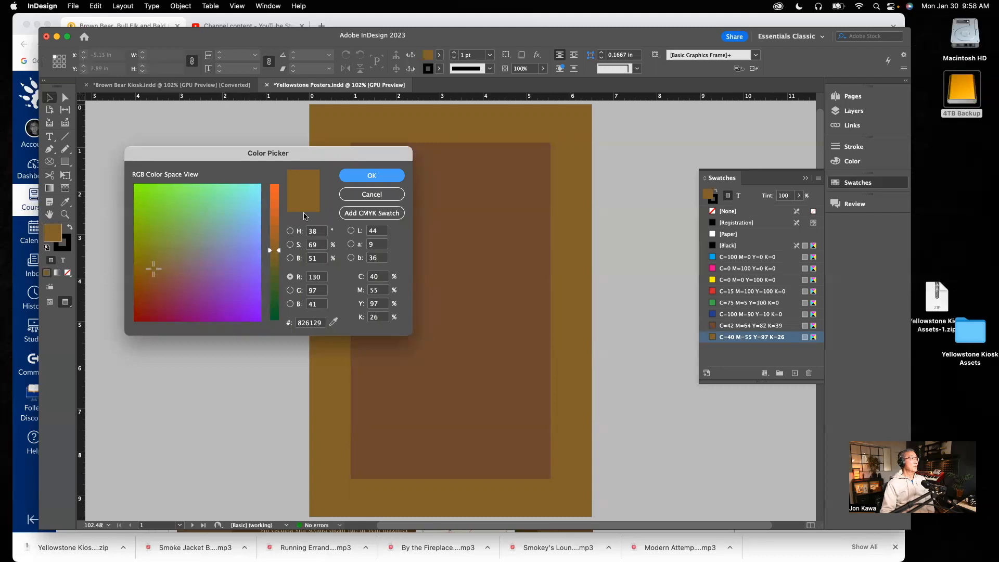
pyautogui.moveTo(278, 253); pyautogui.dragTo(279, 235)
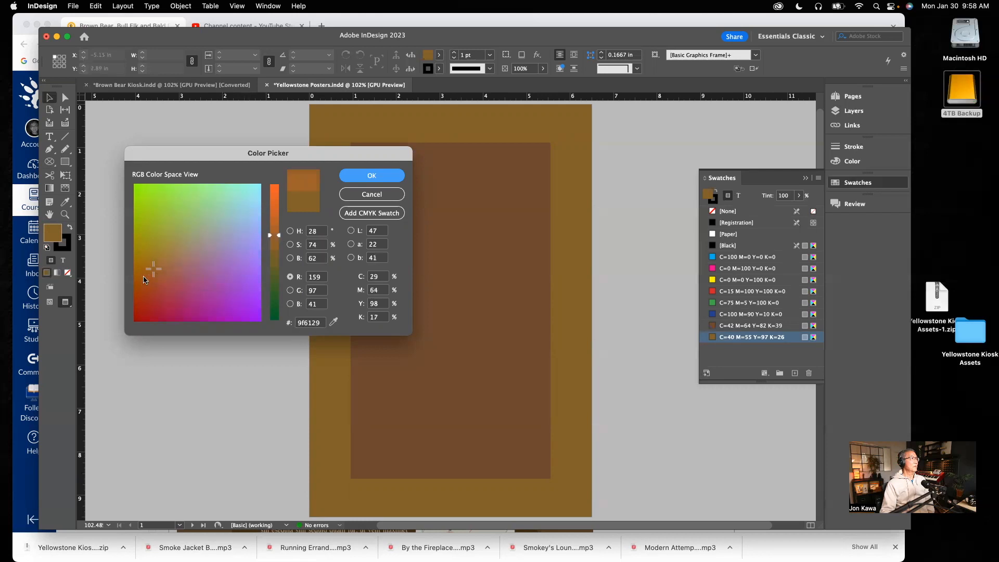
pyautogui.click(160, 253)
pyautogui.moveTo(160, 254); pyautogui.dragTo(188, 248)
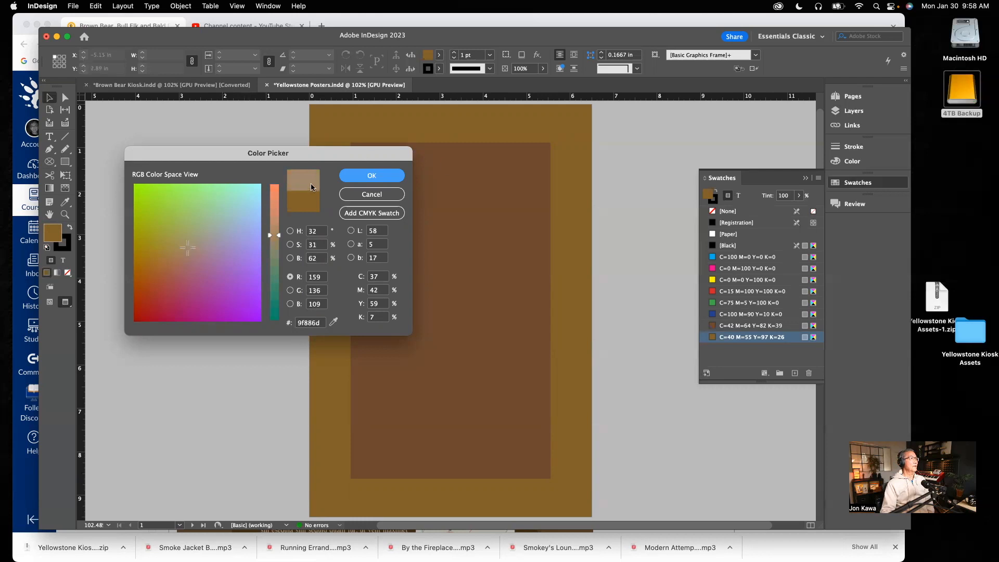
pyautogui.click(375, 214)
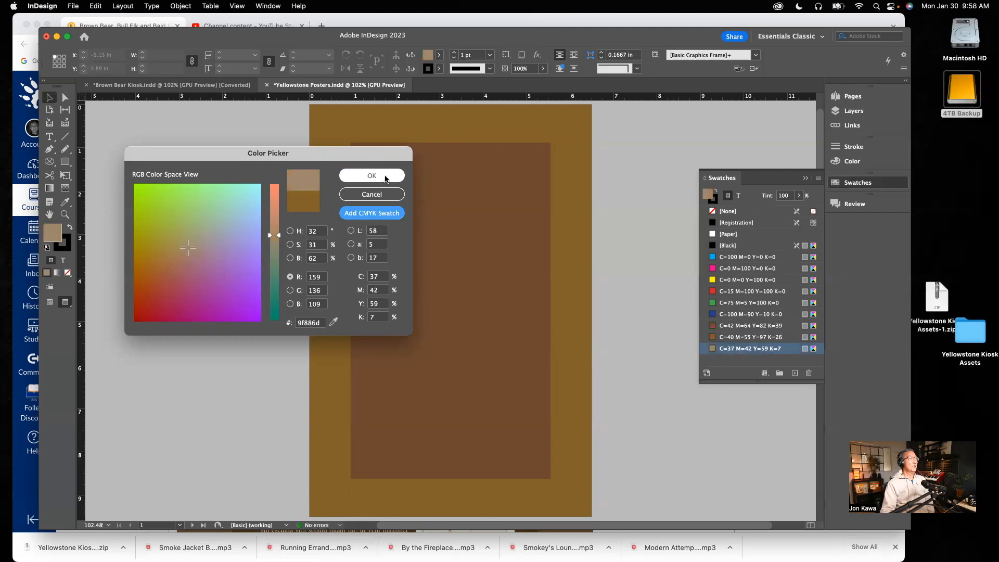
pyautogui.click(385, 177)
# Step: Delete the C=40 M=55 Y=97 K=26 swatch, replacing its uses with the defined swatch [Black]
pyautogui.click(750, 337)
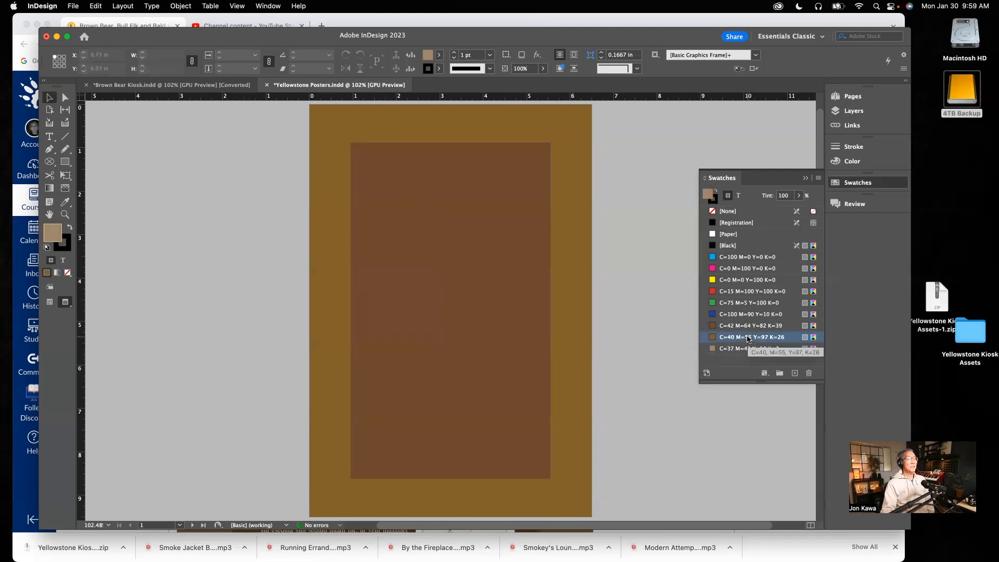
pyautogui.click(809, 375)
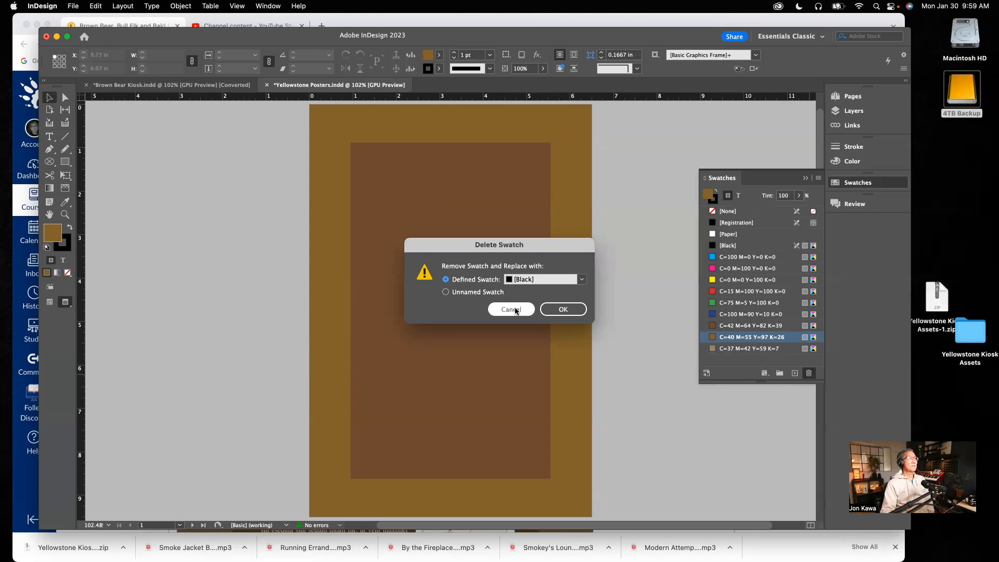
pyautogui.click(564, 311)
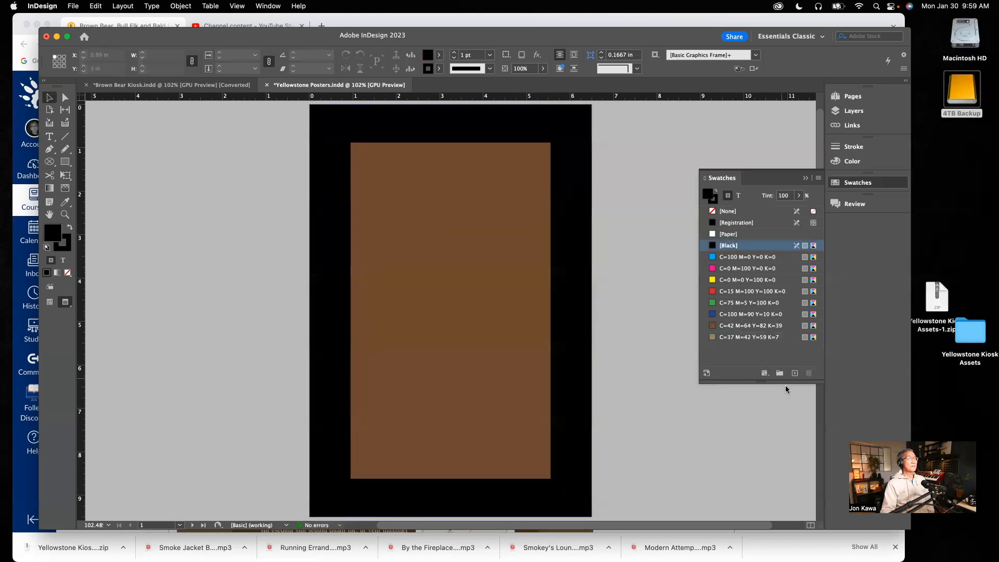
# Step: Fill the page background rectangle with the tan C=37 M=42 Y=59 K=7 swatch and deselect it
pyautogui.click(592, 200)
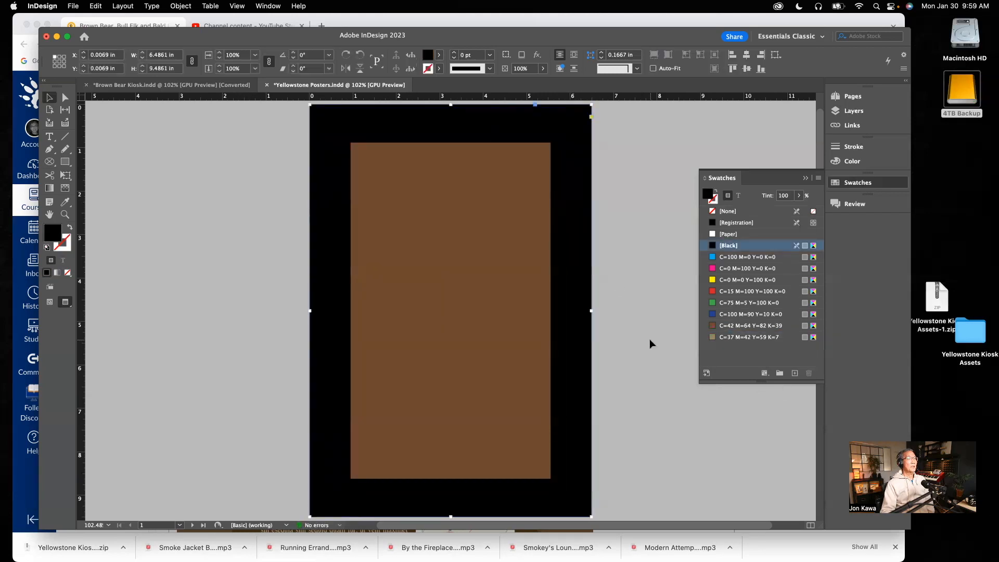
pyautogui.click(711, 338)
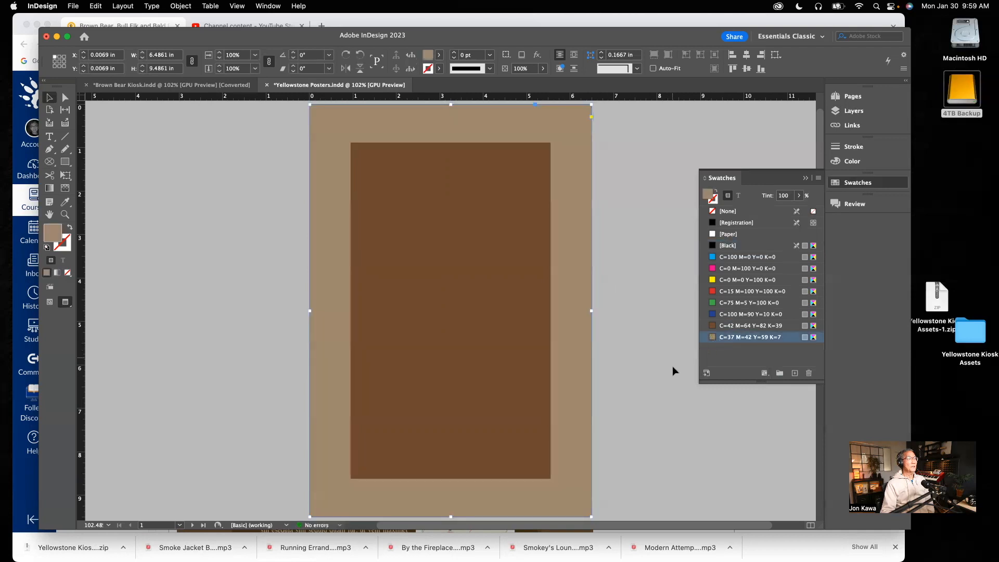
pyautogui.click(646, 364)
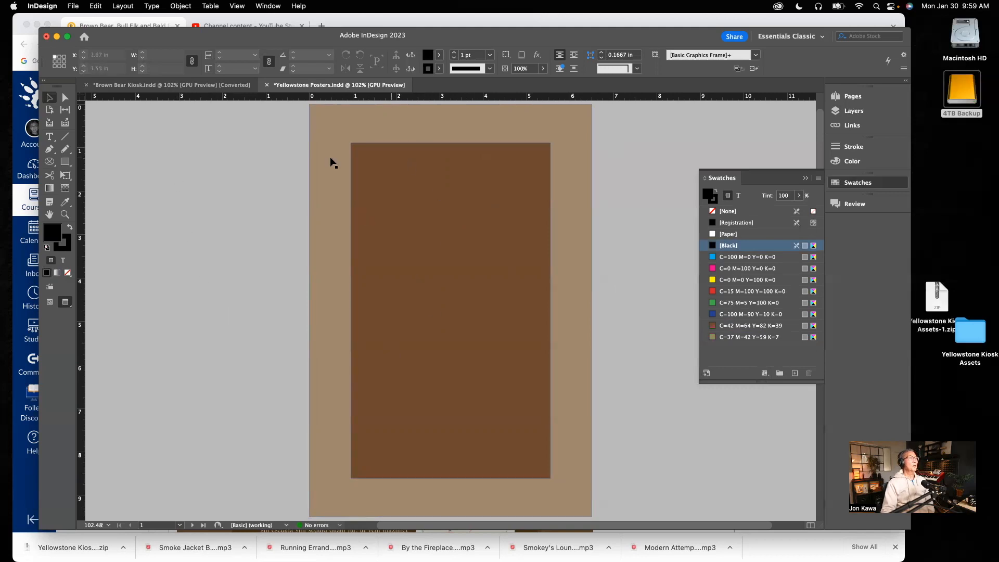
# Step: Switch from the swatches to the layer list and select the page rectangle and inner panel in turn to check their layer
pyautogui.click(805, 178)
pyautogui.click(855, 111)
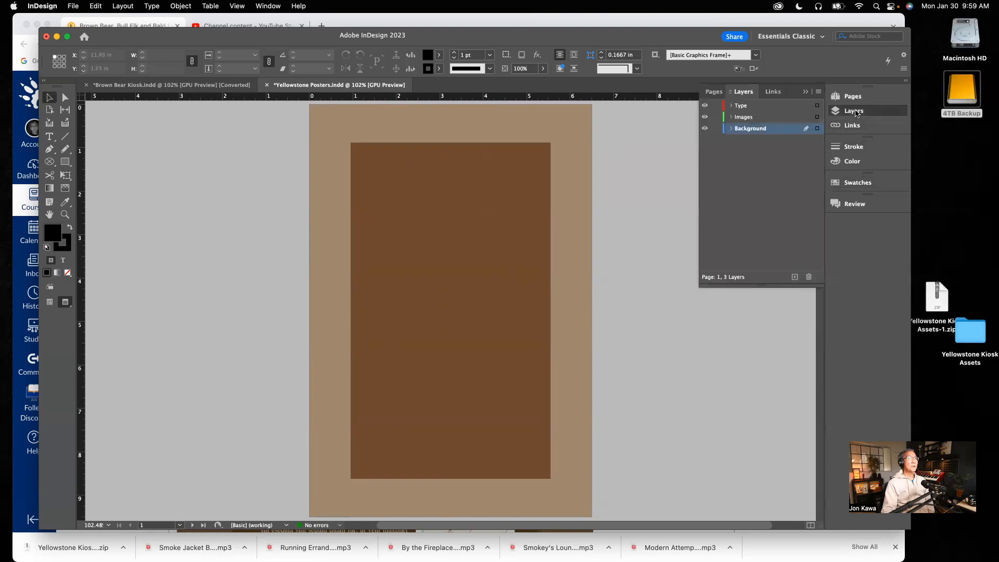
pyautogui.click(565, 139)
pyautogui.click(521, 165)
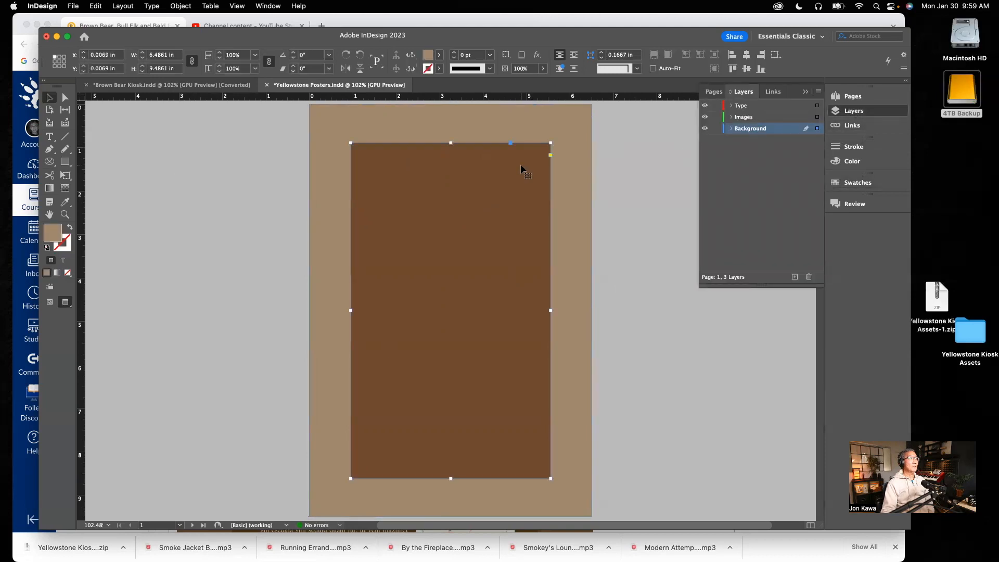
pyautogui.click(634, 213)
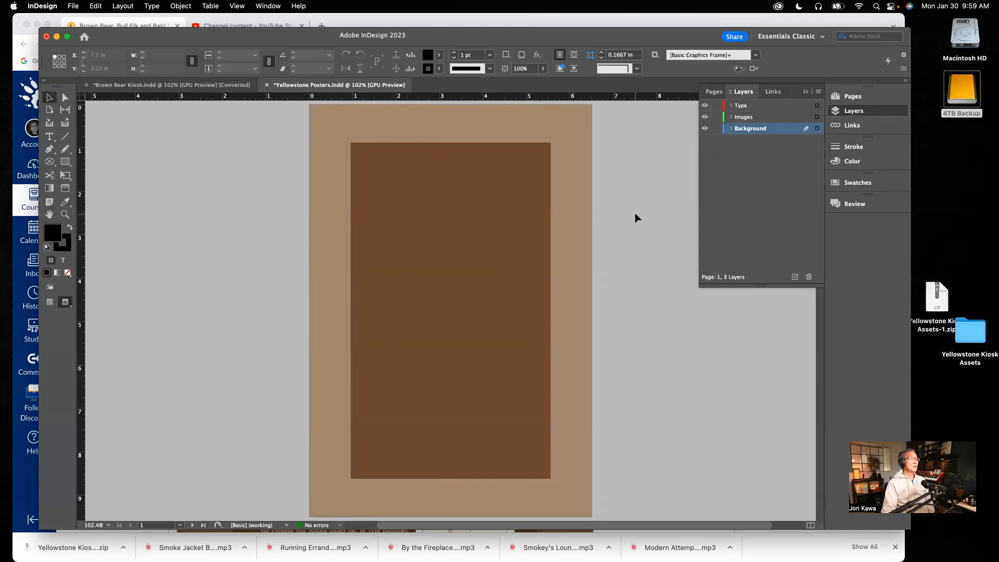
# Step: Lock the Background layer, try to move the inner brown panel, and unlock the layer again
pyautogui.click(716, 128)
pyautogui.moveTo(508, 179); pyautogui.dragTo(401, 220)
pyautogui.click(717, 128)
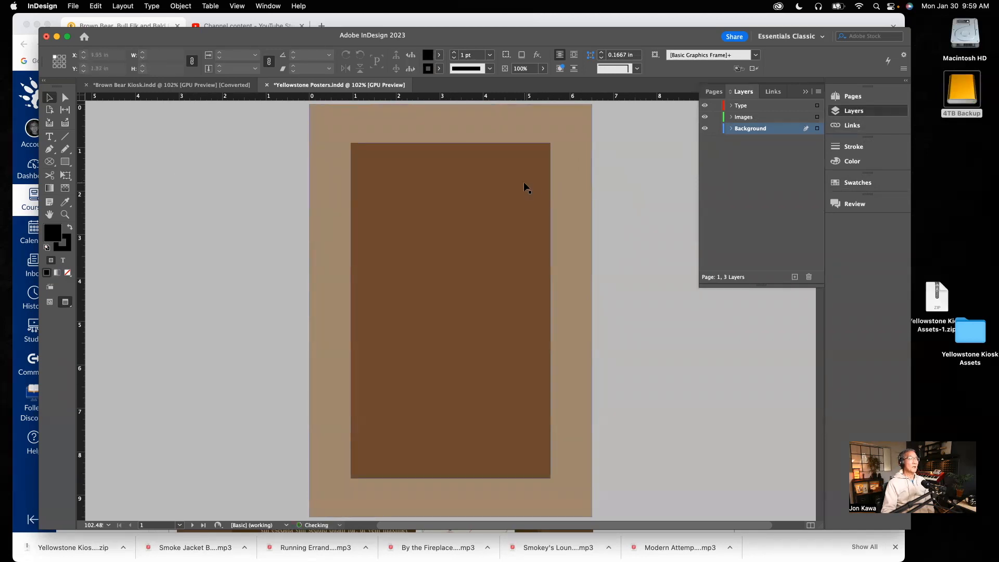
# Step: Undo a trial move of the inner brown panel and lock the Background layer
pyautogui.moveTo(523, 182); pyautogui.dragTo(603, 232)
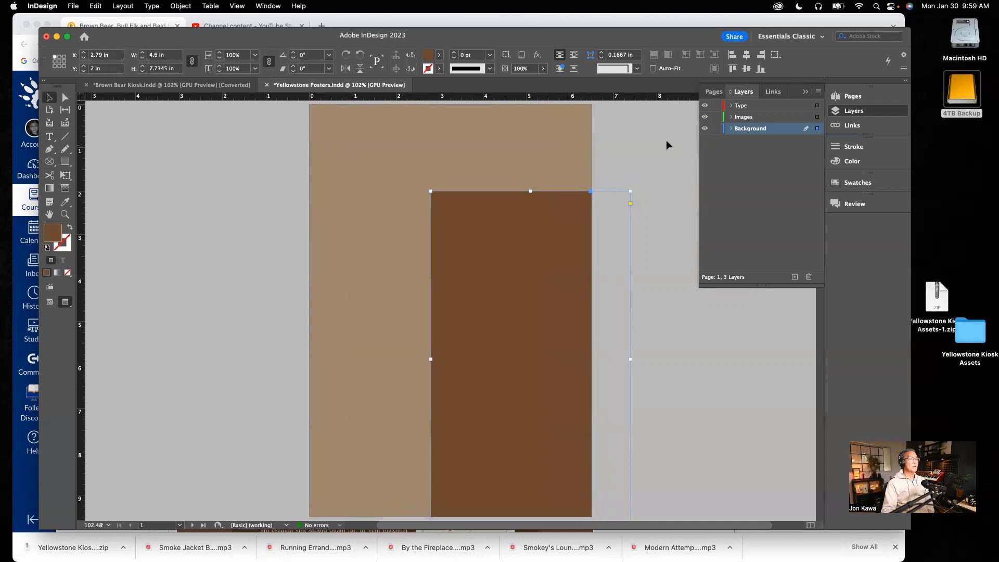
pyautogui.press('super+z')
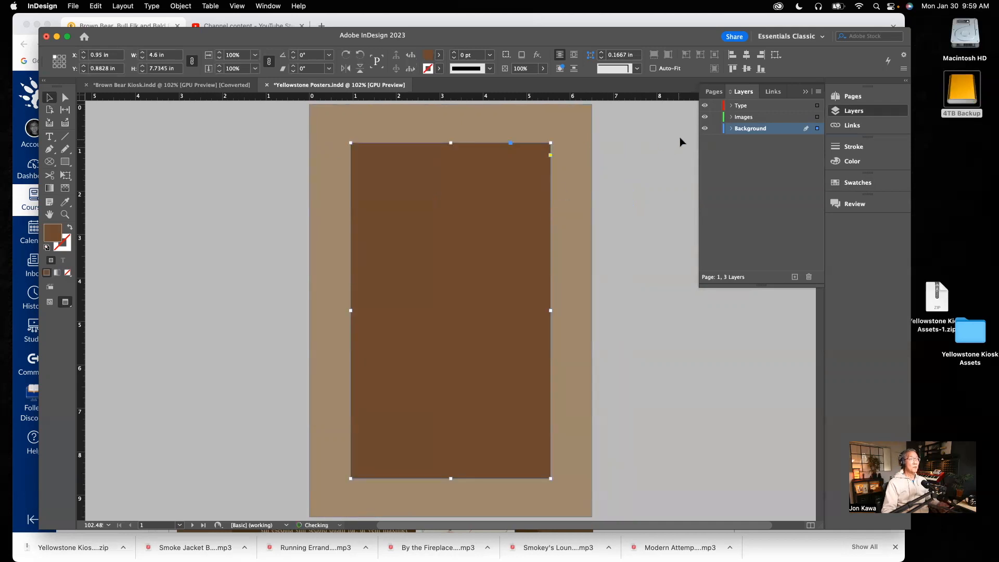
pyautogui.click(714, 129)
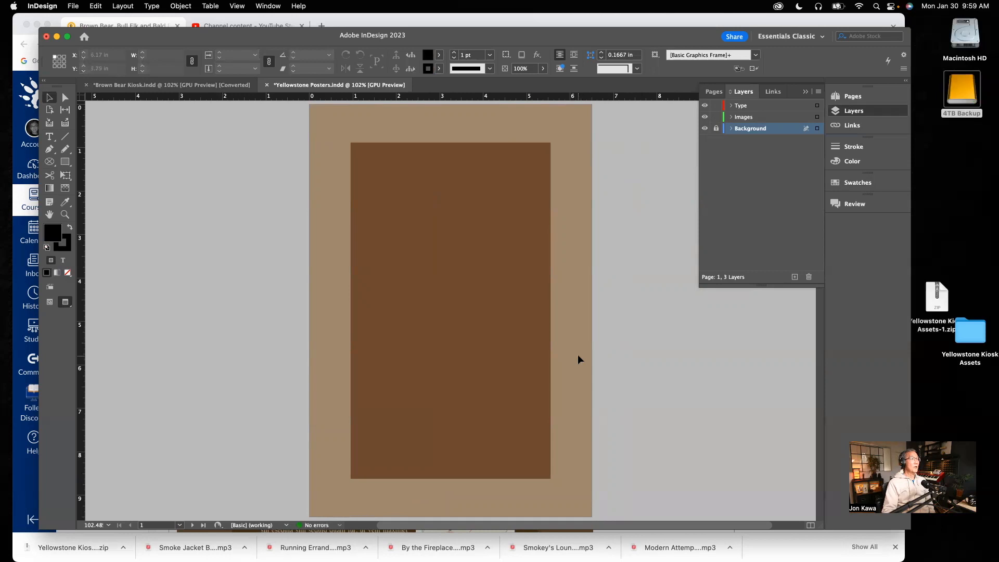
# Step: Switch to the Brown Bear Kiosk document and hide its Images and Type layers, leaving only the Background layer visible
pyautogui.click(212, 86)
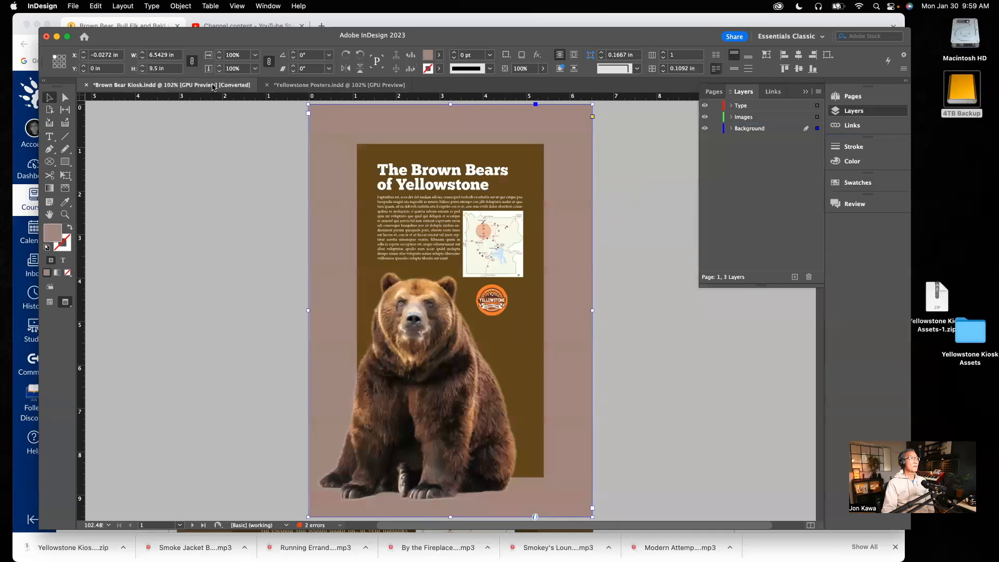
pyautogui.click(714, 129)
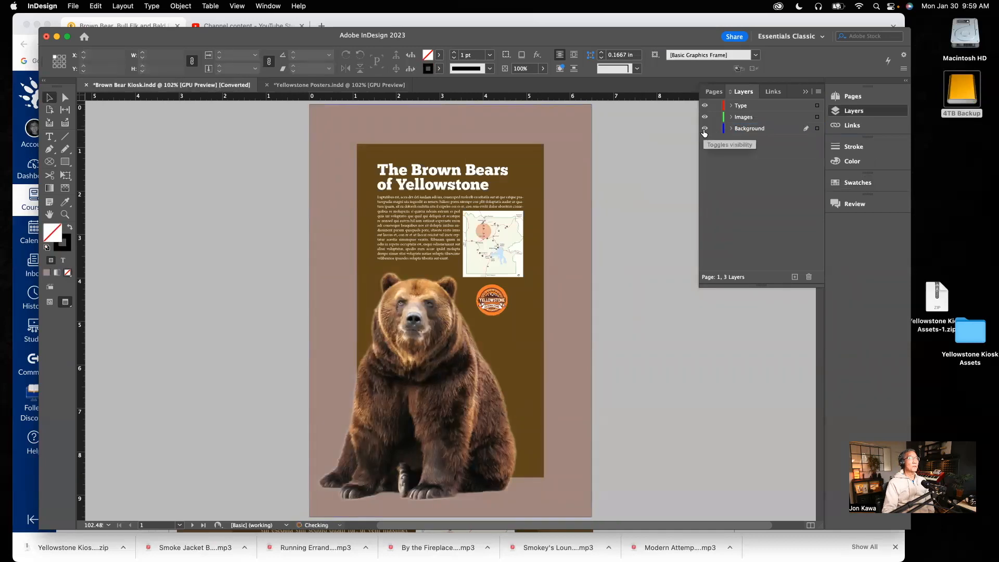
pyautogui.click(704, 129)
pyautogui.click(704, 128)
pyautogui.click(704, 116)
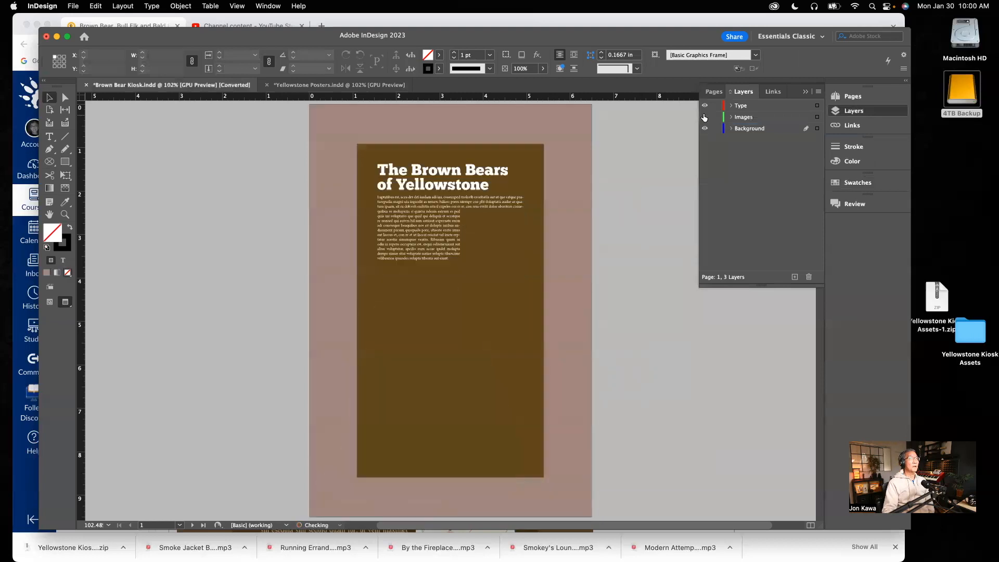
pyautogui.click(704, 105)
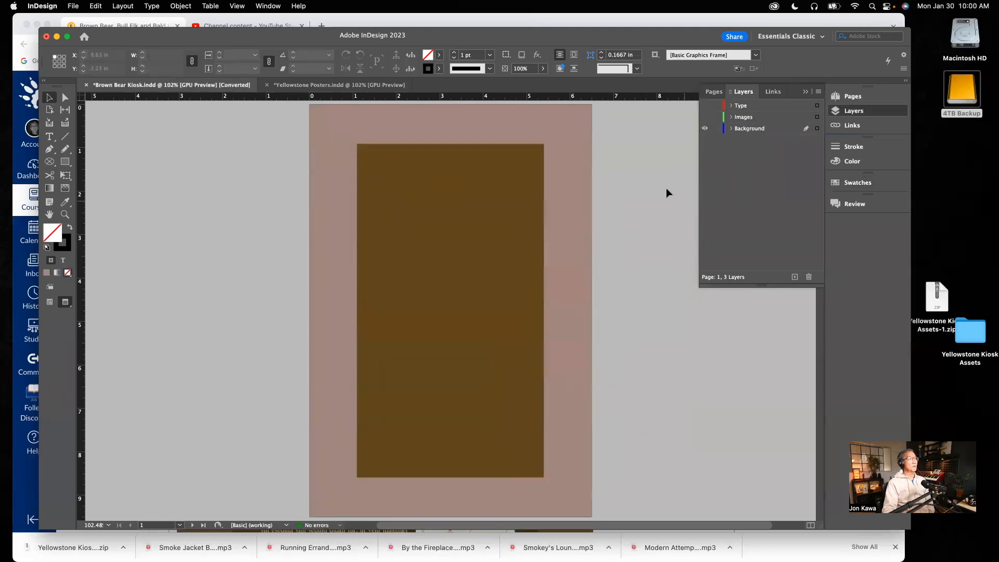
# Step: Examine the layer structure of Brown Bear Kiosk.indd by showing its Images and Type layers, then hide Type again
pyautogui.click(366, 86)
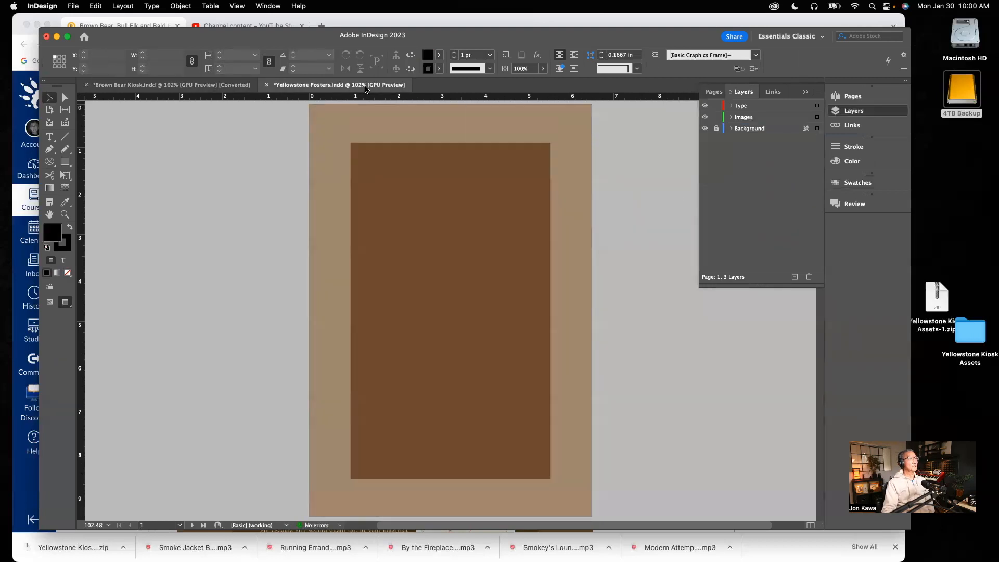
pyautogui.click(203, 86)
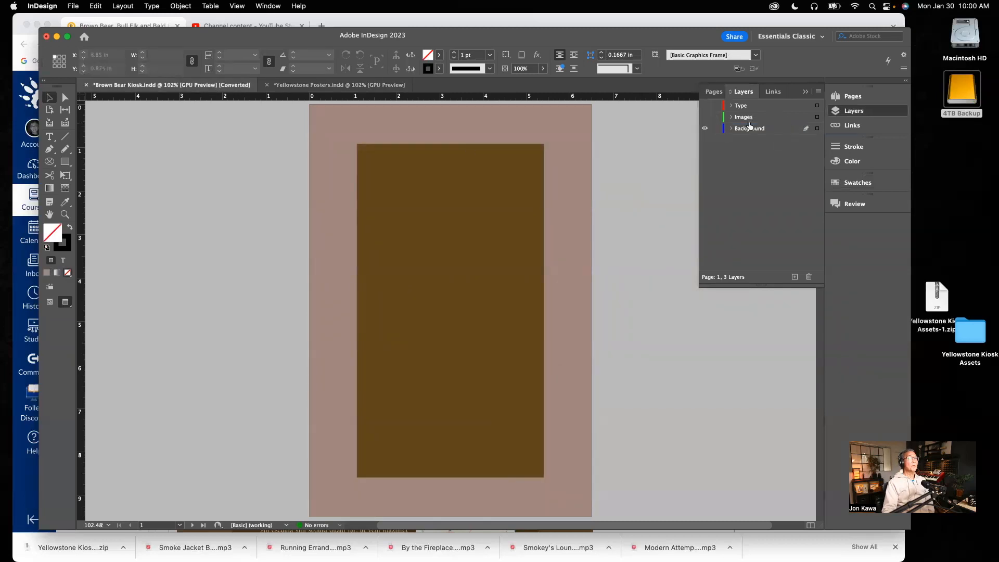
pyautogui.click(705, 117)
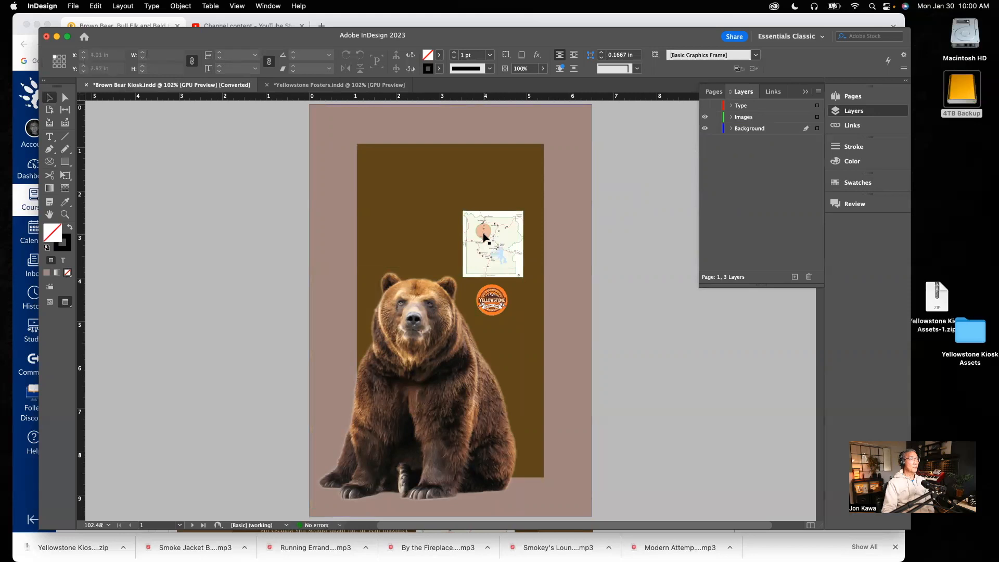
pyautogui.click(705, 106)
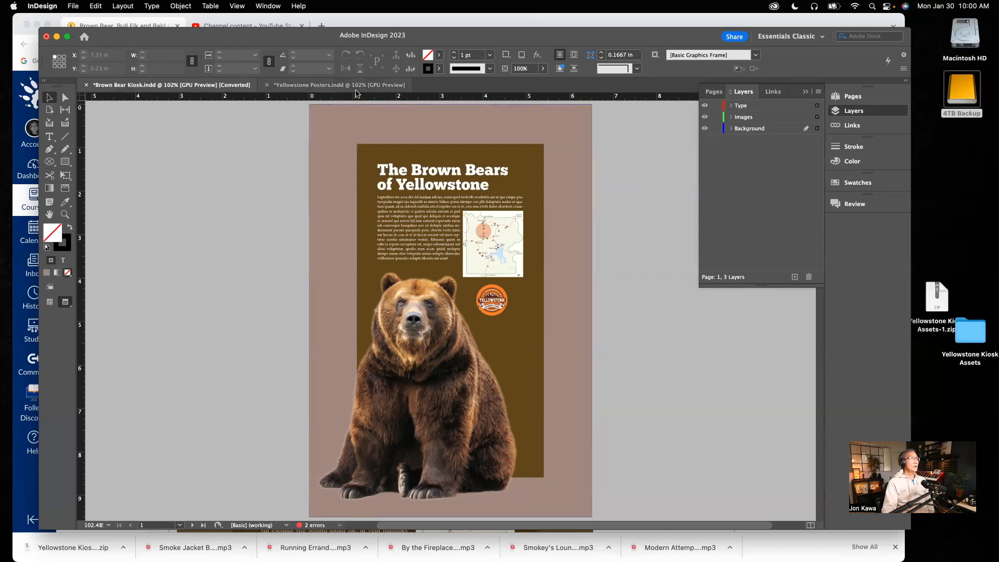
pyautogui.click(705, 105)
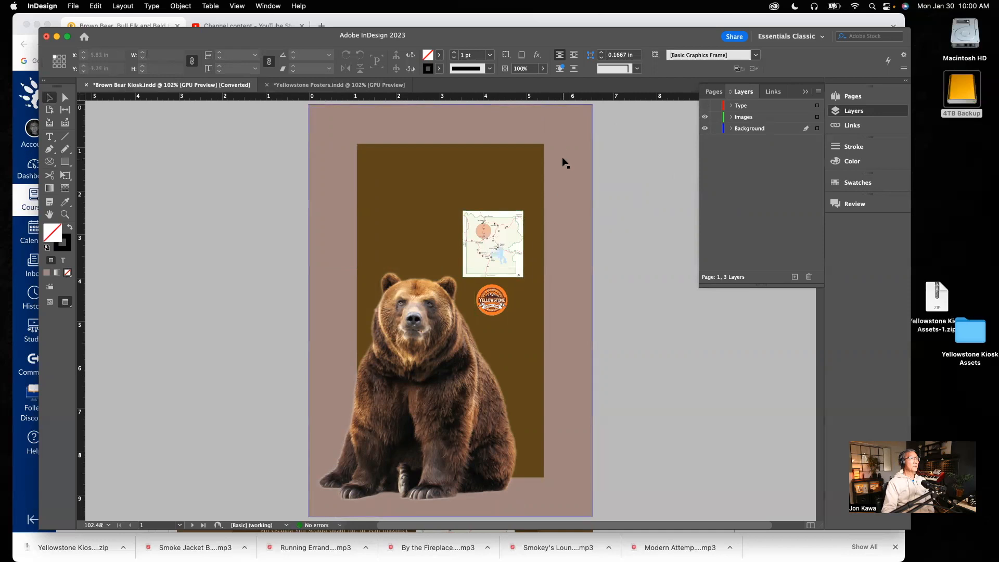
# Step: In Yellowstone Posters.indd, load Bear K/O 2.png, Yellowstone logo.png and Yellowstone Map.png from the Yellowstone Kiosk Assets folder for placing
pyautogui.click(291, 85)
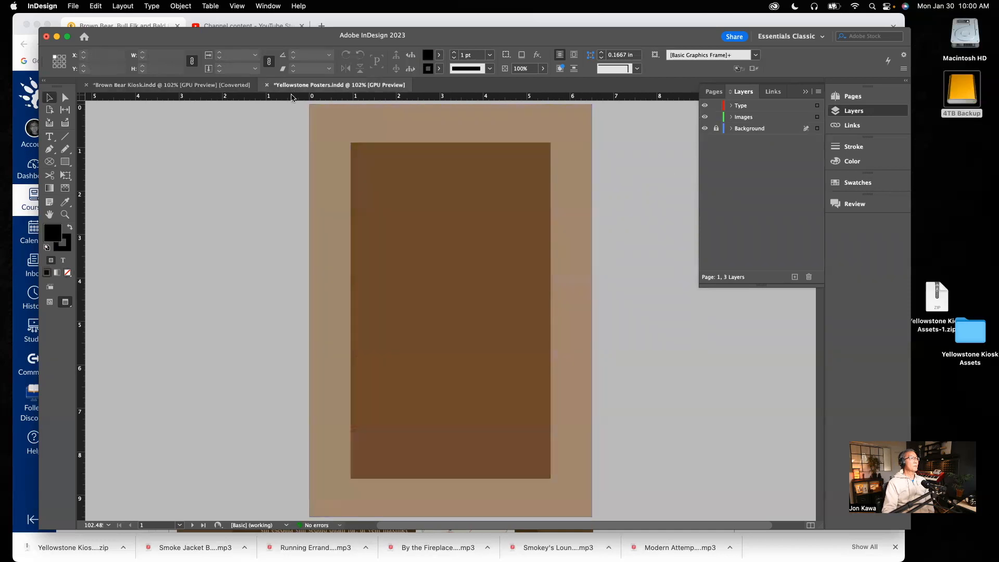
pyautogui.click(76, 7)
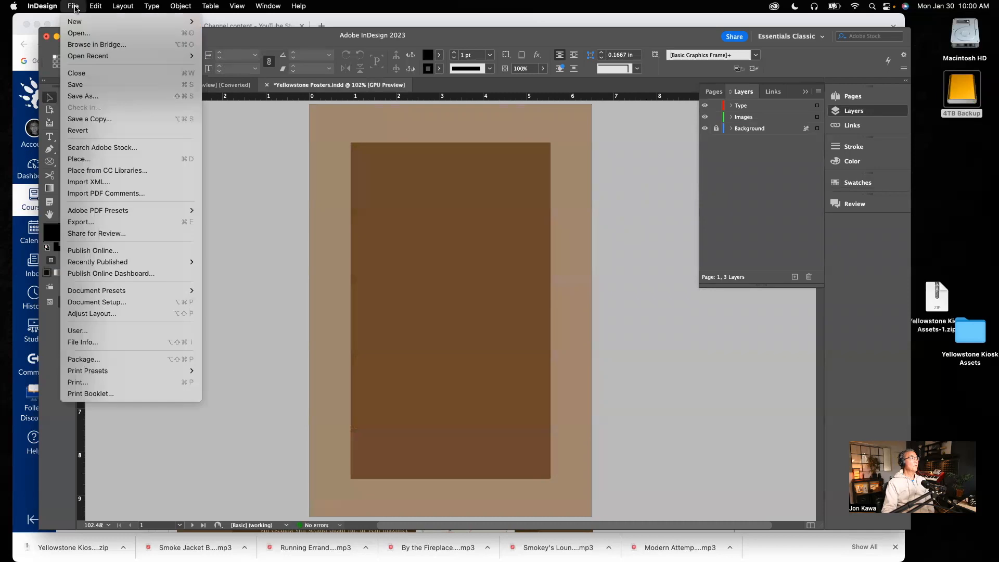
pyautogui.click(94, 163)
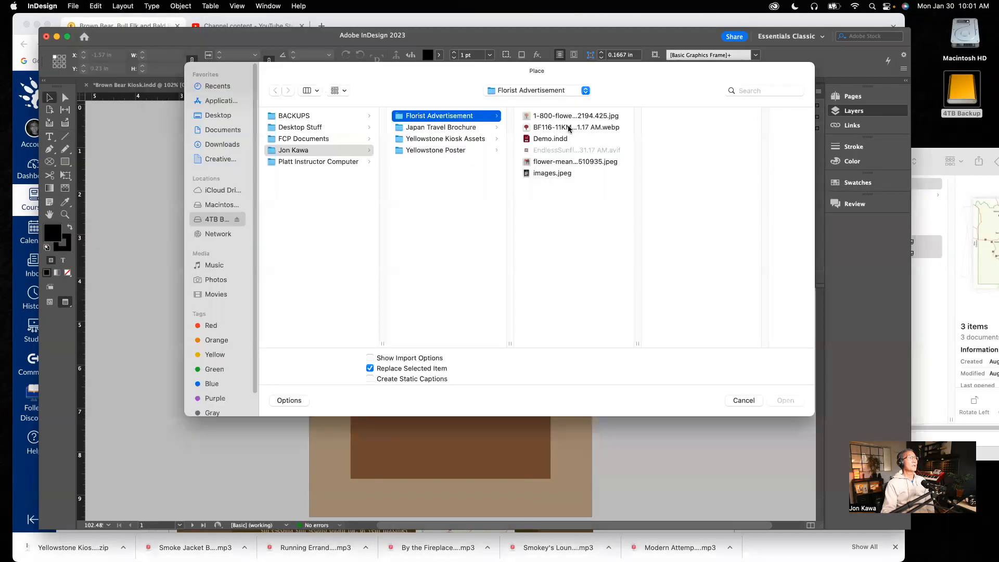
pyautogui.click(457, 150)
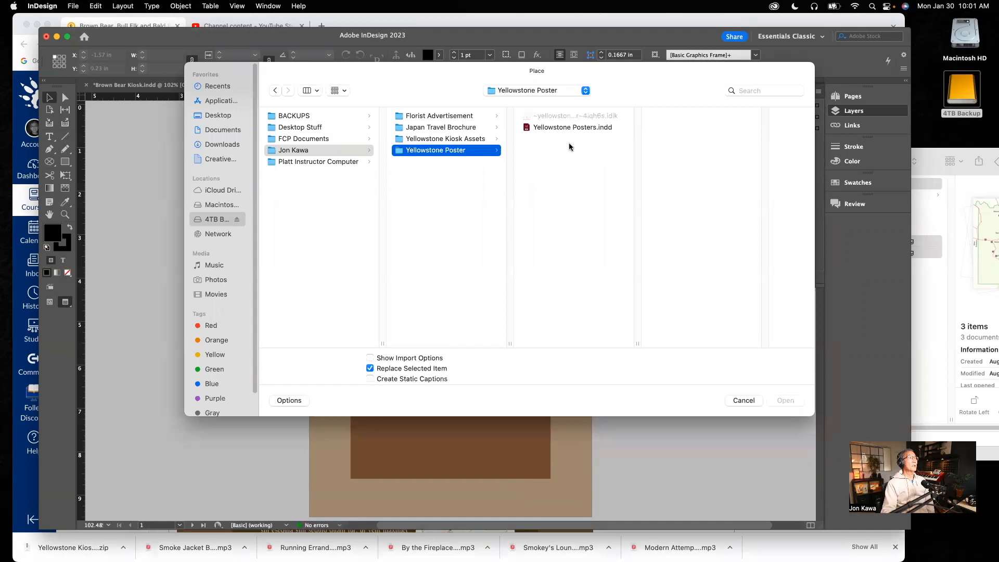
pyautogui.click(471, 138)
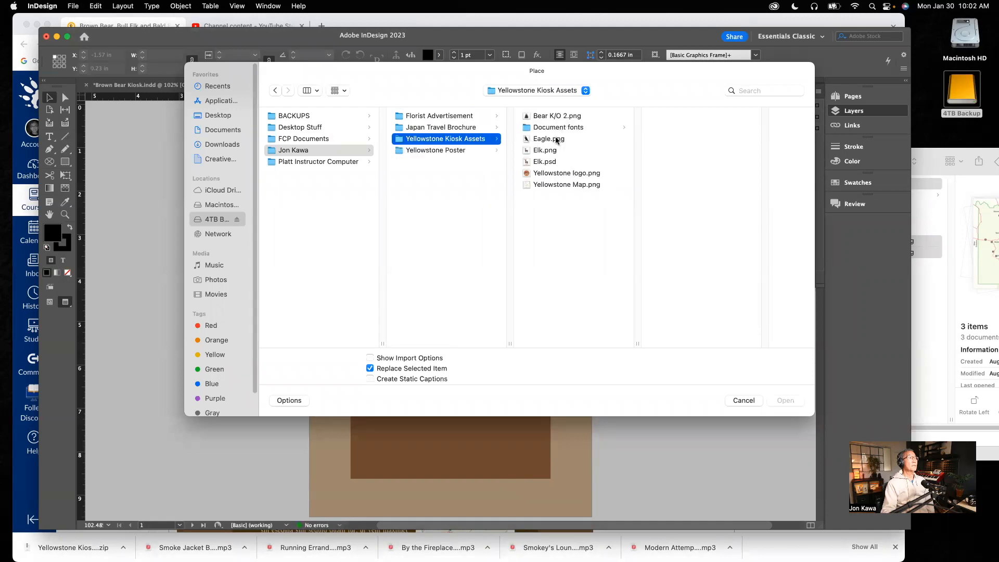
pyautogui.click(562, 117)
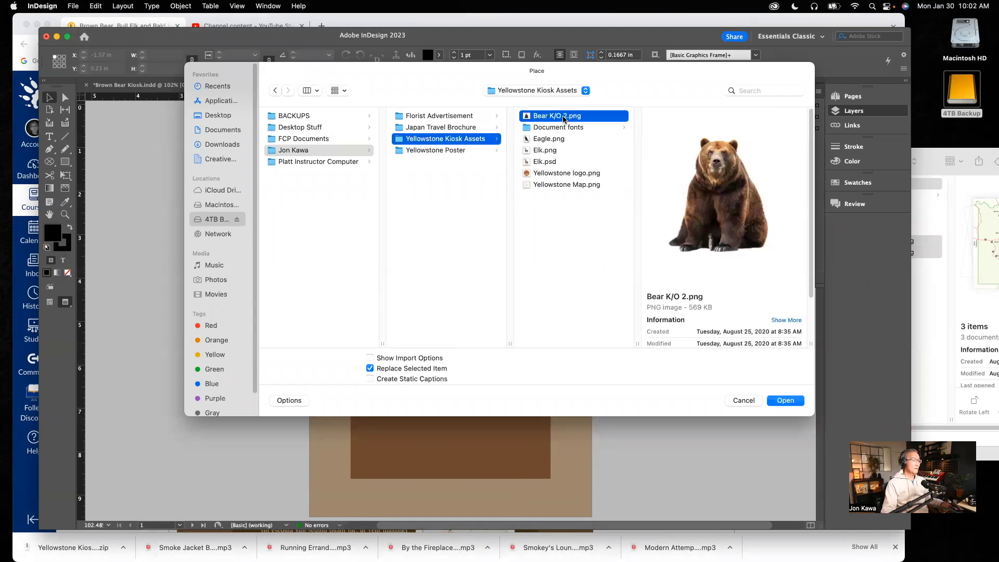
pyautogui.keyDown('super'); pyautogui.click(556, 173); pyautogui.keyUp('super')
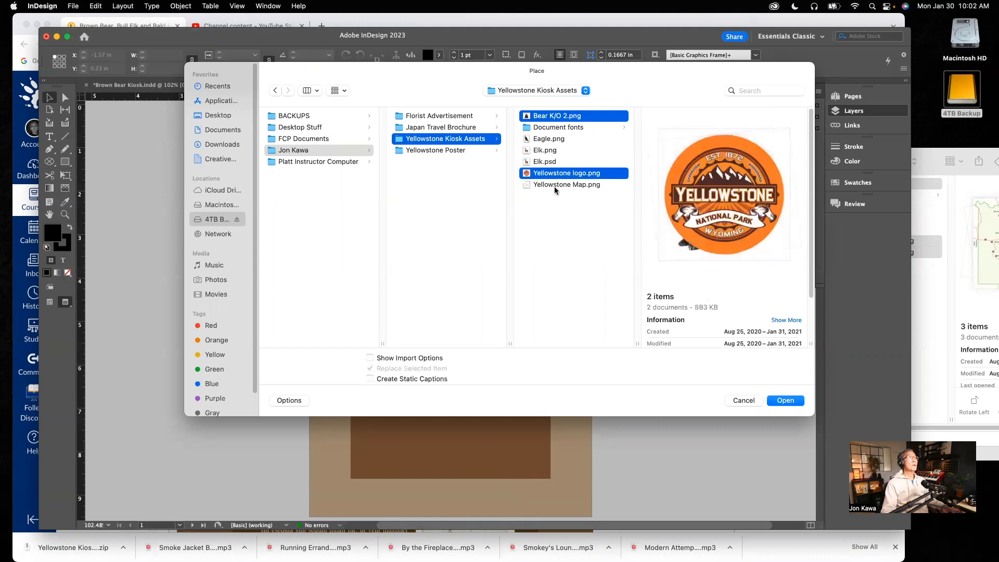
pyautogui.keyDown('super'); pyautogui.click(555, 184); pyautogui.keyUp('super')
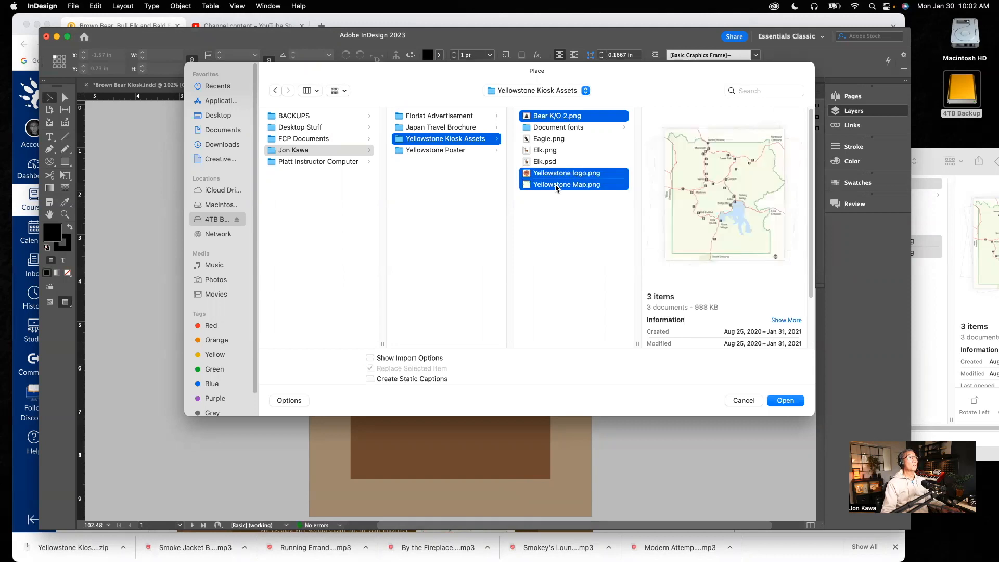
pyautogui.click(779, 401)
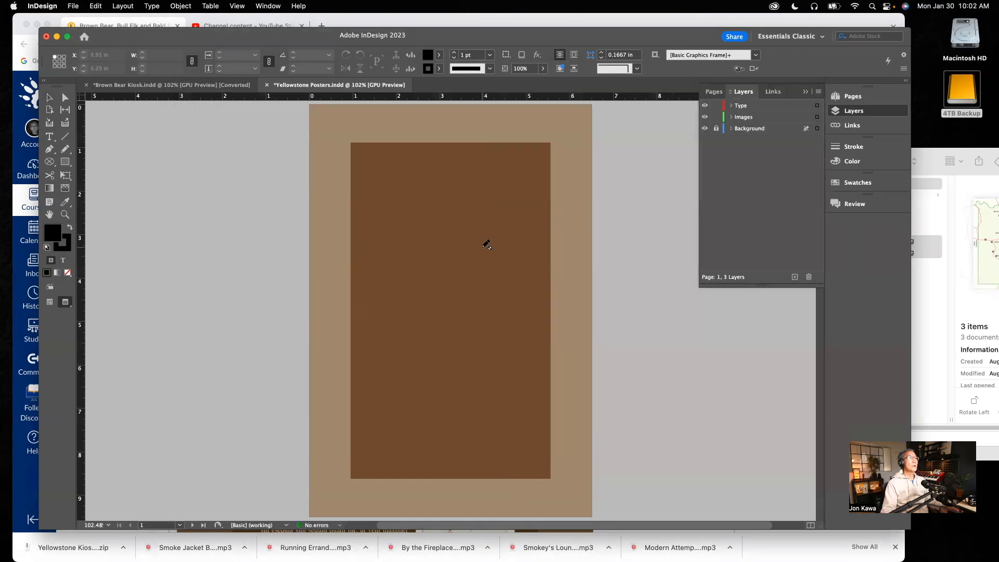
# Step: On the Images layer, place the bear low on the page, the map about 1.78 × 1.95 in above right, and the logo about 1.06 in wide beneath it
pyautogui.click(749, 121)
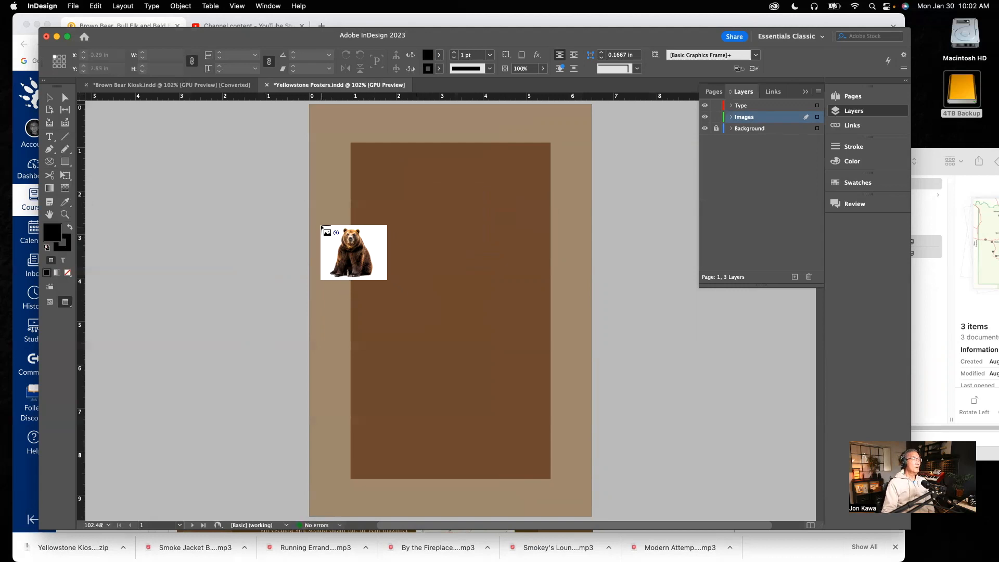
pyautogui.moveTo(319, 252); pyautogui.dragTo(492, 469)
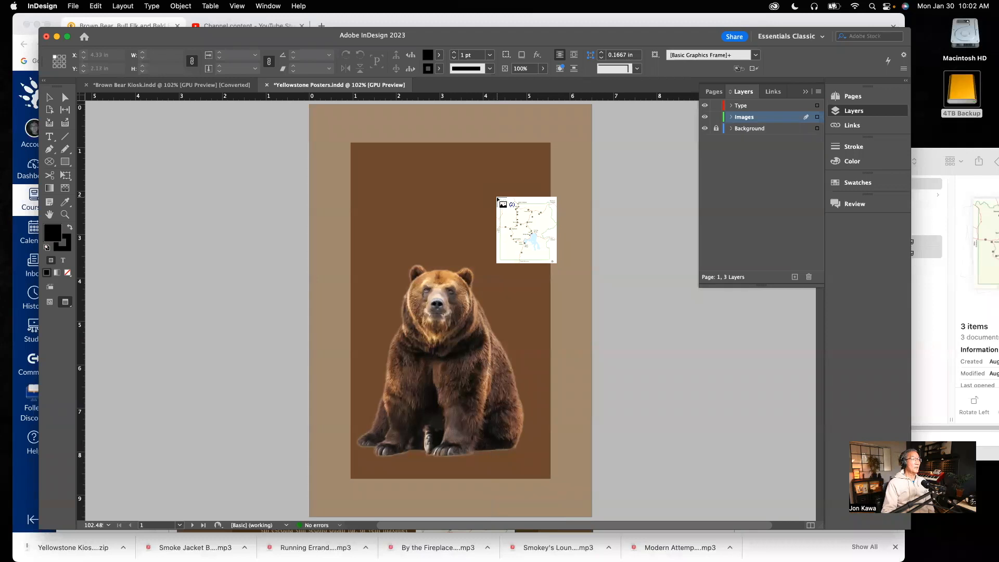
pyautogui.moveTo(472, 183); pyautogui.dragTo(547, 270)
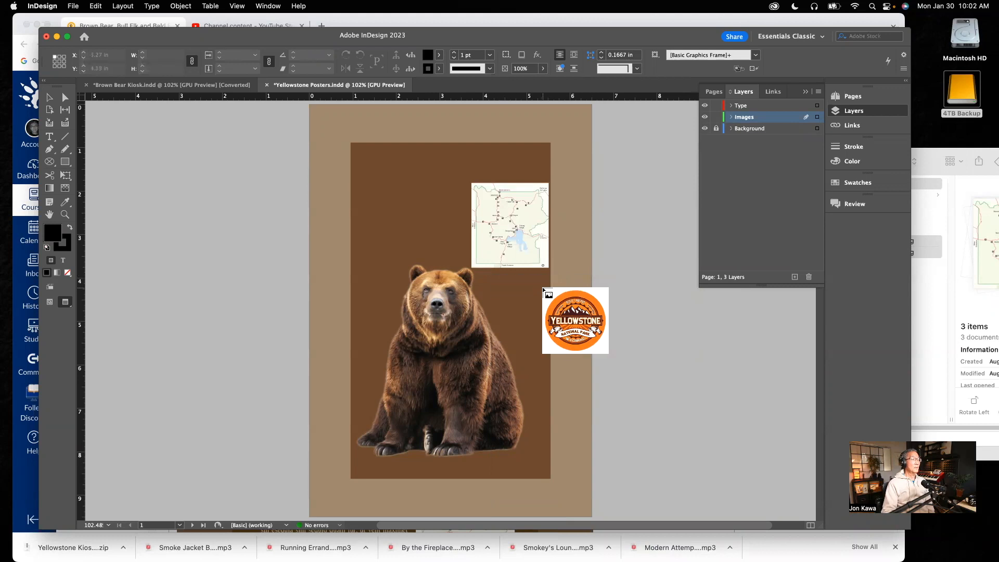
pyautogui.moveTo(495, 275); pyautogui.dragTo(541, 314)
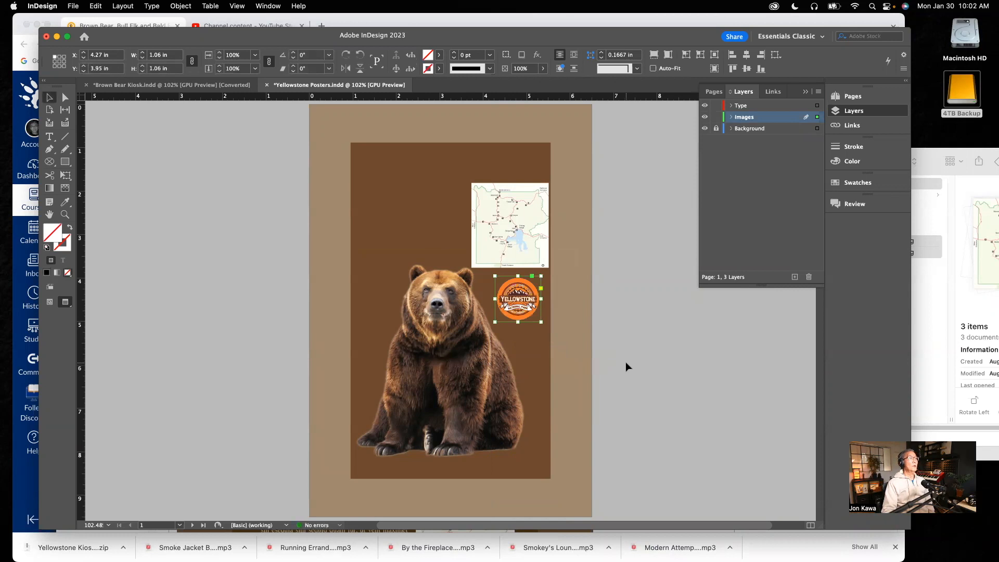
pyautogui.click(625, 361)
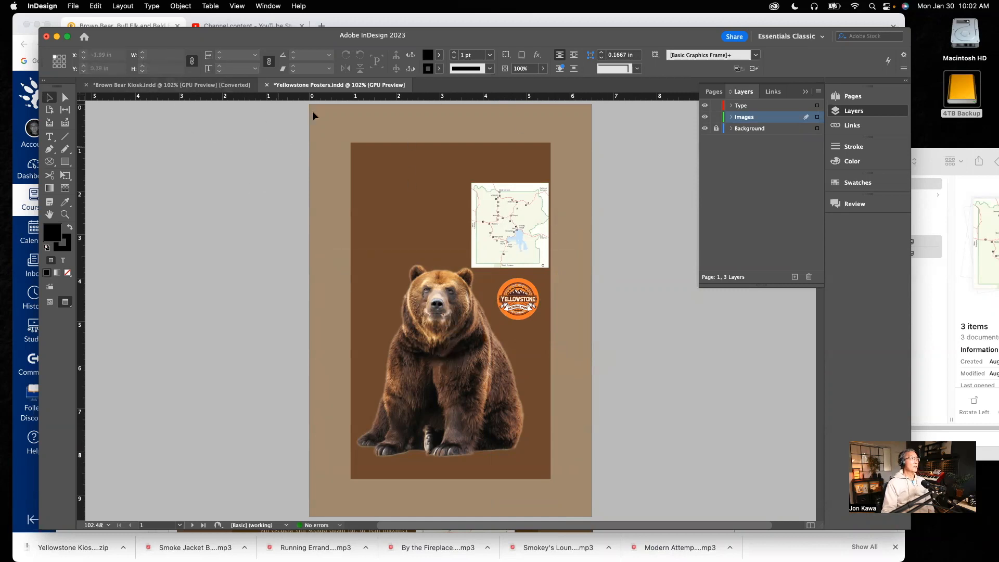
# Step: Switch to Chrome and examine the finished brown bear example on the assignment page, especially how the bear overlaps the inner rectangle
pyautogui.click(397, 22)
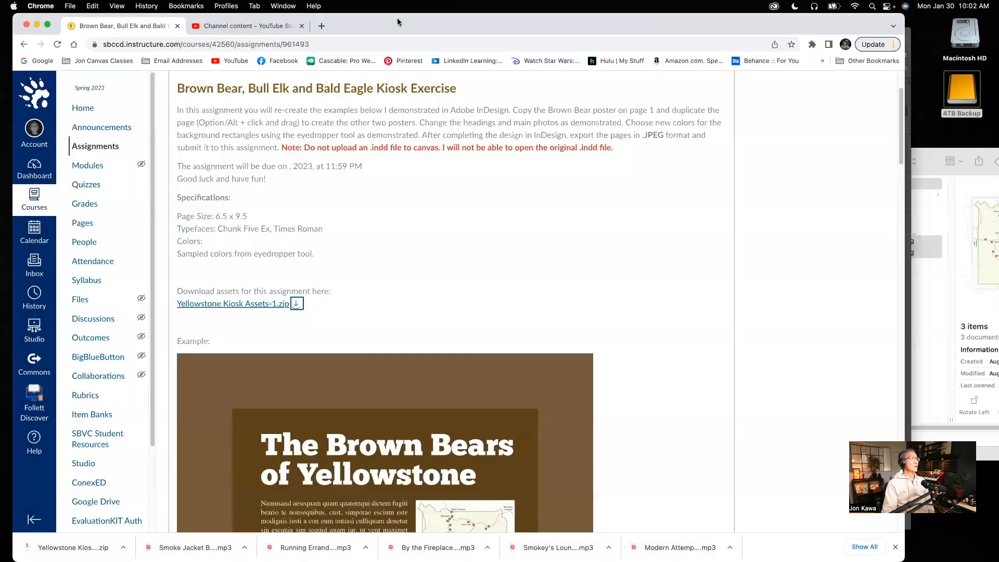
pyautogui.scroll(-5, 378, 346)
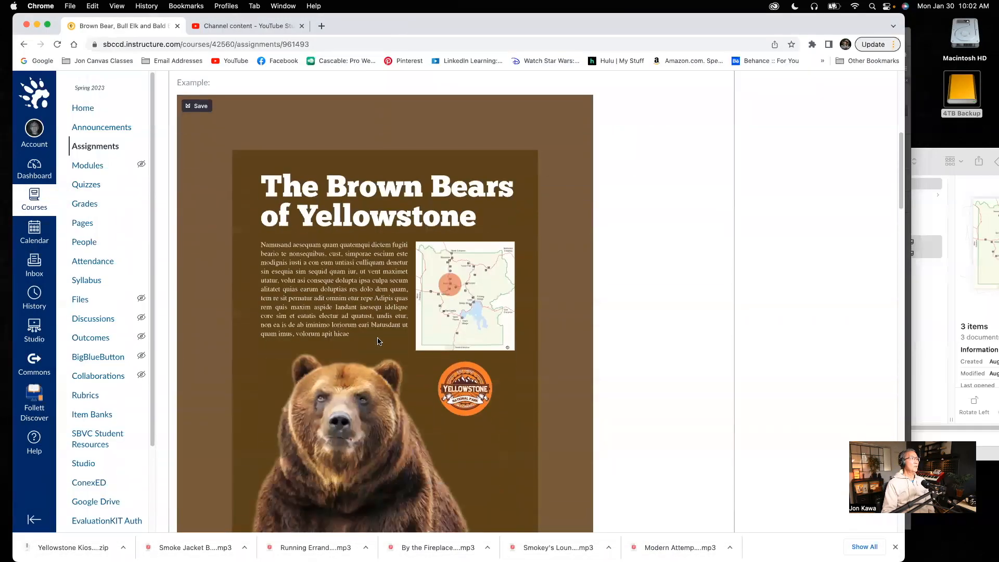
pyautogui.scroll(-3, 377, 338)
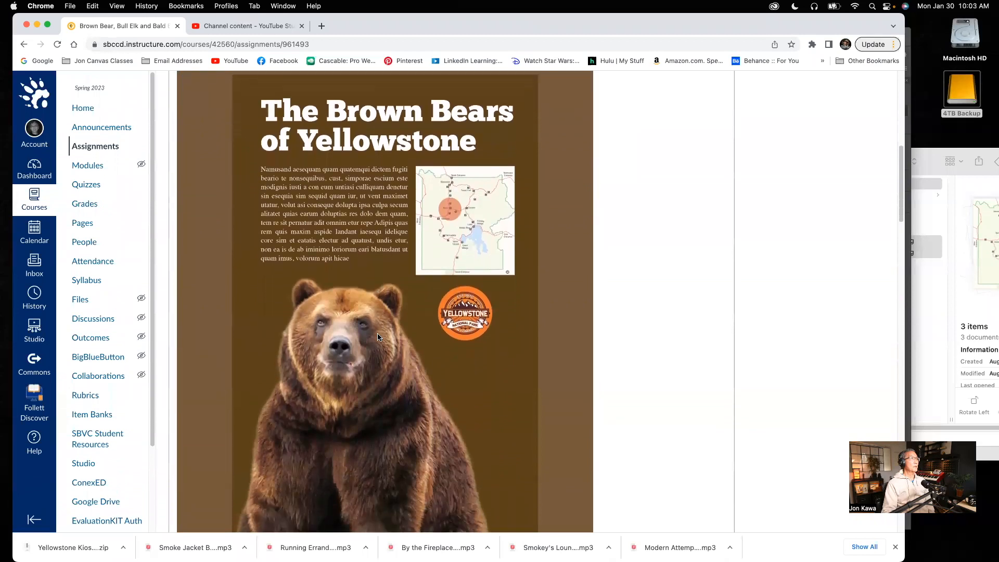
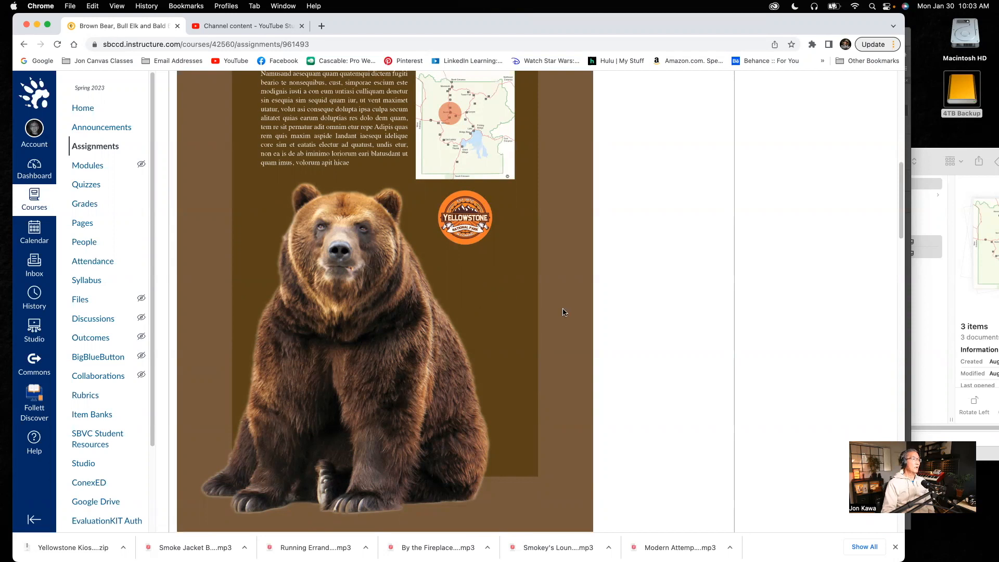
pyautogui.scroll(4, 563, 312)
pyautogui.scroll(-2, 563, 313)
pyautogui.scroll(-2, 562, 313)
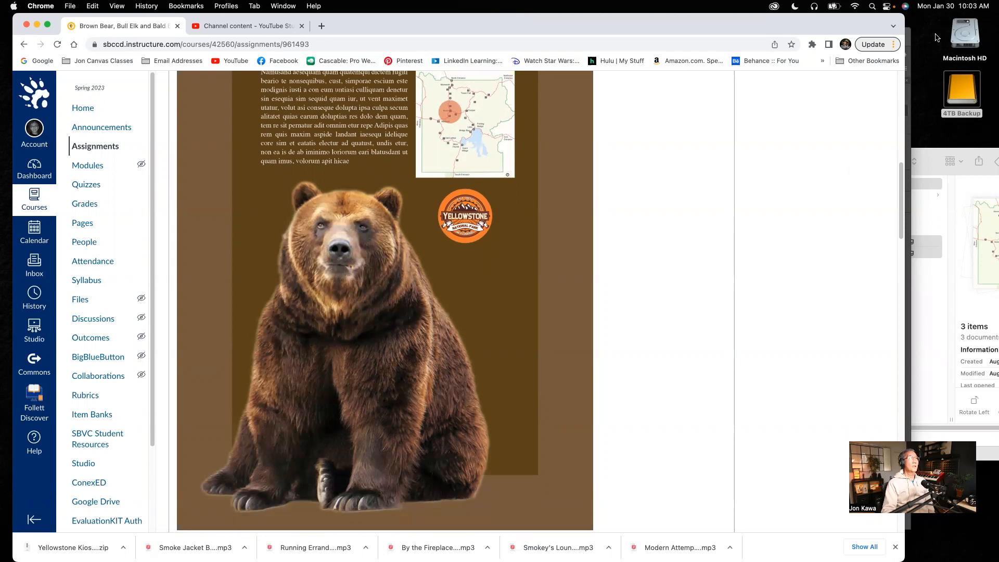
pyautogui.moveTo(820, 19); pyautogui.dragTo(808, 20)
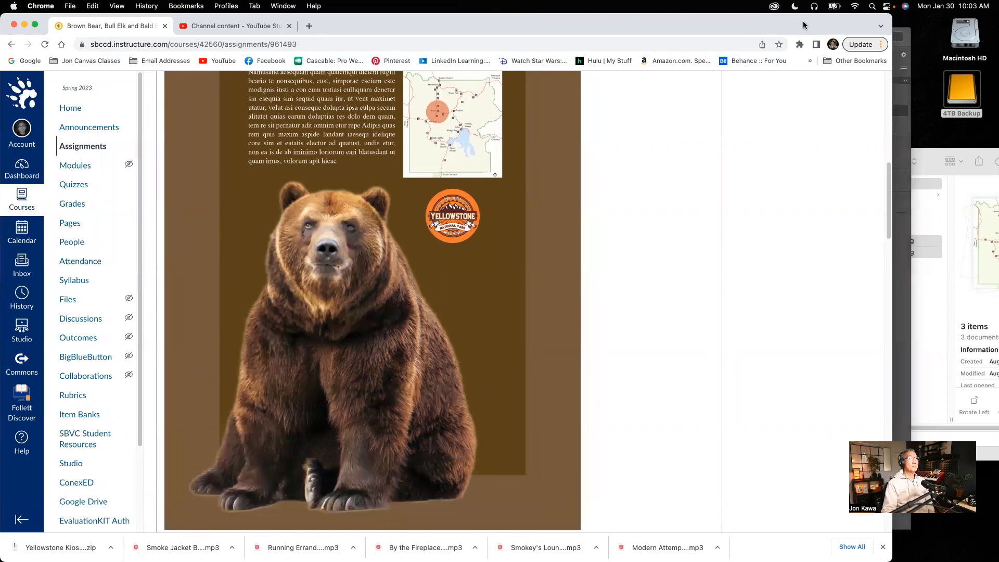
# Step: Back in InDesign, enlarge the bear image to about 7.05 × 5.93 in and position it overlapping the inner rectangle's lower-left corner
pyautogui.click(897, 45)
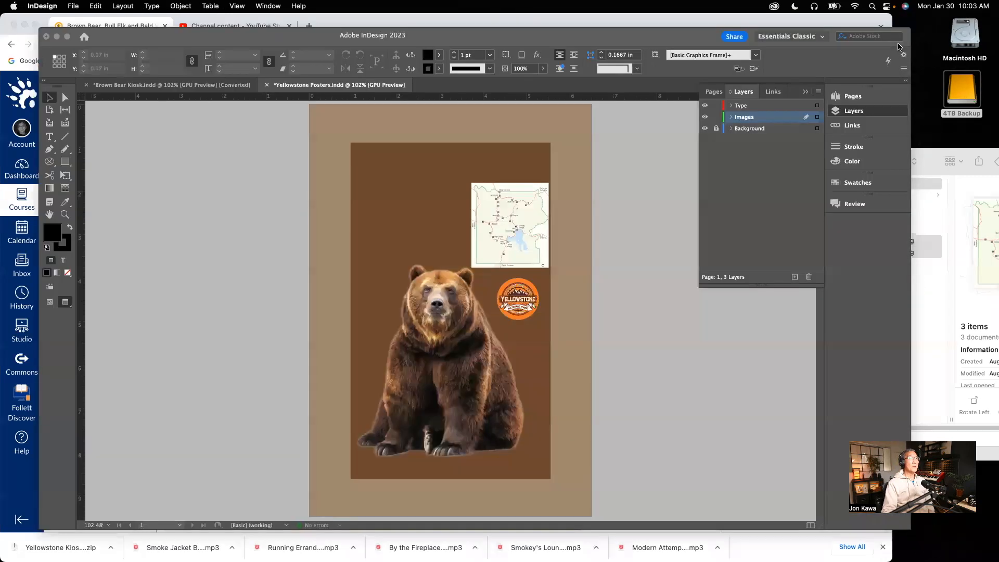
pyautogui.click(481, 386)
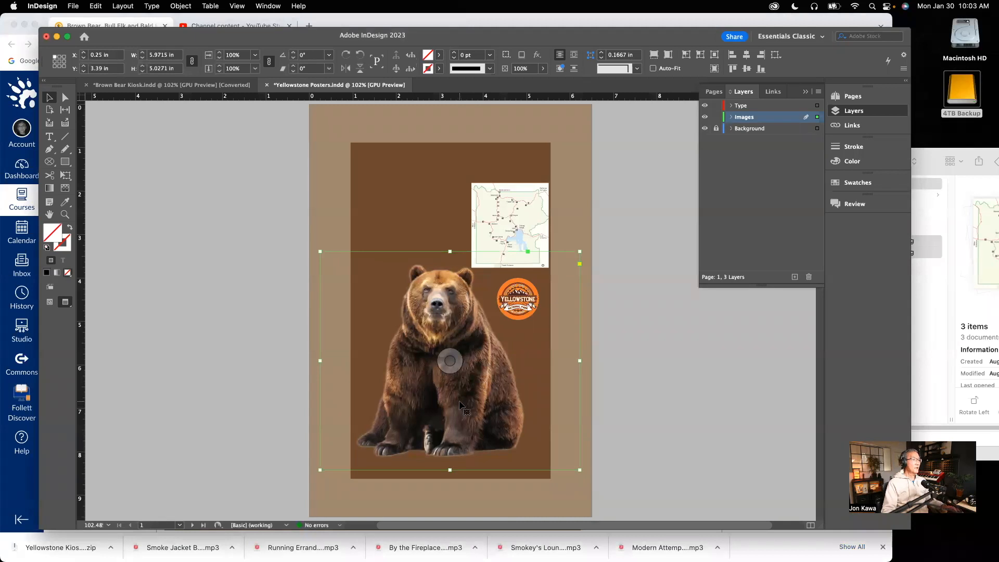
pyautogui.moveTo(466, 393); pyautogui.dragTo(443, 435)
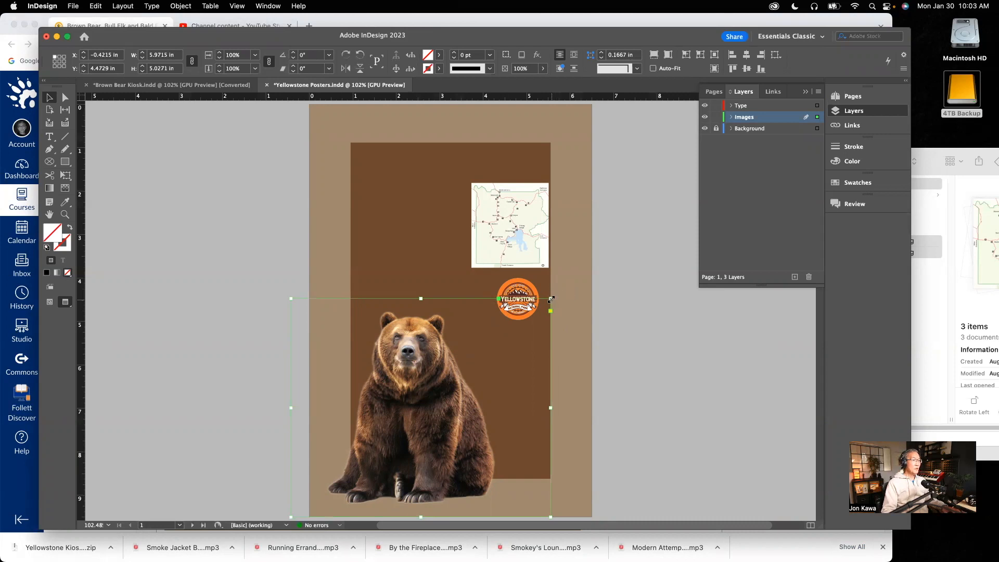
pyautogui.moveTo(551, 299); pyautogui.dragTo(580, 260)
pyautogui.moveTo(488, 361); pyautogui.dragTo(473, 364)
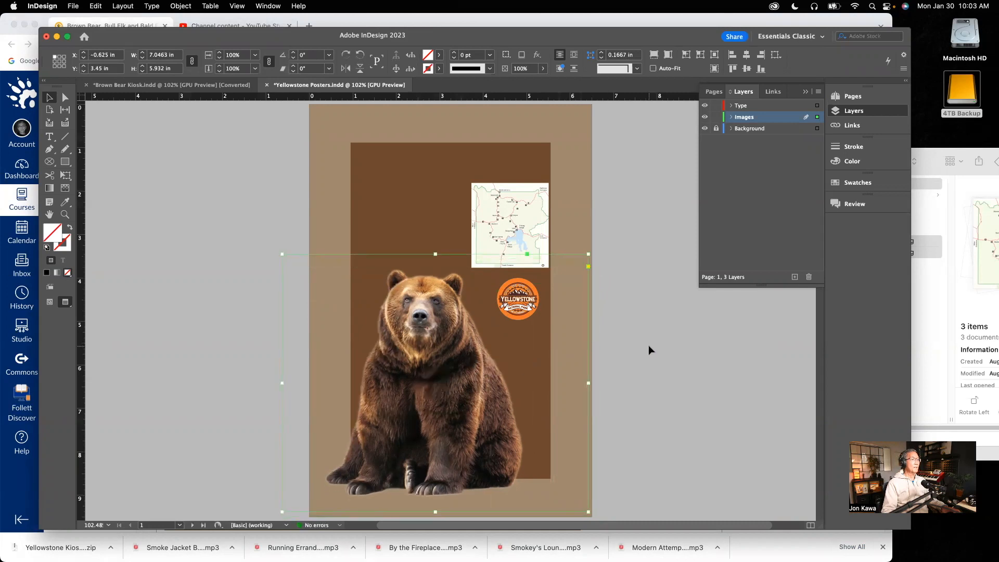
pyautogui.click(656, 370)
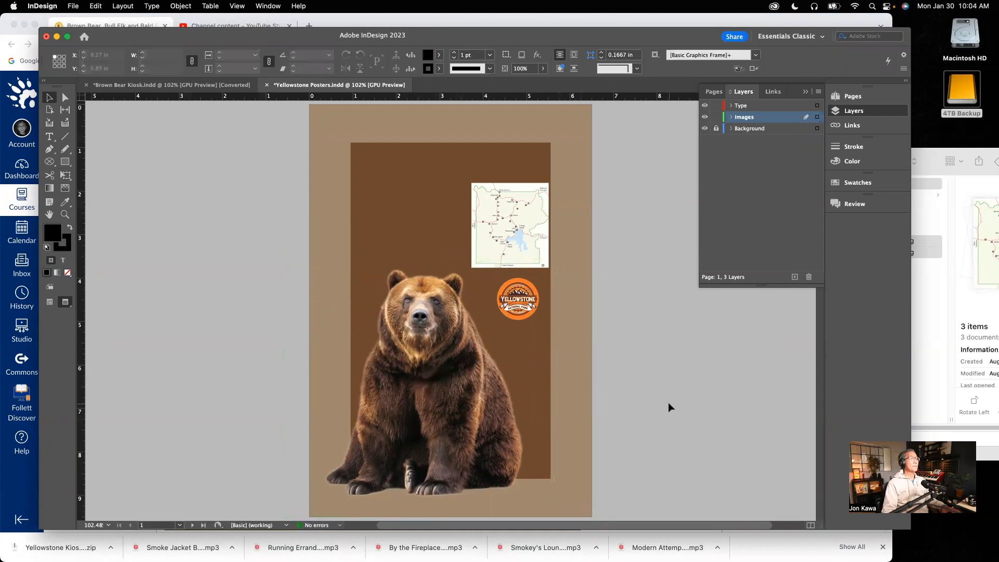
# Step: Using the Brown Bear Kiosk layout as reference, shrink the map to about 1.49 × 1.64 in and position it above the logo, inside the rectangle's edge
pyautogui.click(171, 84)
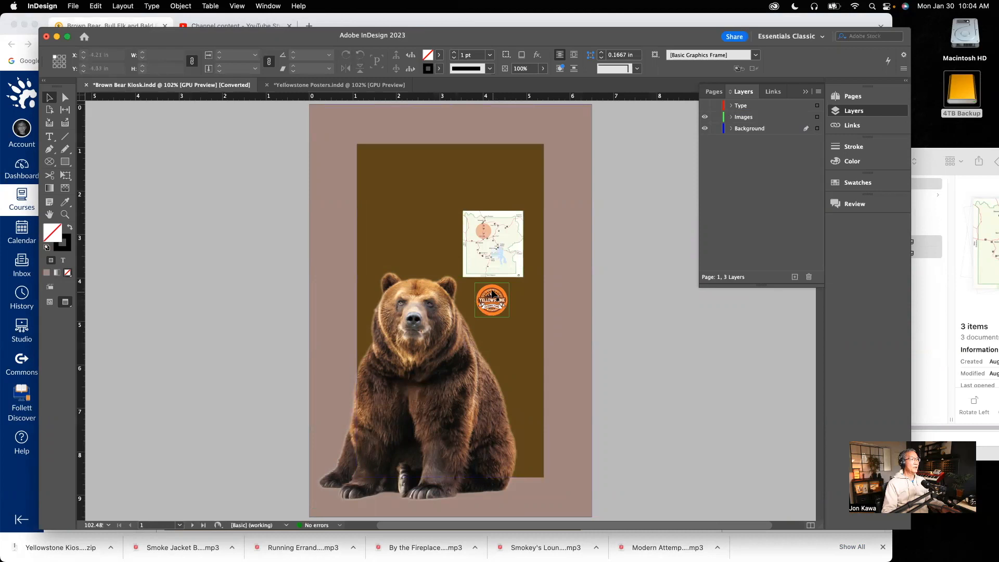
pyautogui.click(352, 85)
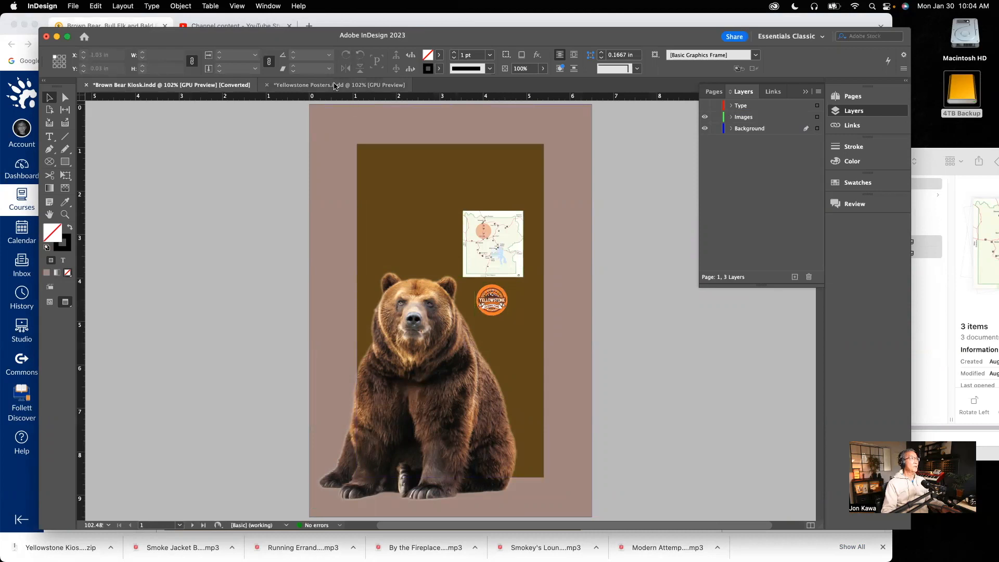
pyautogui.click(529, 211)
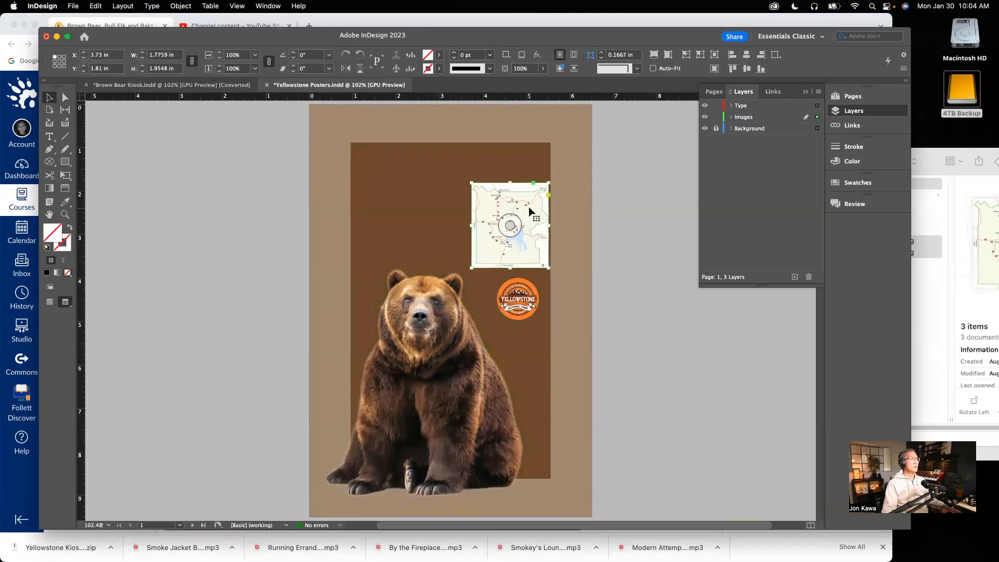
pyautogui.click(548, 183)
pyautogui.moveTo(546, 184); pyautogui.dragTo(531, 200)
pyautogui.moveTo(522, 261); pyautogui.dragTo(520, 263)
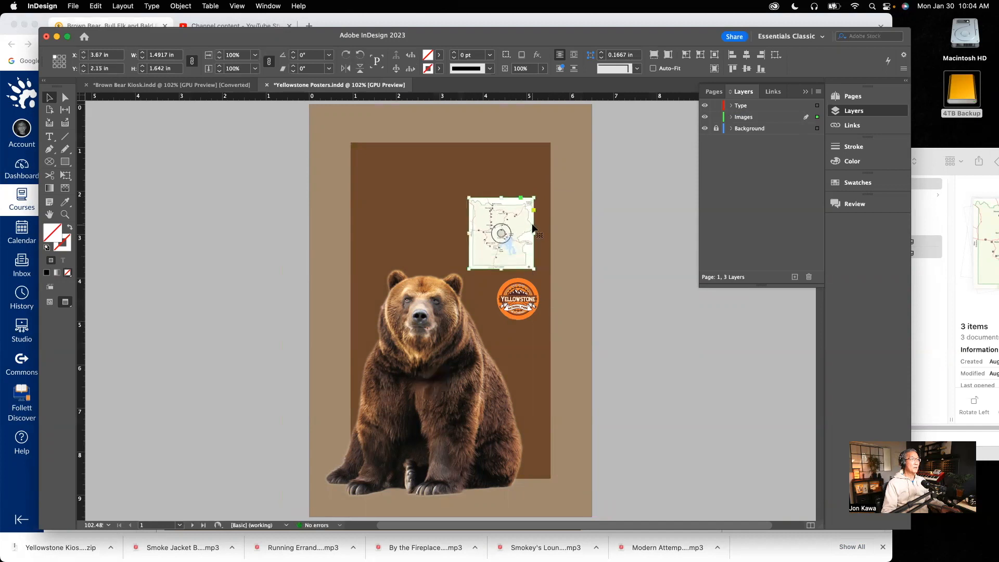
pyautogui.moveTo(527, 223); pyautogui.dragTo(529, 222)
# Step: Shrink the Yellowstone logo to about 0.93 in square, position it just beneath the map, and compare with the Brown Bear Kiosk layout
pyautogui.click(520, 294)
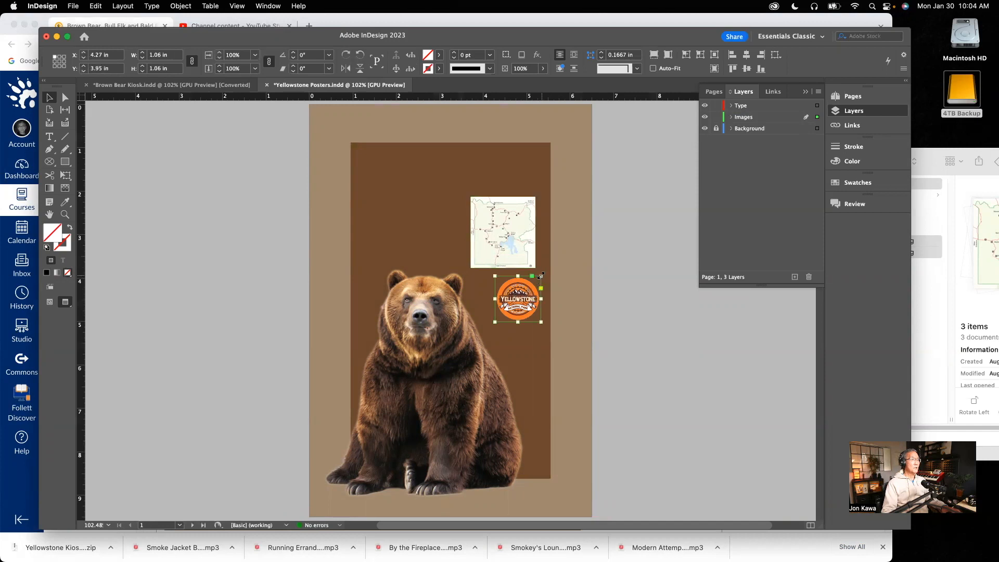
pyautogui.moveTo(542, 274); pyautogui.dragTo(517, 297)
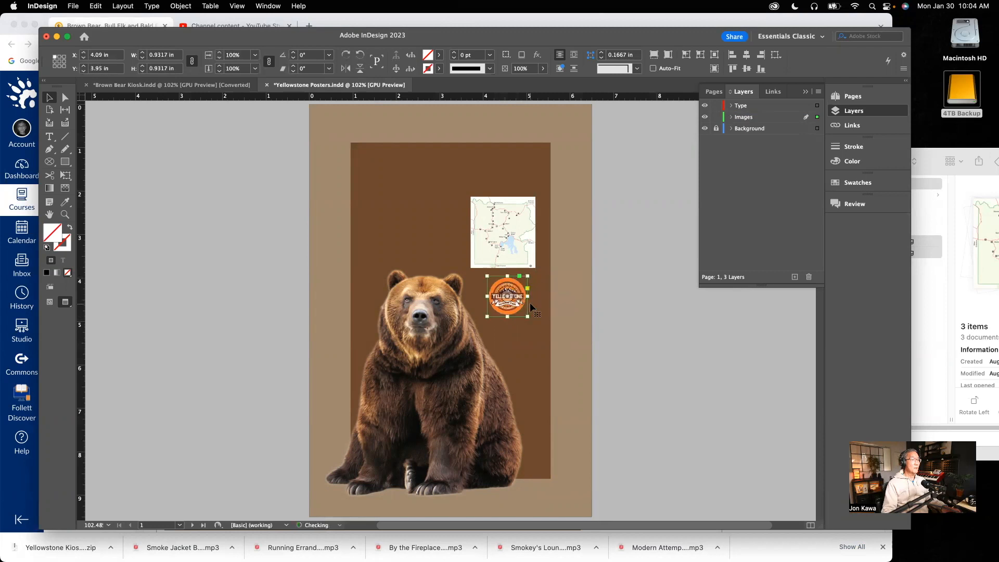
pyautogui.click(631, 229)
pyautogui.click(520, 298)
pyautogui.moveTo(520, 298); pyautogui.dragTo(518, 296)
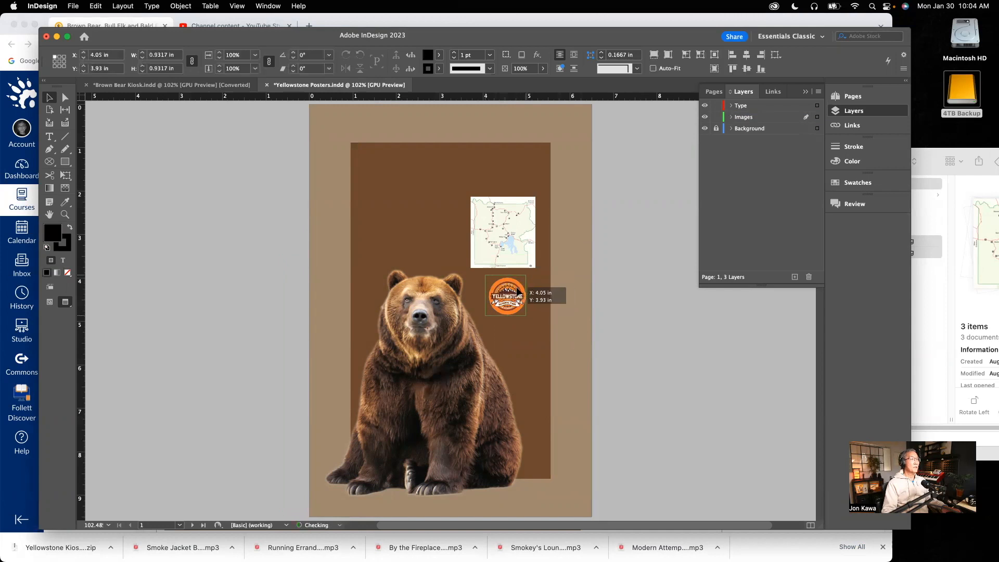
pyautogui.click(617, 236)
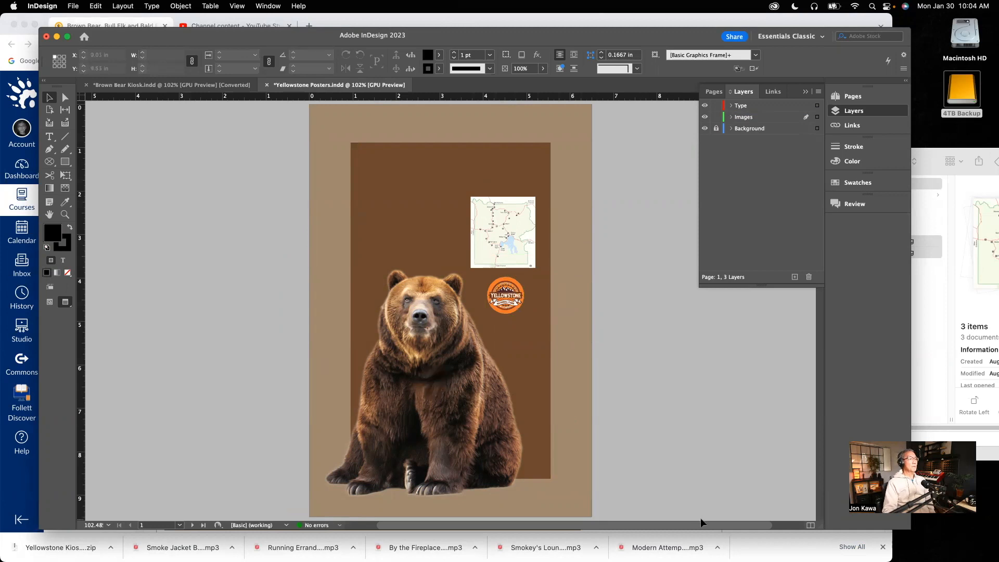
pyautogui.click(159, 86)
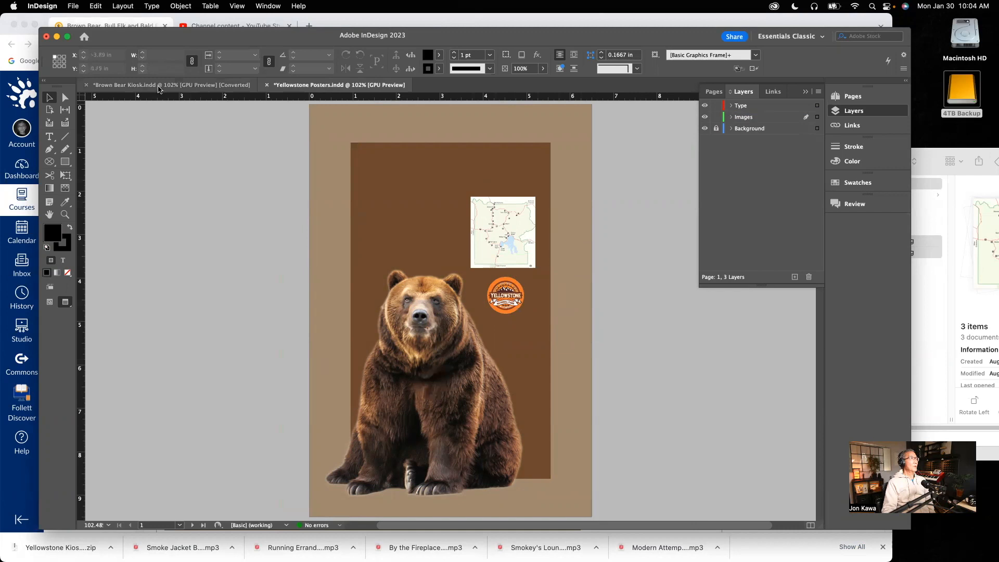
pyautogui.click(348, 87)
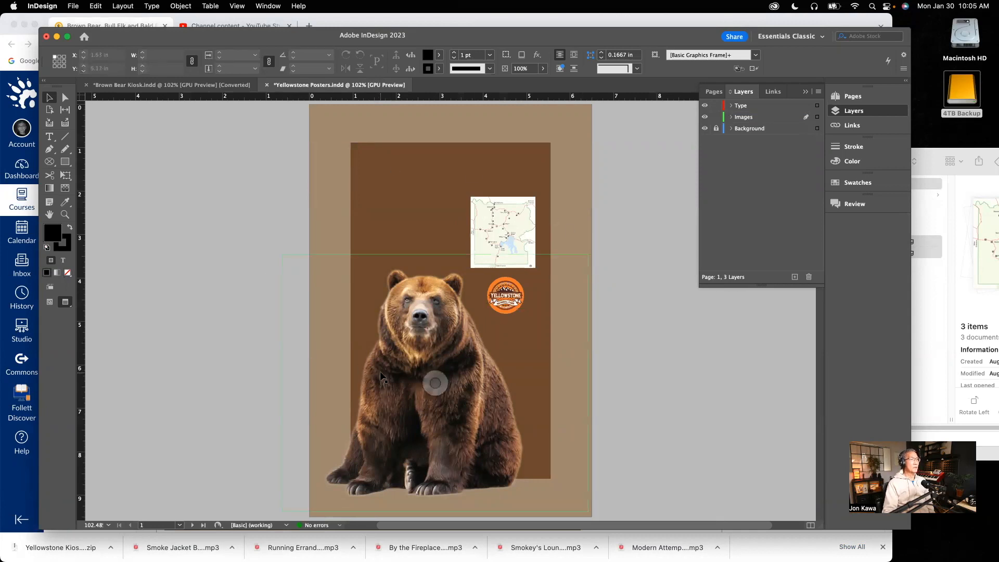
# Step: Crop the bear's image frame closely around the animal to about 5.12 × 5.64 in, and check which images can be selected
pyautogui.click(488, 384)
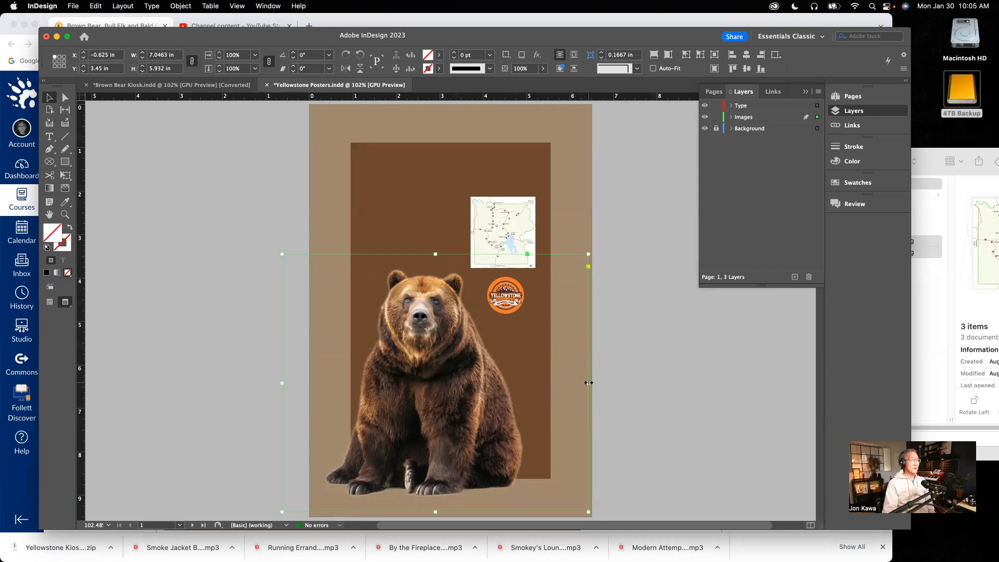
pyautogui.moveTo(588, 382); pyautogui.dragTo(541, 385)
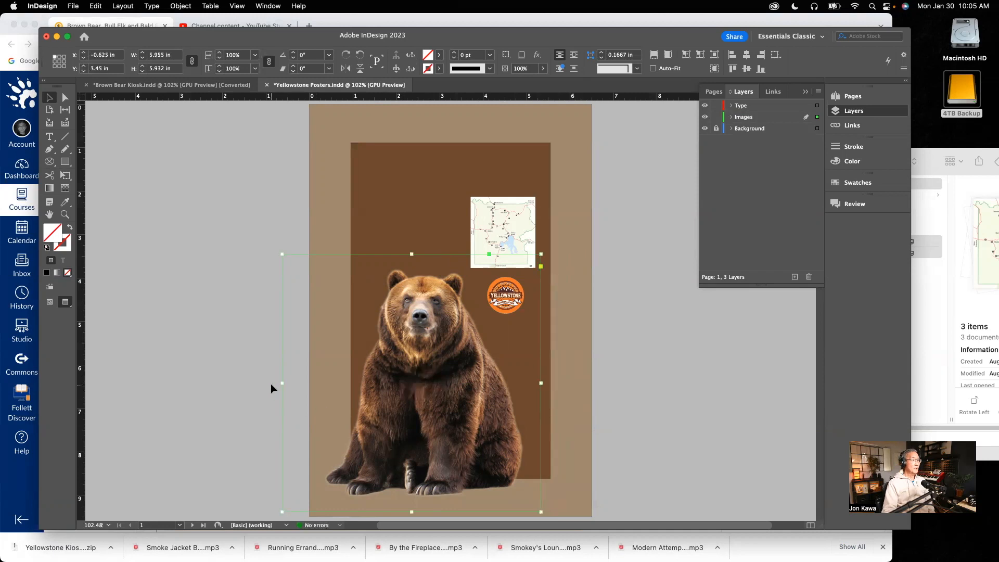
pyautogui.moveTo(283, 383); pyautogui.dragTo(319, 383)
pyautogui.moveTo(431, 512); pyautogui.dragTo(430, 504)
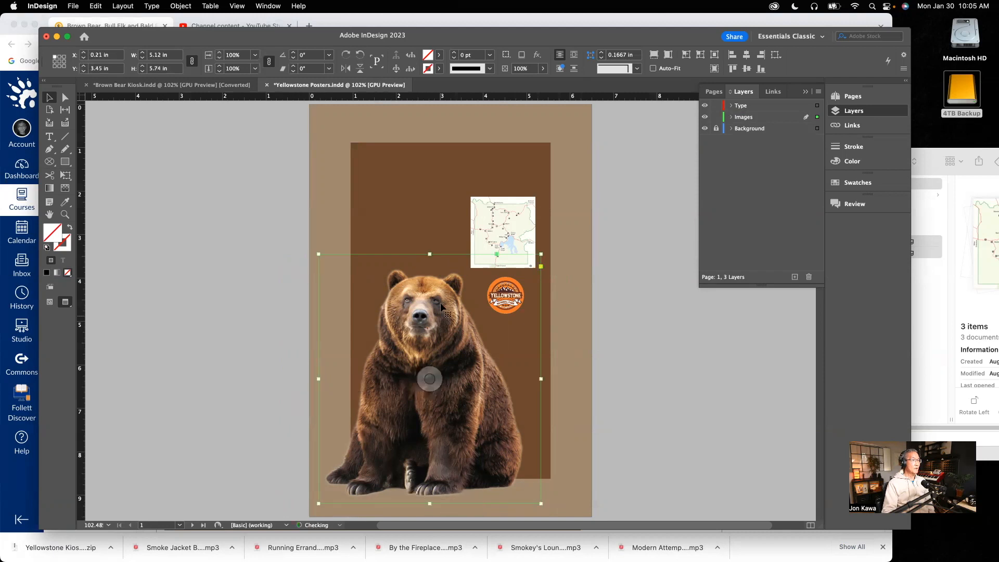
pyautogui.moveTo(430, 253); pyautogui.dragTo(430, 258)
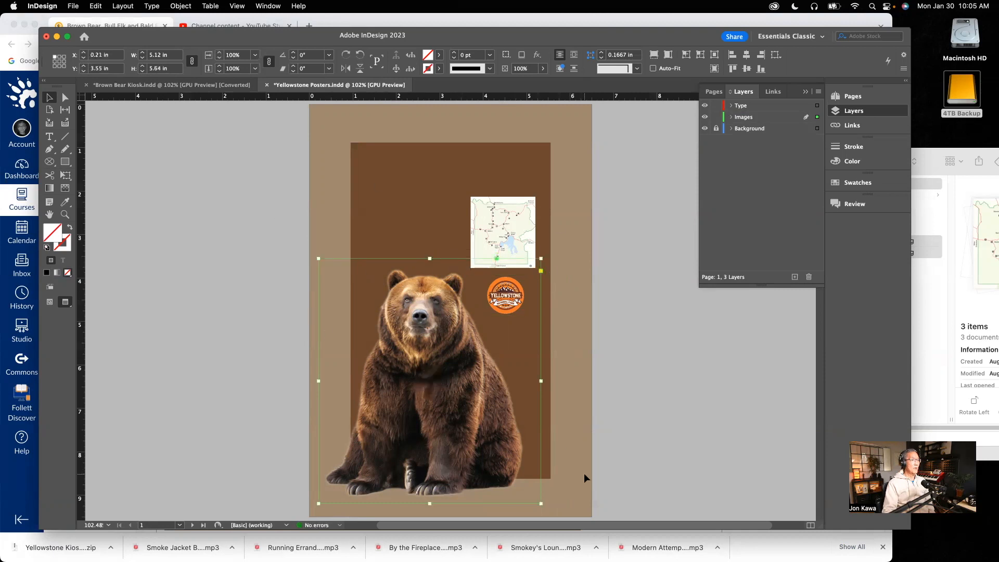
pyautogui.click(636, 352)
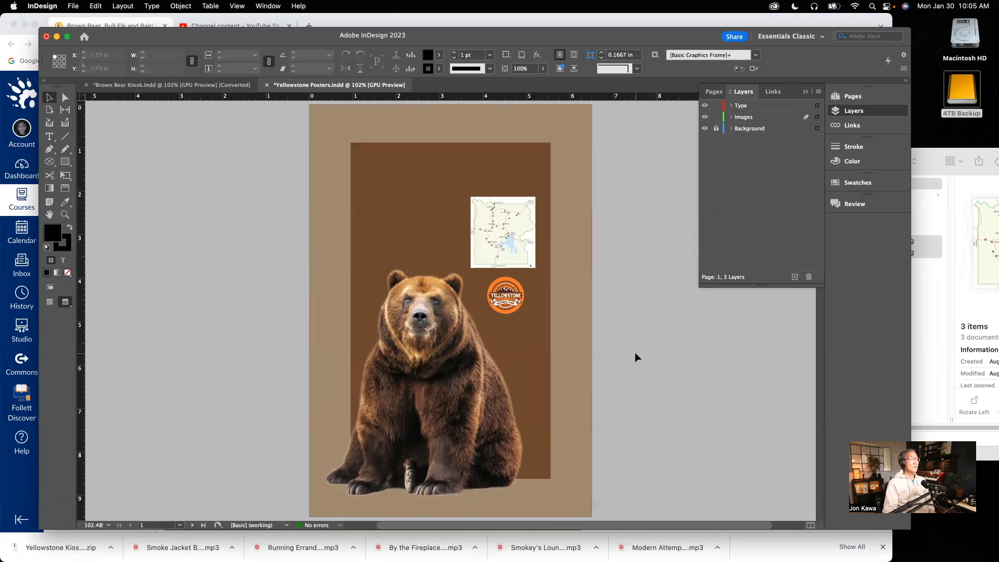
pyautogui.click(527, 245)
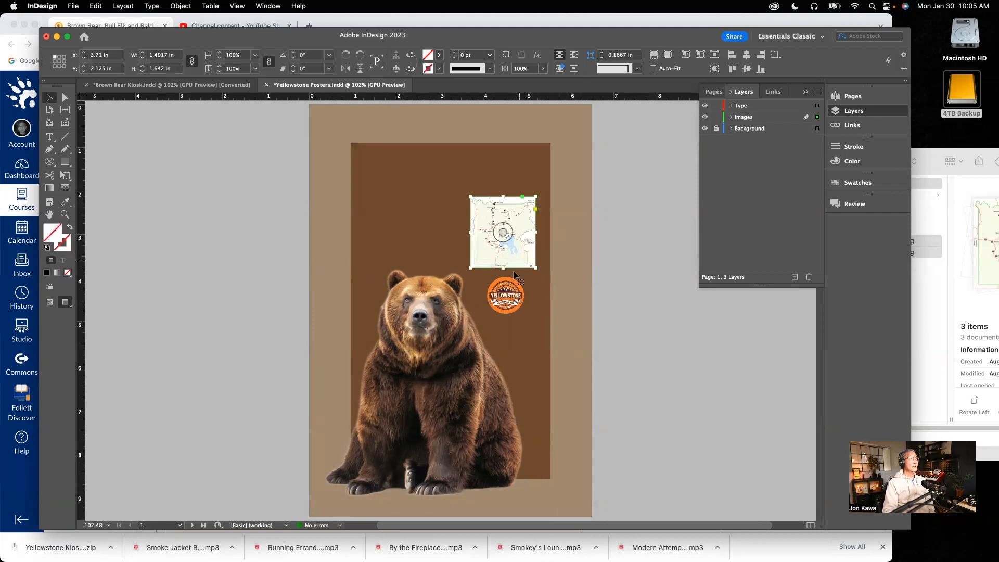
pyautogui.click(489, 312)
pyautogui.click(430, 380)
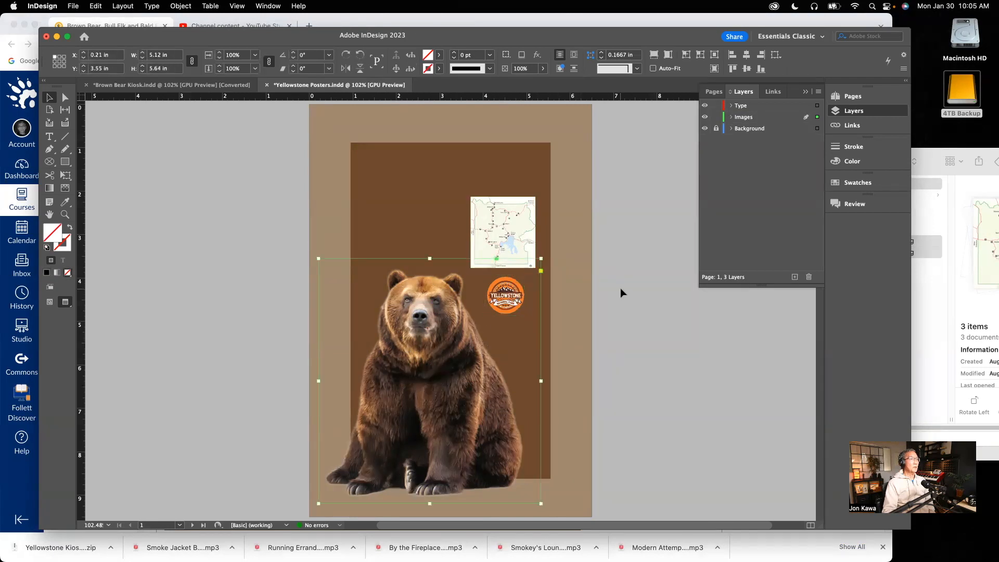
pyautogui.click(618, 316)
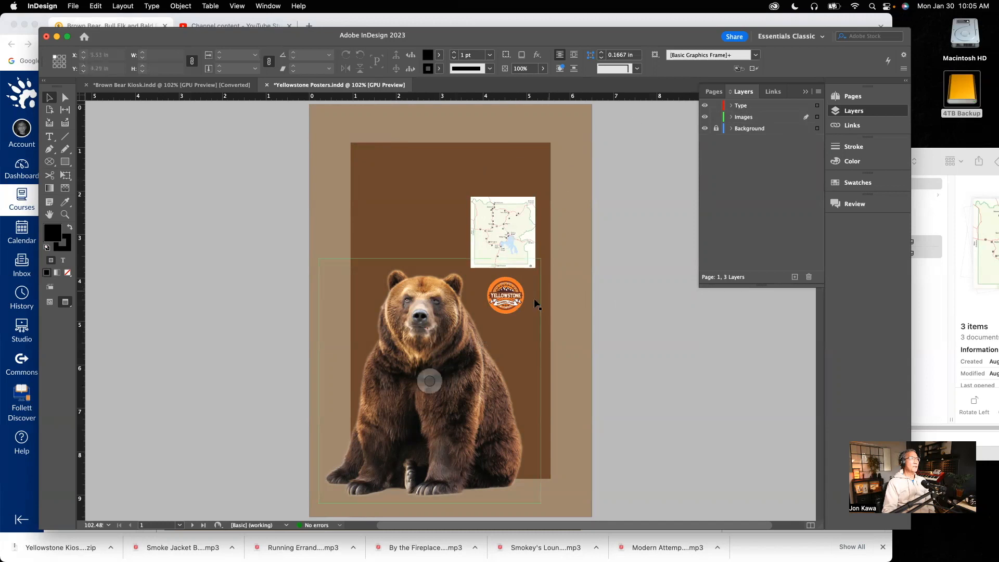
# Step: Lock the Images layer and draw a text frame on the Type layer across the upper part of the inner rectangle
pyautogui.click(717, 117)
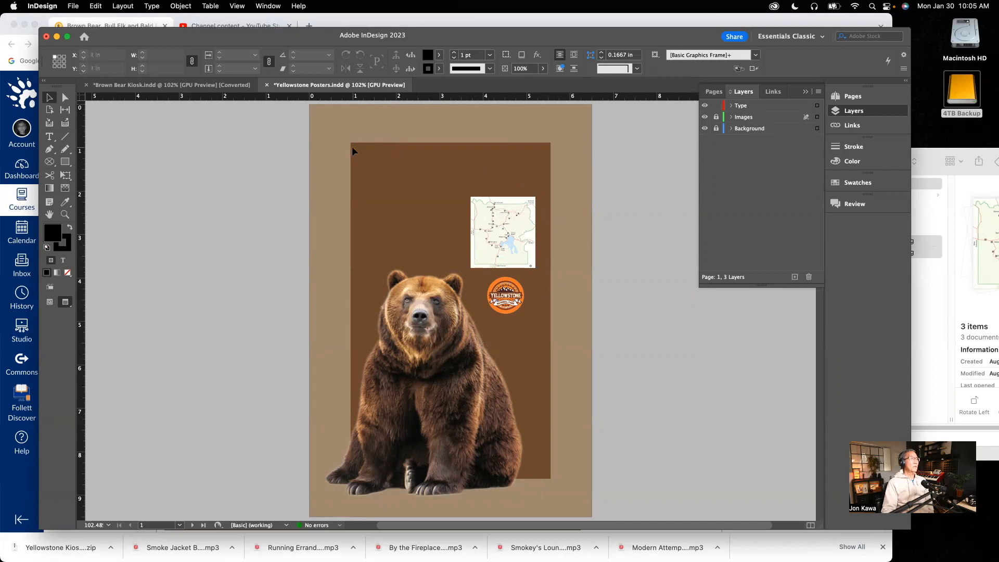
pyautogui.click(749, 106)
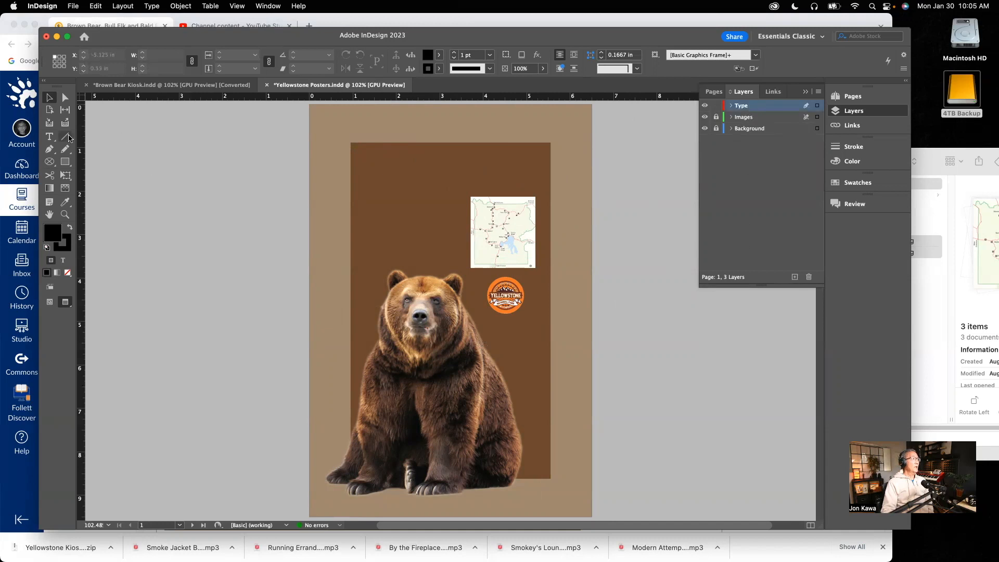
pyautogui.click(50, 137)
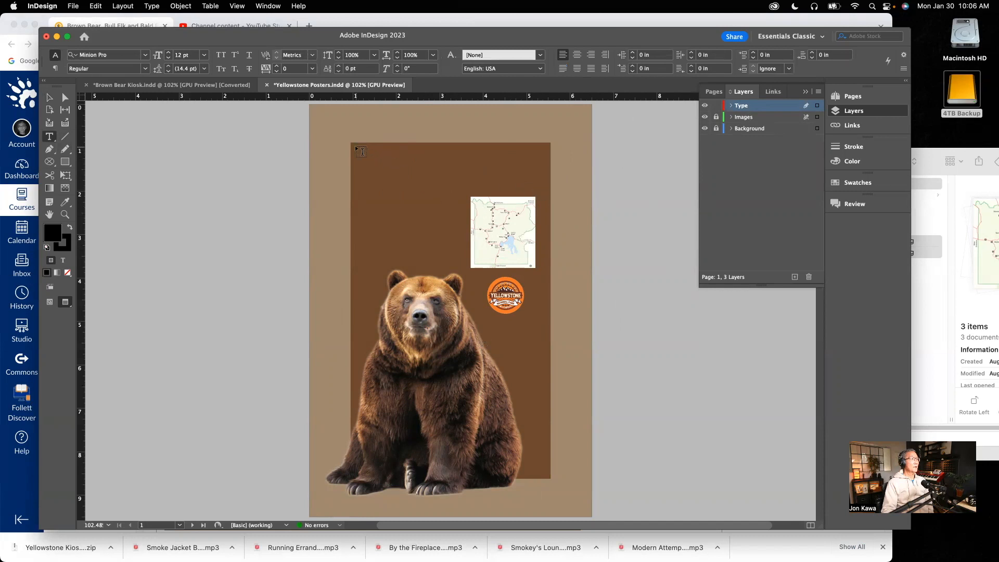
pyautogui.moveTo(358, 147); pyautogui.dragTo(546, 196)
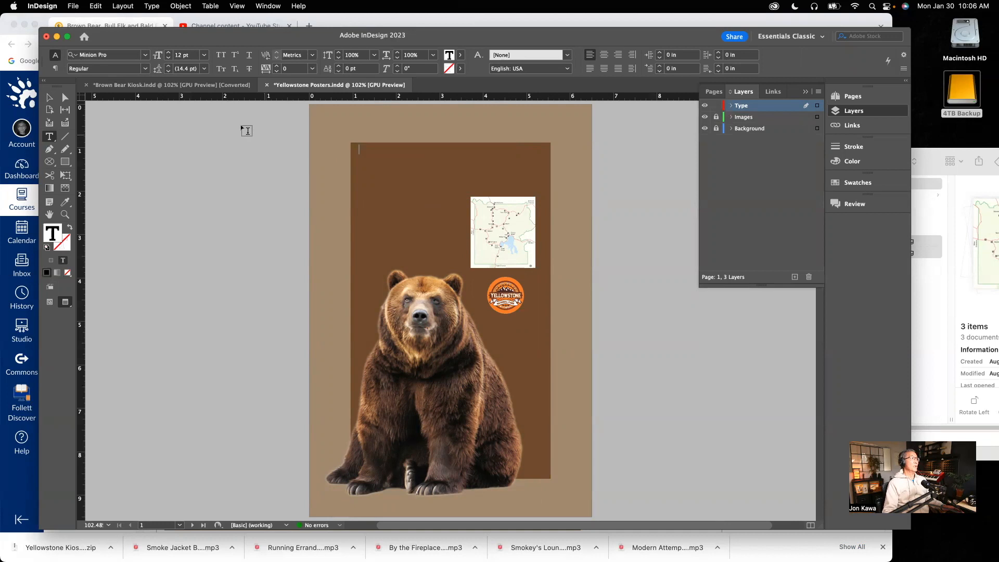
# Step: Show the Type layer in the Brown Bear Kiosk reference, and enter "The Brown Bears" in the Yellowstone Posters text frame
pyautogui.click(221, 92)
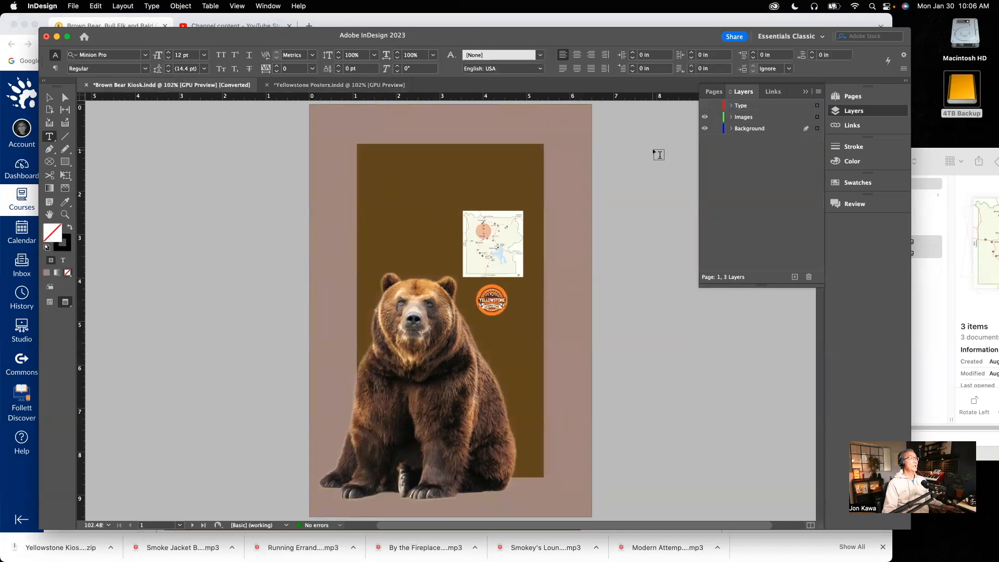
pyautogui.click(705, 106)
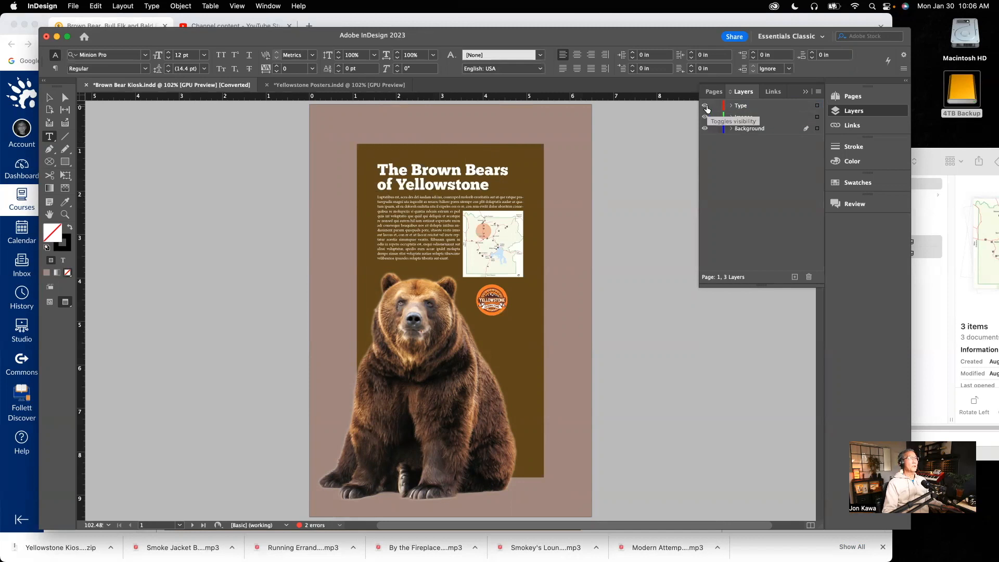
pyautogui.click(386, 85)
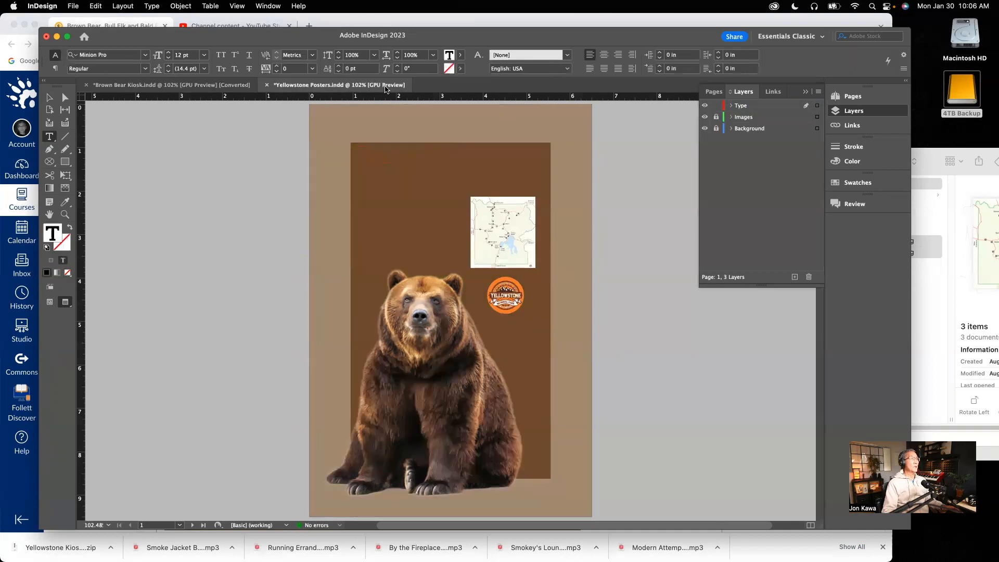
pyautogui.click(402, 158)
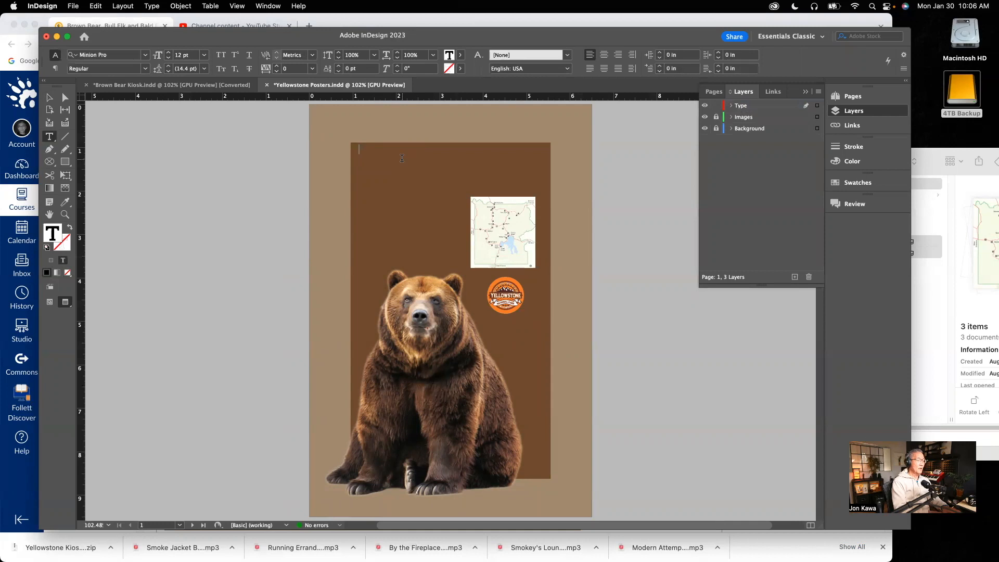
pyautogui.write('The Brown Bear')
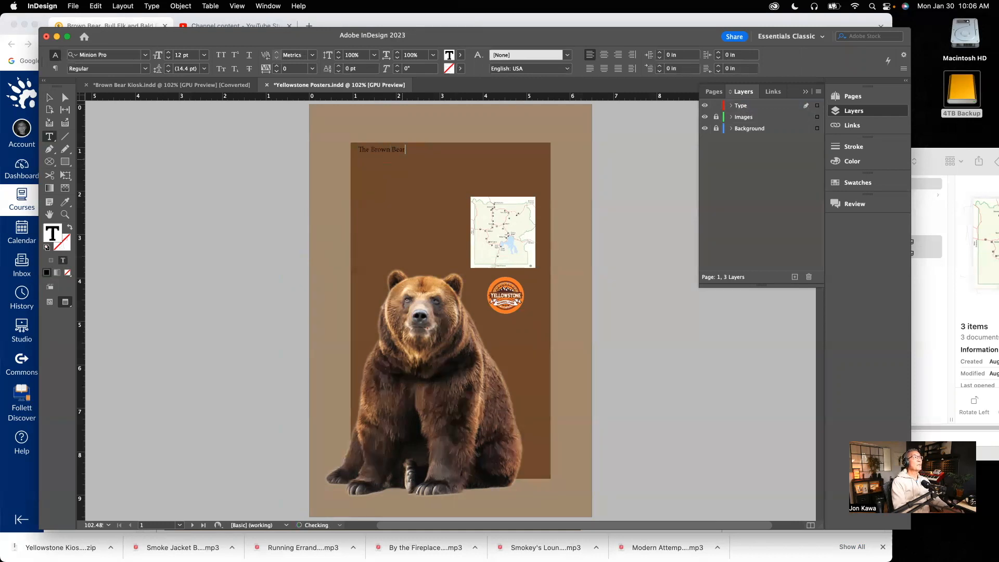
pyautogui.write('s')
# Step: Check the title's line break in the Brown Bear Kiosk reference, add "of Yellowstone" as the poster title's second line, and deselect the text
pyautogui.click(228, 85)
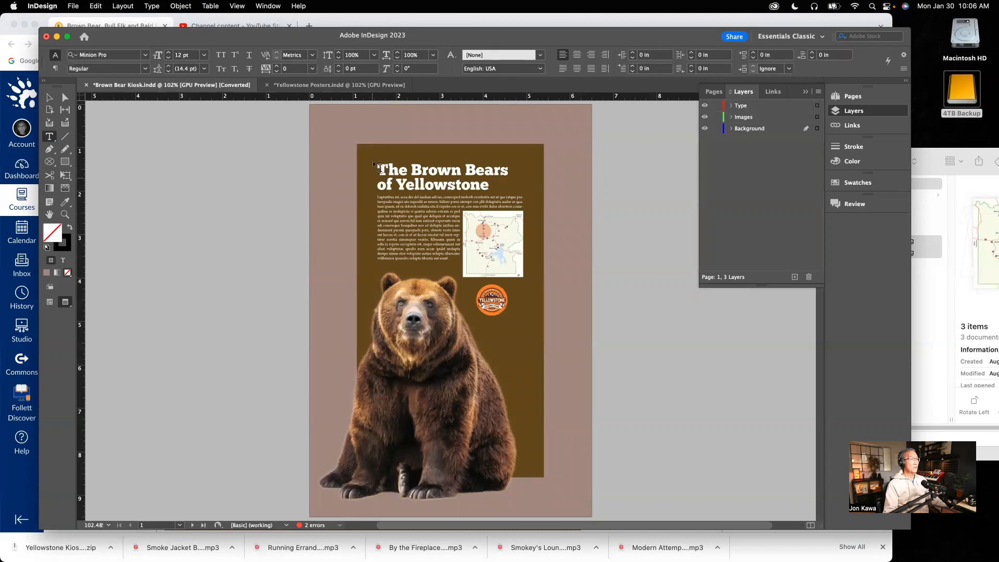
pyautogui.click(301, 85)
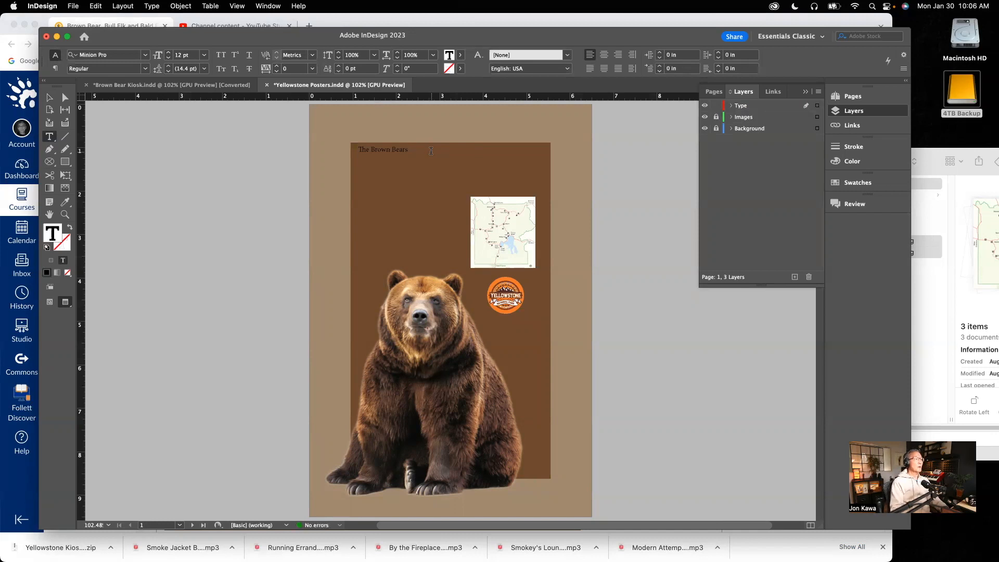
pyautogui.write('of Y')
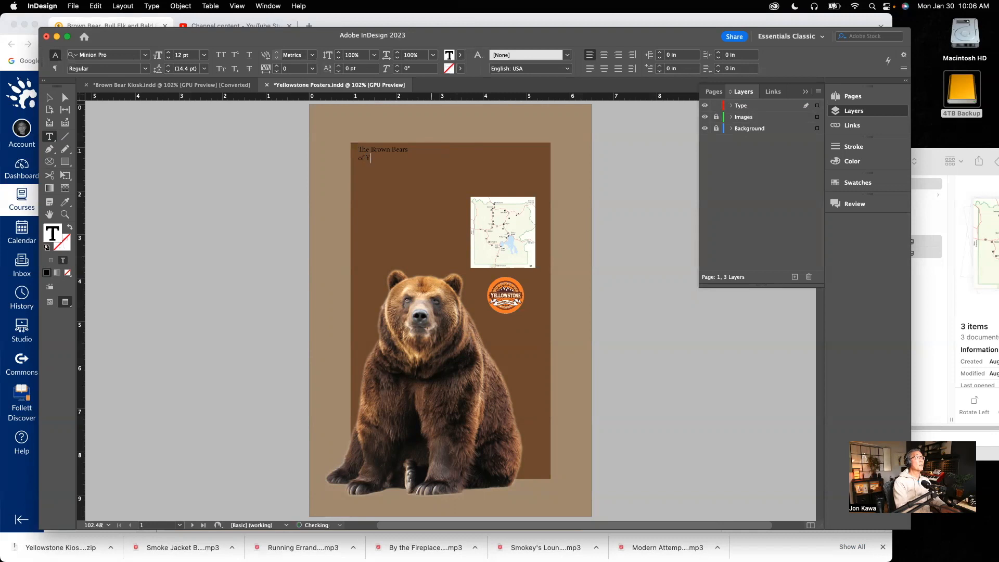
pyautogui.write('ellowstone')
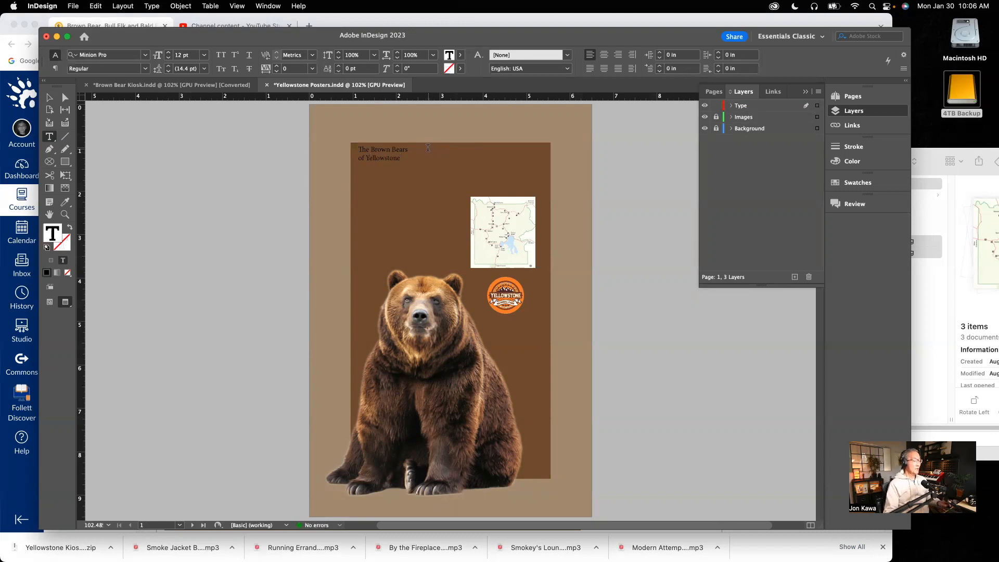
pyautogui.keyDown('super'); pyautogui.click(334, 156); pyautogui.keyUp('super')
pyautogui.click(249, 156)
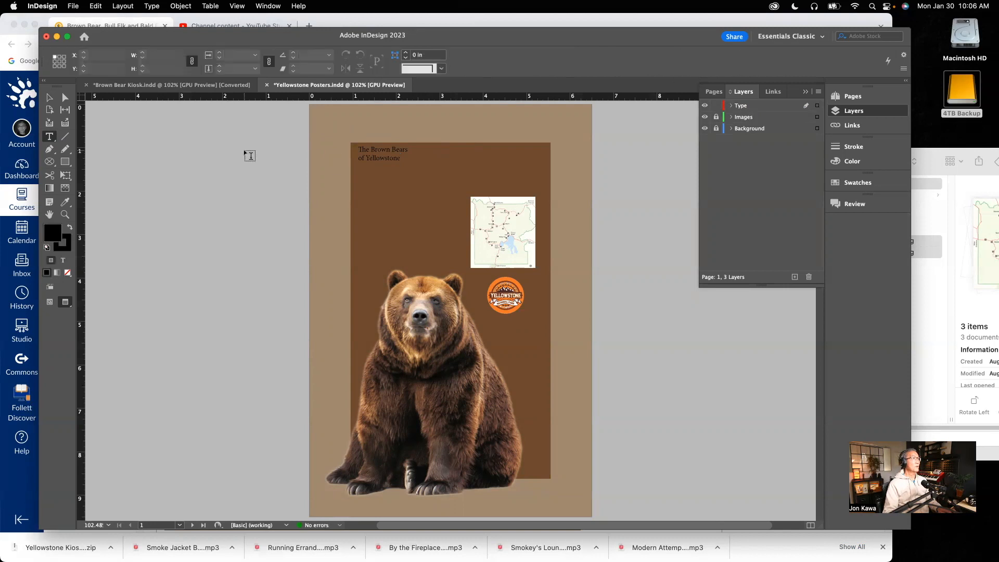
# Step: Colour both lines of the title text with the [Paper] swatch
pyautogui.moveTo(386, 158); pyautogui.dragTo(506, 257)
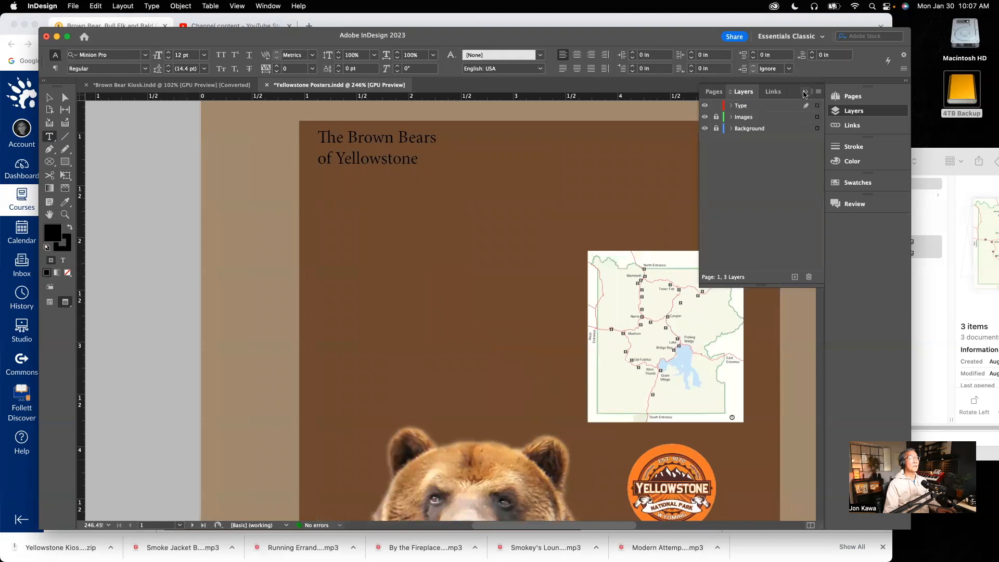
pyautogui.click(805, 92)
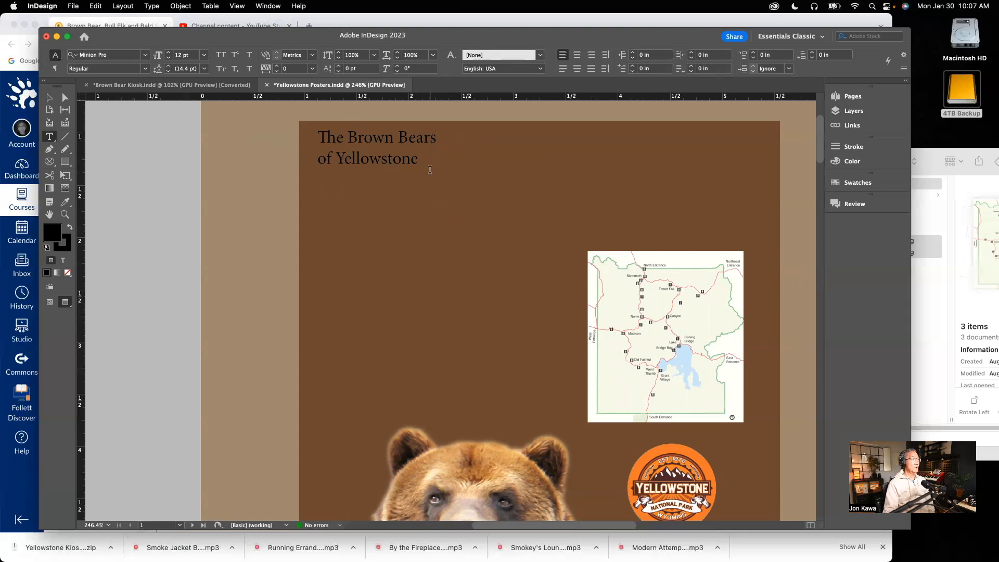
pyautogui.moveTo(417, 160); pyautogui.dragTo(301, 142)
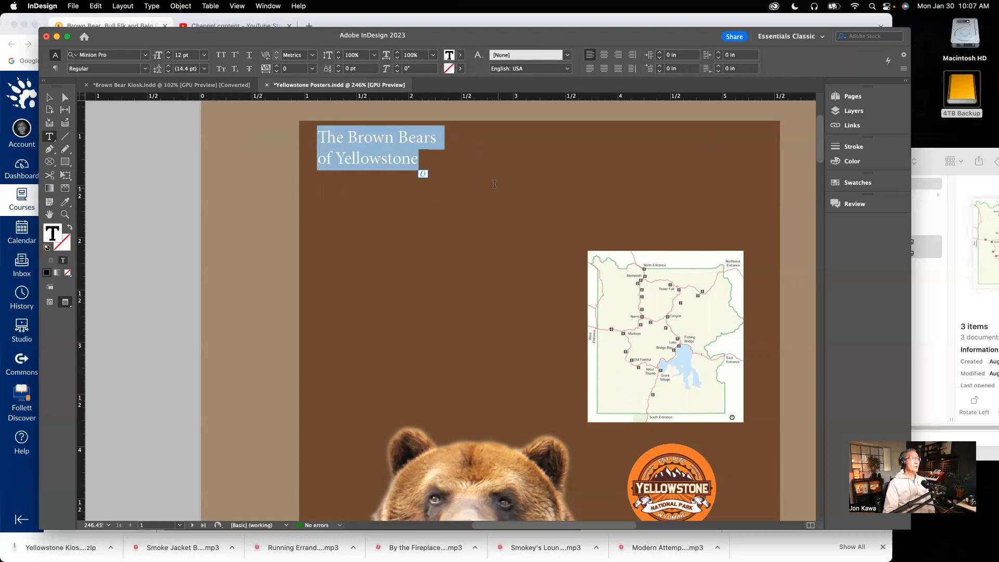
pyautogui.click(857, 182)
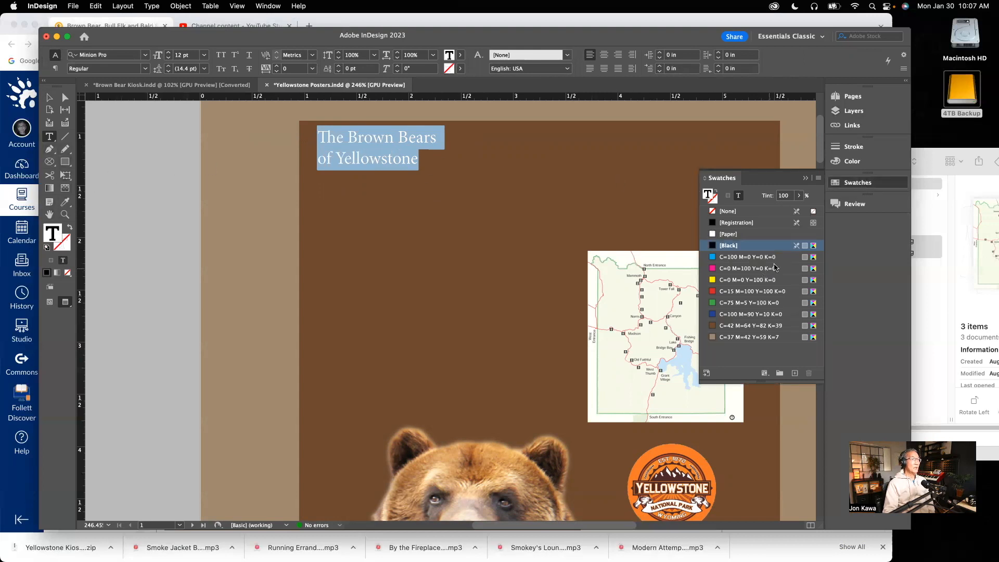
pyautogui.click(728, 234)
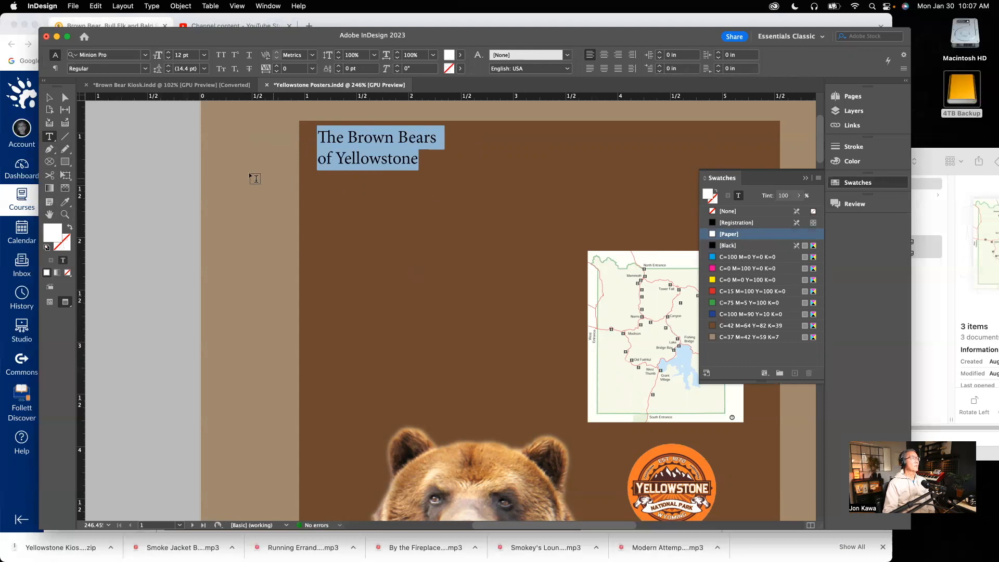
pyautogui.click(147, 143)
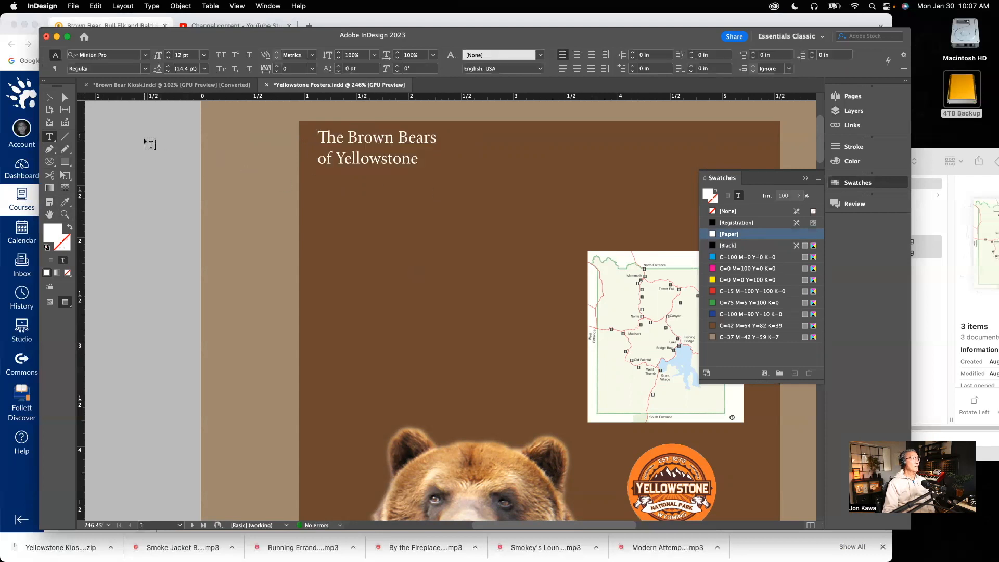
# Step: Set the font of both title lines to ChunkFive Ex and deselect the text
pyautogui.tripleClick(419, 162)
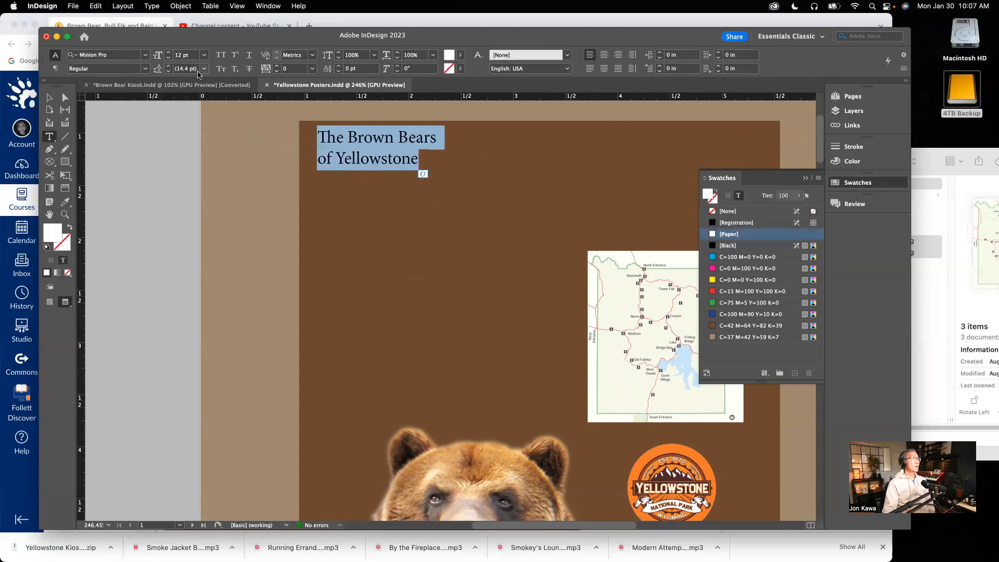
pyautogui.click(147, 55)
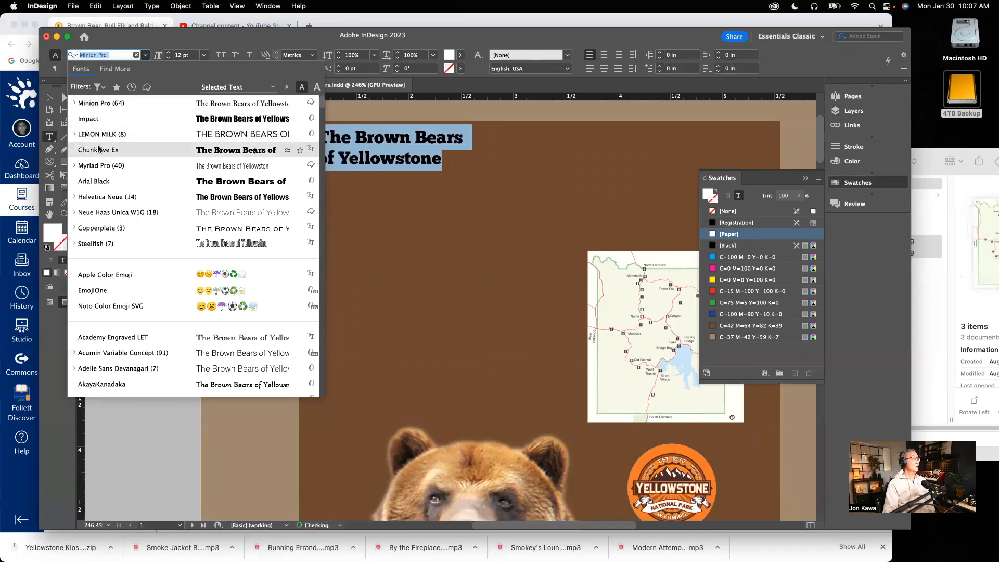
pyautogui.scroll(-15, 115, 345)
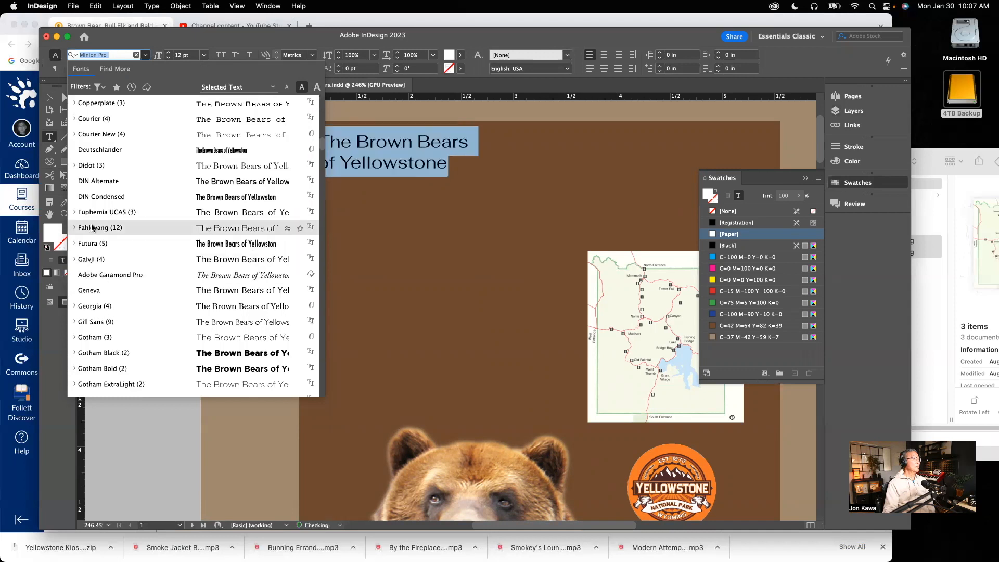
pyautogui.scroll(5, 95, 180)
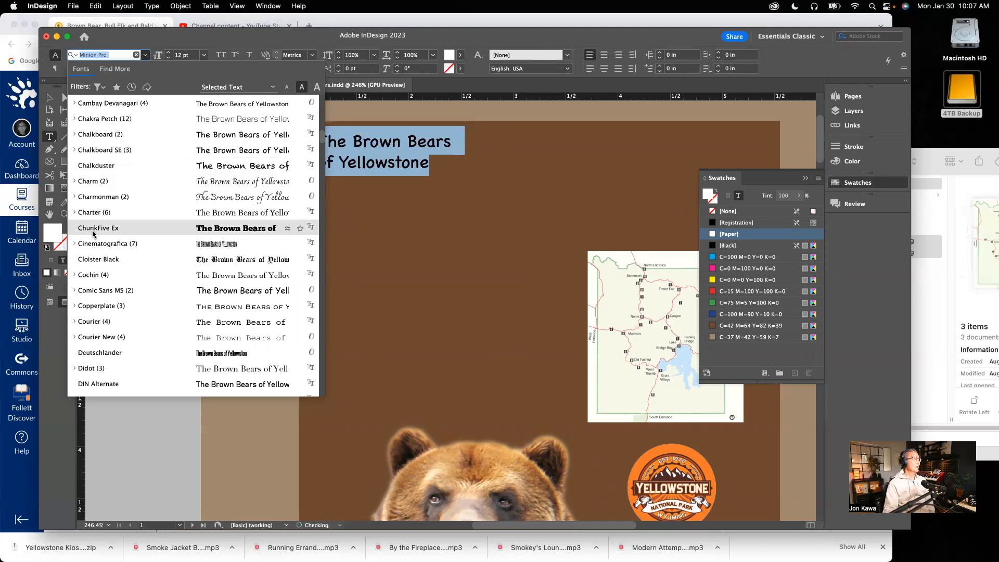
pyautogui.click(93, 229)
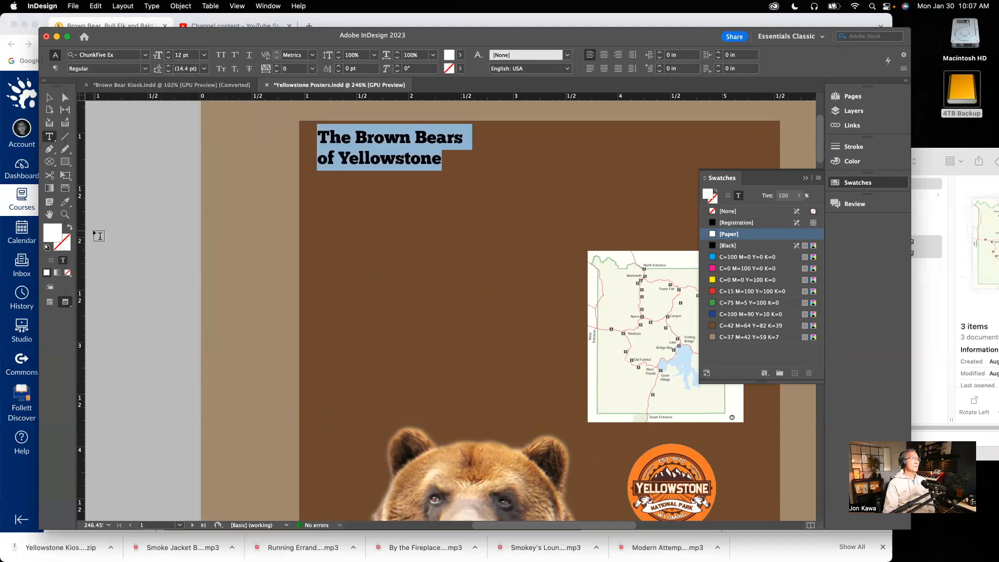
pyautogui.click(147, 181)
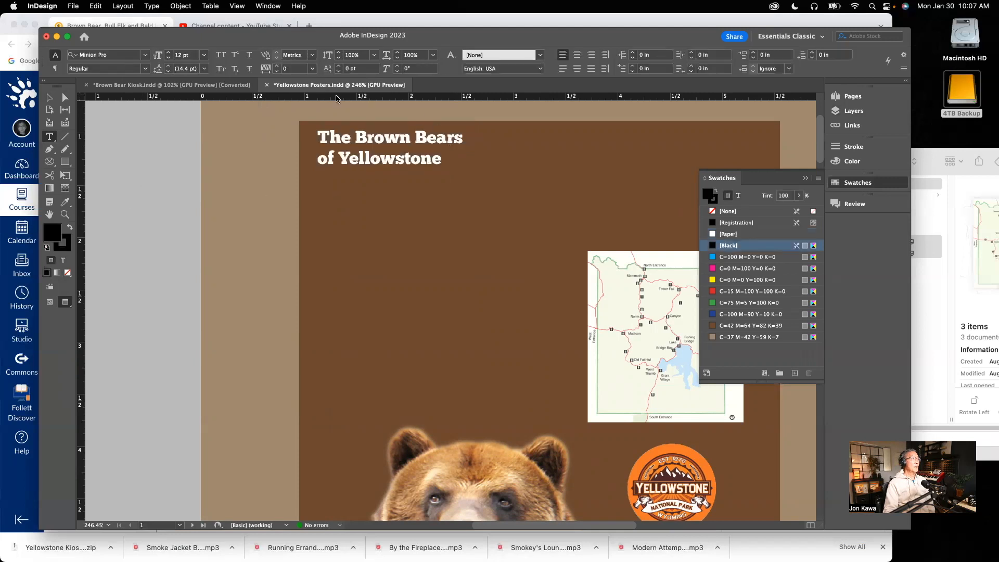
# Step: Check the title's type size and leading in the Brown Bear Kiosk reference, return to Yellowstone Posters, and collapse the swatches
pyautogui.click(177, 85)
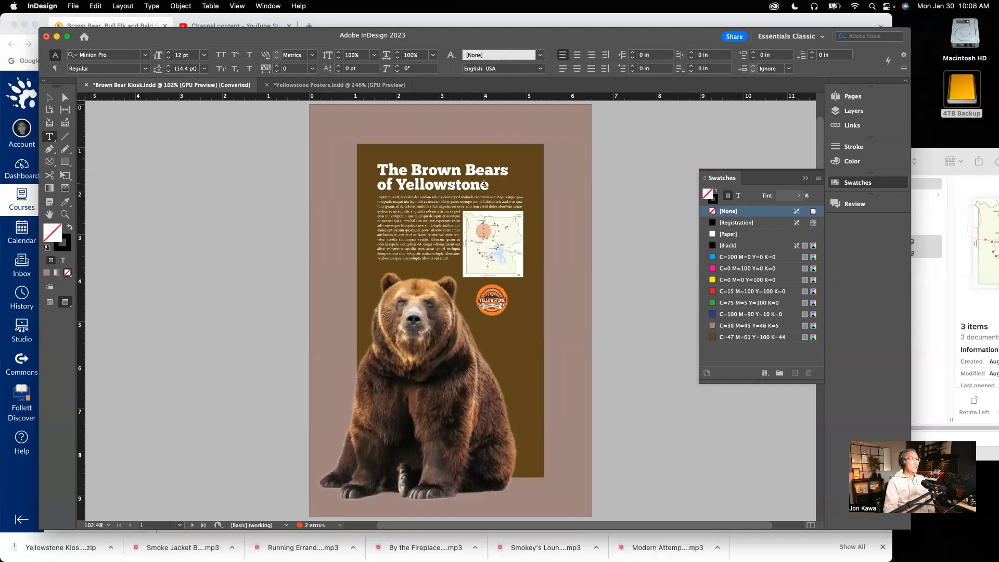
pyautogui.moveTo(484, 182); pyautogui.dragTo(376, 165)
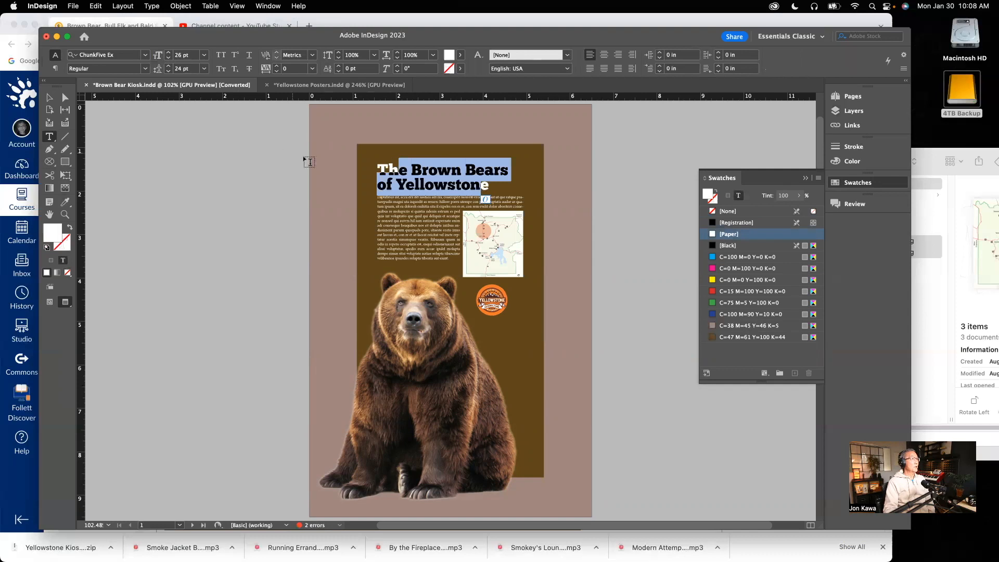
pyautogui.click(373, 202)
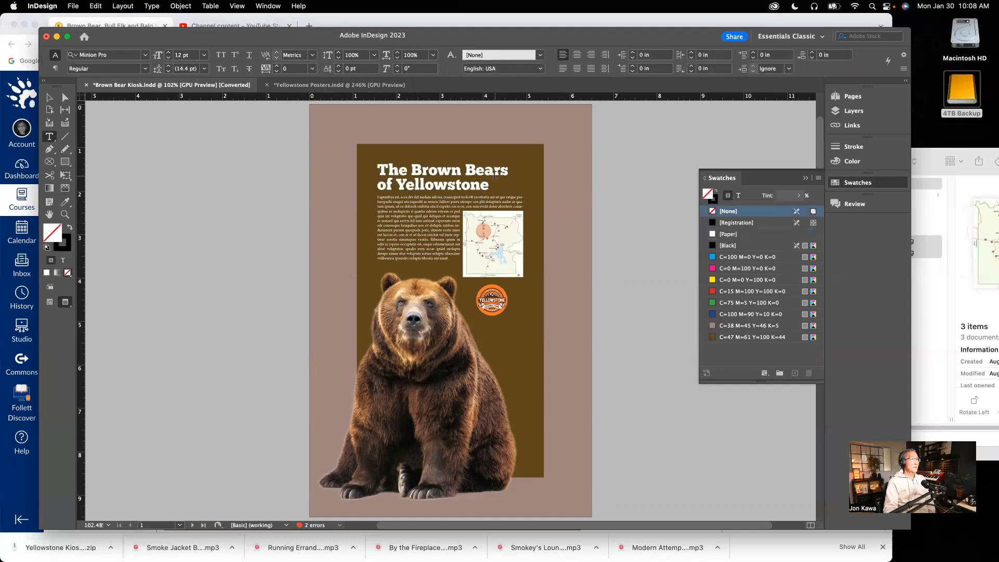
pyautogui.click(310, 85)
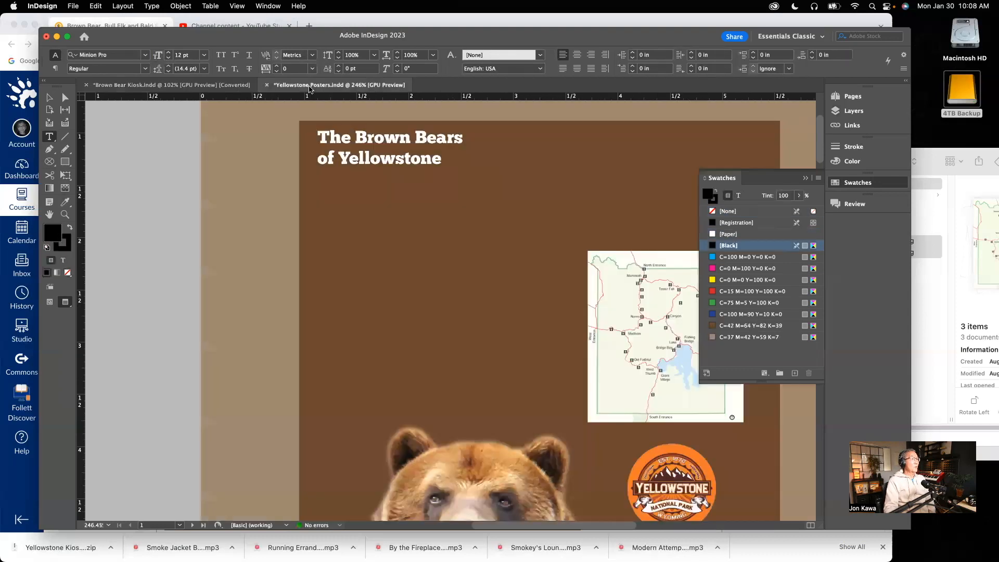
pyautogui.click(805, 178)
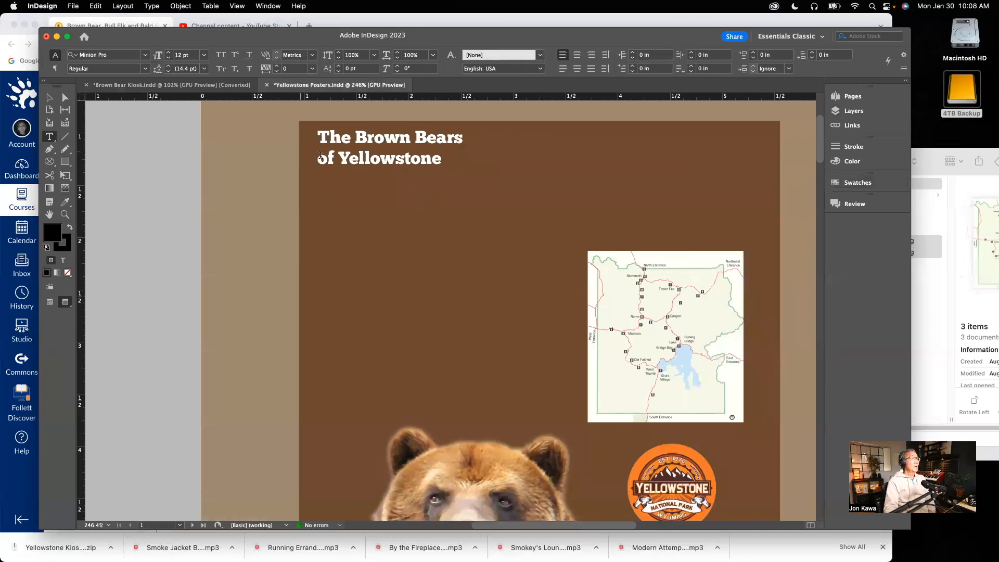
# Step: Shrink the title's text frame closely around the text, then scale frame and text together to about 4.15 in wide and 1.13 in high
pyautogui.click(50, 97)
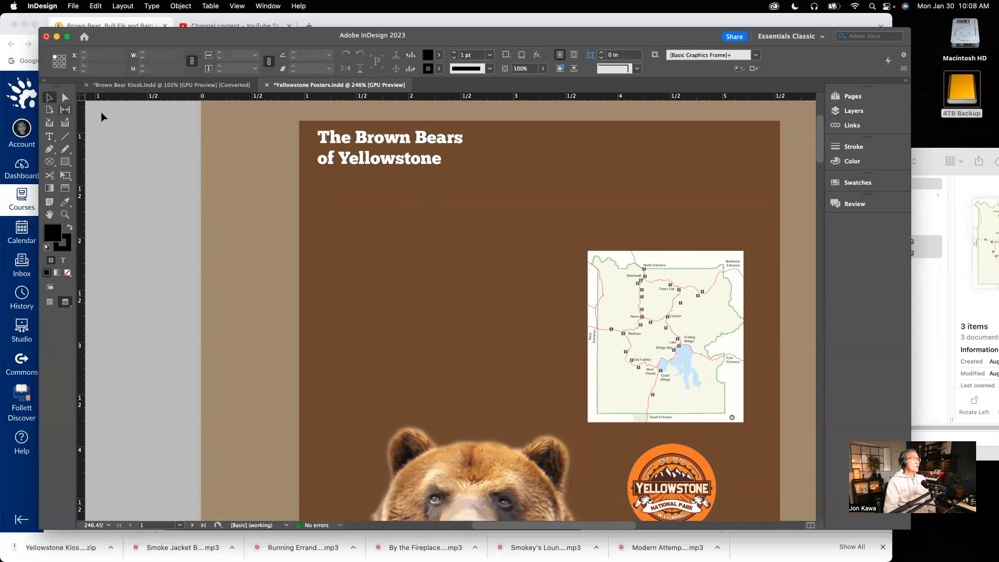
pyautogui.click(441, 166)
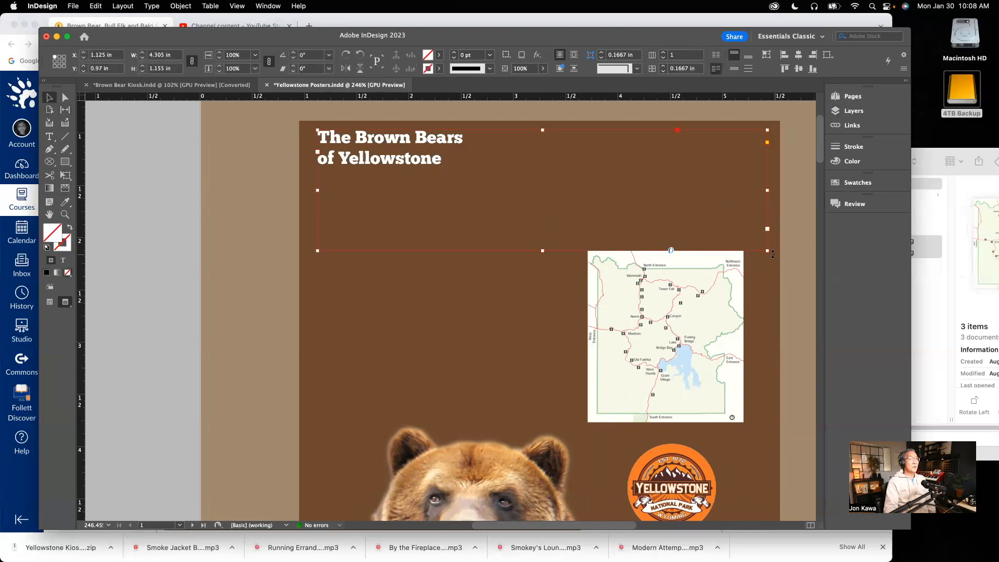
pyautogui.moveTo(768, 252); pyautogui.dragTo(467, 170)
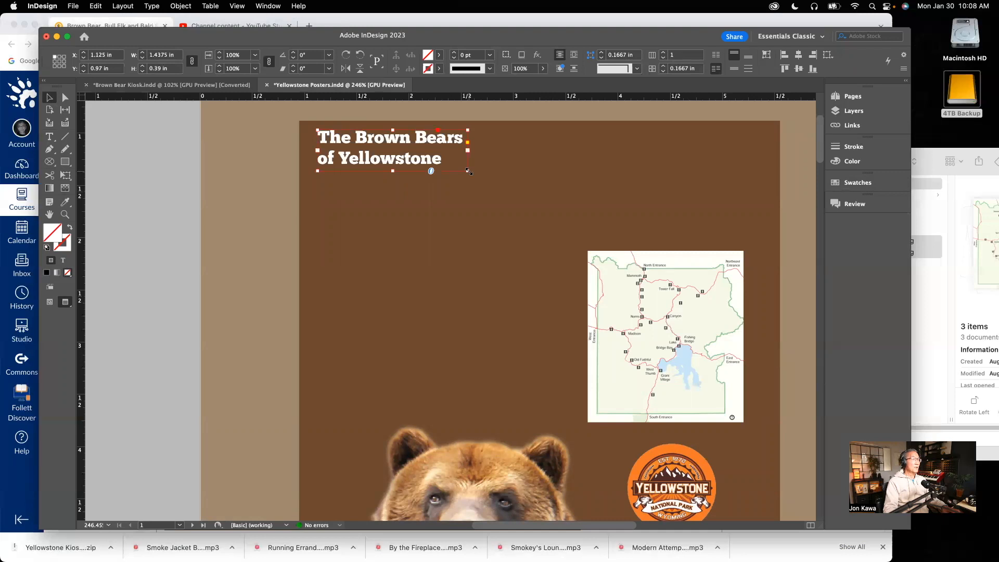
pyautogui.moveTo(468, 171); pyautogui.dragTo(664, 245)
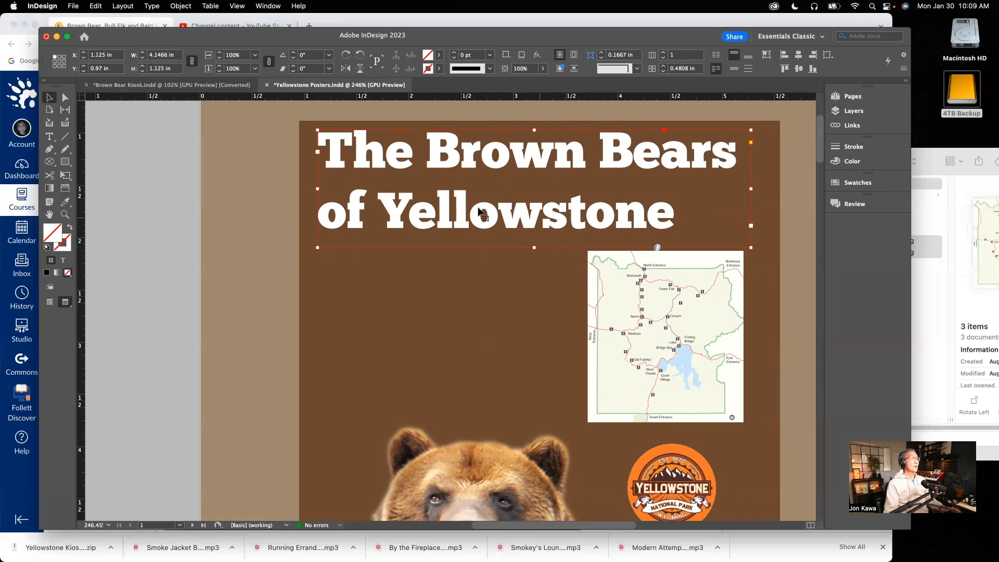
# Step: Deselect the title and move its frame to about X 1.26 in, Y 1.125 in inside the inner brown rectangle
pyautogui.click(49, 137)
pyautogui.click(172, 181)
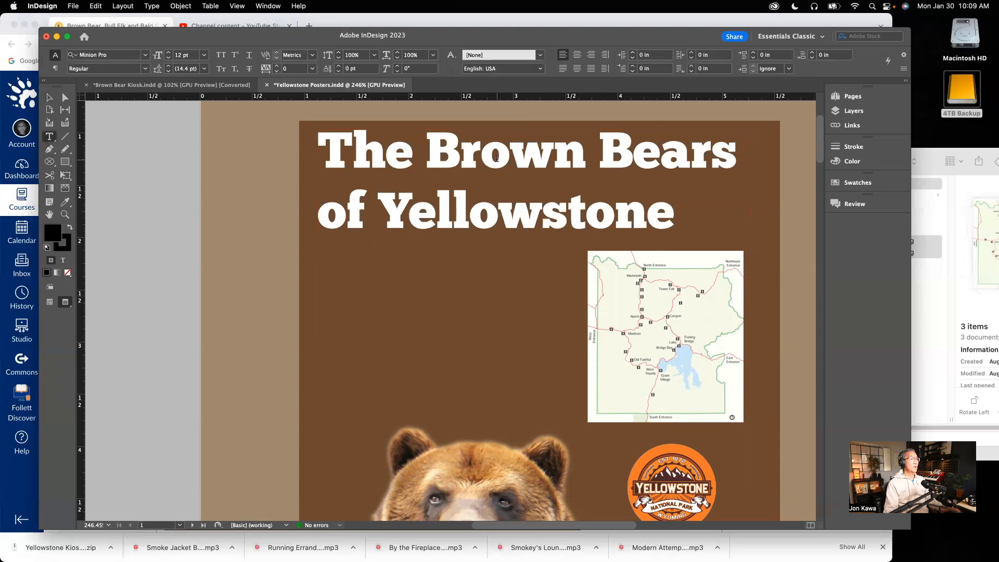
pyautogui.click(50, 98)
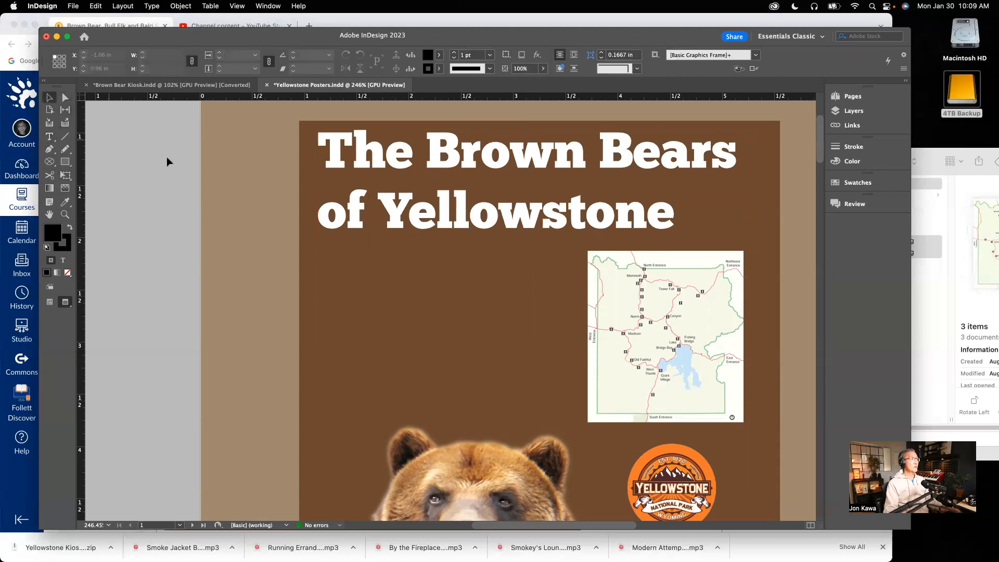
pyautogui.moveTo(559, 162); pyautogui.dragTo(572, 178)
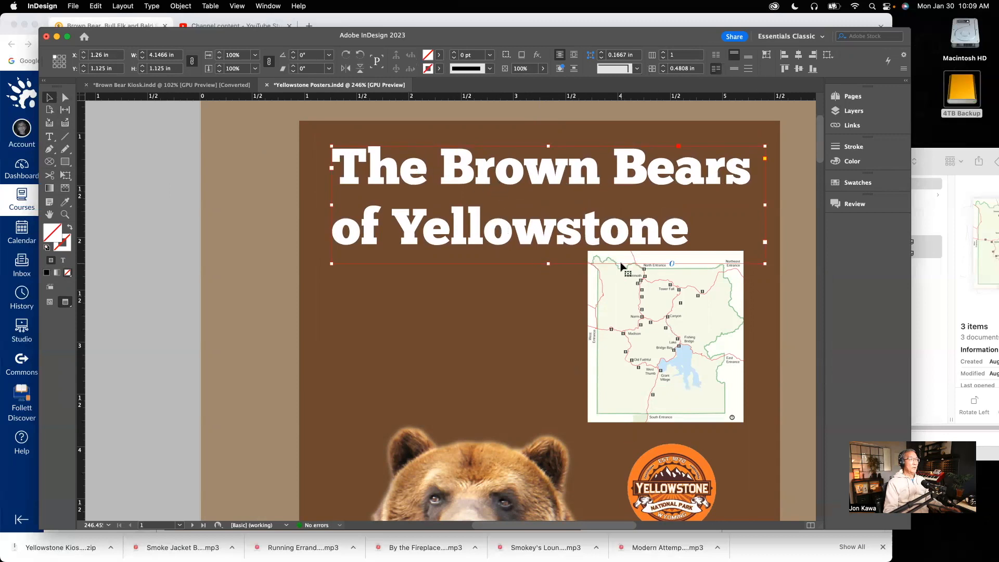
# Step: Tighten the leading of both title lines to 30 pt and deselect the text
pyautogui.click(49, 136)
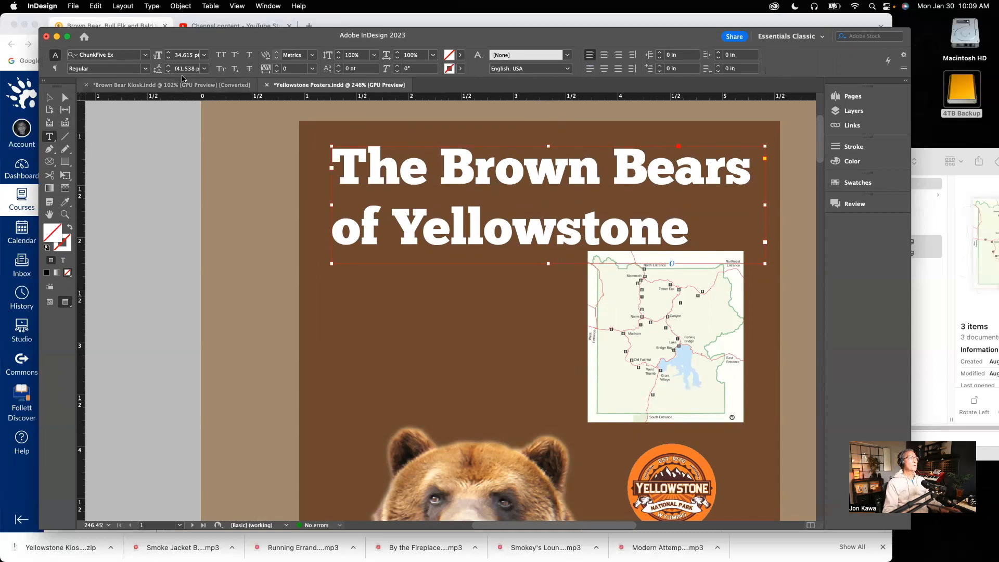
pyautogui.tripleClick(688, 230)
pyautogui.click(687, 229)
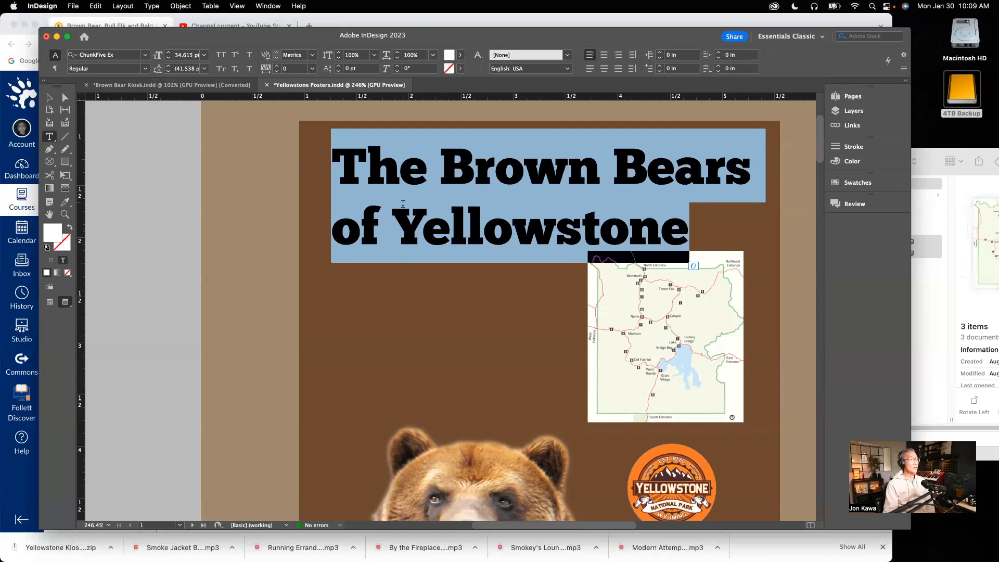
pyautogui.click(168, 72)
pyautogui.click(167, 71)
pyautogui.click(167, 72)
pyautogui.click(167, 71)
pyautogui.click(167, 72)
pyautogui.click(167, 72)
pyautogui.click(167, 72)
pyautogui.click(168, 72)
pyautogui.click(167, 72)
pyautogui.click(167, 71)
pyautogui.click(167, 72)
pyautogui.click(167, 72)
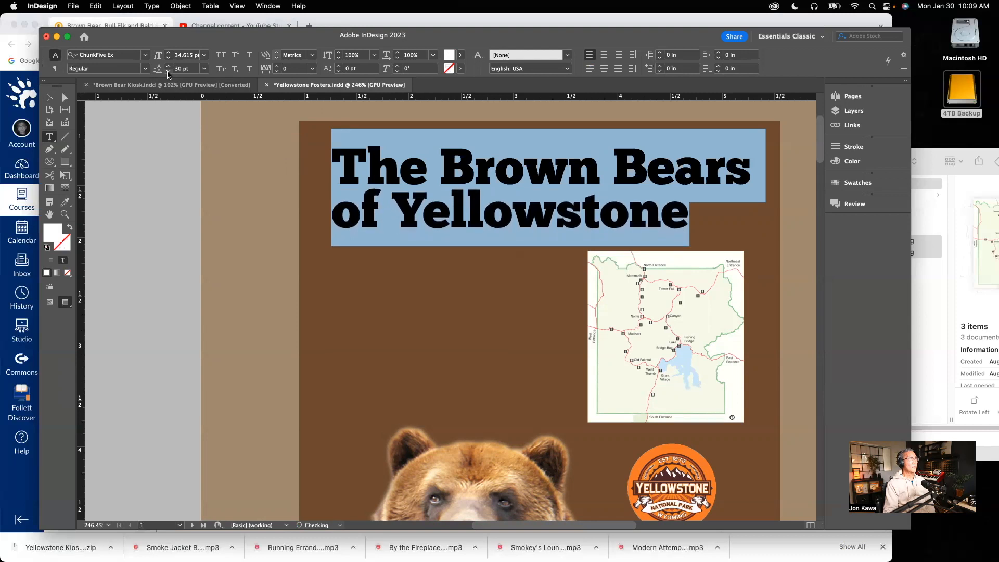
pyautogui.click(179, 198)
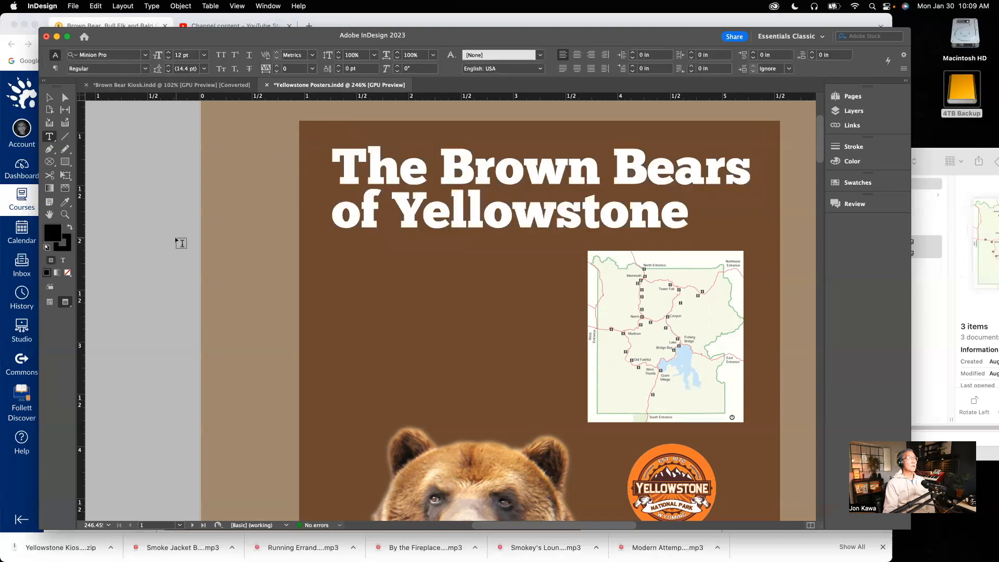
# Step: Loosen the leading of the whole title to 32 pt and deselect the text
pyautogui.moveTo(695, 219); pyautogui.dragTo(328, 151)
pyautogui.click(169, 65)
pyautogui.click(169, 65)
pyautogui.click(185, 171)
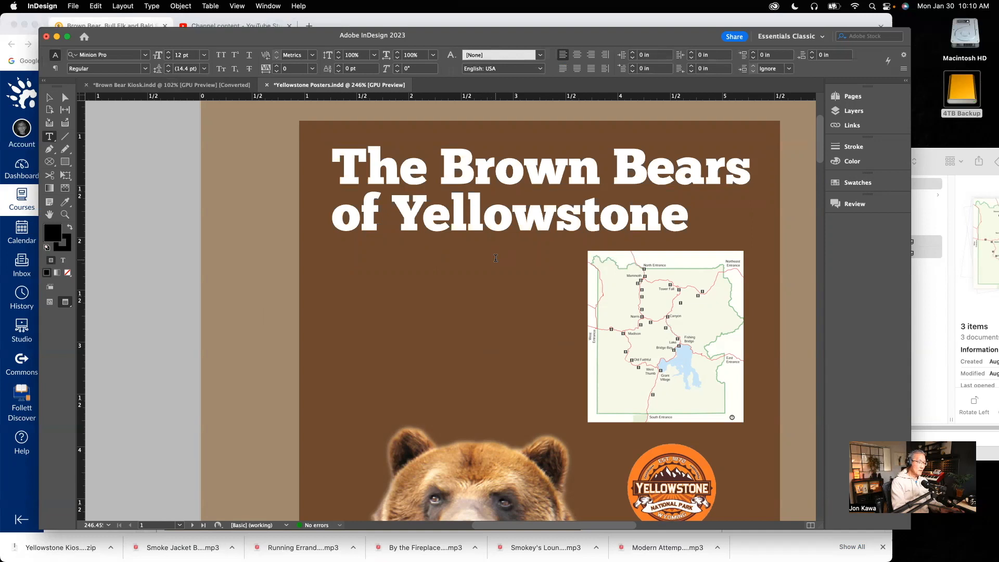
# Step: Fit the page in view and reduce the font size of both title lines to 33 pt
pyautogui.press('super+0')
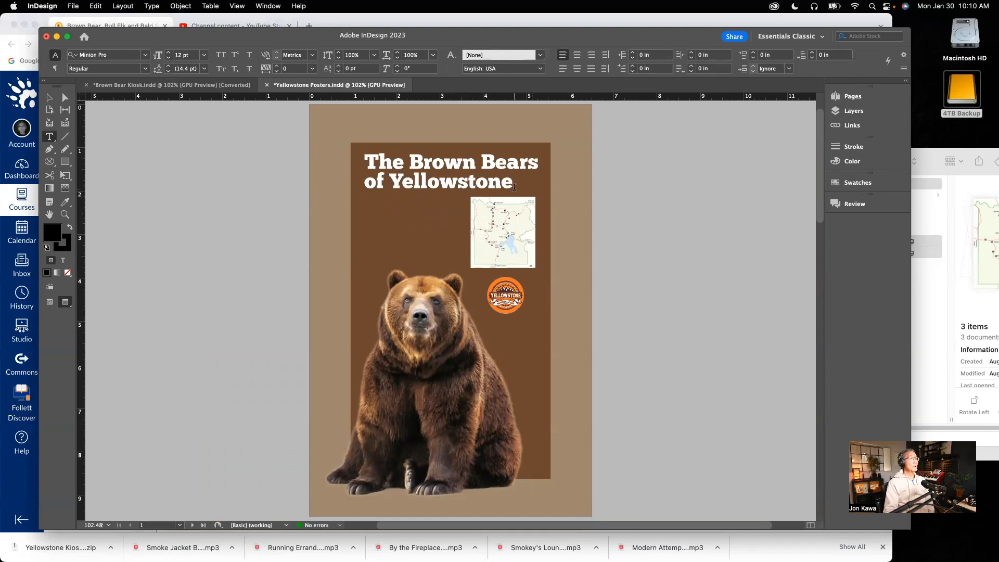
pyautogui.moveTo(514, 184); pyautogui.dragTo(339, 158)
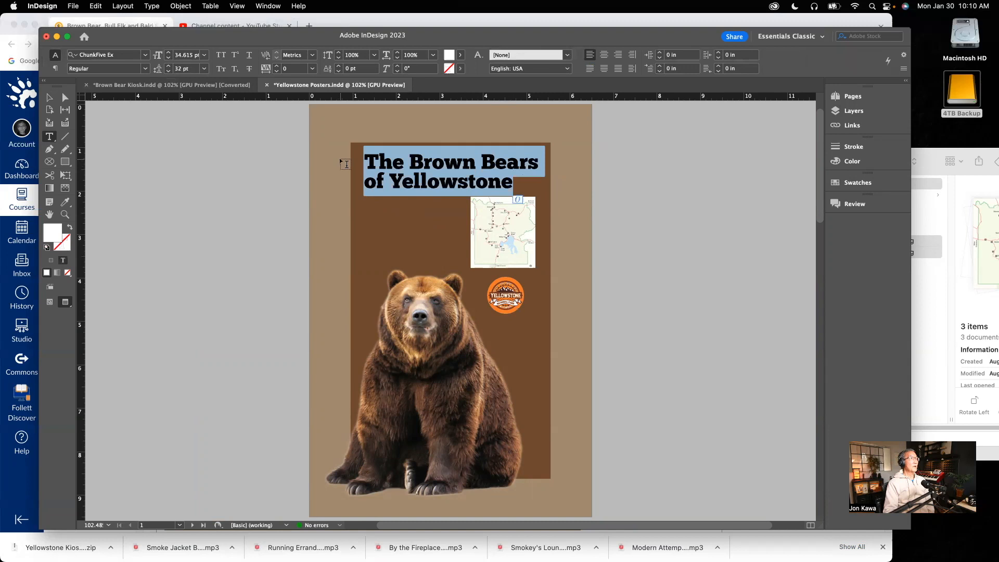
pyautogui.click(168, 60)
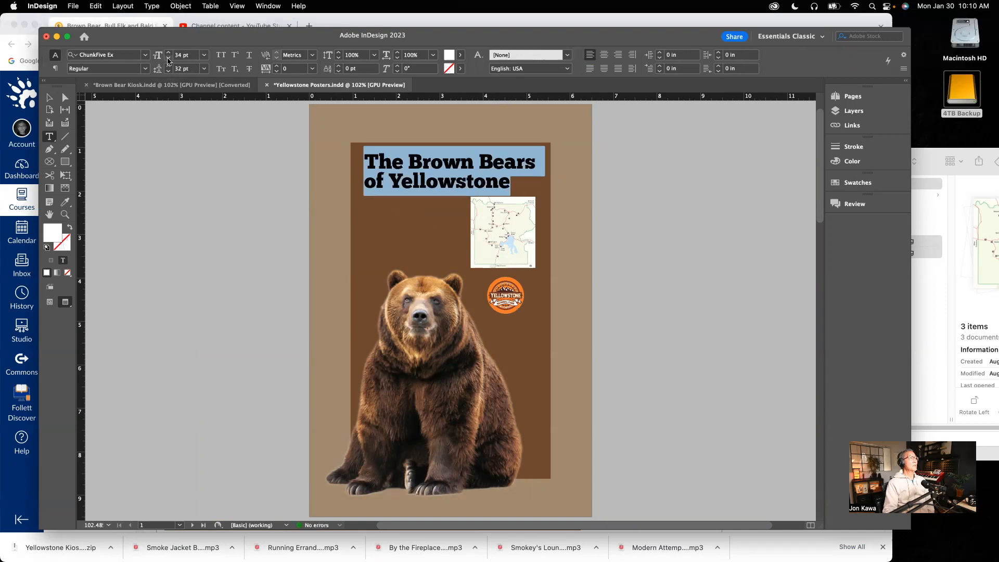
pyautogui.click(168, 61)
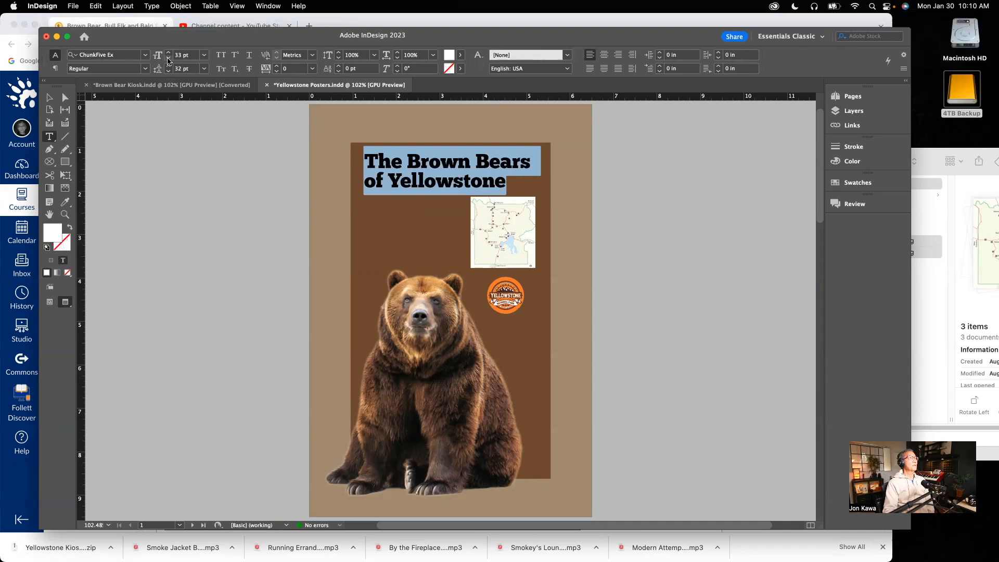
# Step: Move the title frame to about X 1.40 in, Y 1.19 in, shorten it from below to 0.935 in high, and deselect it
pyautogui.click(50, 97)
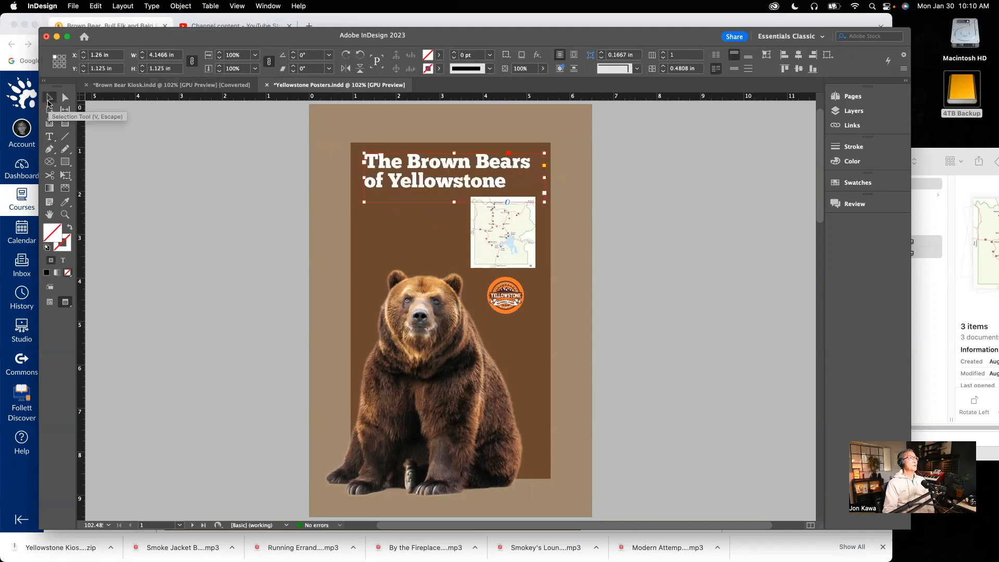
pyautogui.moveTo(441, 173); pyautogui.dragTo(448, 177)
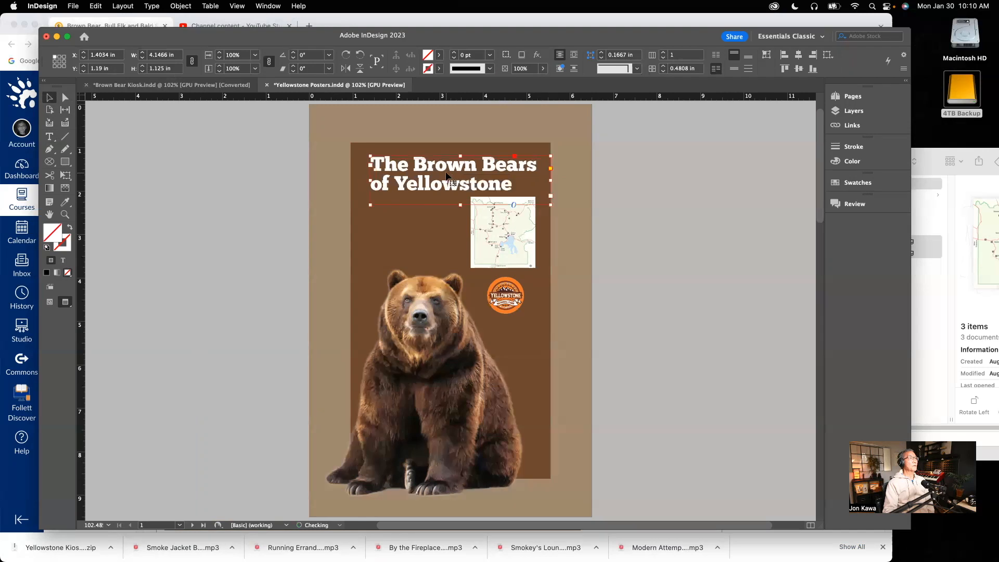
pyautogui.click(704, 182)
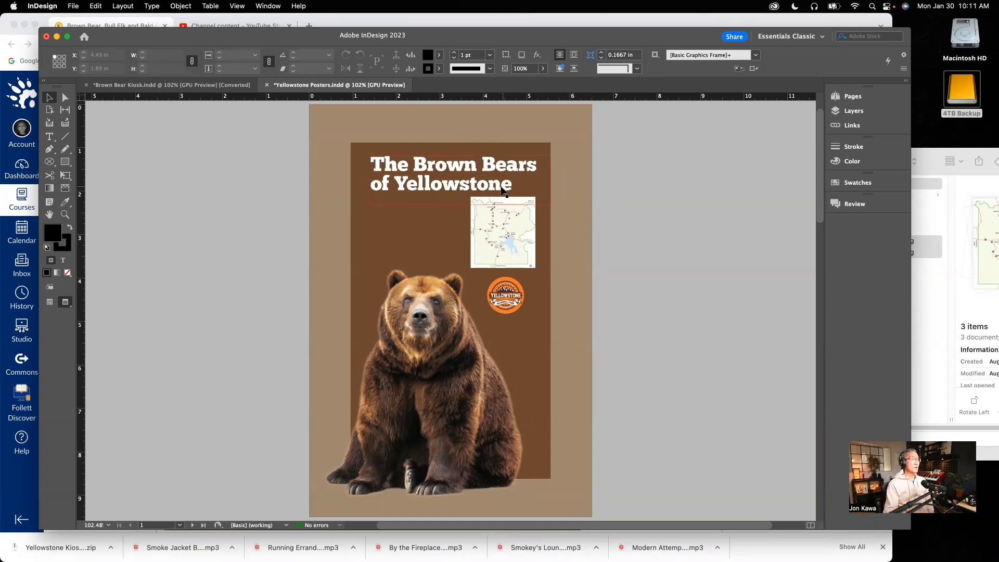
pyautogui.click(463, 203)
pyautogui.moveTo(460, 204); pyautogui.dragTo(461, 197)
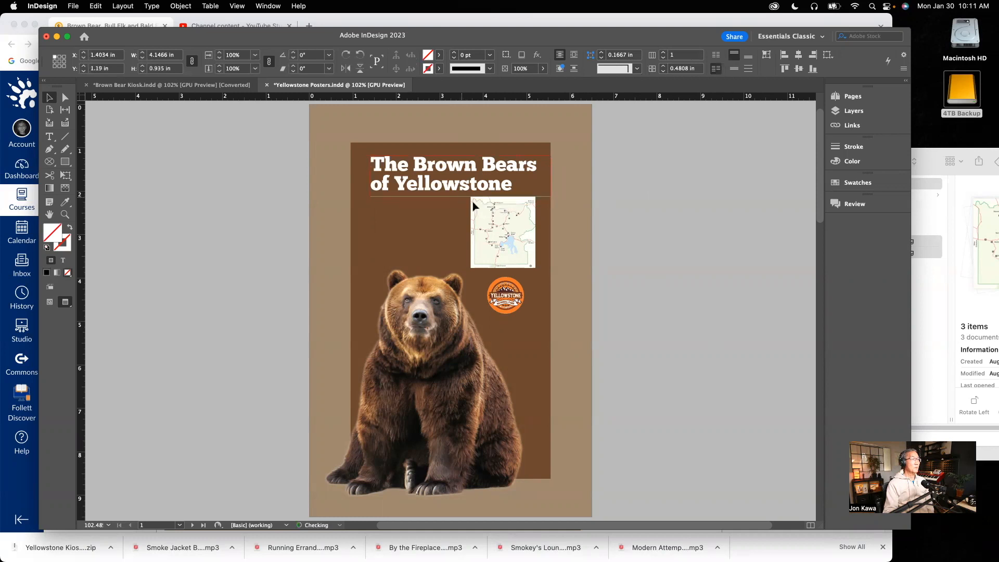
pyautogui.click(628, 211)
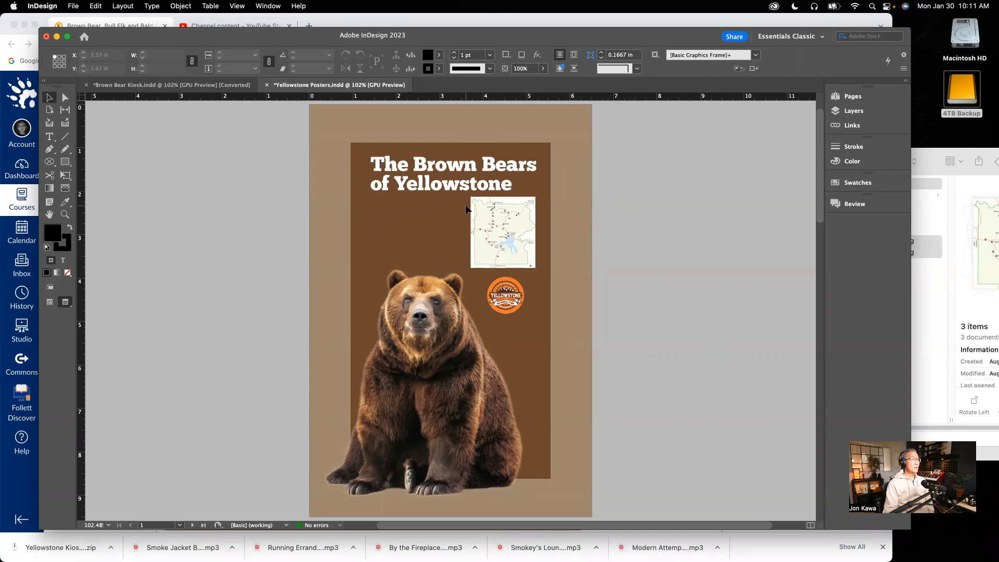
# Step: Switch to the assignment page in Chrome and examine the title and body text in the example poster
pyautogui.moveTo(772, 537)
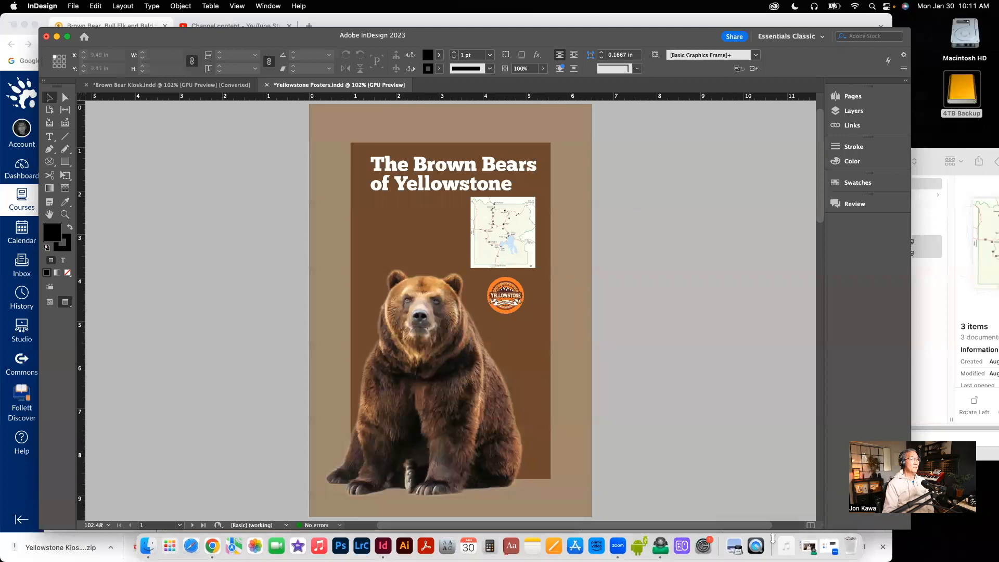
pyautogui.click(785, 22)
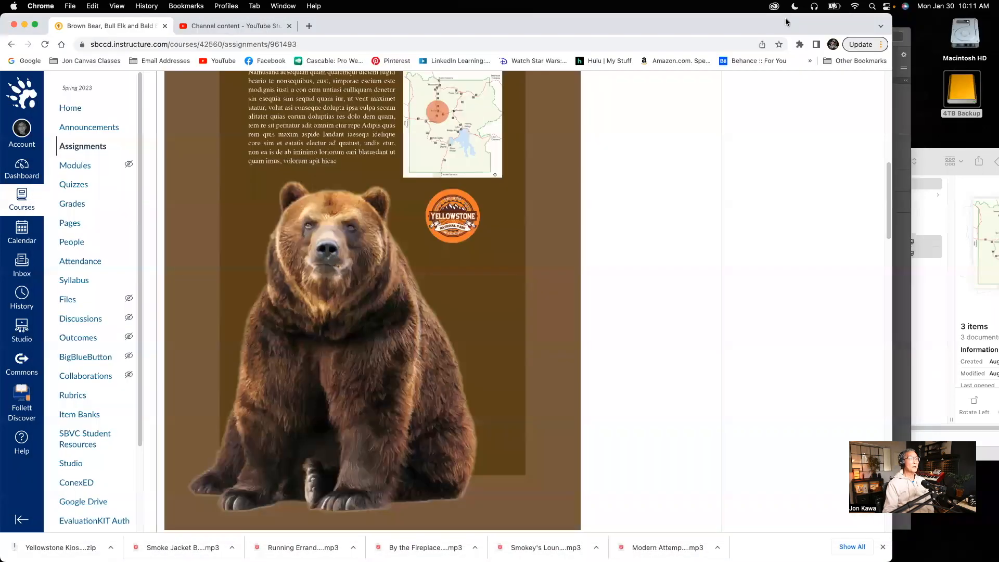
pyautogui.scroll(3, 614, 242)
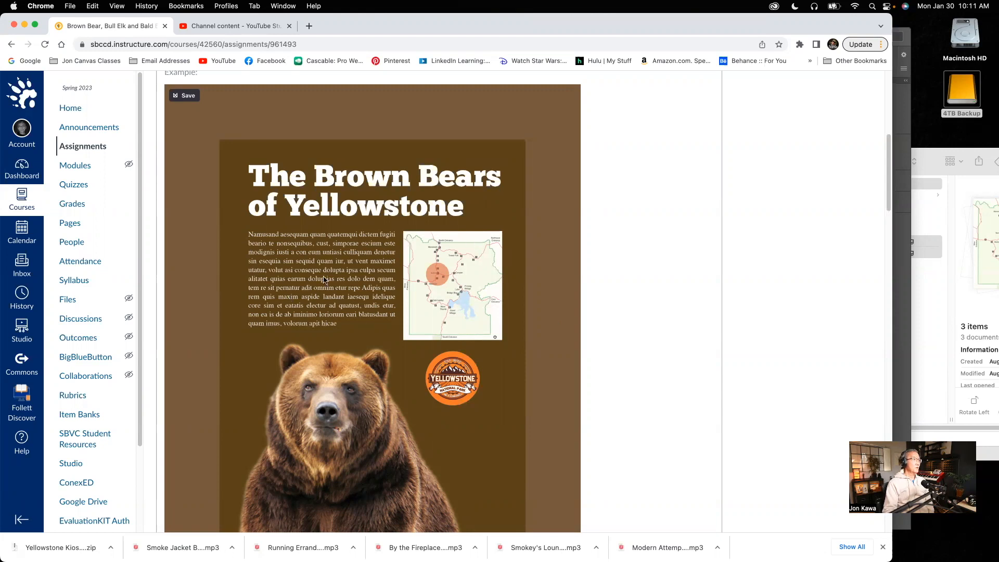
# Step: Switch to InDesign and draw a text frame about 2.1 in wide and 1.44 in high below the title, beside the map
pyautogui.press('super+Tab')
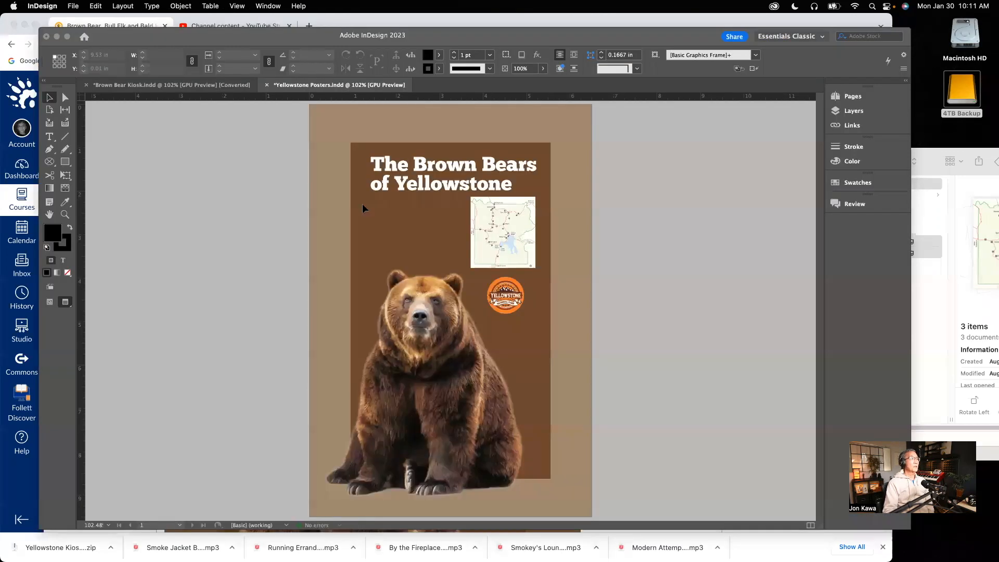
pyautogui.click(49, 136)
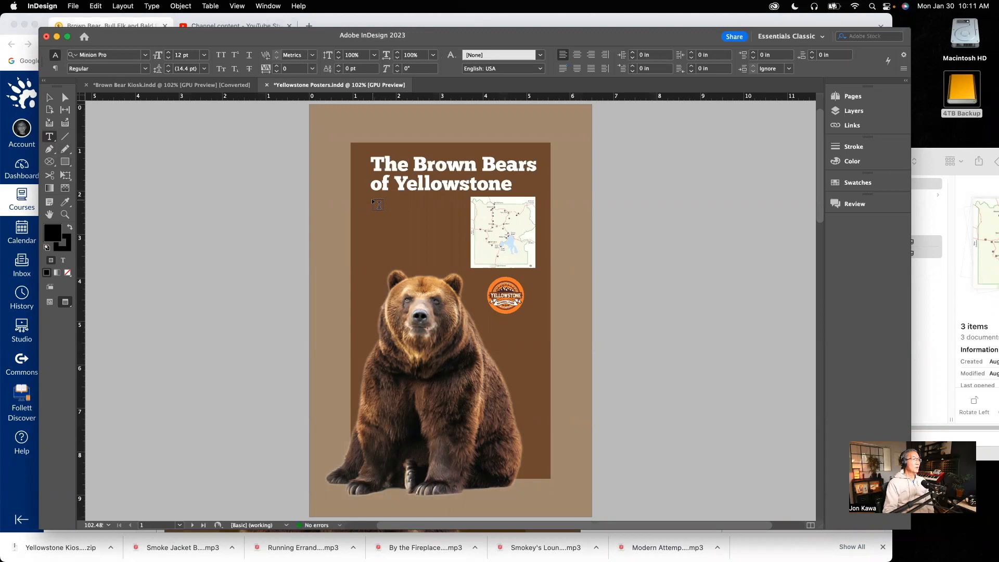
pyautogui.moveTo(372, 198); pyautogui.dragTo(464, 261)
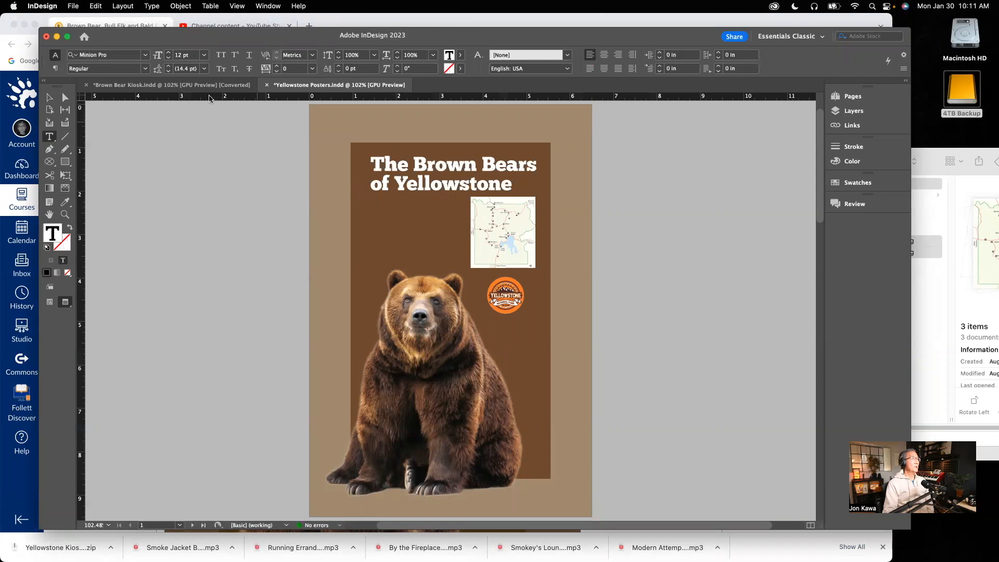
# Step: Set the new frame's font size to 8 pt and fill it with placeholder text
pyautogui.click(168, 60)
pyautogui.click(169, 59)
pyautogui.click(169, 59)
pyautogui.click(169, 59)
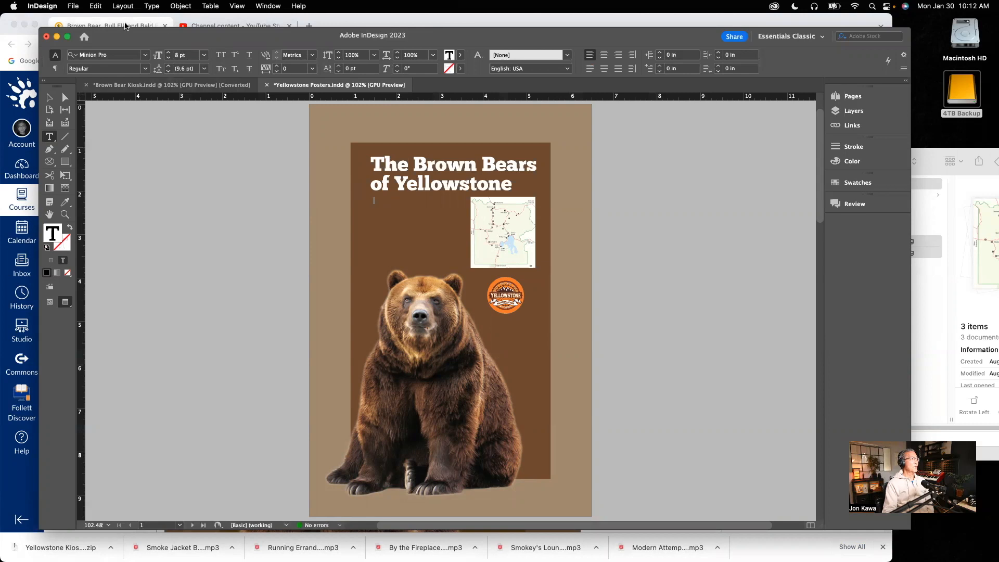
pyautogui.click(155, 6)
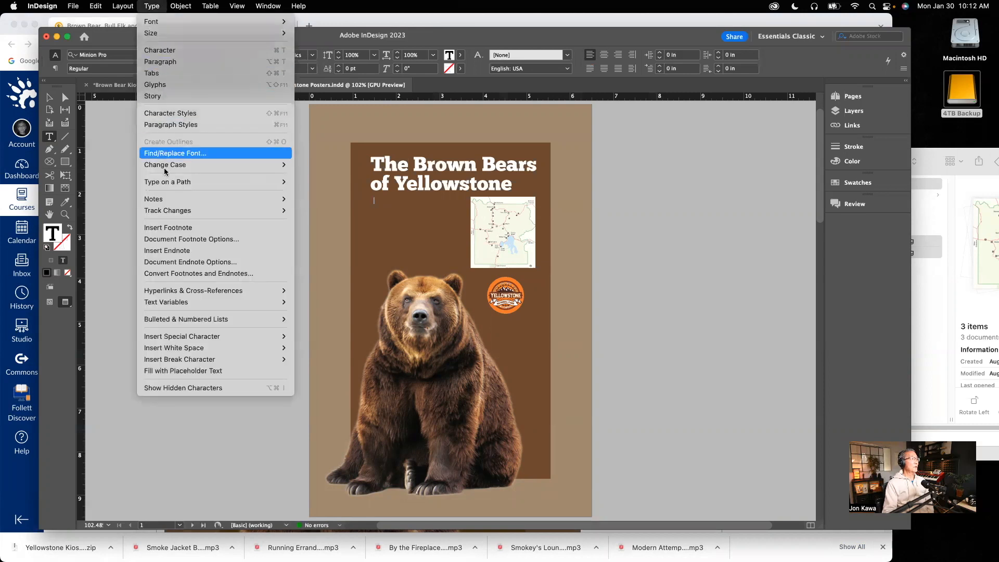
pyautogui.click(167, 376)
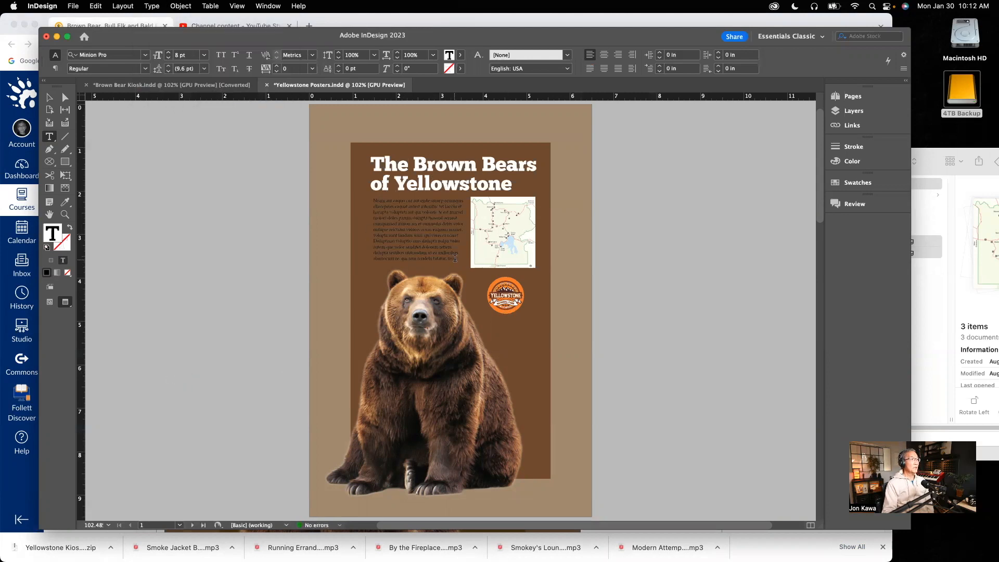
# Step: Colour all the placeholder body text with the [Paper] swatch and deselect it
pyautogui.moveTo(459, 258); pyautogui.dragTo(373, 199)
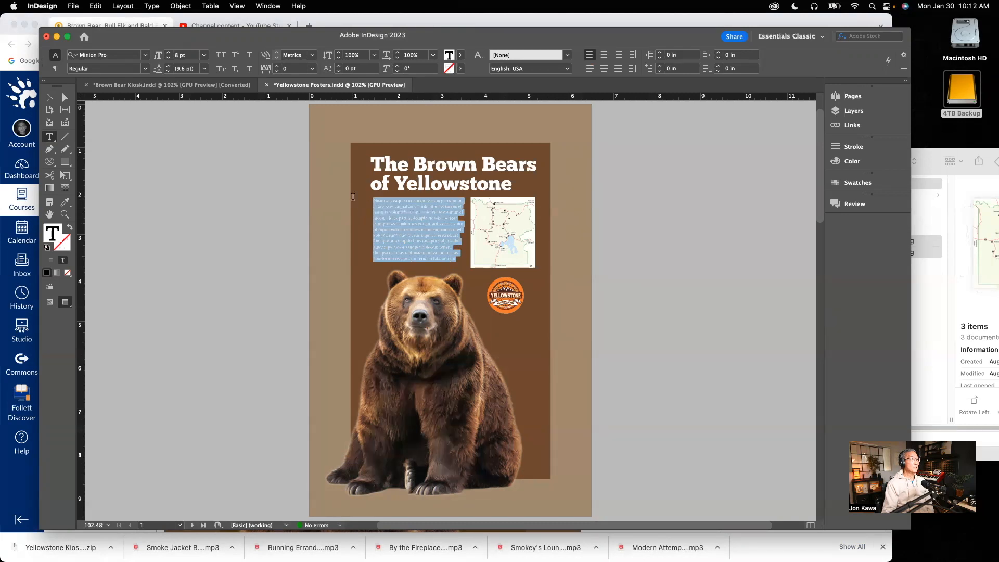
pyautogui.click(858, 182)
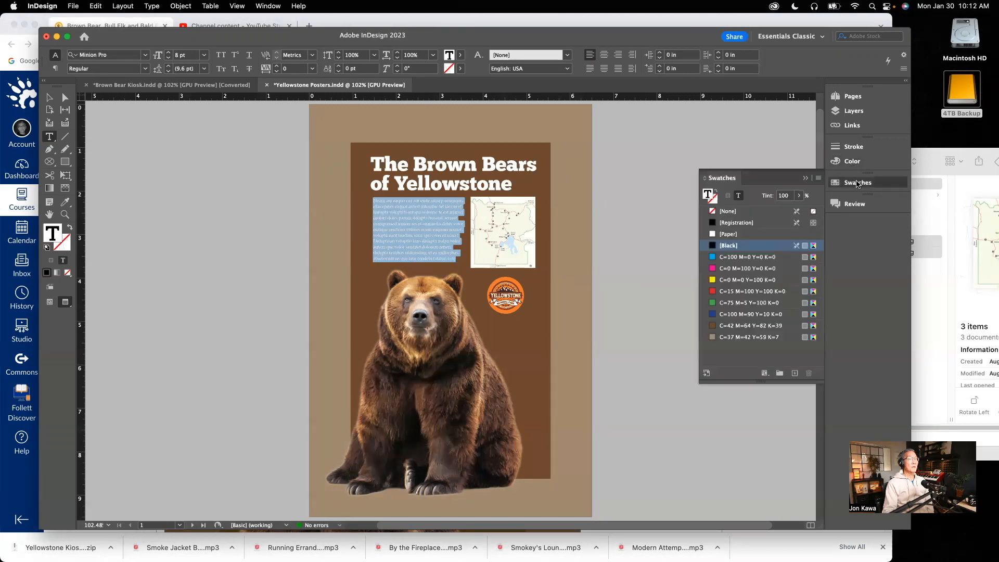
pyautogui.click(730, 235)
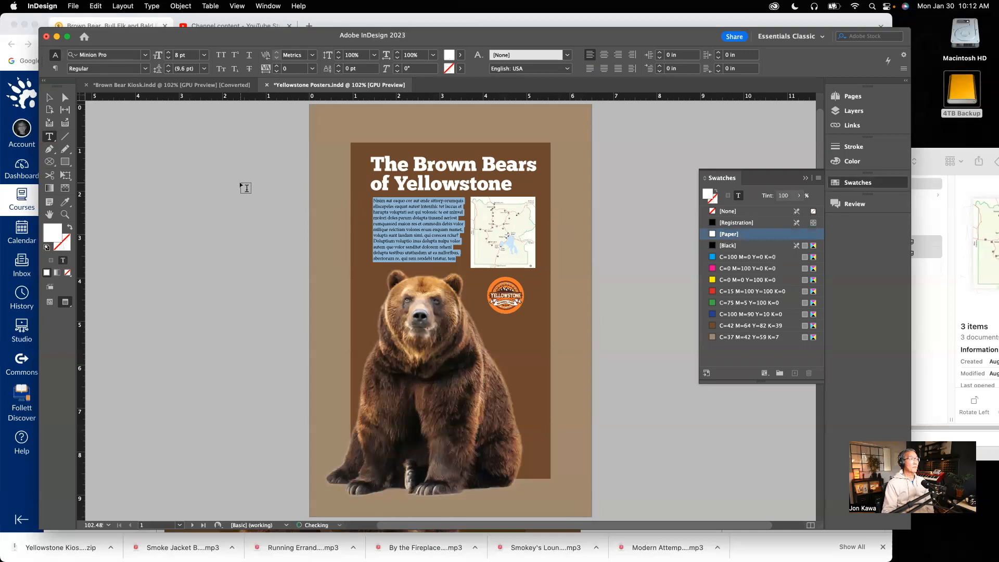
pyautogui.click(253, 250)
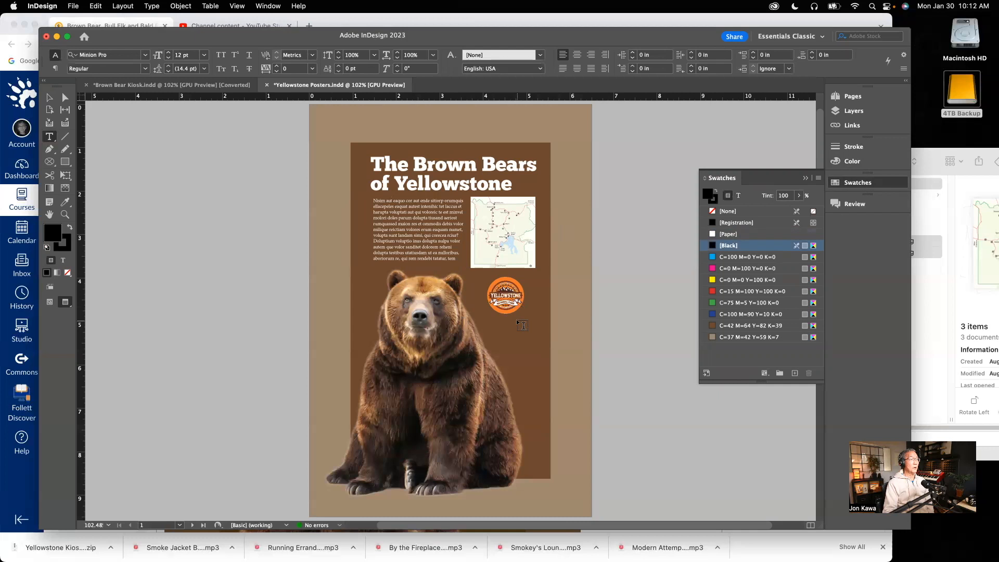
# Step: Unlock the Images layer, move the map straight down to about Y 2.21 in, level with the body text, and deselect it
pyautogui.click(49, 98)
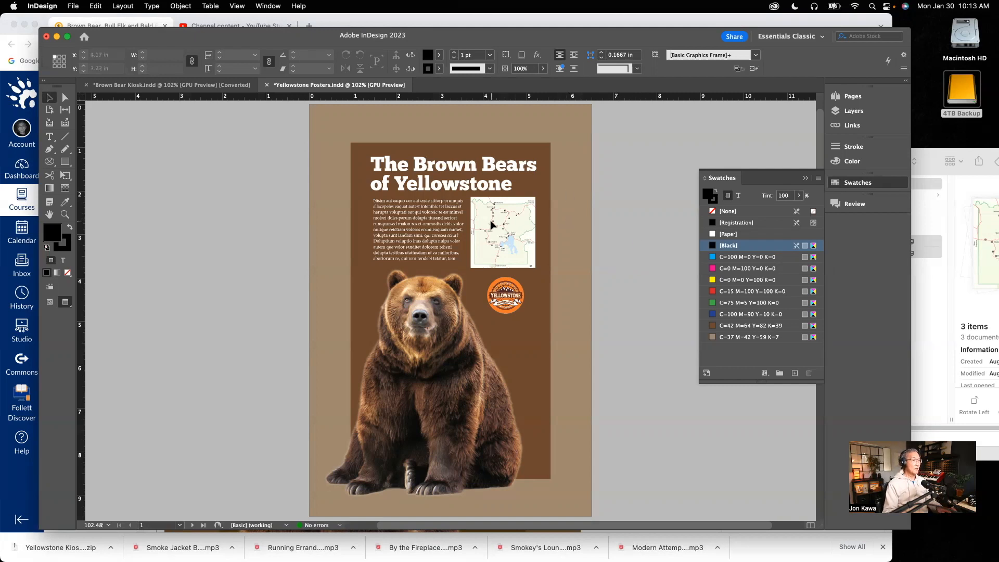
pyautogui.moveTo(490, 220); pyautogui.dragTo(564, 306)
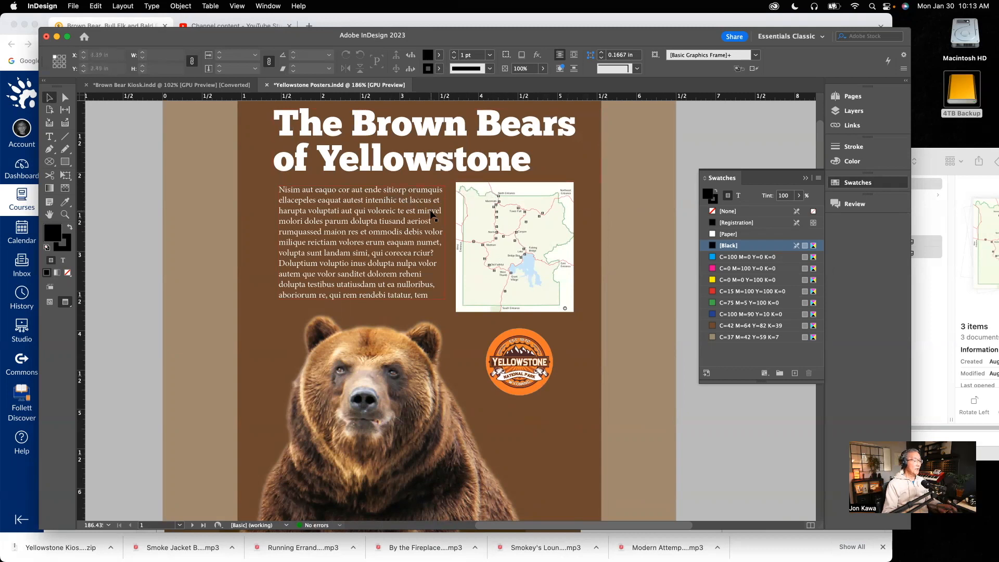
pyautogui.moveTo(430, 213); pyautogui.dragTo(292, 210)
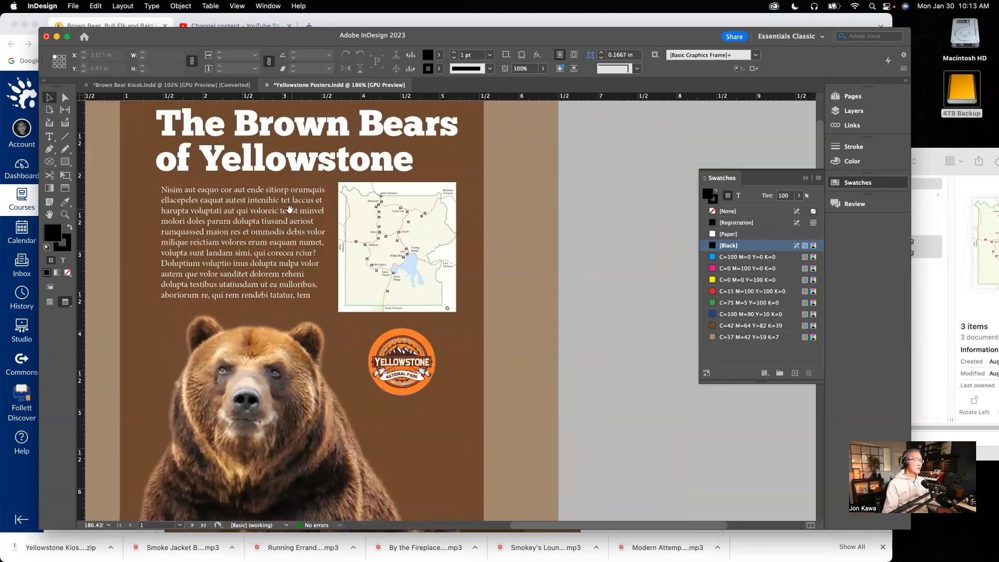
pyautogui.hscroll(5, 292, 210)
pyautogui.hscroll(-6, 220, 198)
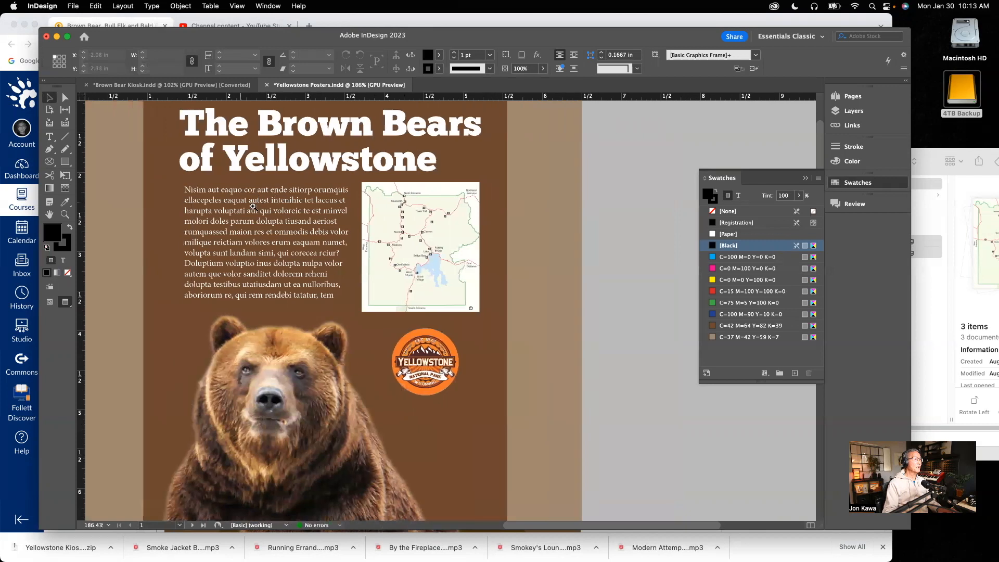
pyautogui.hscroll(-3, 315, 220)
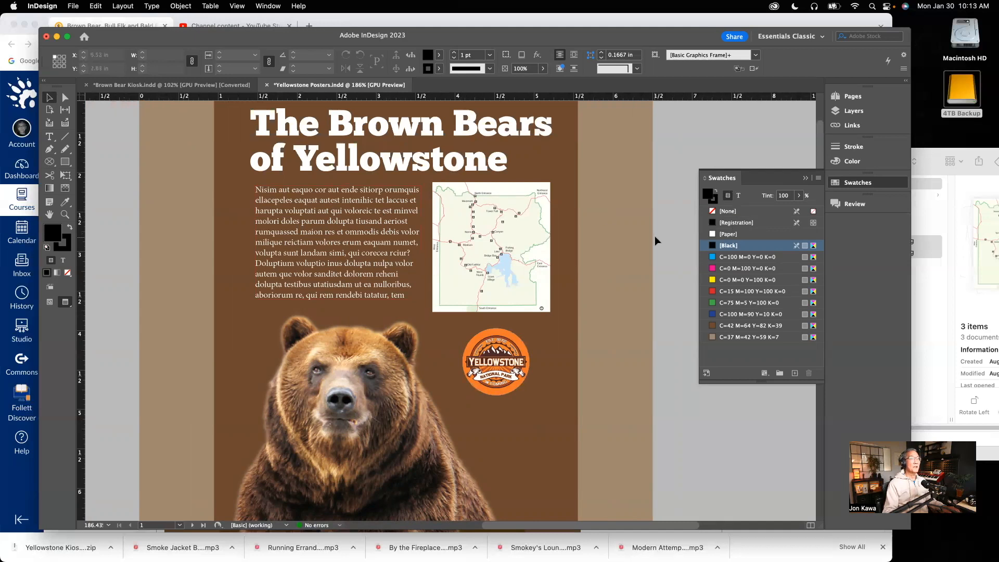
pyautogui.click(848, 115)
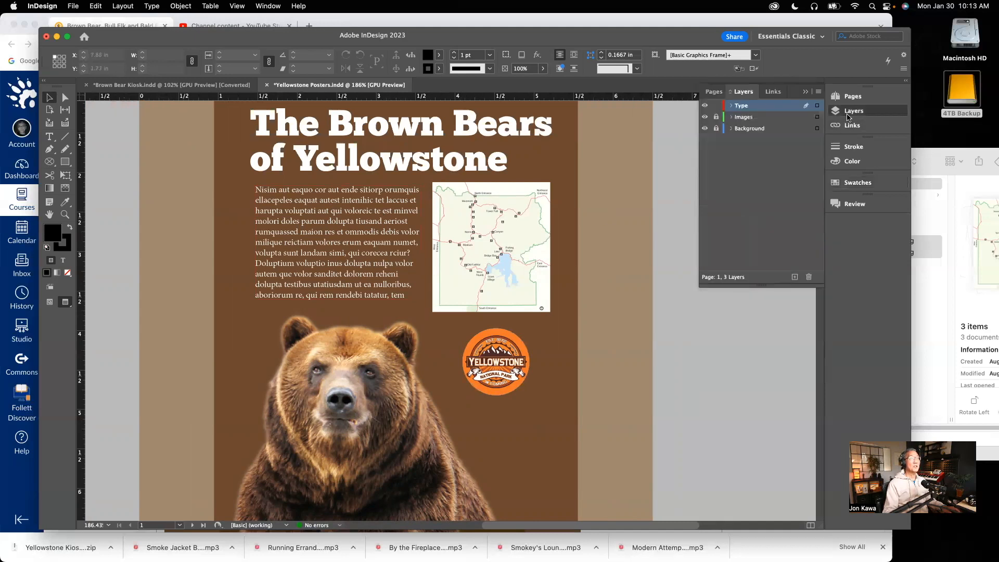
pyautogui.click(717, 117)
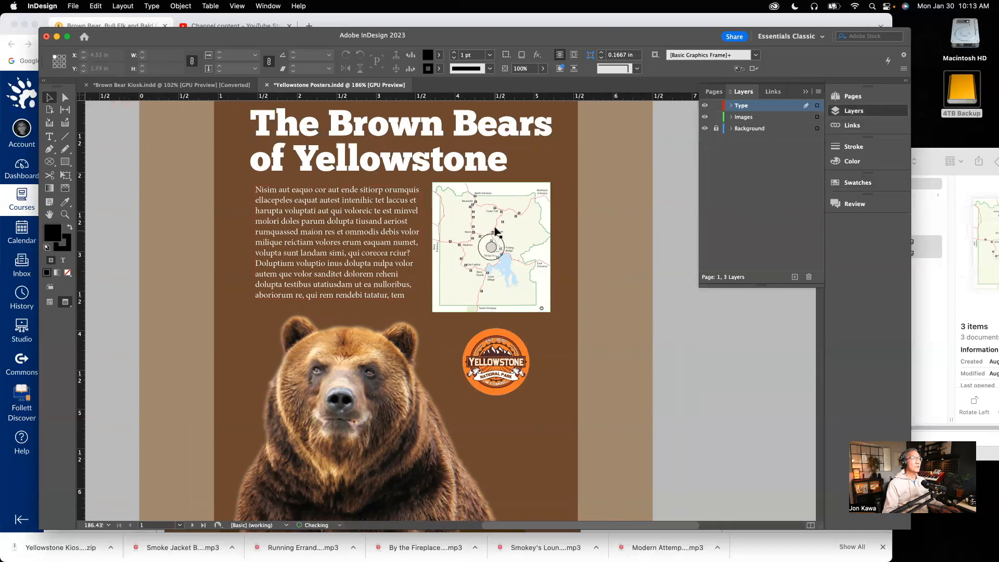
pyautogui.click(495, 201)
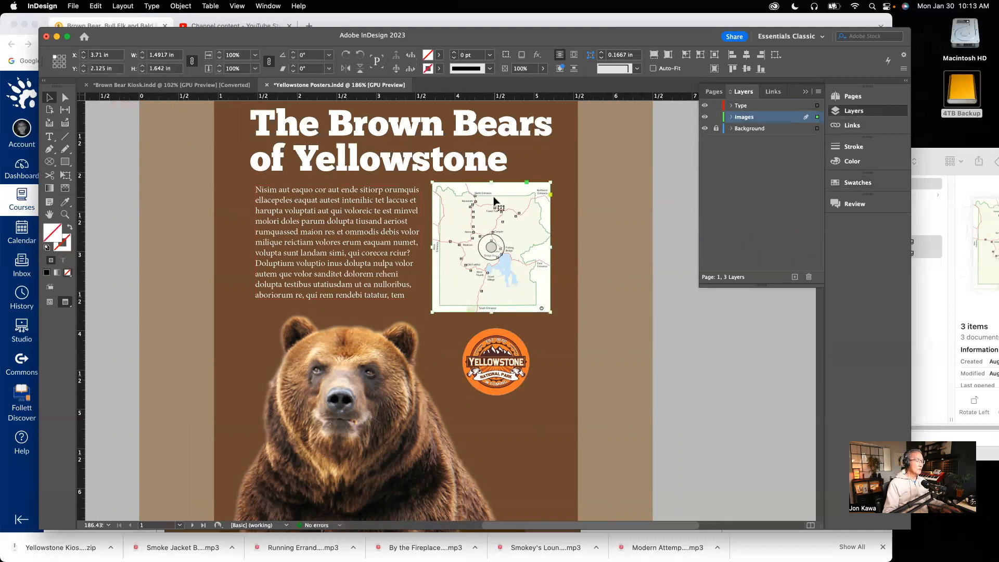
pyautogui.moveTo(495, 201); pyautogui.dragTo(496, 207)
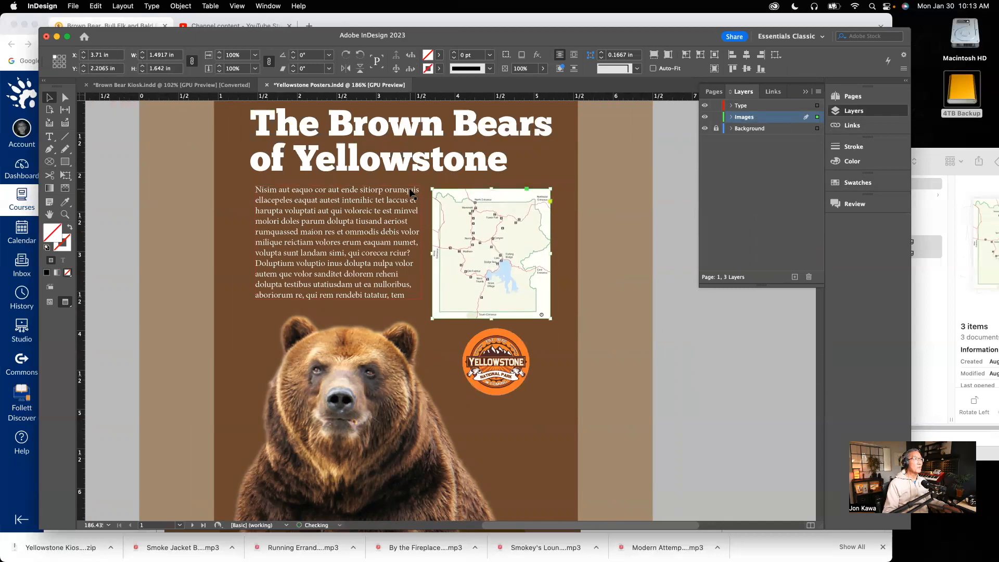
pyautogui.click(640, 193)
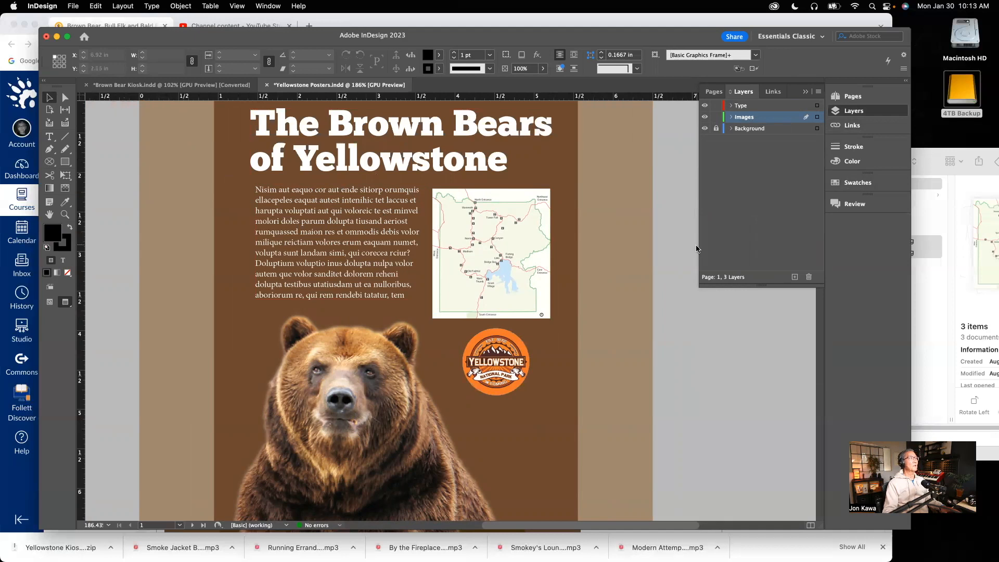
# Step: Nudge the Yellowstone logo down to about Y 3.96 in and deselect it
pyautogui.click(512, 357)
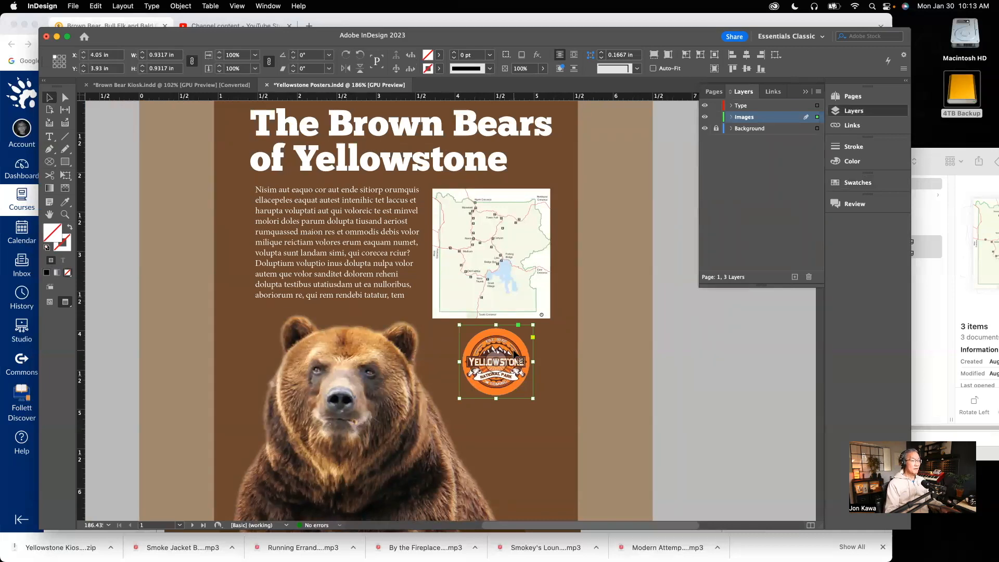
pyautogui.press('Down')
pyautogui.press('Down')
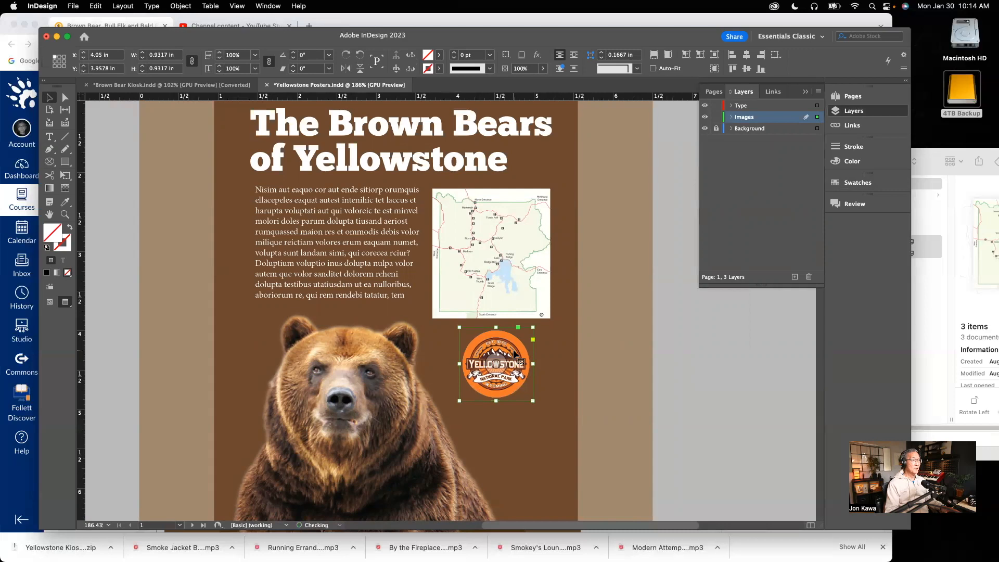
pyautogui.click(687, 327)
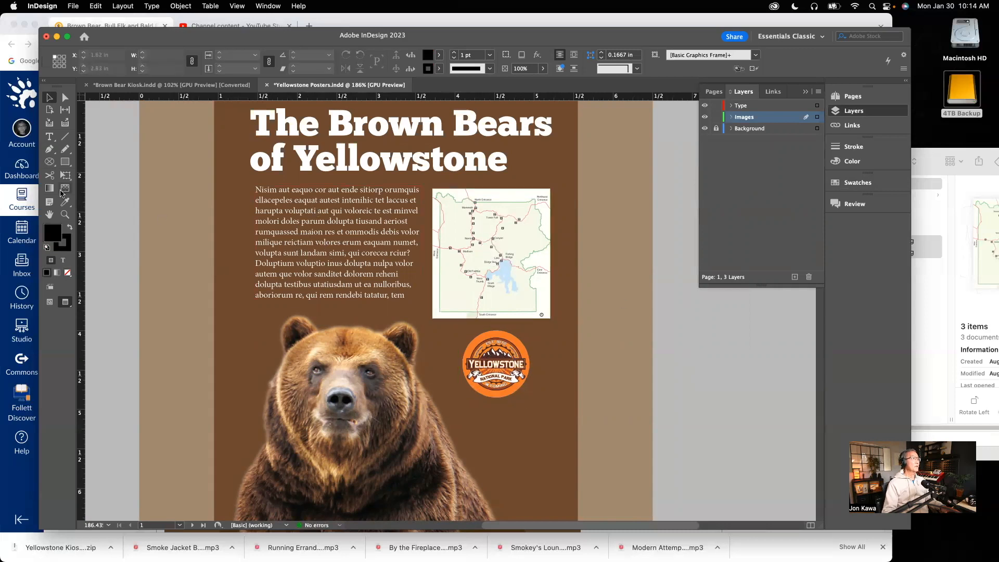
pyautogui.click(49, 138)
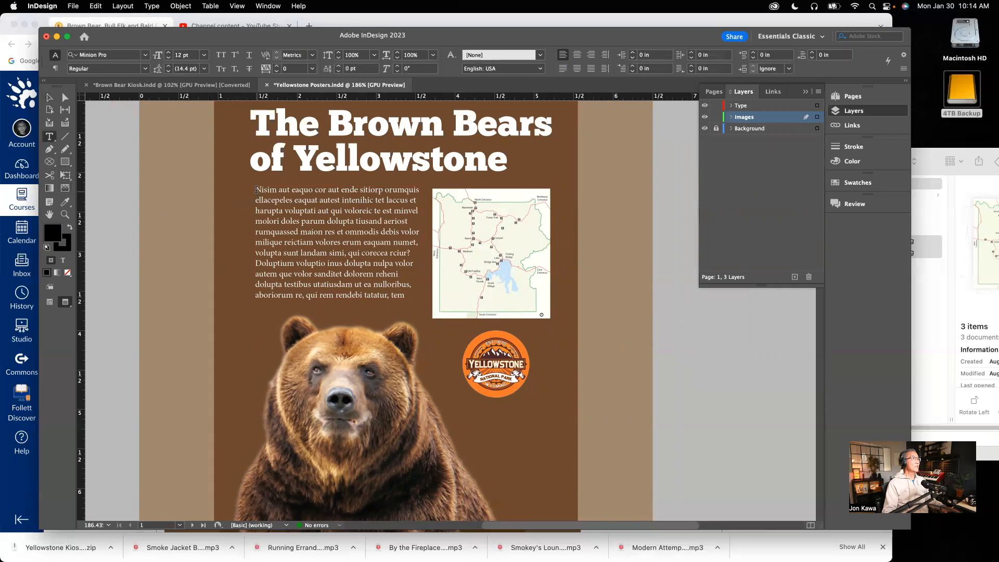
pyautogui.moveTo(255, 188); pyautogui.dragTo(406, 296)
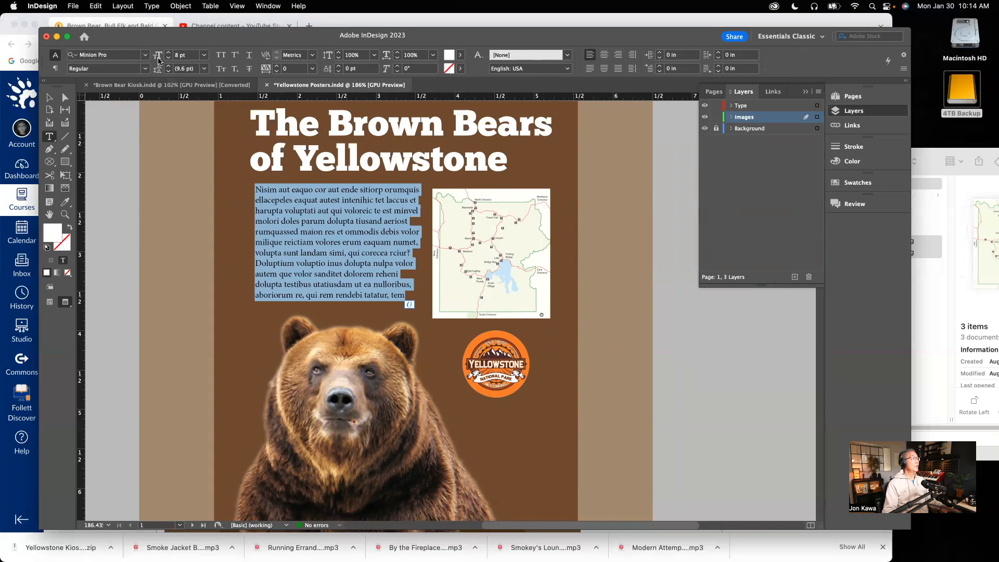
pyautogui.click(49, 98)
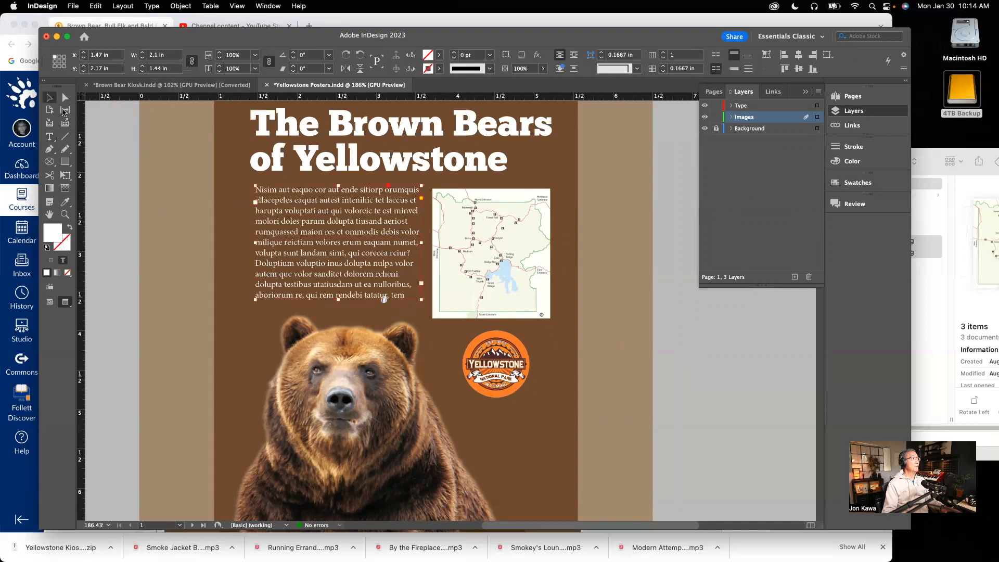
pyautogui.click(237, 244)
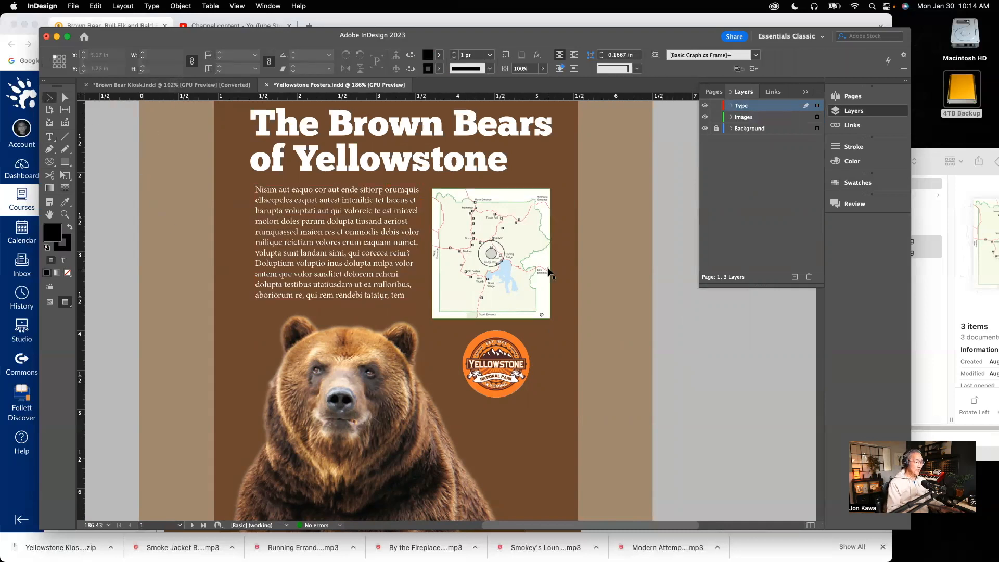
# Step: Fit the page in view, nudge the bear image down to about Y 3.59 in, and deselect it
pyautogui.press('super+0')
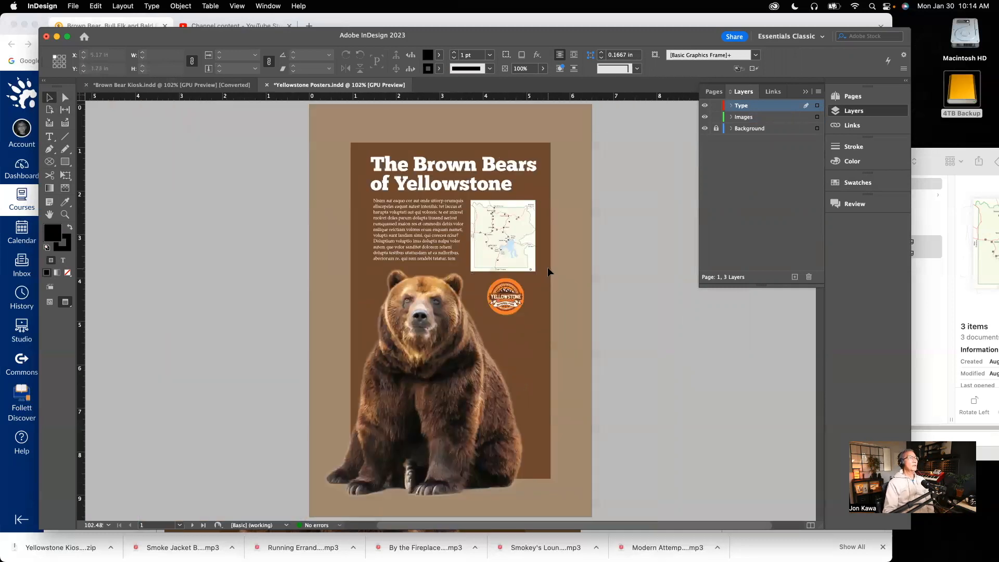
pyautogui.click(482, 391)
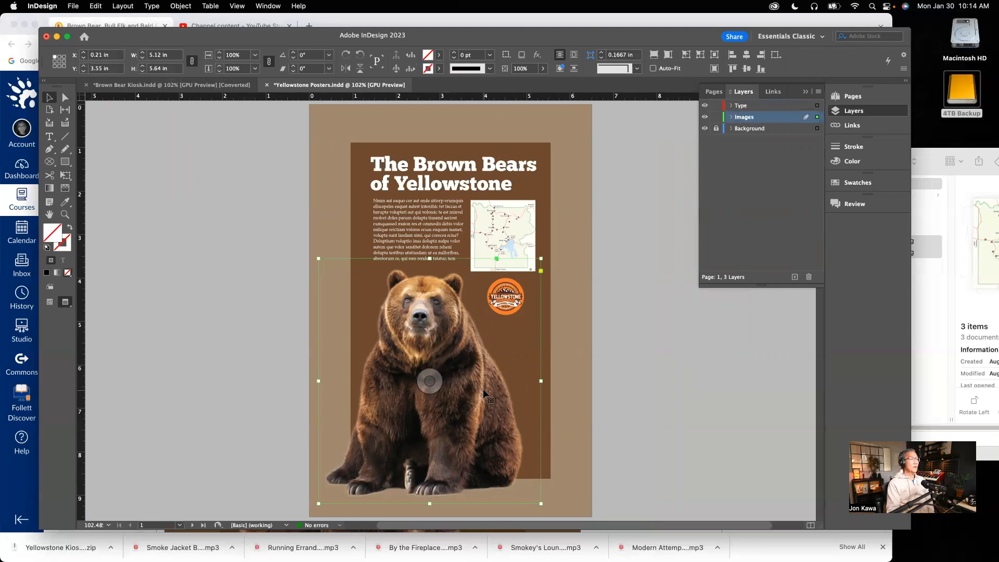
pyautogui.press('Down')
pyautogui.press('Down')
pyautogui.press('Down')
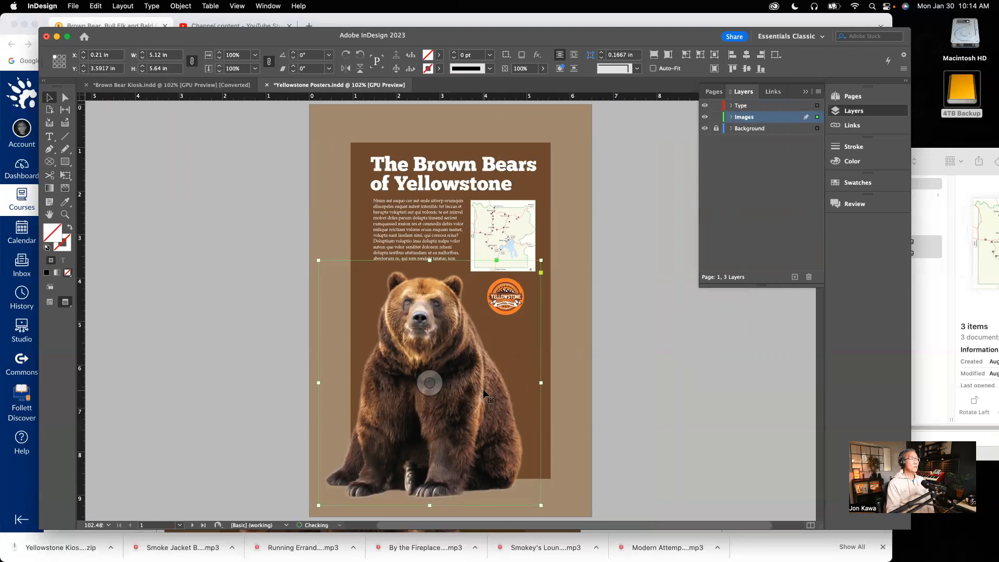
pyautogui.click(661, 357)
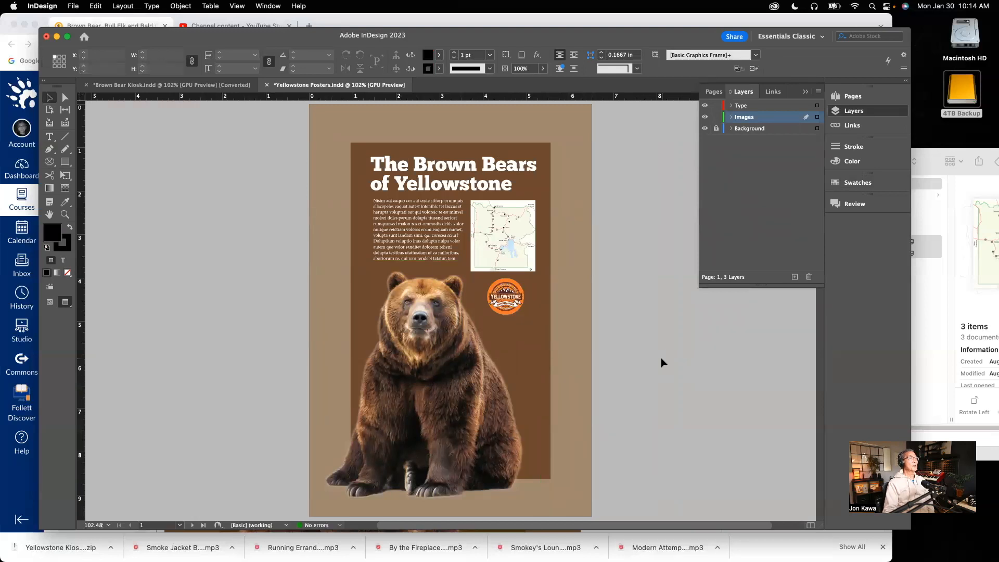
# Step: Select the title, body text, map and logo together and nudge them down to about Y 1.23 in
pyautogui.click(451, 167)
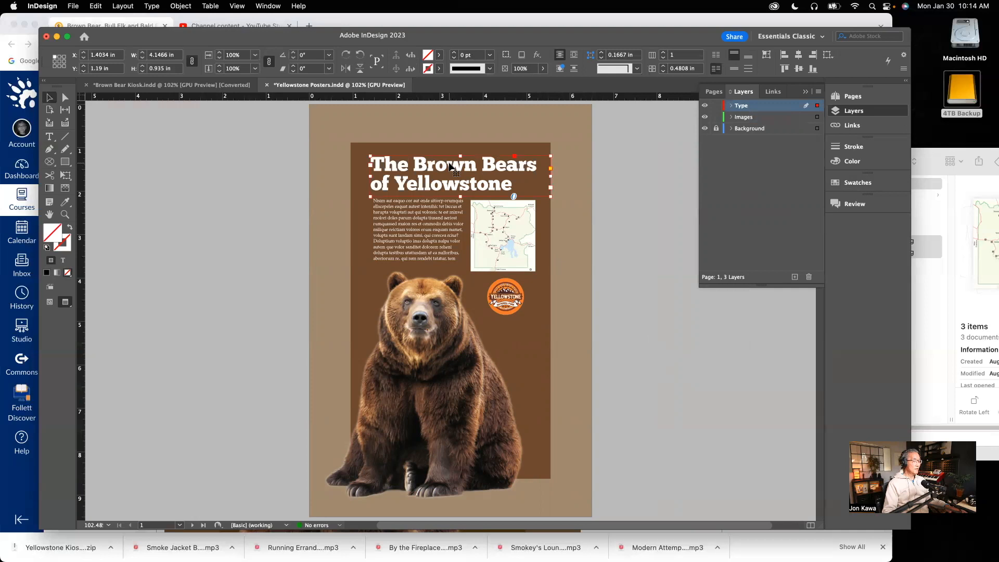
pyautogui.keyDown('shift'); pyautogui.click(445, 213); pyautogui.keyUp('shift')
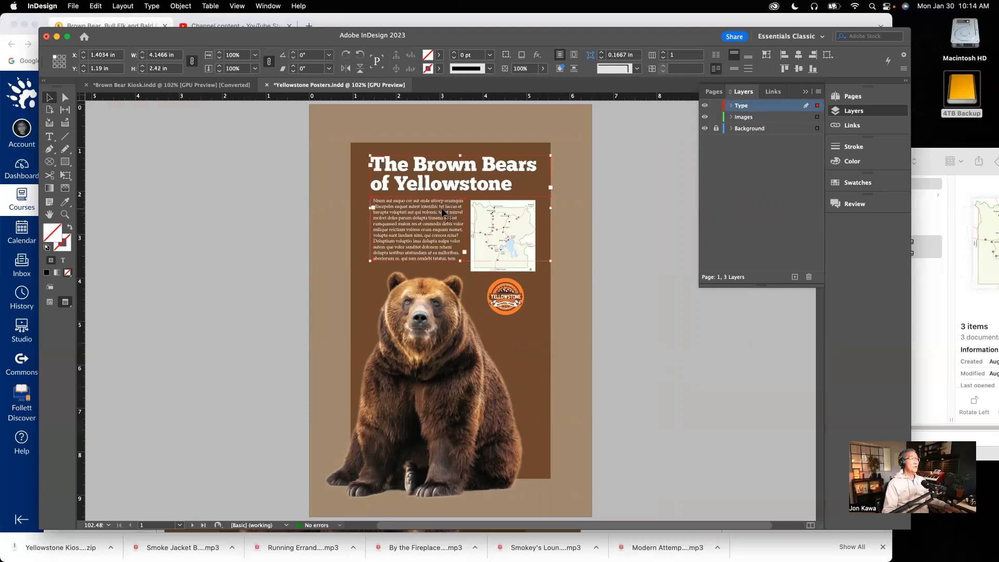
pyautogui.keyDown('shift'); pyautogui.click(518, 215); pyautogui.keyUp('shift')
pyautogui.keyDown('shift'); pyautogui.click(522, 296); pyautogui.keyUp('shift')
pyautogui.keyDown('shift'); pyautogui.click(522, 296); pyautogui.keyUp('shift')
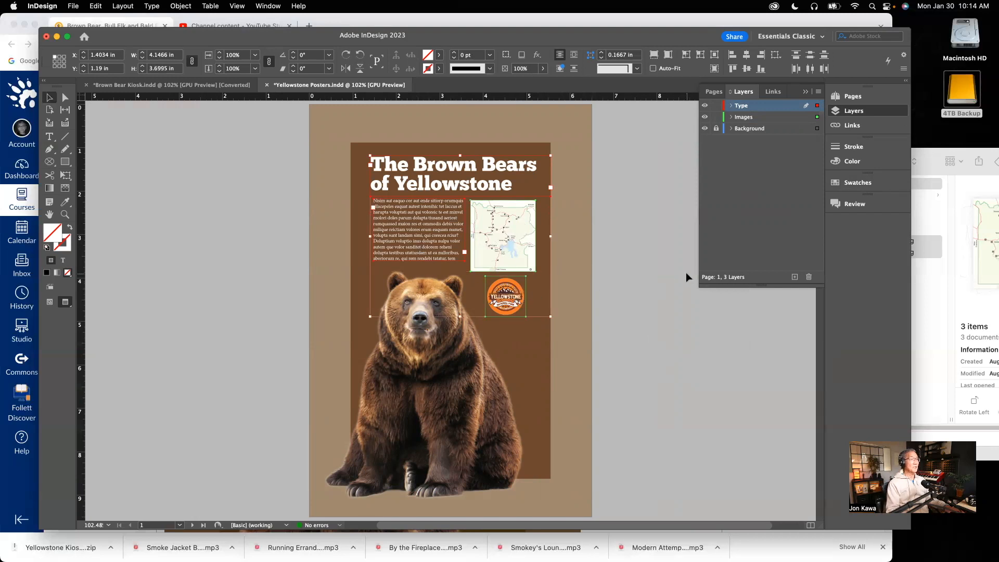
pyautogui.press('Down')
pyautogui.press('Down')
pyautogui.press('Down')
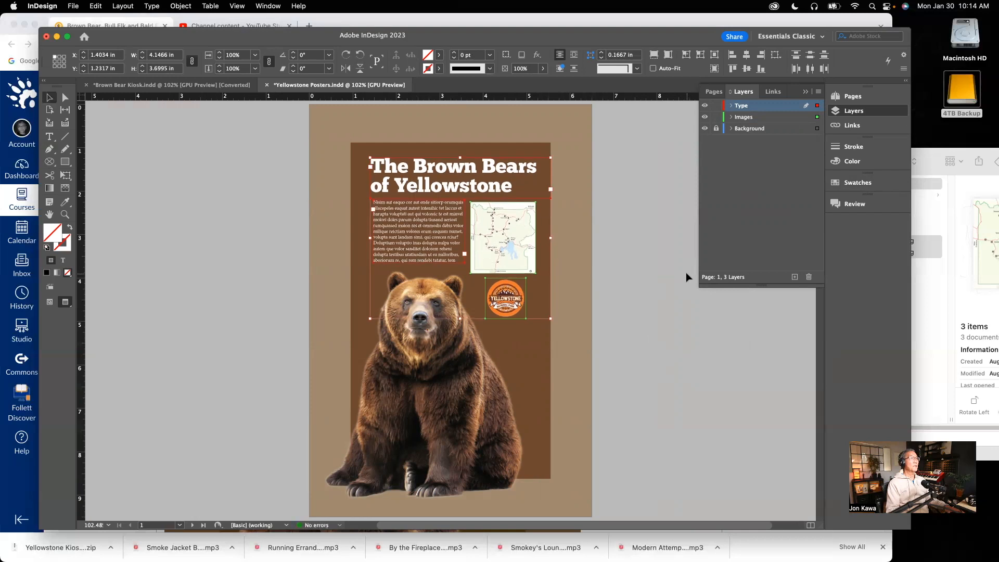
# Step: Deselect the title, text, map and logo group, move the bear image slightly down, and deselect it
pyautogui.click(663, 248)
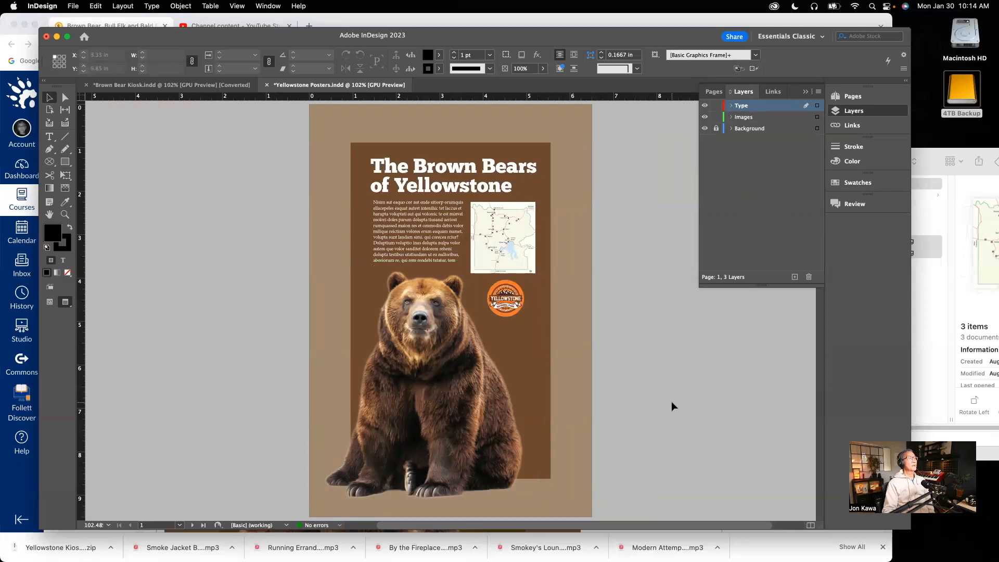
pyautogui.click(466, 395)
pyautogui.moveTo(464, 392); pyautogui.dragTo(464, 395)
pyautogui.click(620, 385)
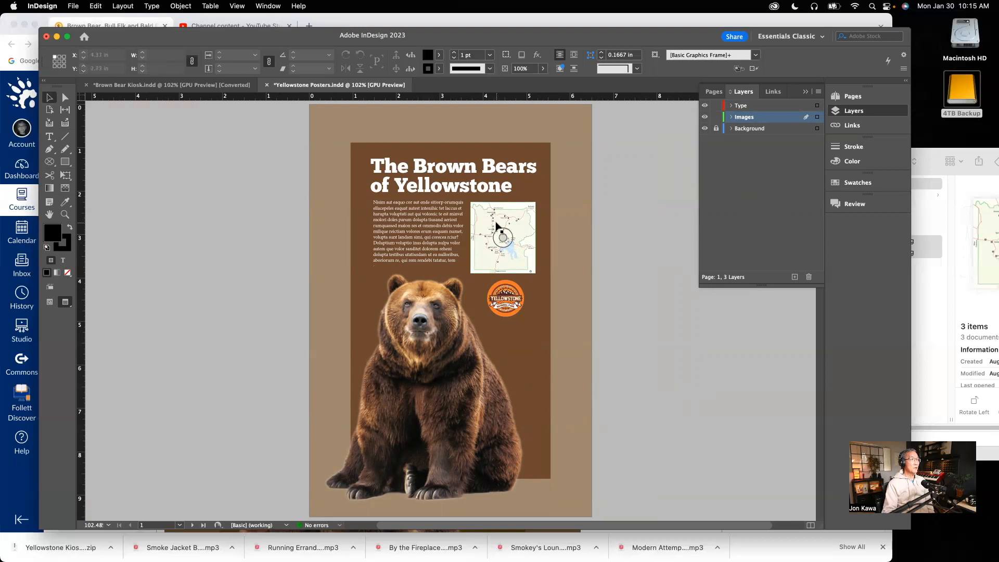
# Step: Switch to the Brown Bear Kiosk document and examine the translucent circle over the map, returning to the full-page view
pyautogui.click(181, 85)
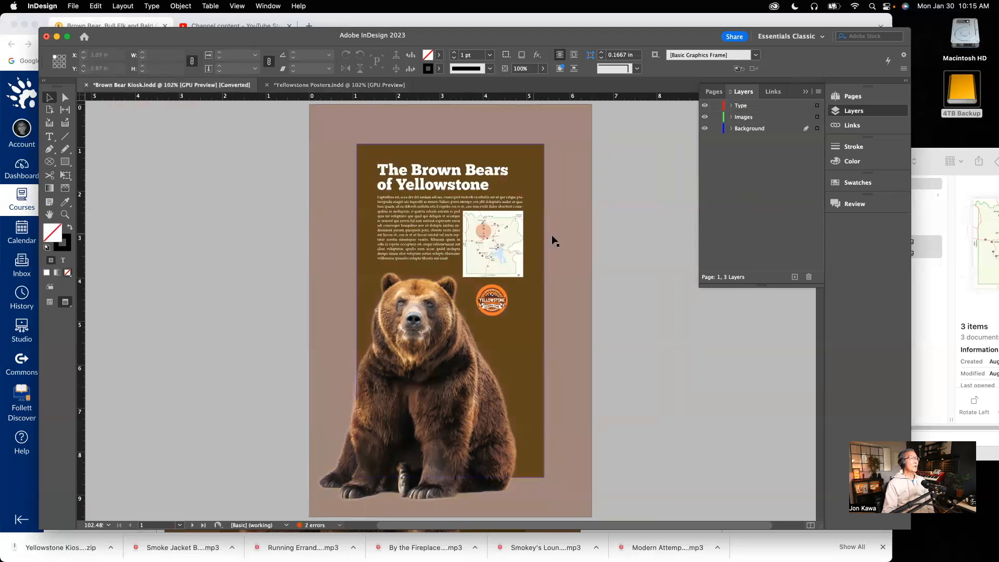
pyautogui.press('super+space')
pyautogui.moveTo(488, 237); pyautogui.dragTo(776, 514)
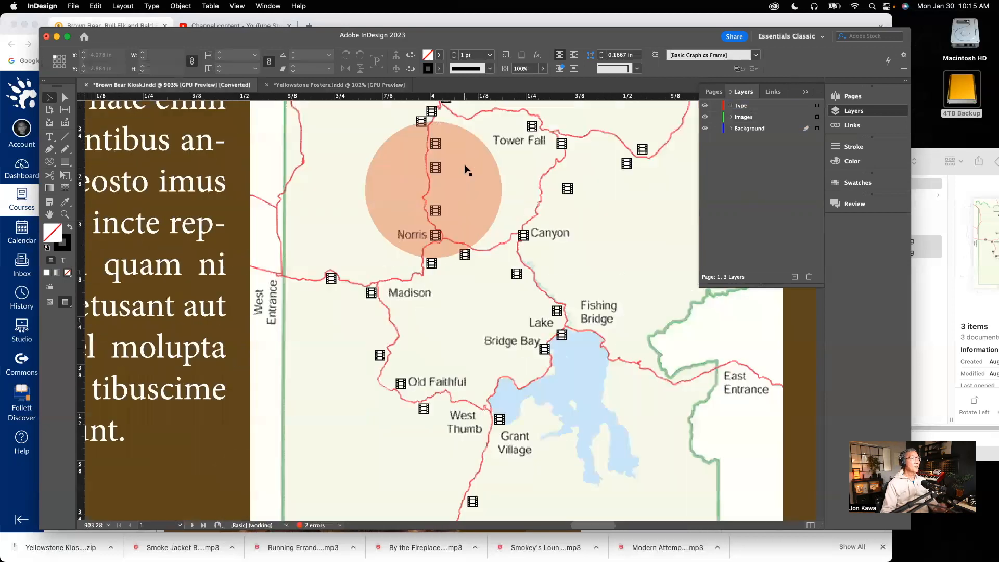
pyautogui.click(465, 164)
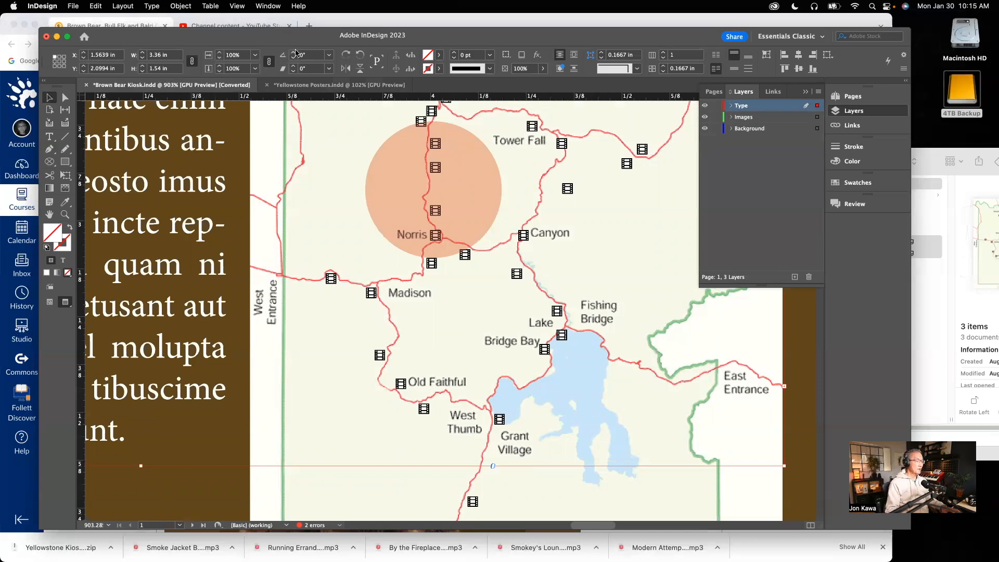
pyautogui.press('super+0')
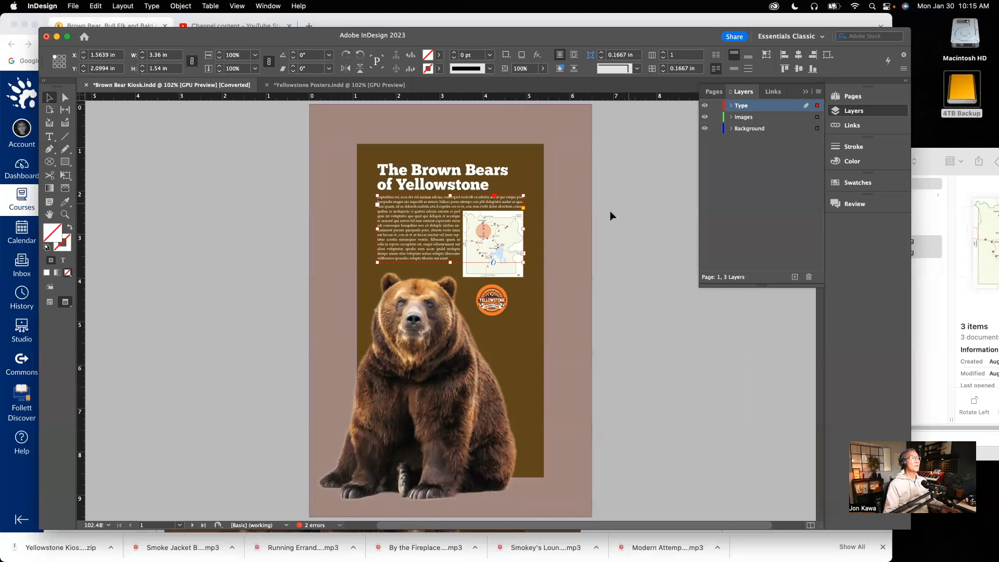
# Step: Lock the Type layer in the Brown Bear Kiosk document, select the translucent circle on the map, and deselect it
pyautogui.click(716, 106)
pyautogui.click(485, 232)
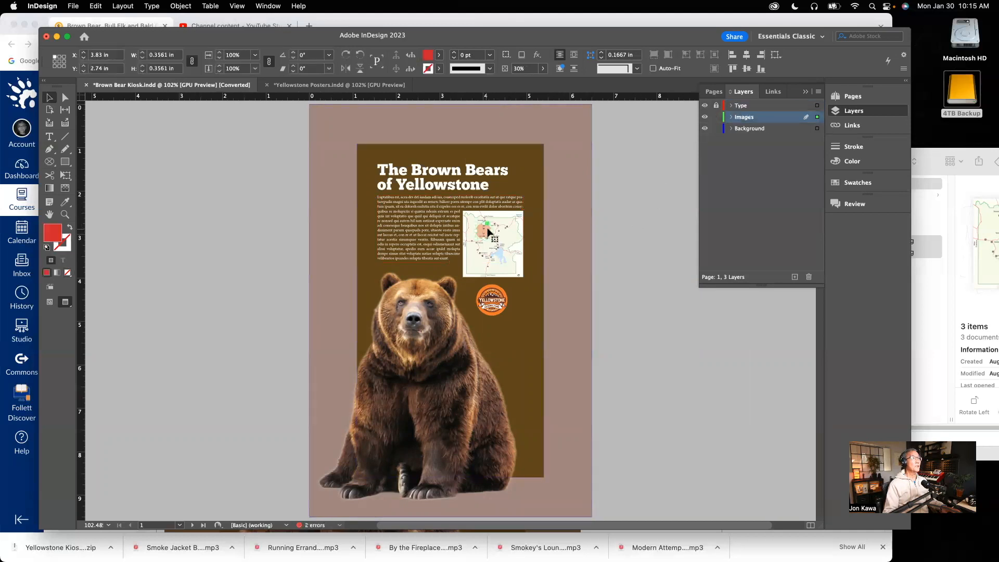
pyautogui.click(641, 232)
# Step: Move the translucent circle off the map, over near the East Entrance, and back over the area north of Norris
pyautogui.moveTo(479, 229); pyautogui.dragTo(645, 380)
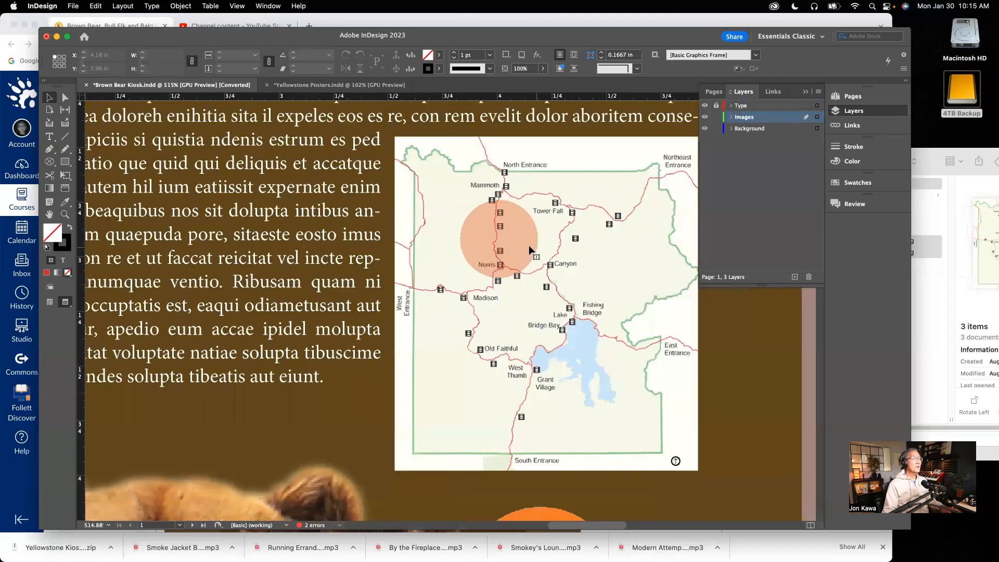
pyautogui.click(534, 252)
pyautogui.moveTo(535, 252); pyautogui.dragTo(801, 387)
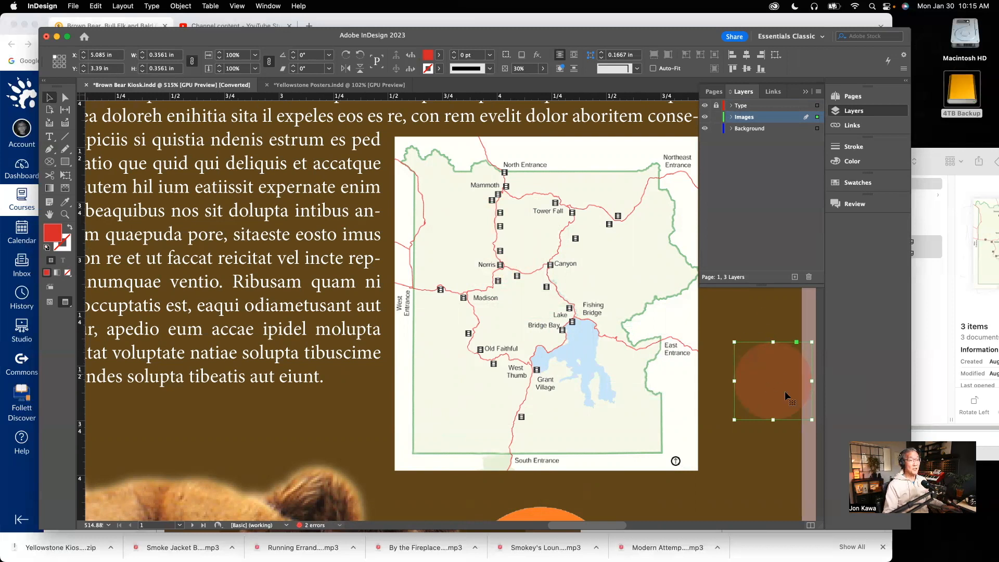
pyautogui.moveTo(783, 374); pyautogui.dragTo(640, 335)
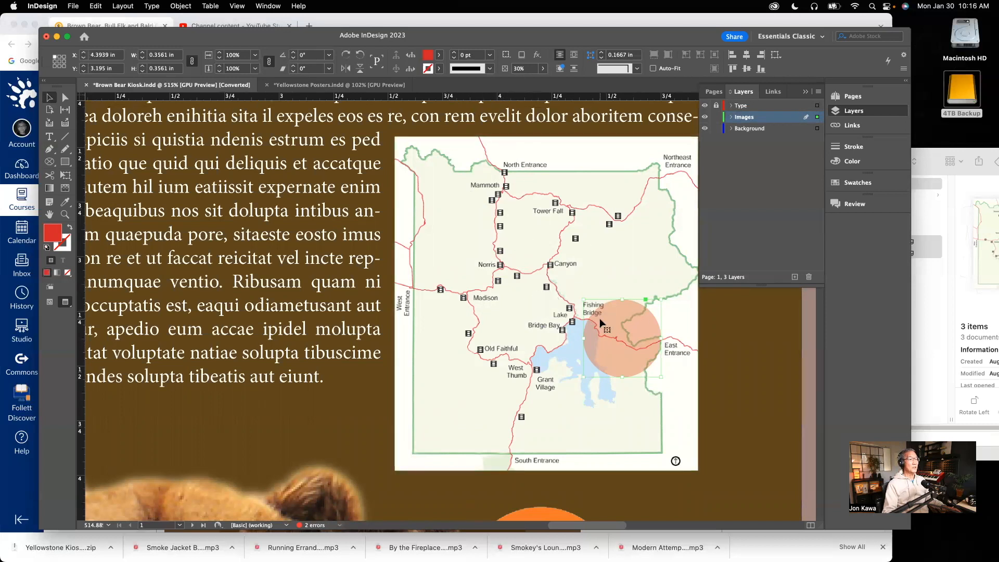
pyautogui.moveTo(603, 335); pyautogui.dragTo(479, 234)
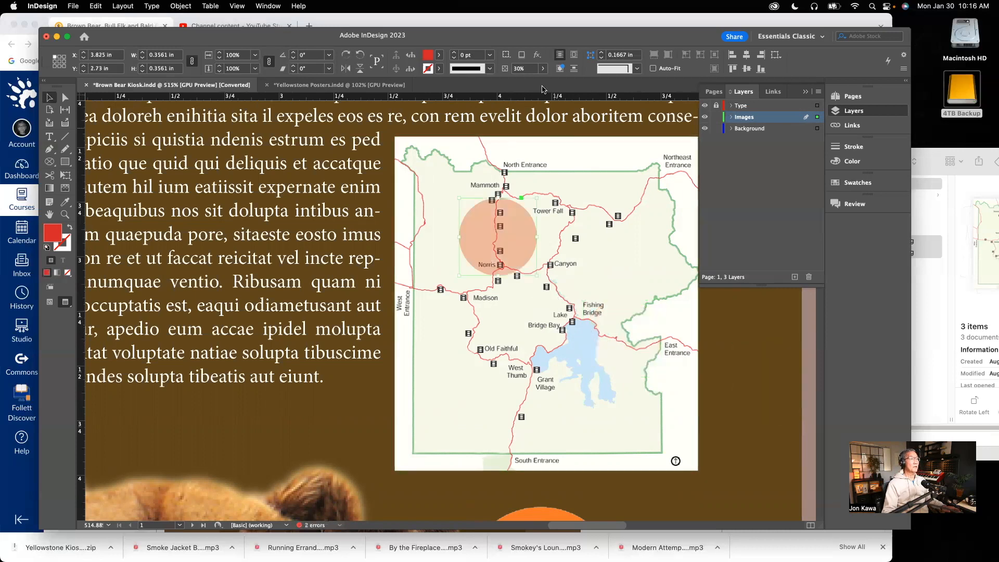
# Step: Switch to the Yellowstone Posters document, make Images the active layer, and lock the Type layer
pyautogui.click(347, 86)
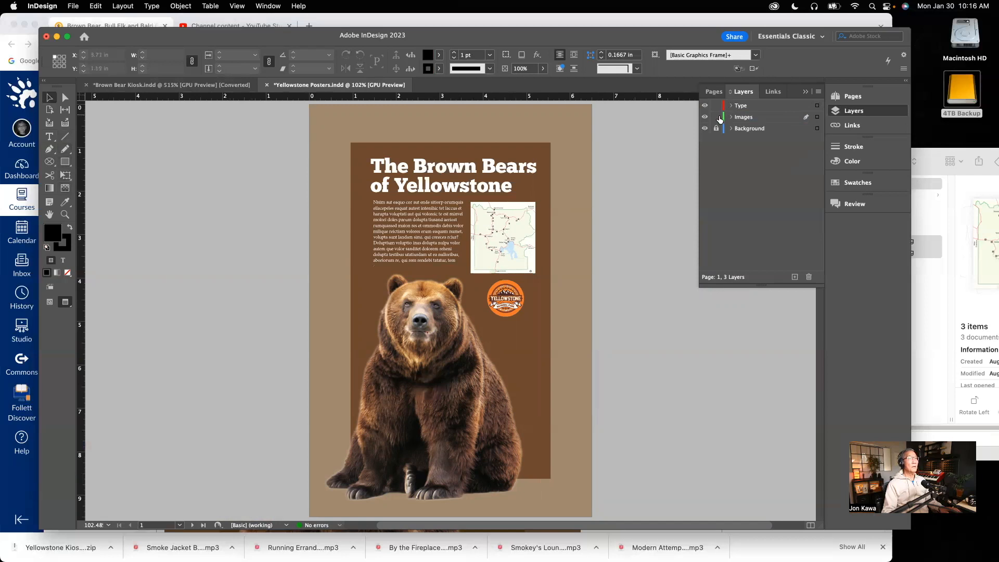
pyautogui.click(743, 119)
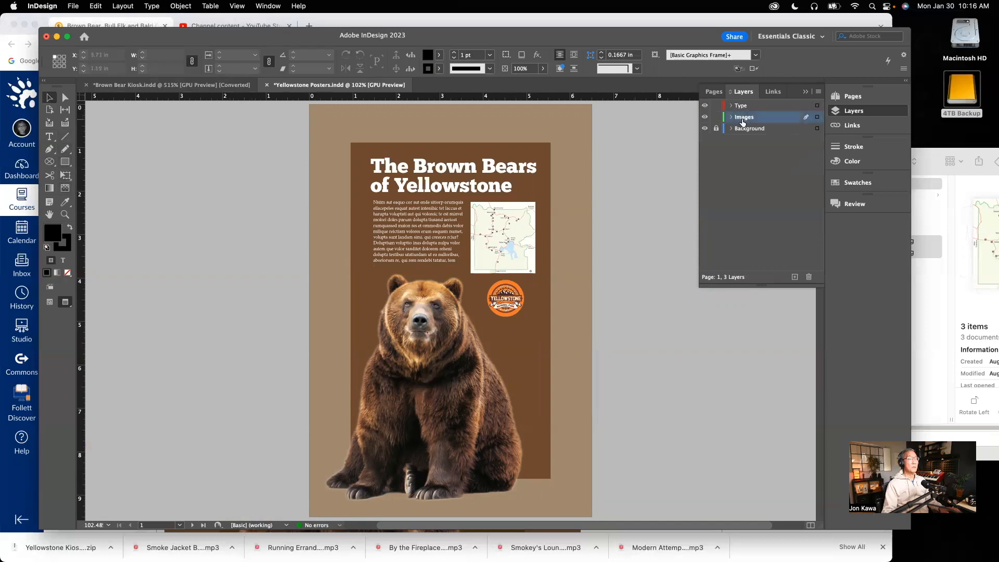
pyautogui.click(716, 106)
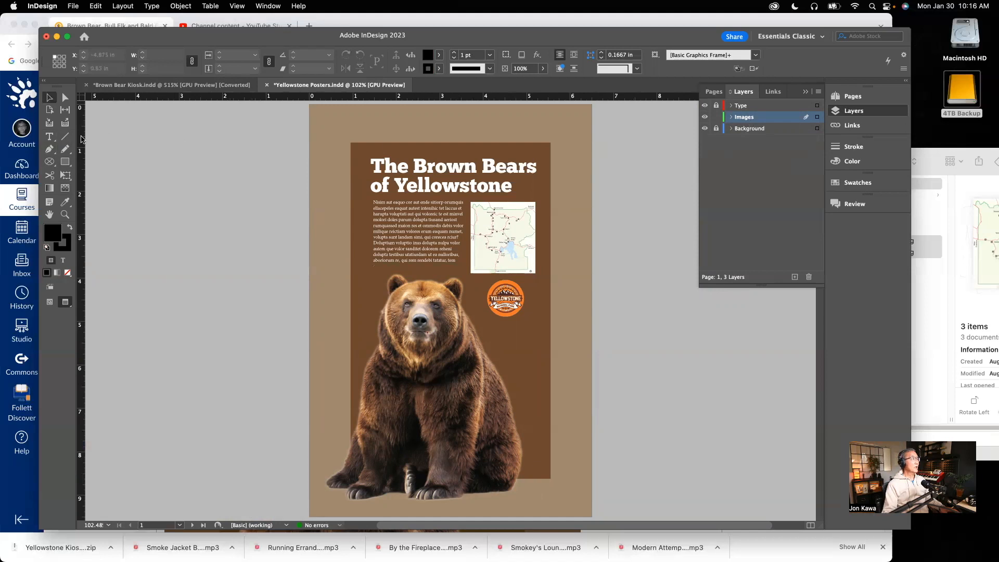
# Step: Draw a circle about 0.5 in across with the Ellipse tool on the tan border beside the bear's head
pyautogui.click(66, 165)
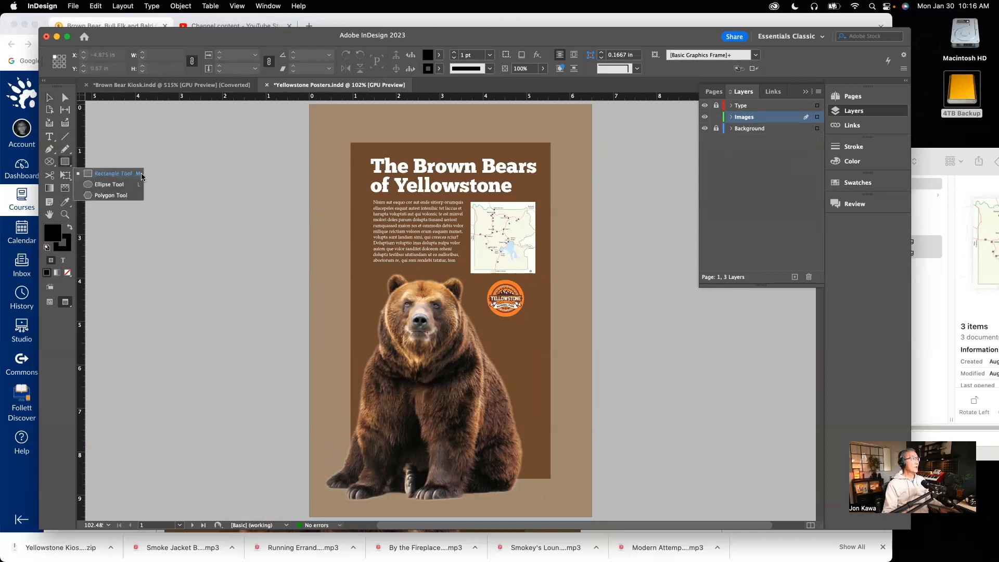
pyautogui.click(110, 185)
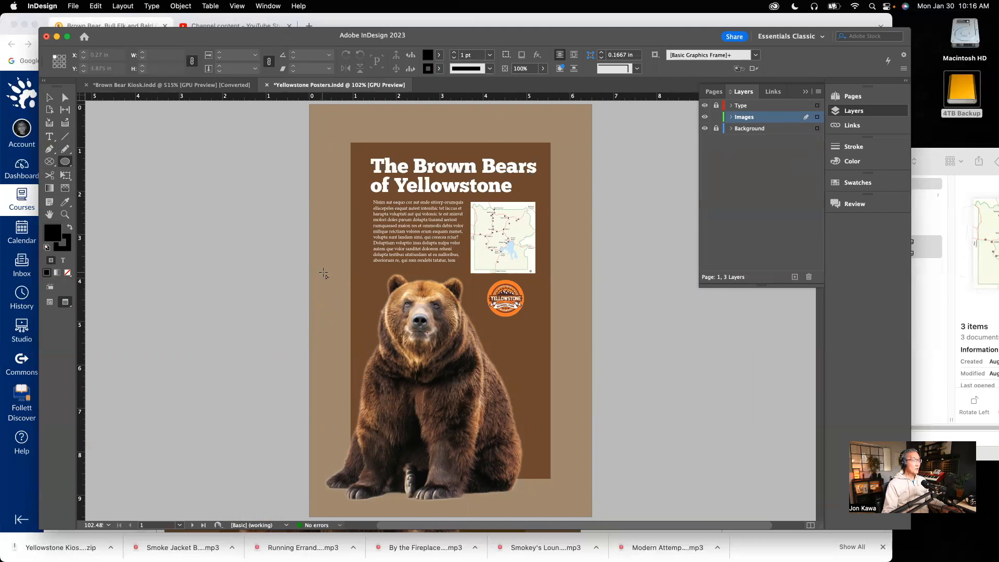
pyautogui.moveTo(325, 275); pyautogui.dragTo(346, 301)
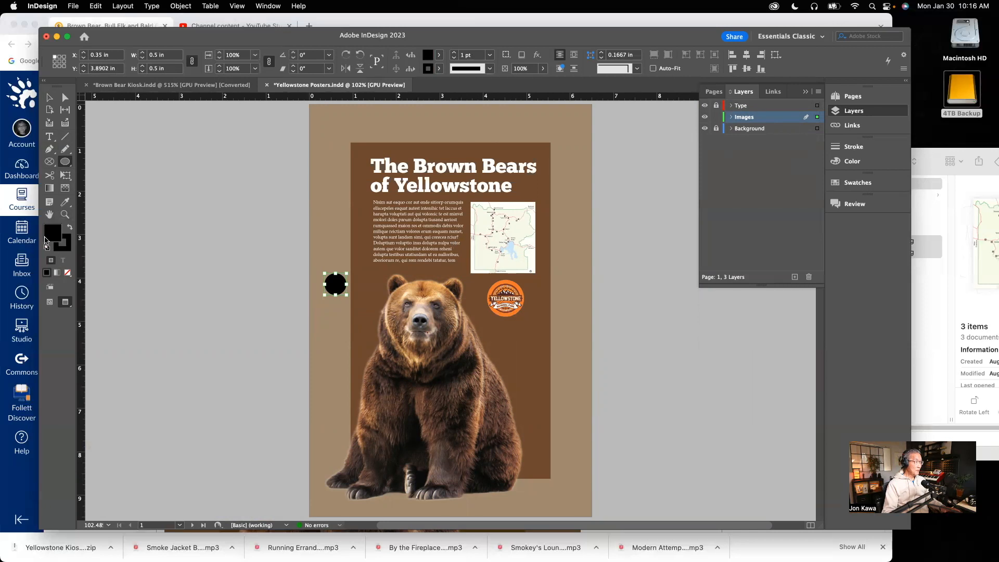
# Step: Set the circle's stroke to None and its fill to the red swatch C=15 M=100 Y=100 K=0
pyautogui.click(866, 184)
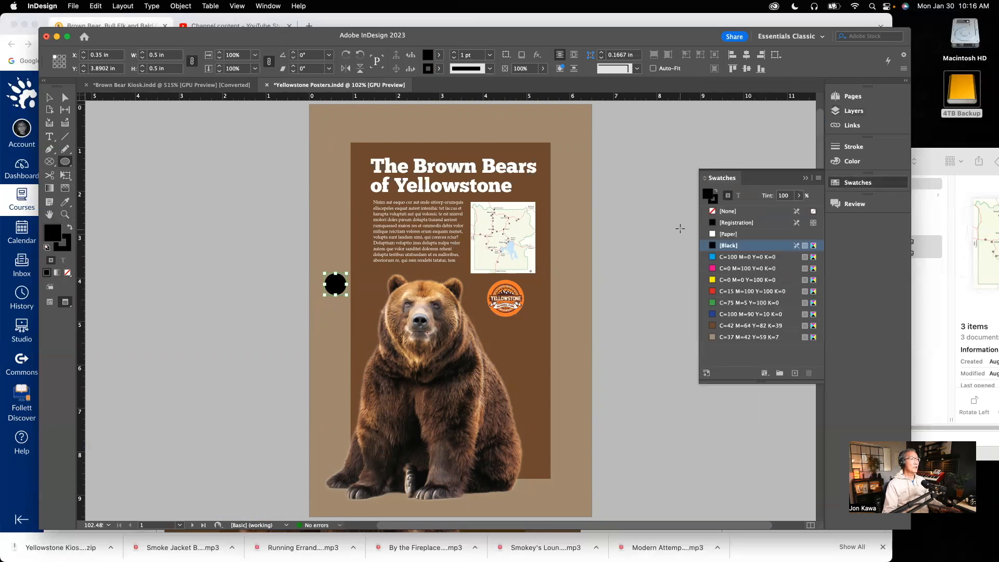
pyautogui.click(715, 200)
pyautogui.click(713, 213)
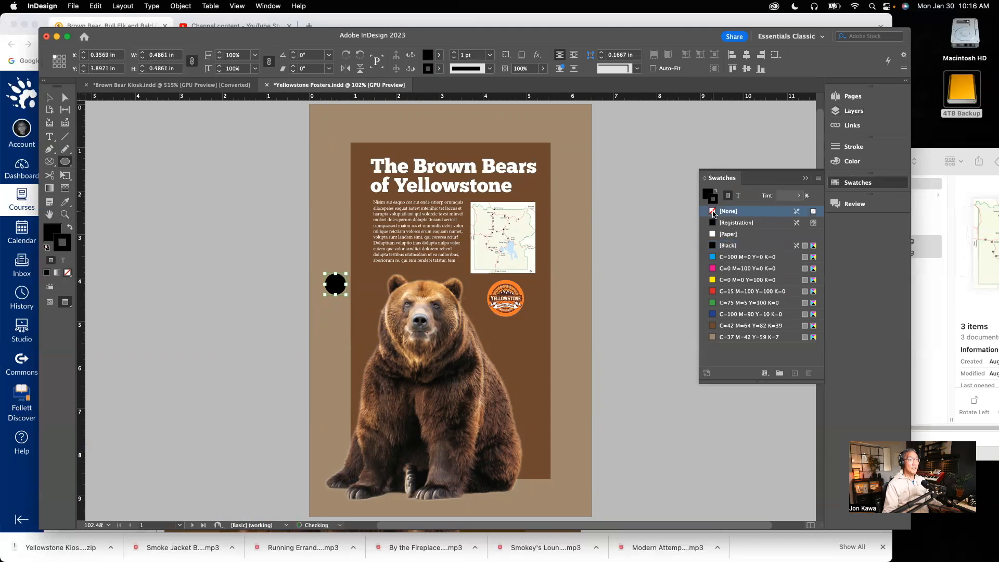
pyautogui.click(708, 195)
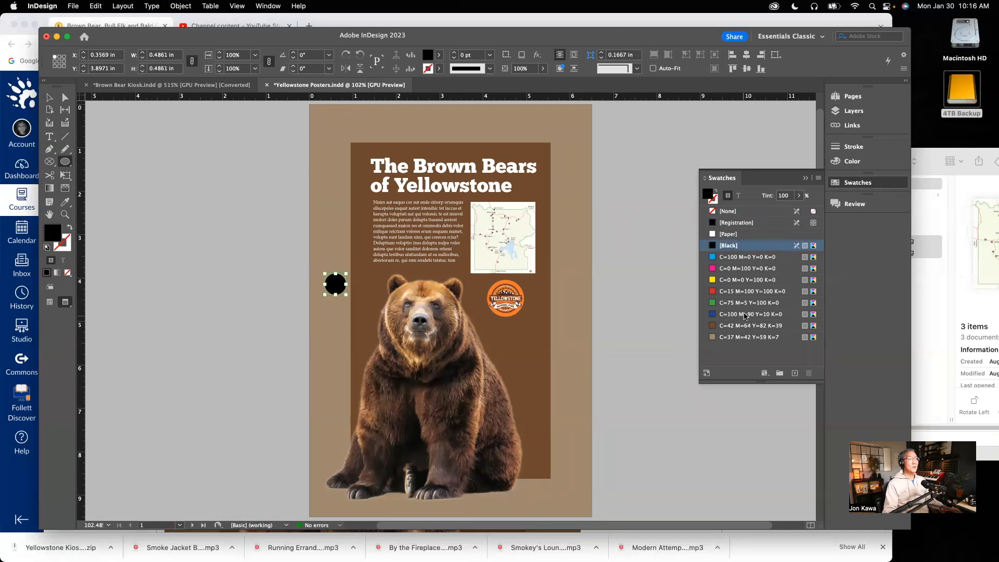
pyautogui.click(713, 293)
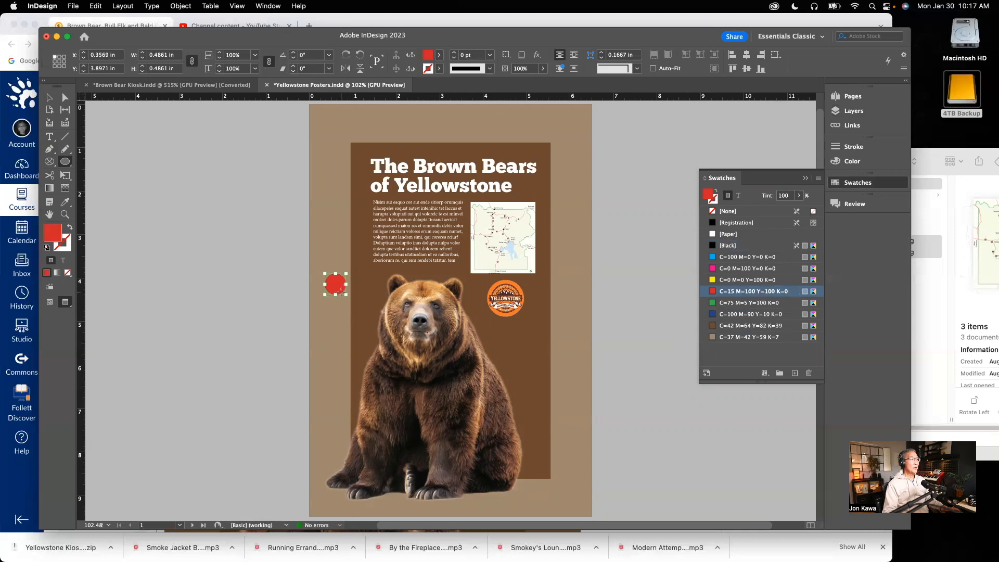
# Step: Move the red circle onto the map's northwest area at about X 4.03 in, Y 2.45 in, and deselect it
pyautogui.click(49, 97)
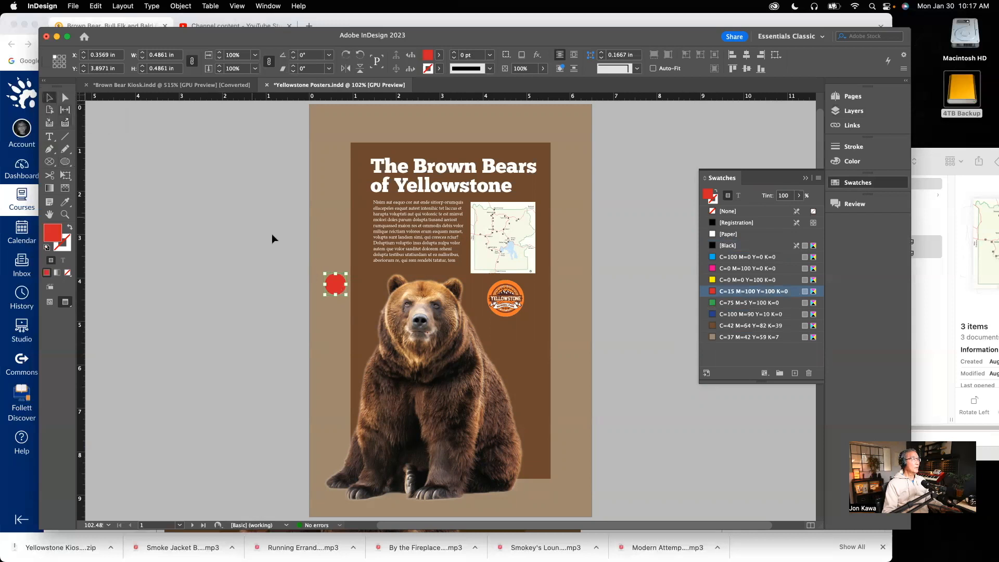
pyautogui.moveTo(338, 285); pyautogui.dragTo(498, 222)
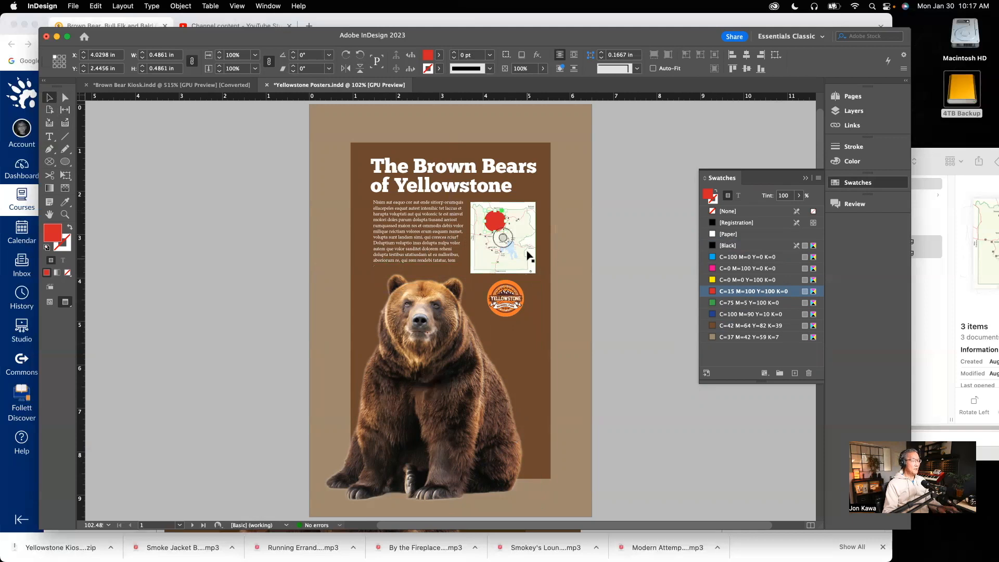
pyautogui.click(604, 252)
# Step: Set the red circle's opacity to 40% so the map shows through
pyautogui.moveTo(503, 231); pyautogui.dragTo(723, 460)
pyautogui.moveTo(621, 281); pyautogui.dragTo(617, 318)
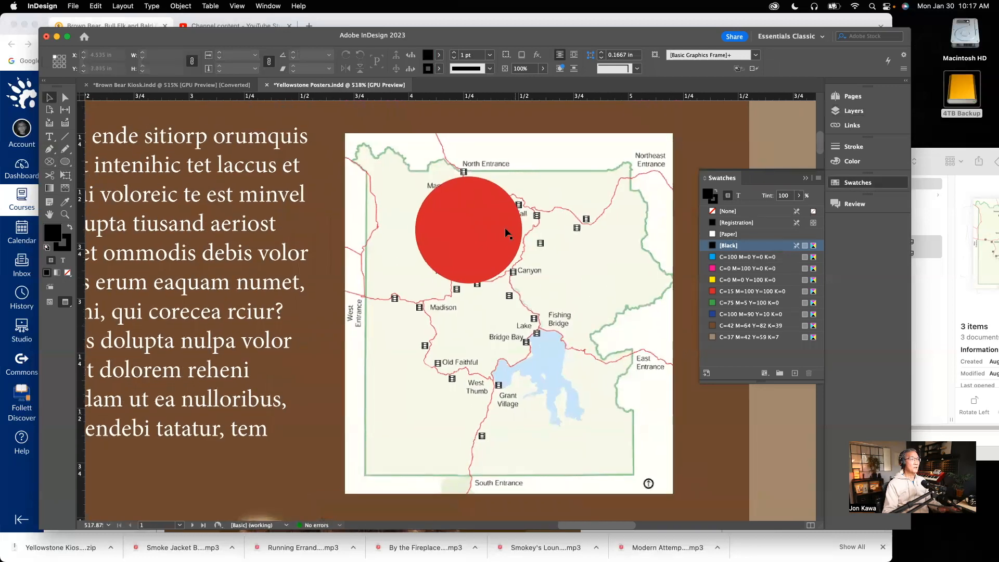
pyautogui.click(472, 230)
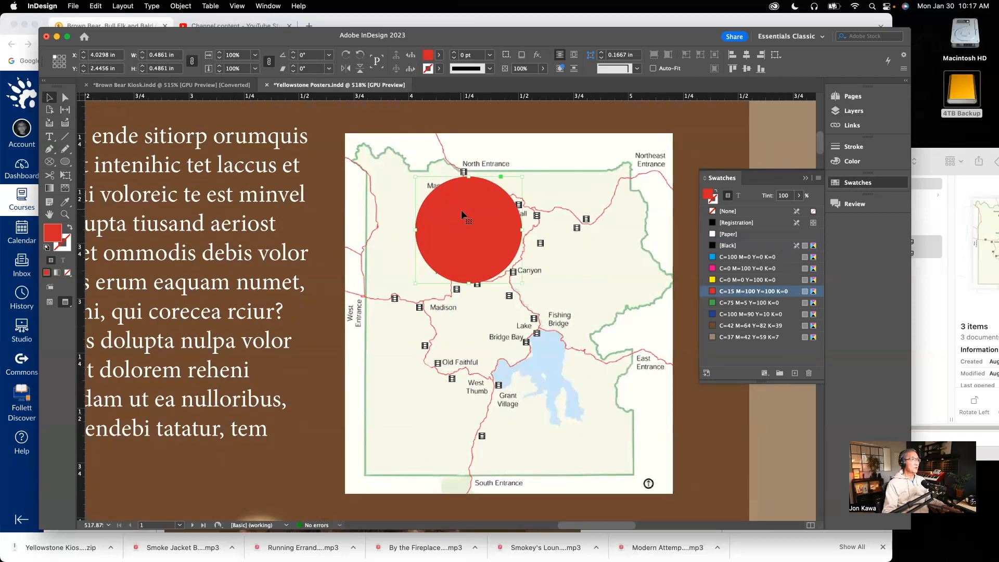
pyautogui.click(542, 73)
pyautogui.moveTo(543, 82); pyautogui.dragTo(487, 86)
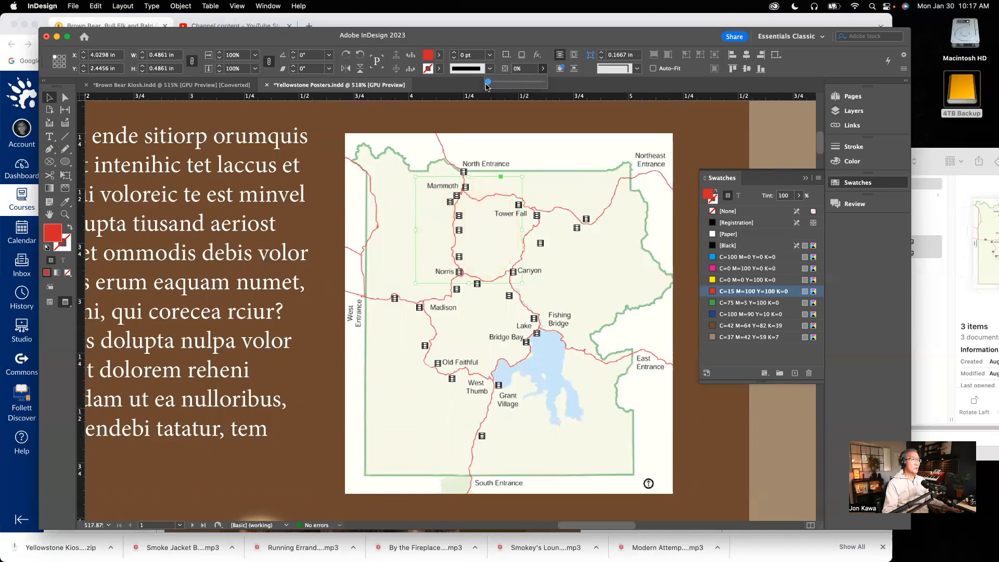
pyautogui.moveTo(487, 86); pyautogui.dragTo(510, 91)
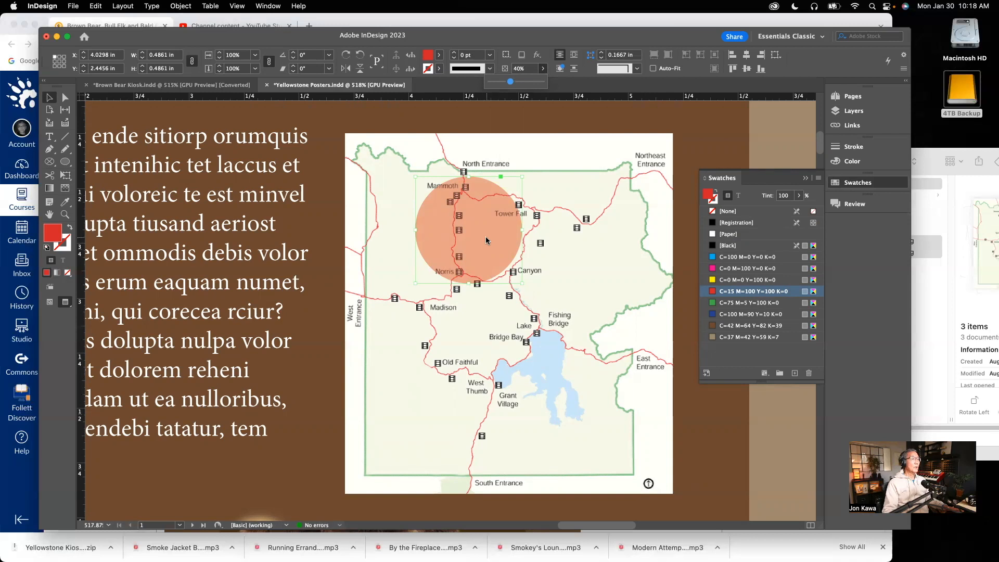
# Step: Shrink the circle to about 0.29 in across, move it over Tower Fall at about X 4.37 in, Y 2.48 in, and deselect it
pyautogui.moveTo(485, 236); pyautogui.dragTo(503, 248)
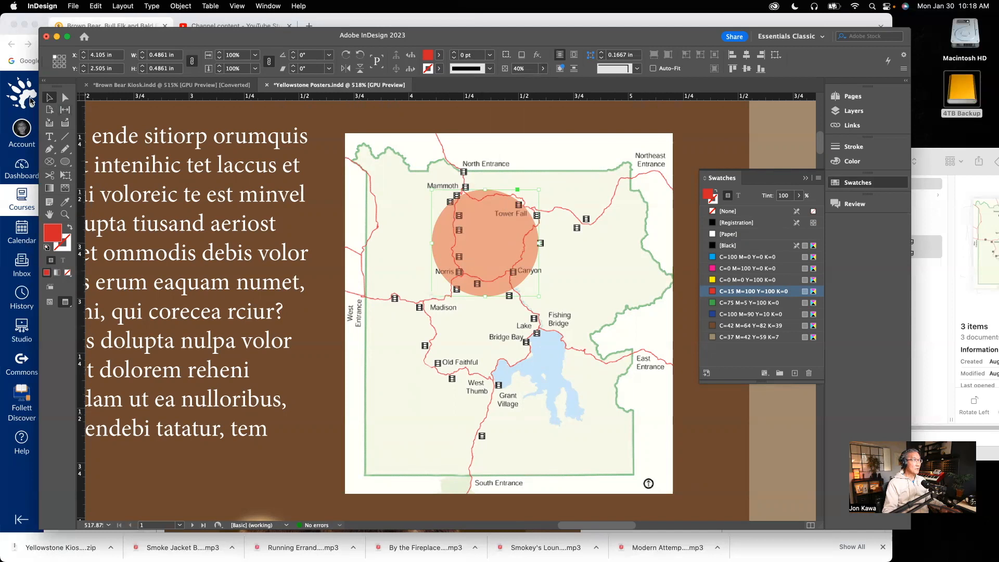
pyautogui.click(539, 190)
pyautogui.moveTo(539, 189); pyautogui.dragTo(492, 230)
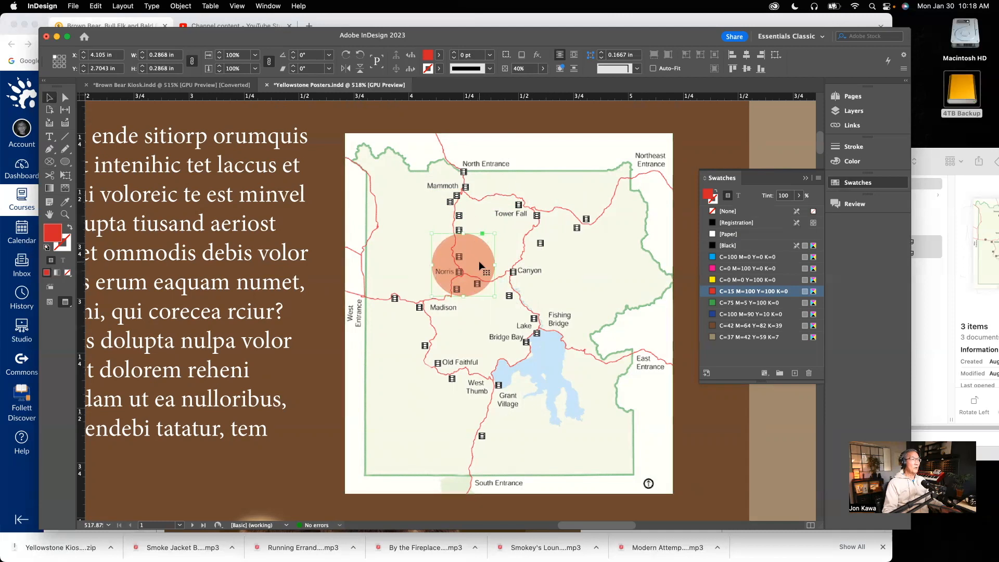
pyautogui.moveTo(478, 260); pyautogui.dragTo(537, 216)
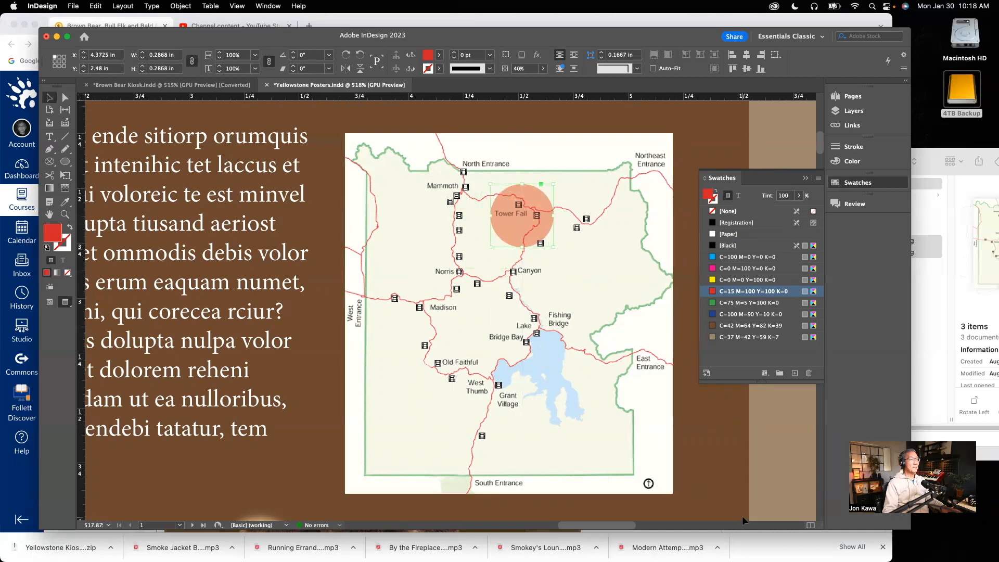
pyautogui.click(805, 180)
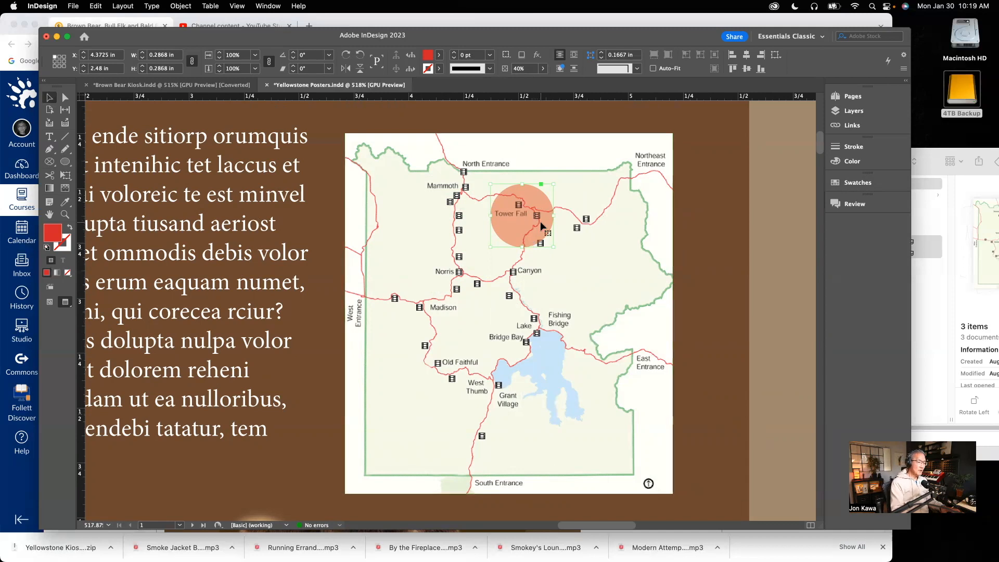
pyautogui.press('super+0')
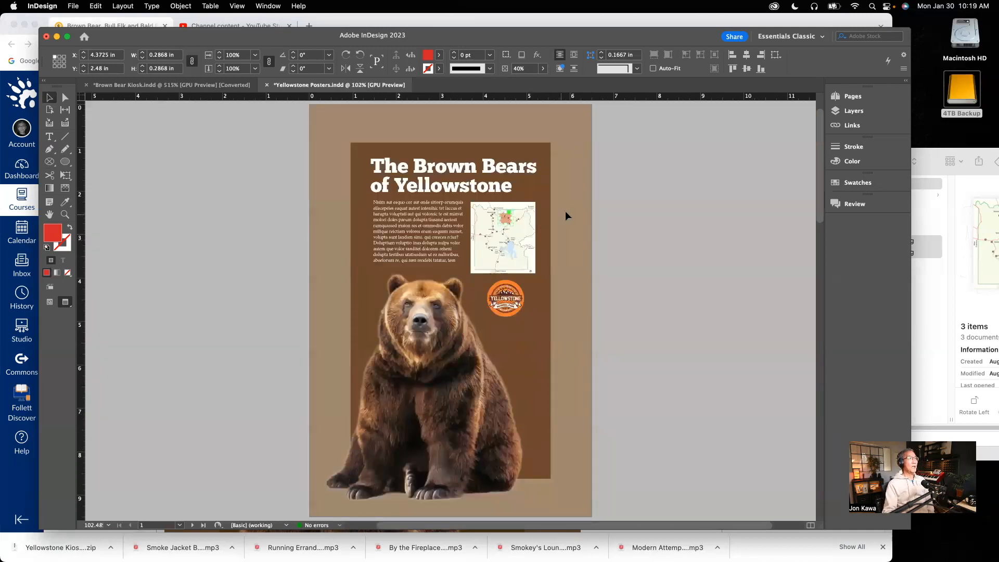
pyautogui.click(617, 214)
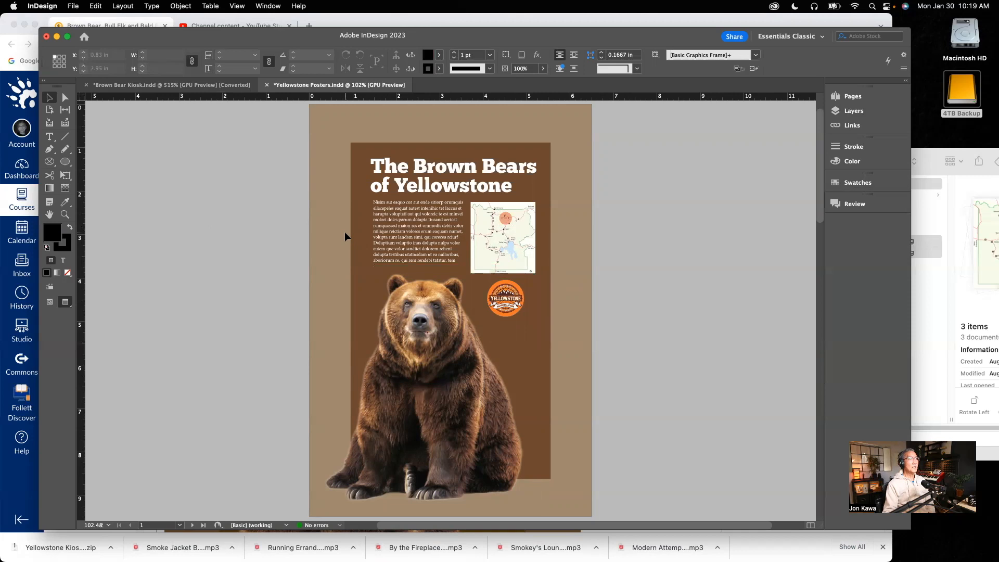
# Step: Unlock the Type and Background layers
pyautogui.click(853, 110)
pyautogui.click(716, 105)
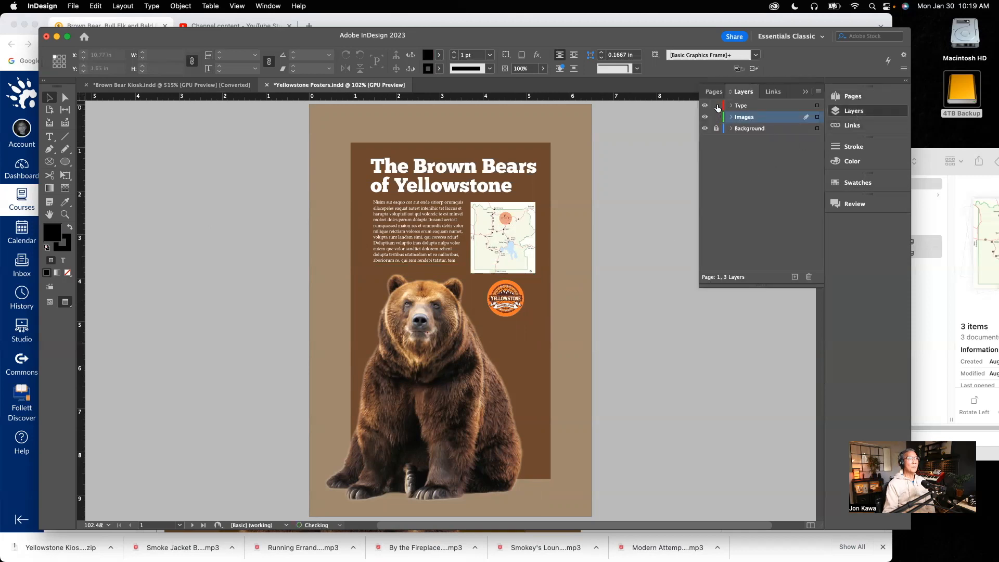
pyautogui.click(716, 129)
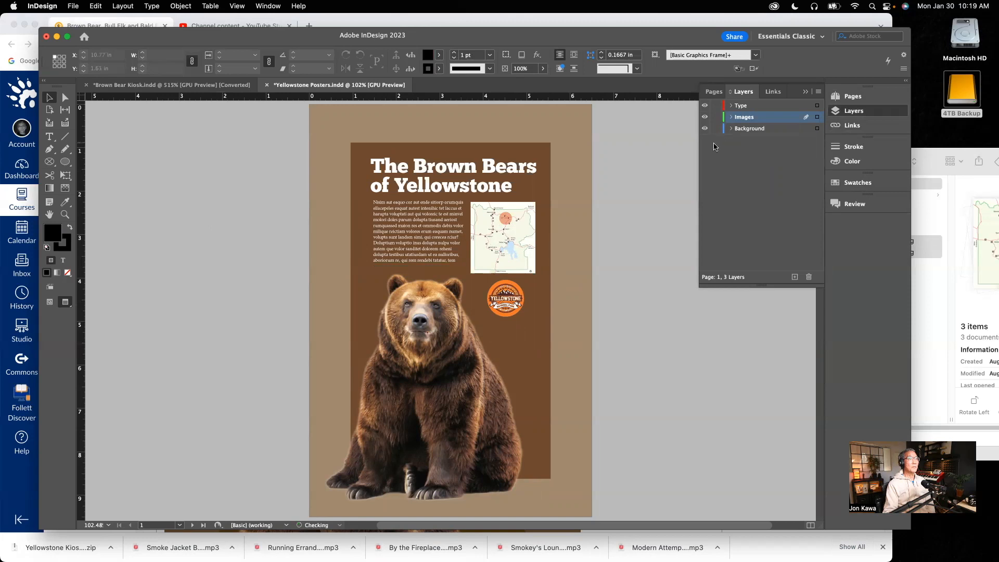
# Step: Hide the Type, Images and Background layers one by one and show them again to check what each contains
pyautogui.click(705, 107)
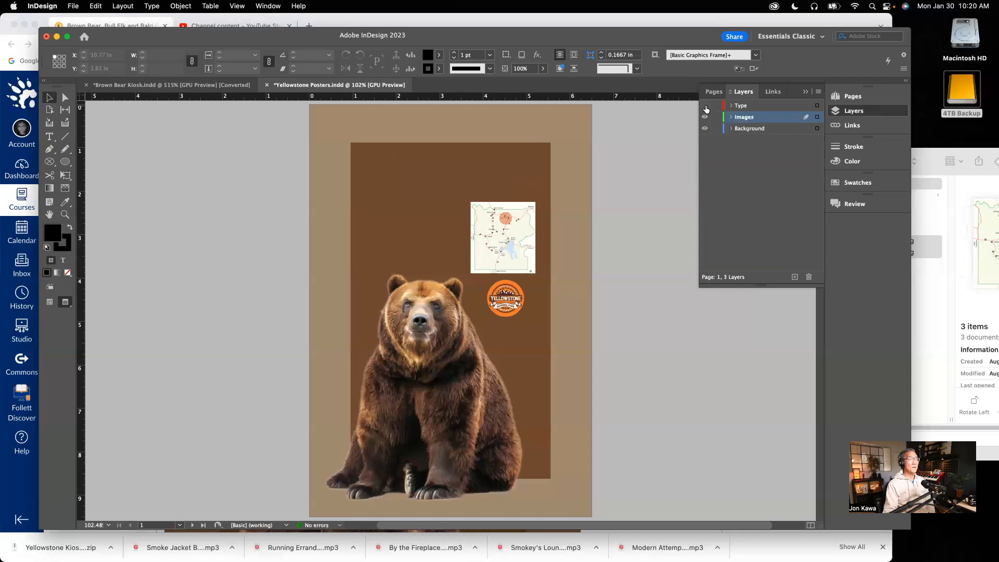
pyautogui.click(704, 117)
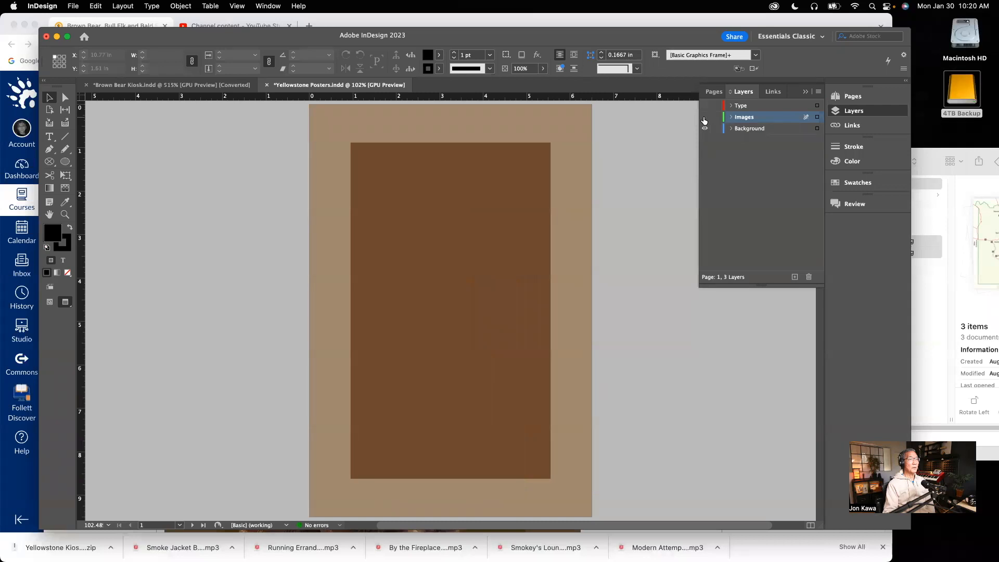
pyautogui.click(704, 129)
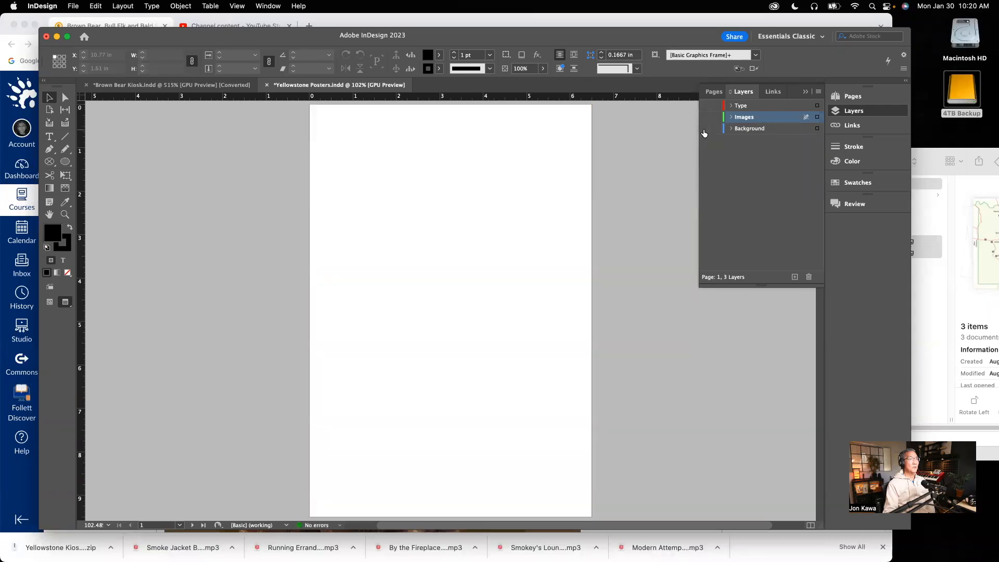
pyautogui.click(704, 128)
pyautogui.click(705, 117)
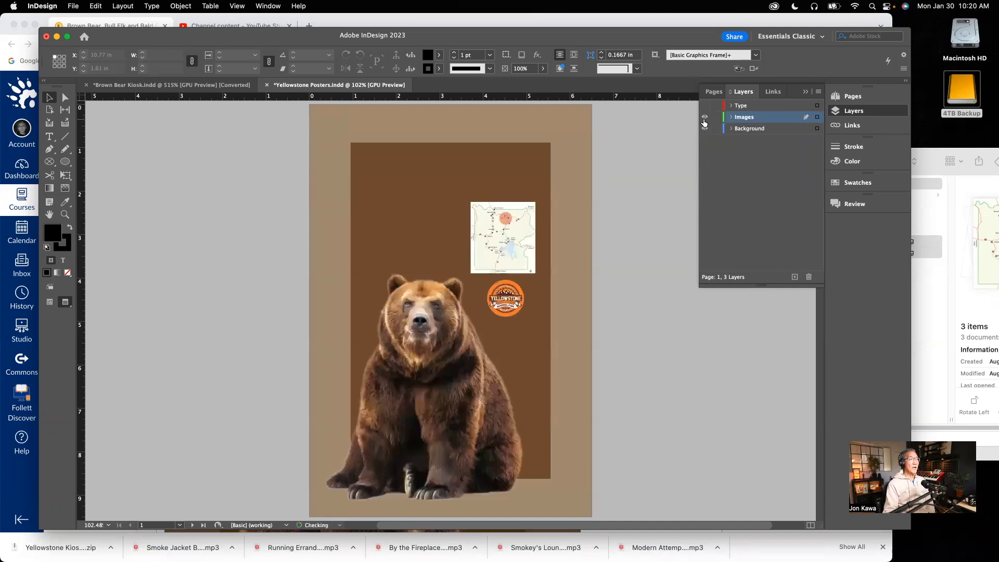
pyautogui.click(703, 106)
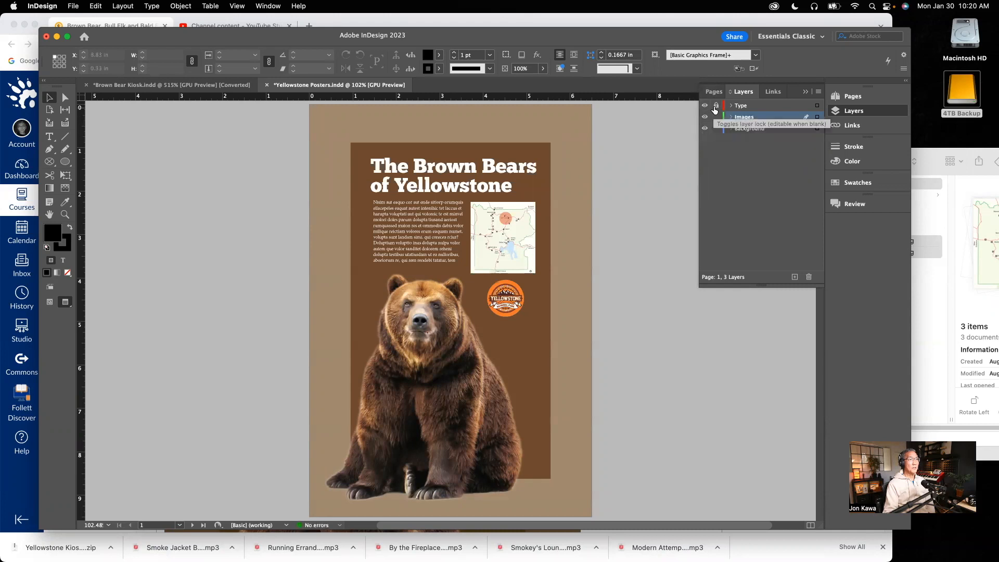
pyautogui.click(704, 106)
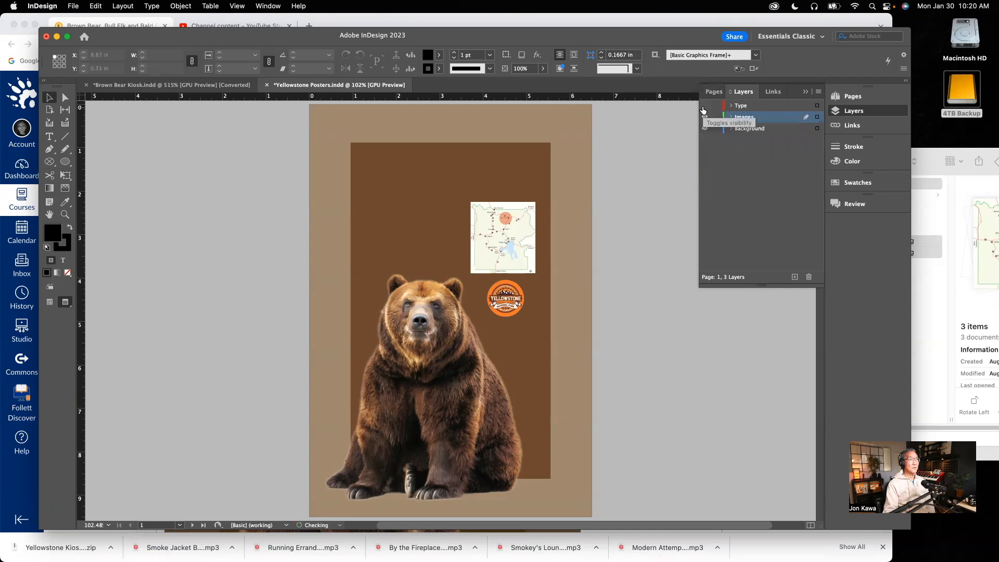
pyautogui.click(704, 106)
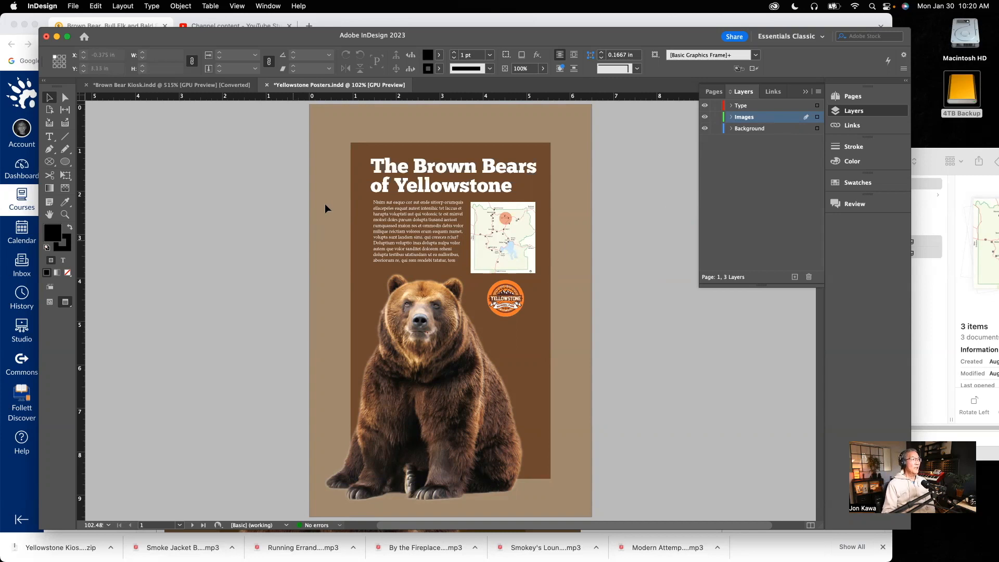
# Step: Save the poster document, check Yellowstone Posters.indd in the Yellowstone Poster folder in Finder, and close the Finder window
pyautogui.press('super+s')
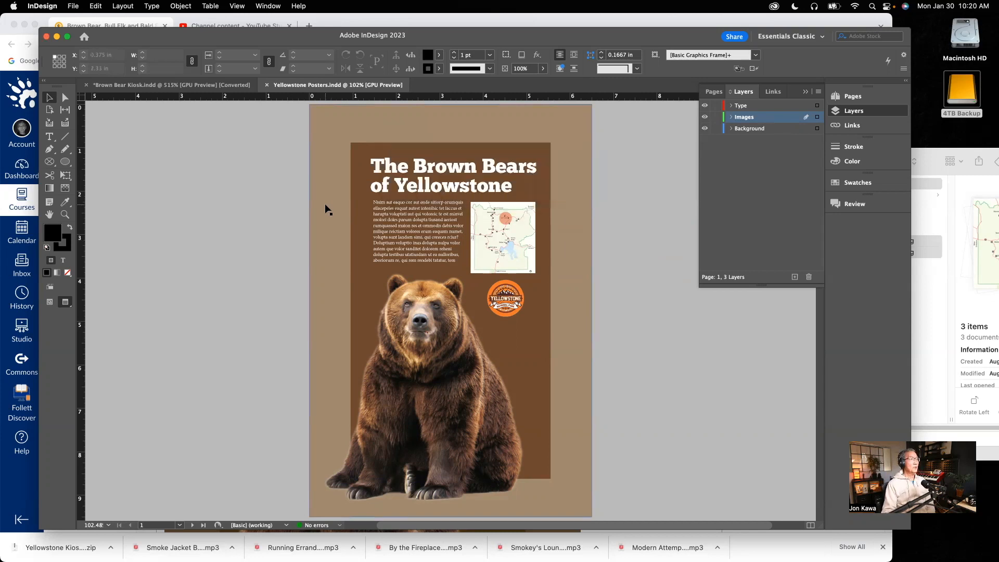
pyautogui.click(932, 152)
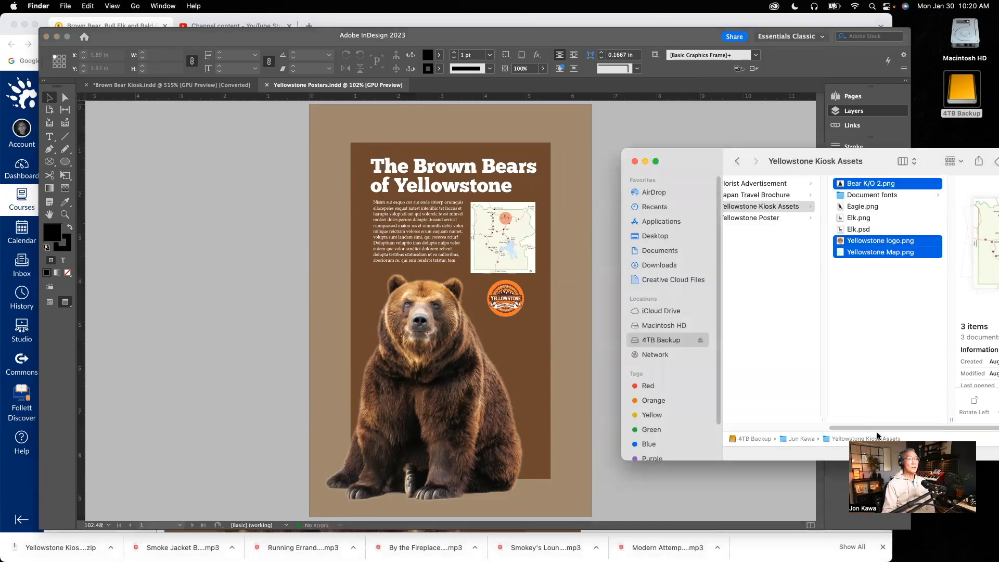
pyautogui.moveTo(876, 427); pyautogui.dragTo(747, 426)
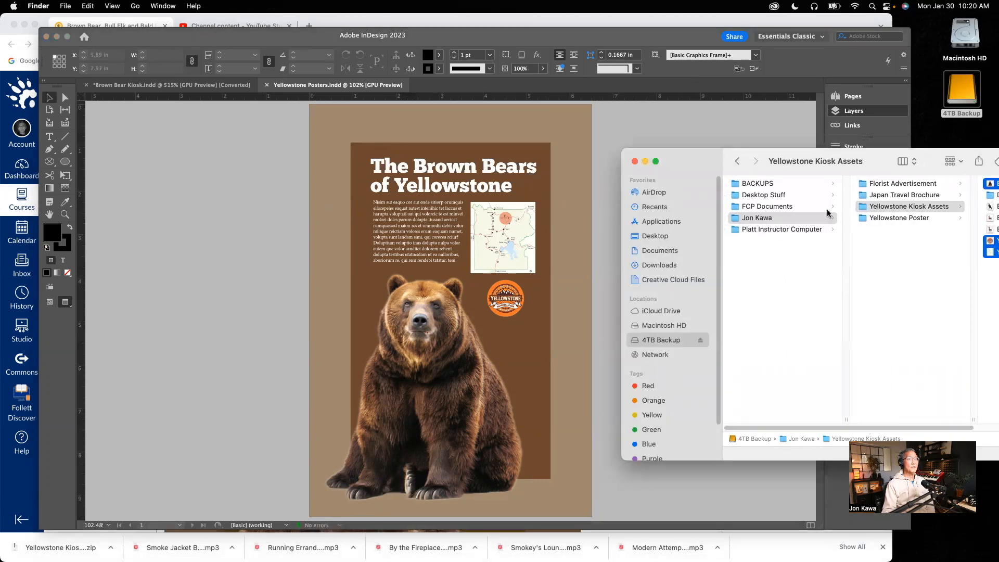
pyautogui.click(891, 219)
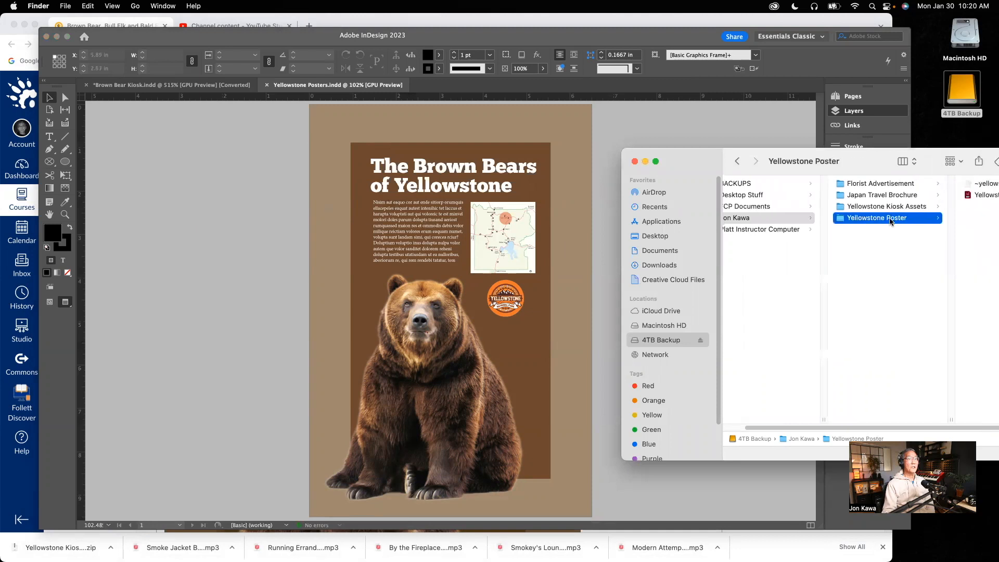
pyautogui.doubleClick(869, 168)
pyautogui.click(881, 196)
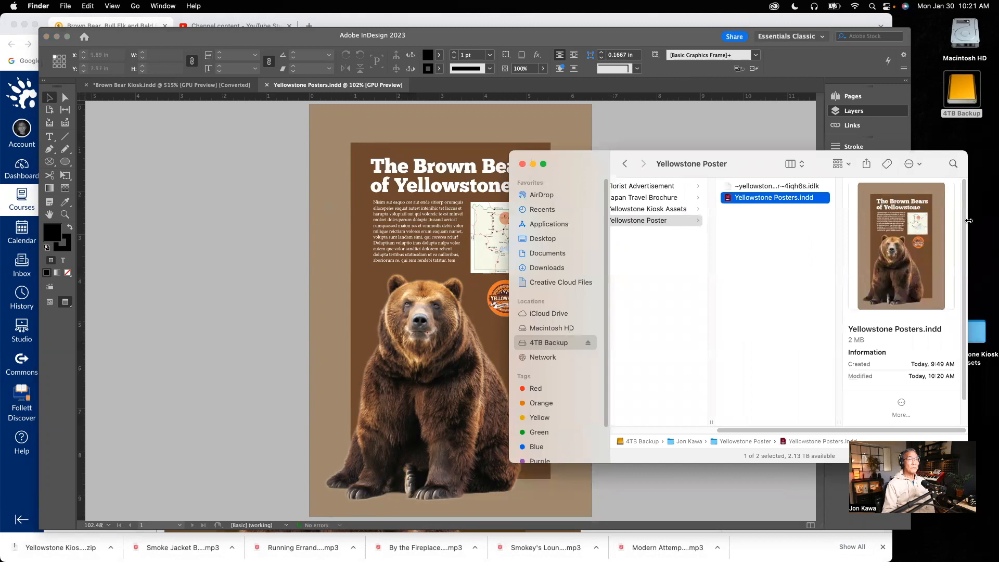
pyautogui.moveTo(727, 157); pyautogui.dragTo(824, 154)
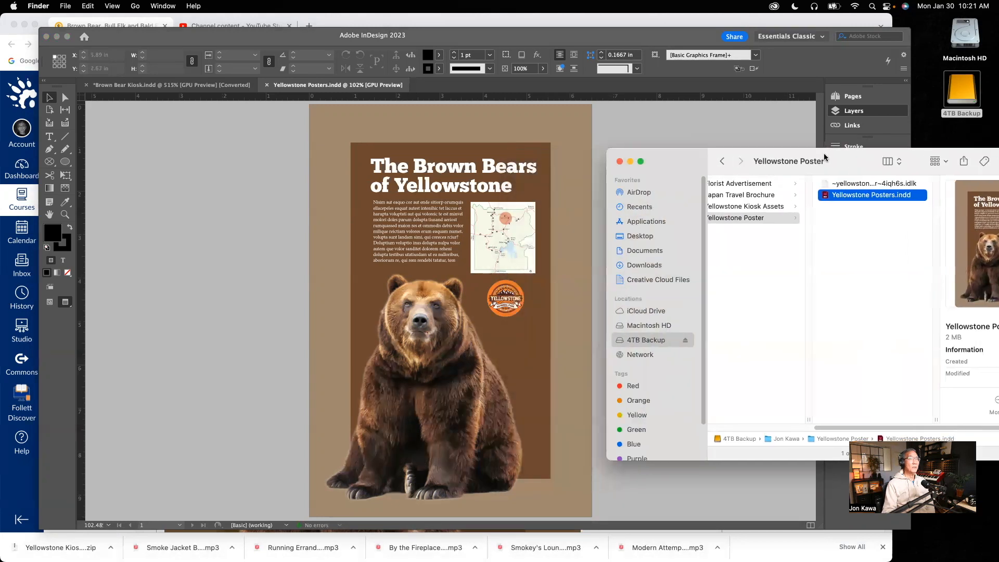
pyautogui.click(619, 161)
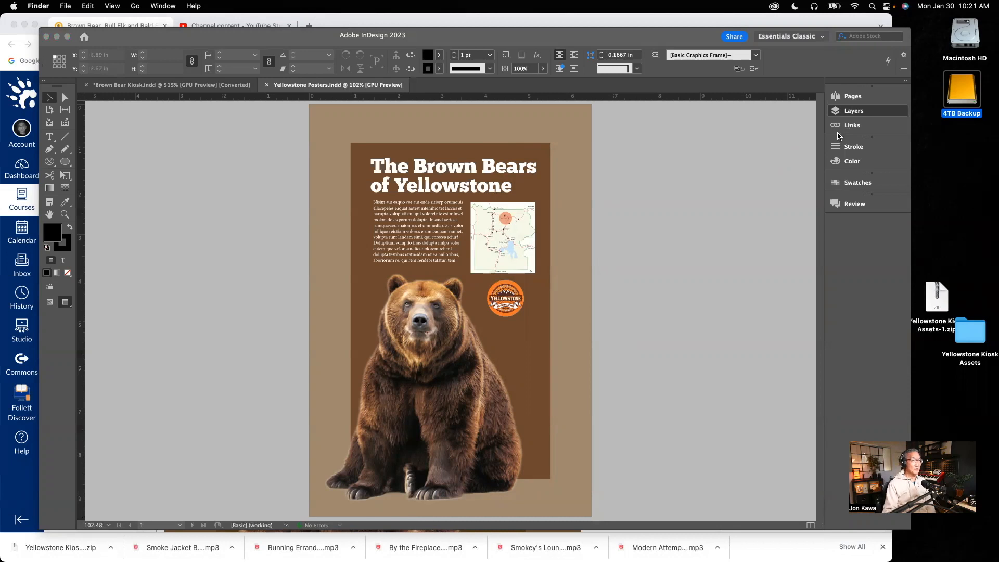
# Step: Review the document's page list, looking at pages 2 and 3, and collapse it
pyautogui.click(856, 99)
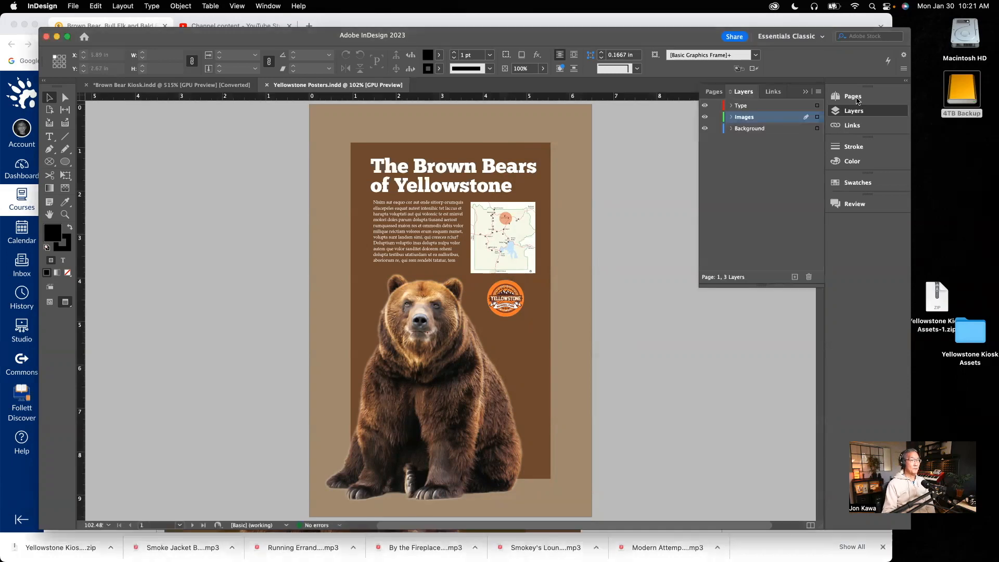
pyautogui.click(852, 96)
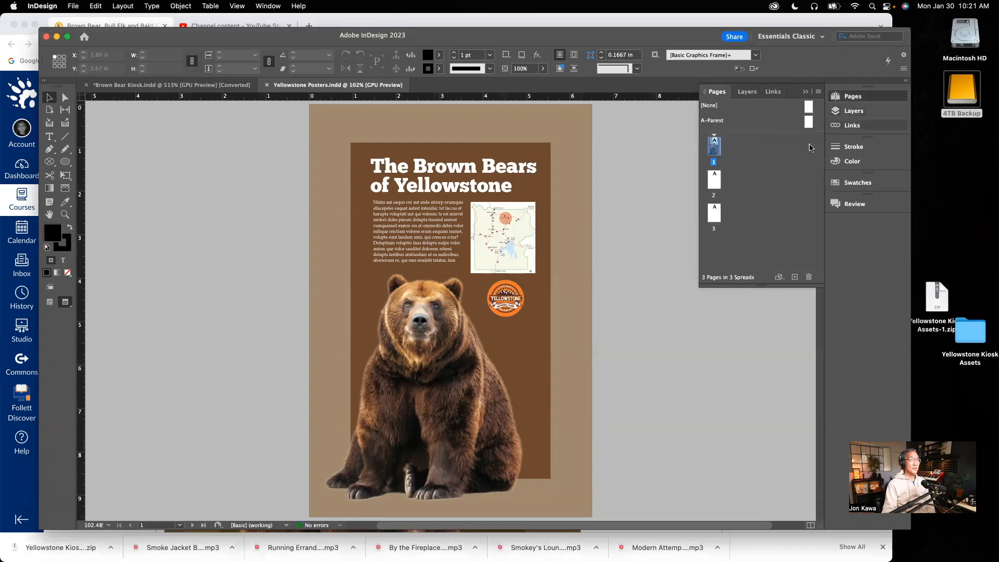
pyautogui.click(716, 185)
pyautogui.click(712, 216)
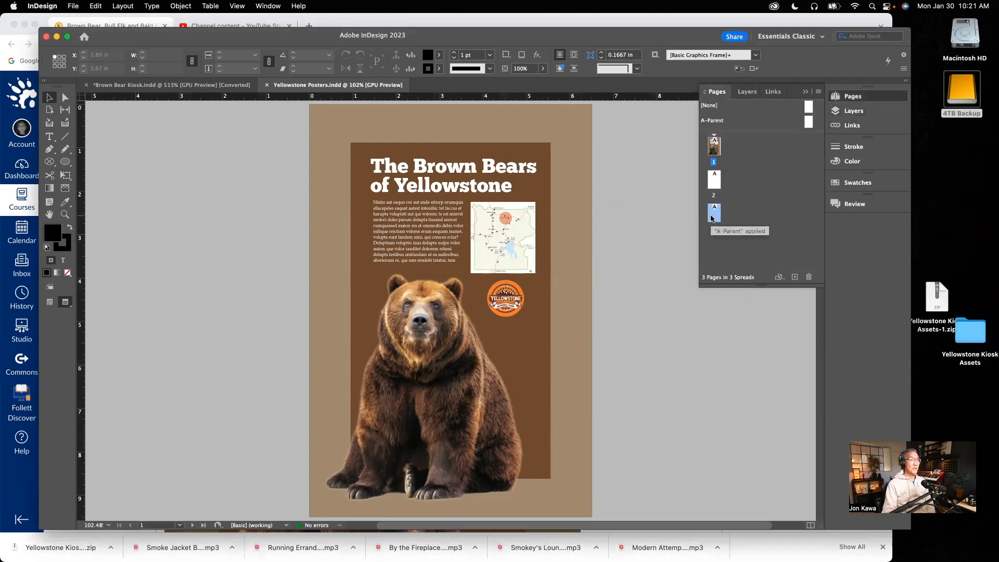
pyautogui.click(805, 93)
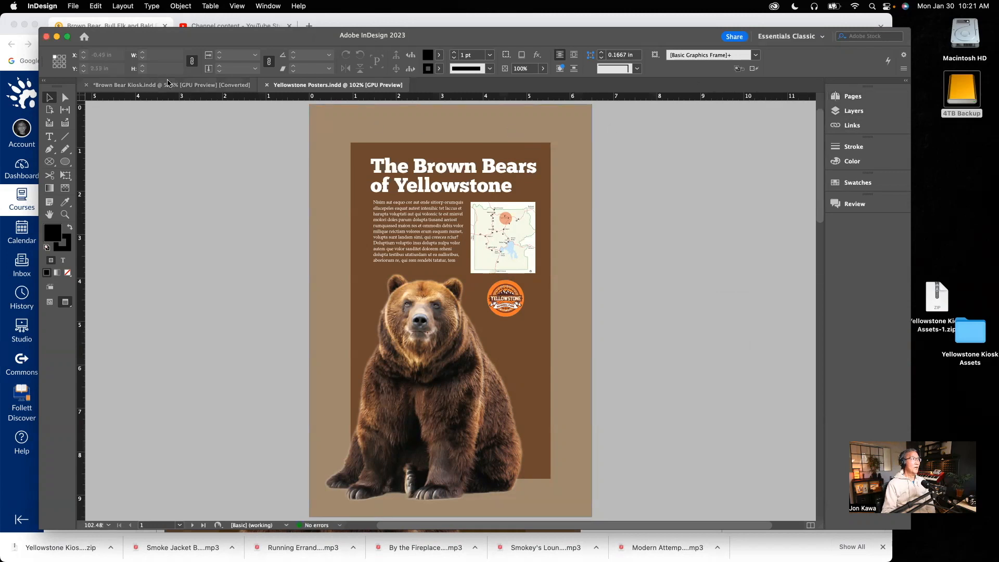
# Step: Switch to Chrome and examine the layouts of the Bull Elks and Bald Eagles example posters on the assignment page
pyautogui.click(346, 21)
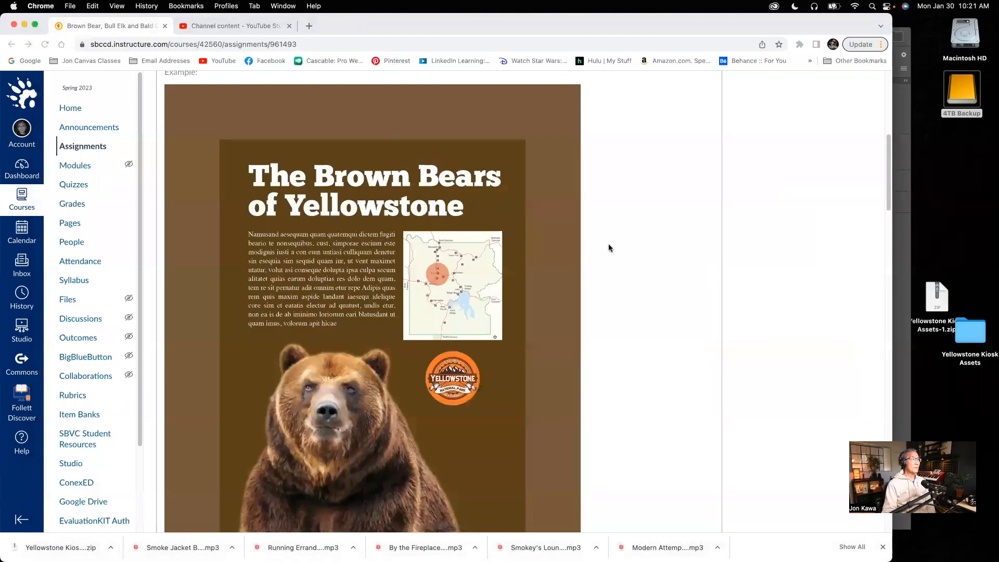
pyautogui.scroll(-3, 611, 249)
pyautogui.scroll(-10, 611, 249)
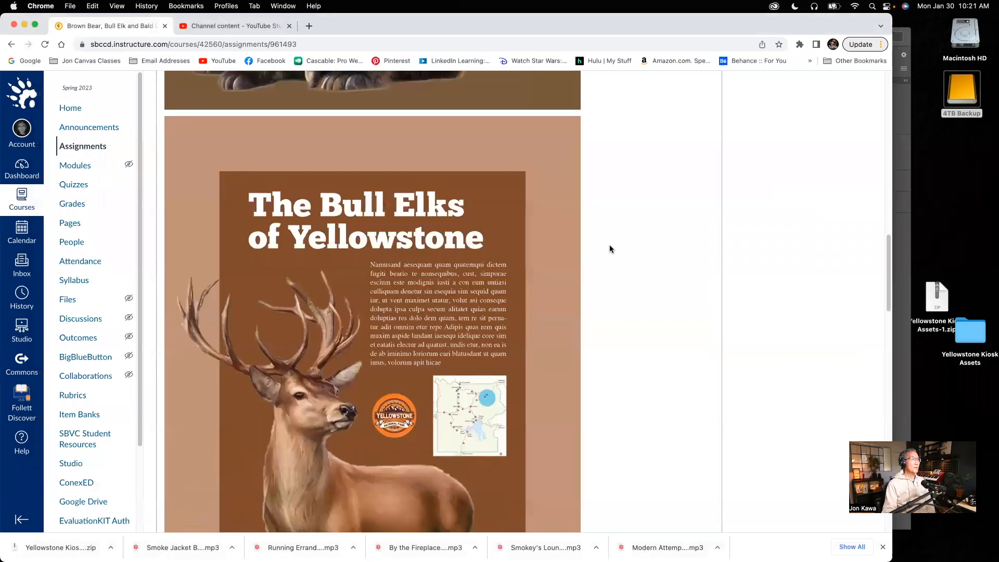
pyautogui.scroll(-10, 611, 248)
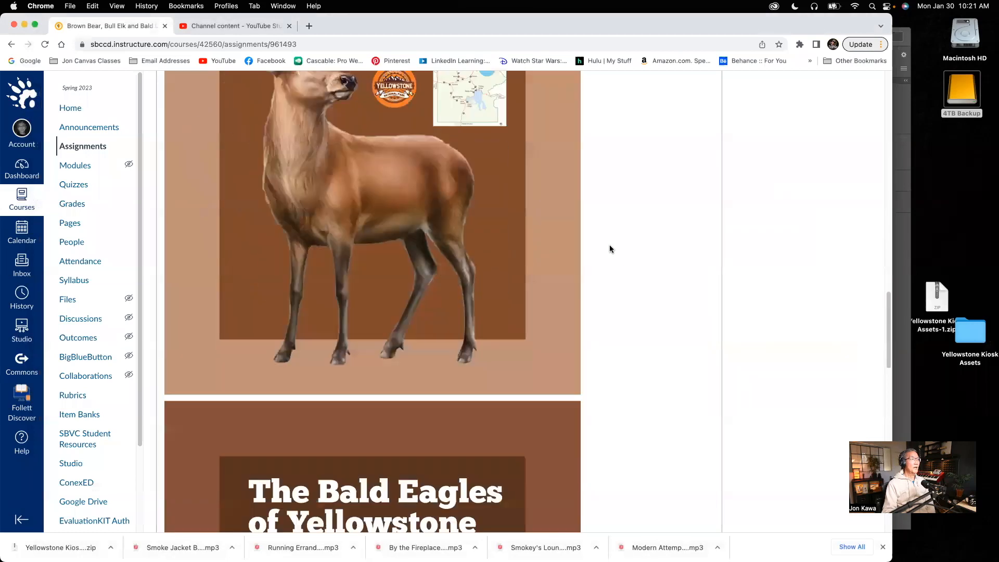
pyautogui.scroll(10, 611, 249)
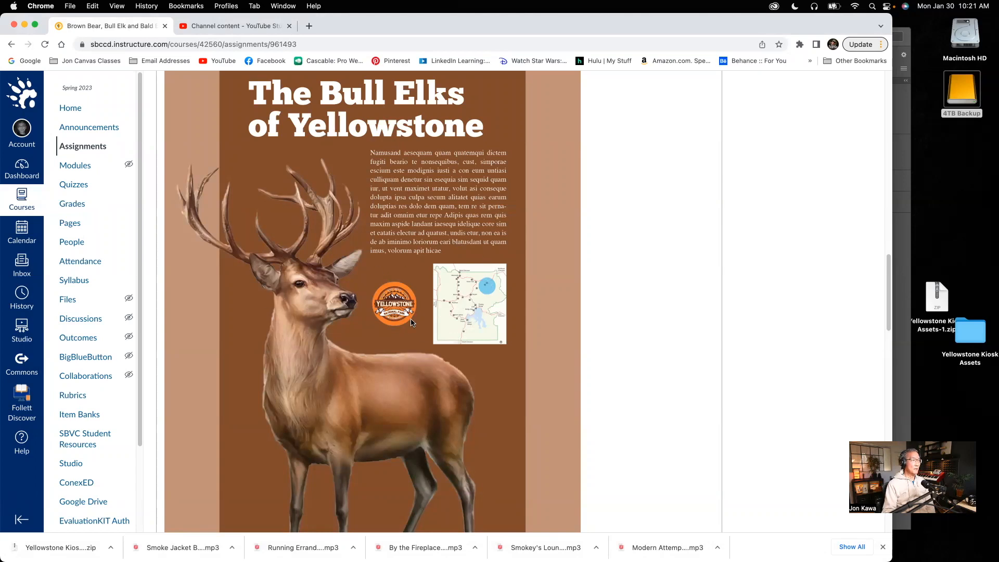
pyautogui.scroll(-10, 479, 365)
pyautogui.scroll(-5, 478, 364)
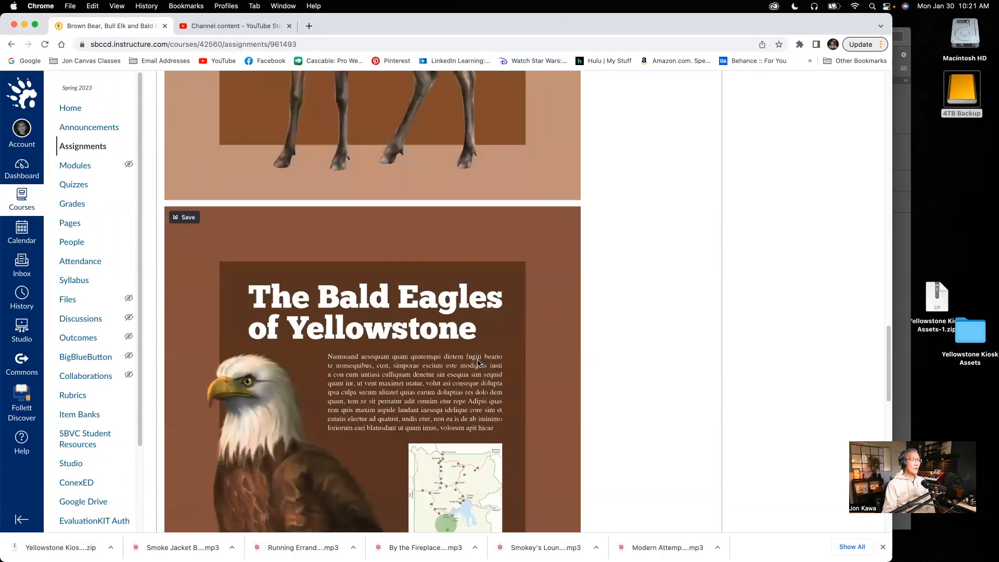
pyautogui.scroll(-3, 388, 310)
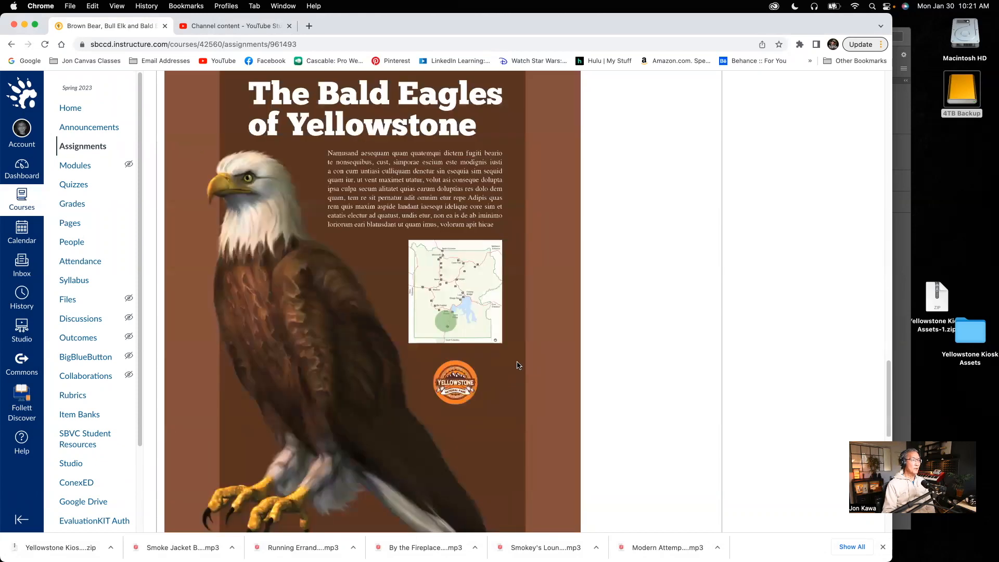
pyautogui.scroll(10, 517, 364)
pyautogui.scroll(-6, 517, 344)
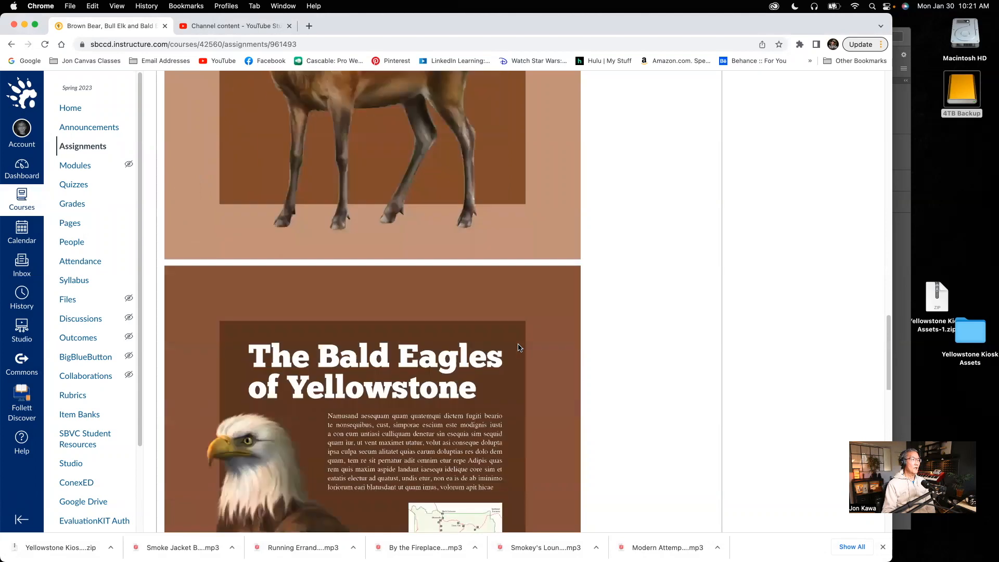
pyautogui.scroll(-6, 518, 347)
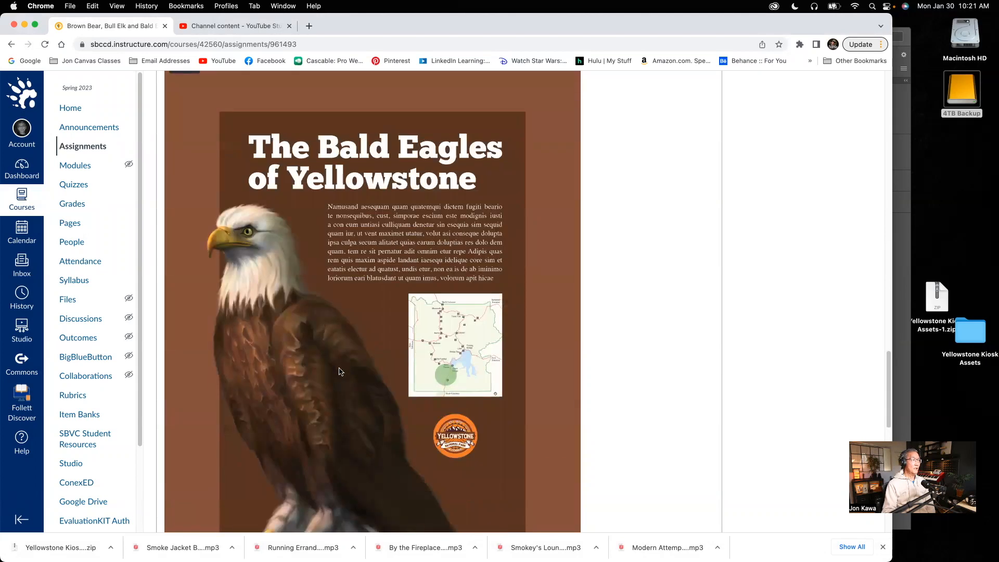
pyautogui.scroll(10, 344, 377)
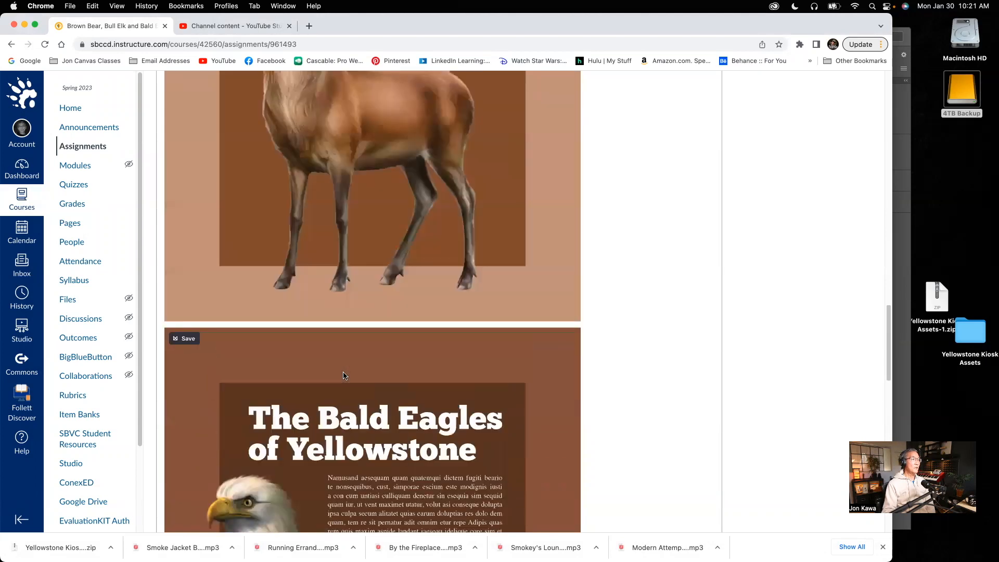
pyautogui.scroll(2, 260, 186)
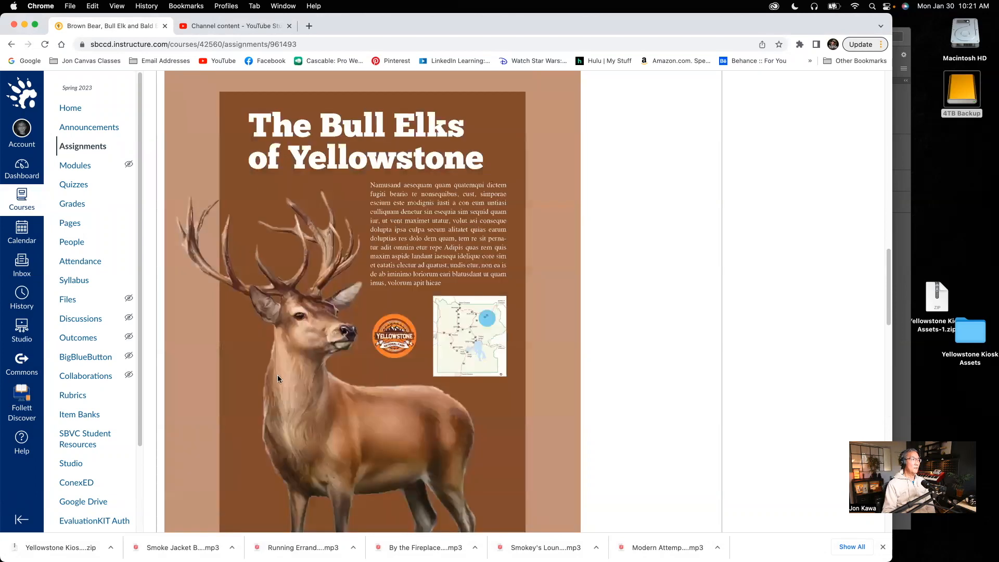
pyautogui.scroll(-5, 279, 364)
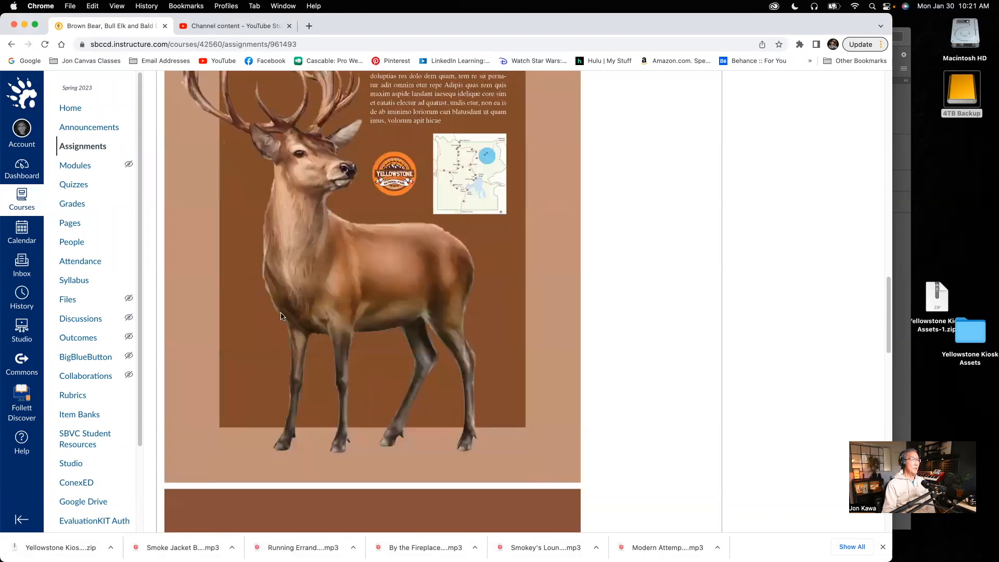
pyautogui.scroll(-6, 365, 347)
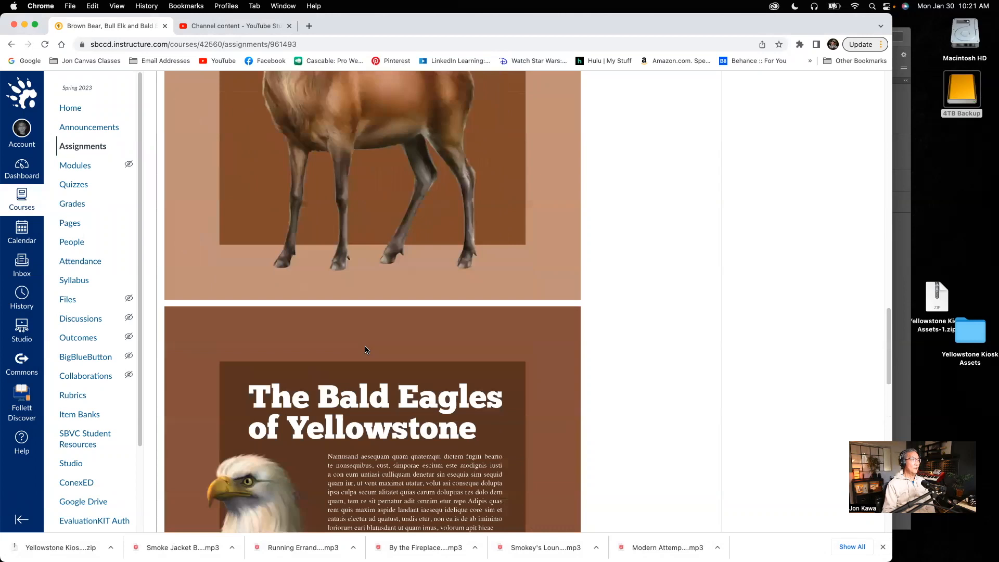
pyautogui.scroll(-8, 366, 348)
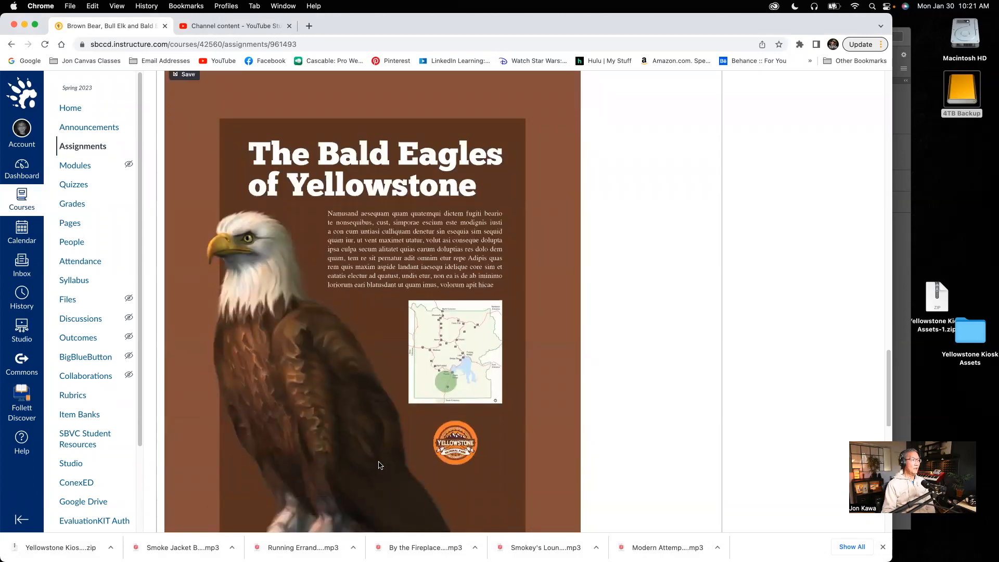
pyautogui.scroll(-3, 379, 464)
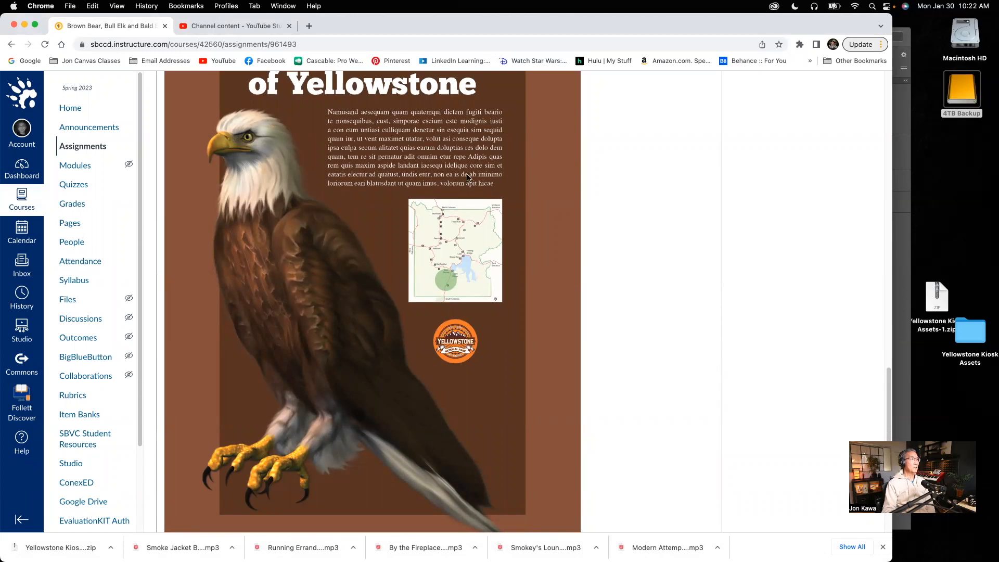
pyautogui.scroll(10, 484, 274)
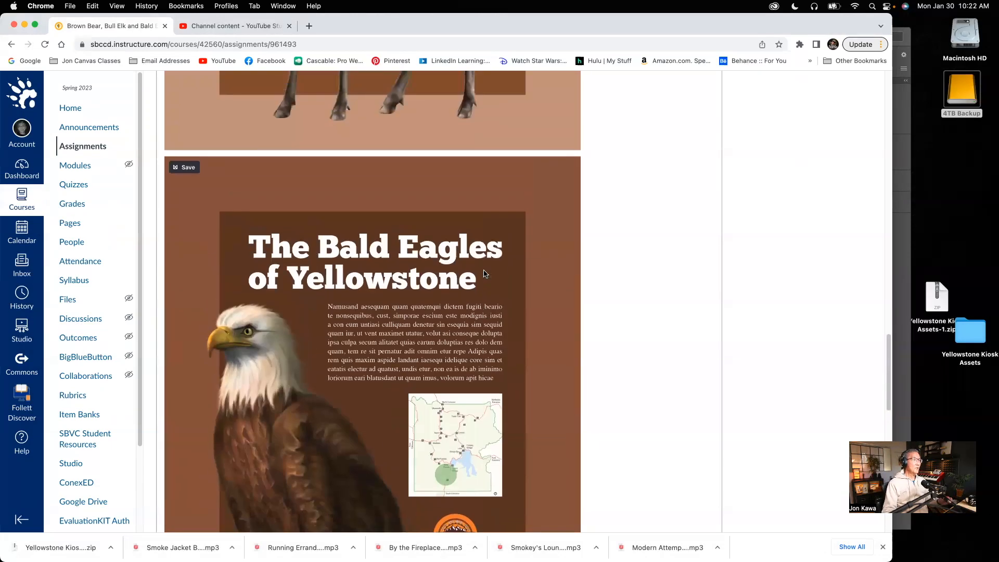
pyautogui.scroll(3, 484, 274)
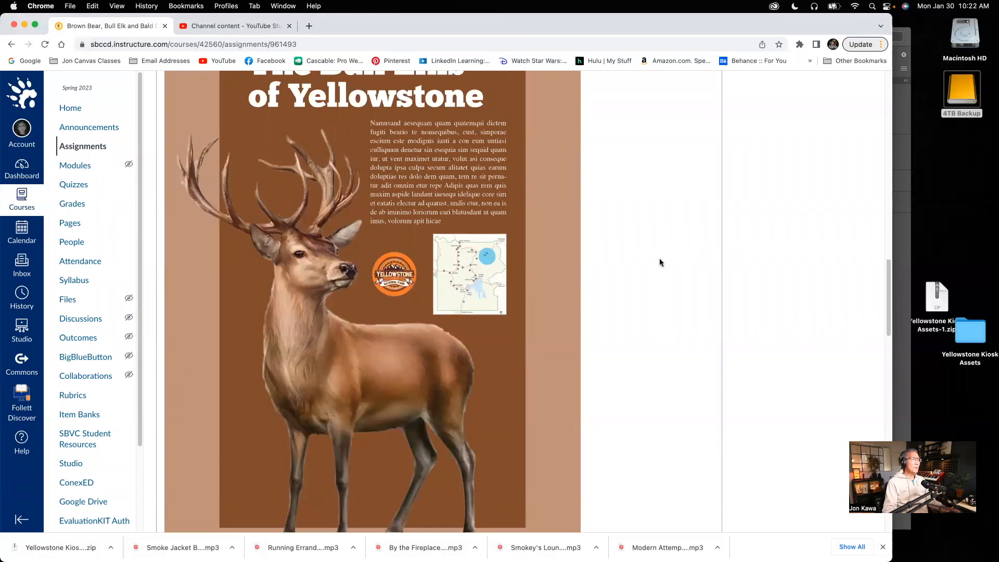
pyautogui.scroll(3, 659, 258)
pyautogui.scroll(7, 659, 264)
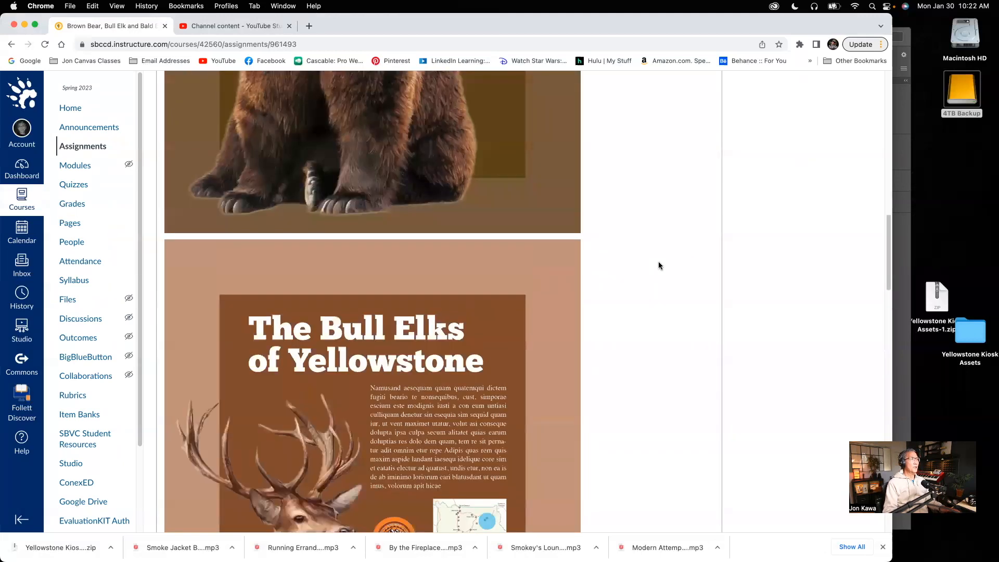
# Step: Examine the Brown Bears example poster on the assignment page again, along with the top of the Bull Elks example
pyautogui.scroll(5, 658, 263)
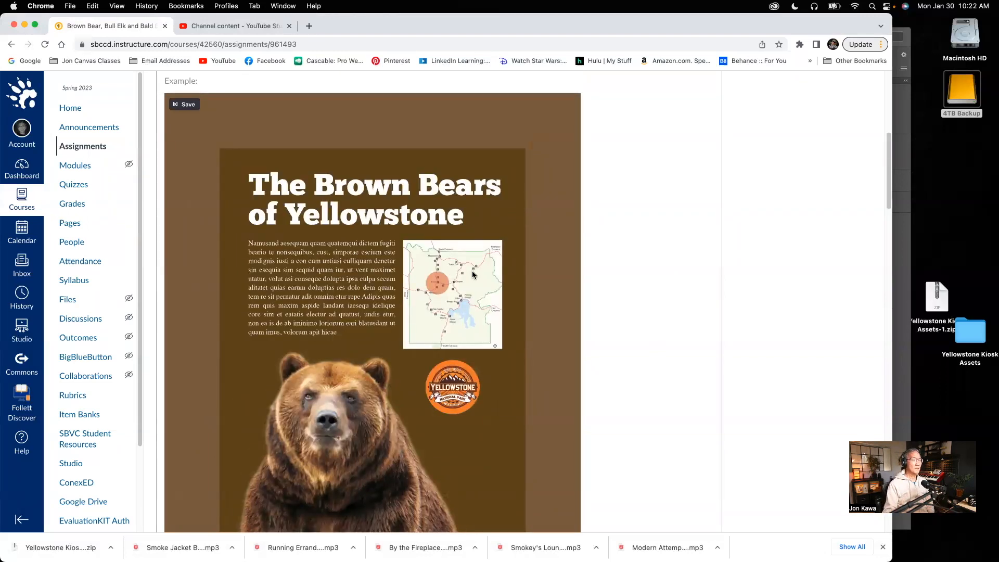
pyautogui.scroll(-5, 503, 287)
pyautogui.scroll(-2, 503, 287)
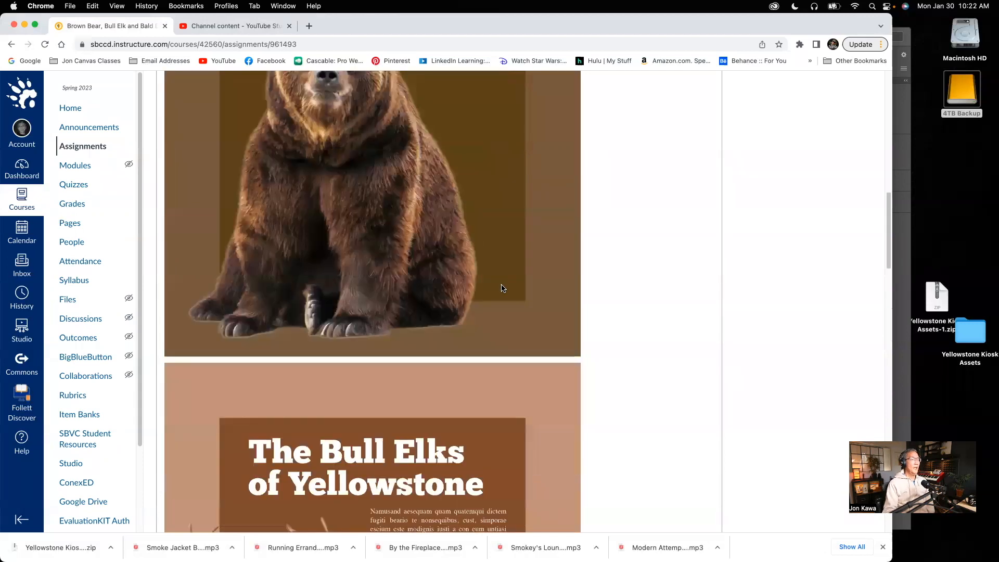
pyautogui.scroll(-2, 502, 287)
pyautogui.scroll(5, 502, 287)
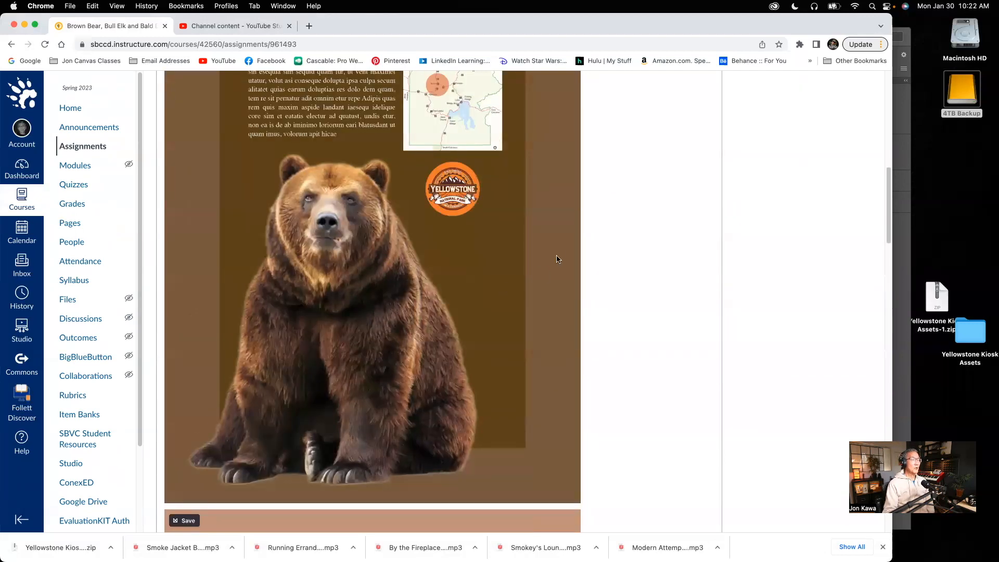
pyautogui.scroll(3, 556, 258)
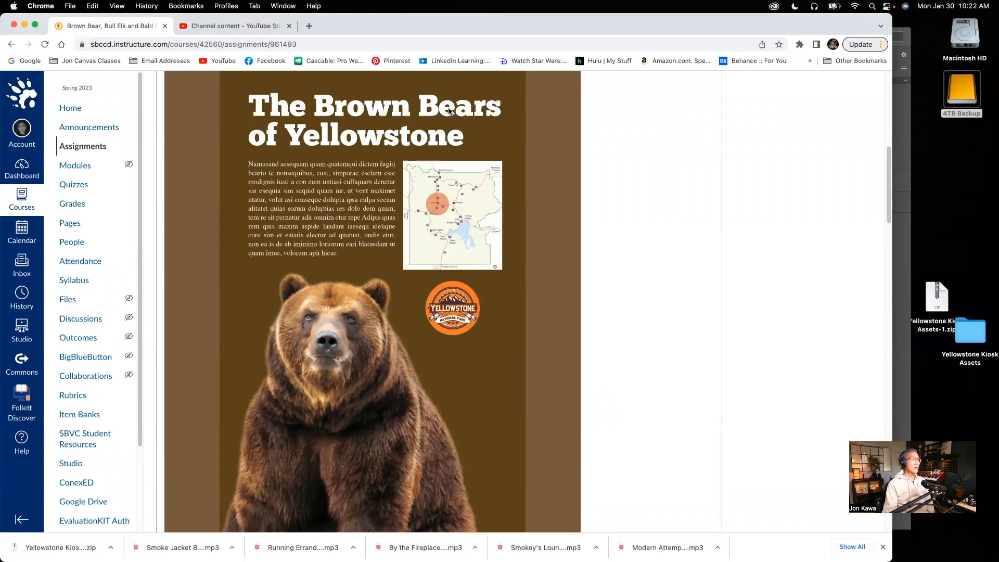
# Step: Switch back to InDesign and display the page list of the Yellowstone Posters document
pyautogui.click(898, 115)
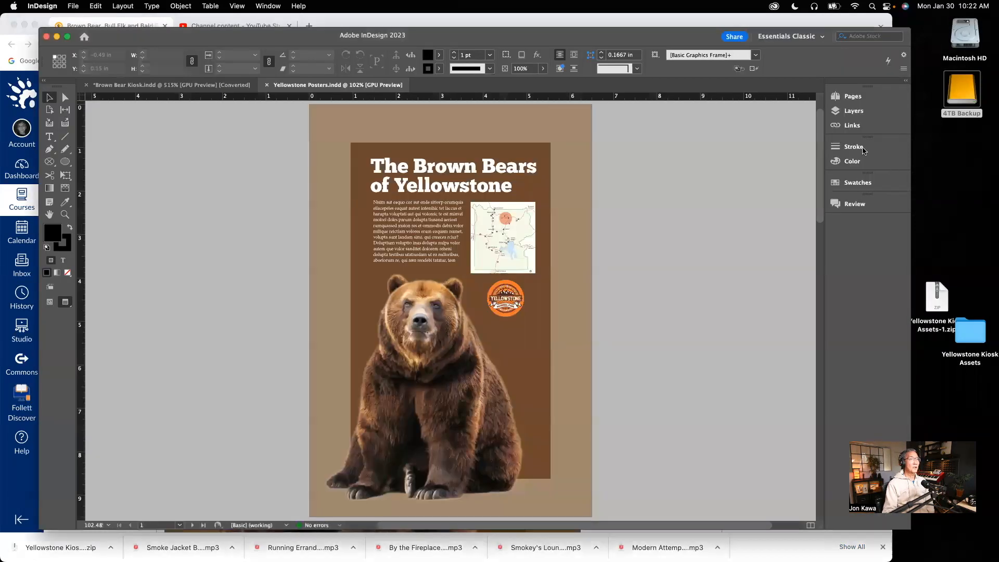
pyautogui.click(853, 96)
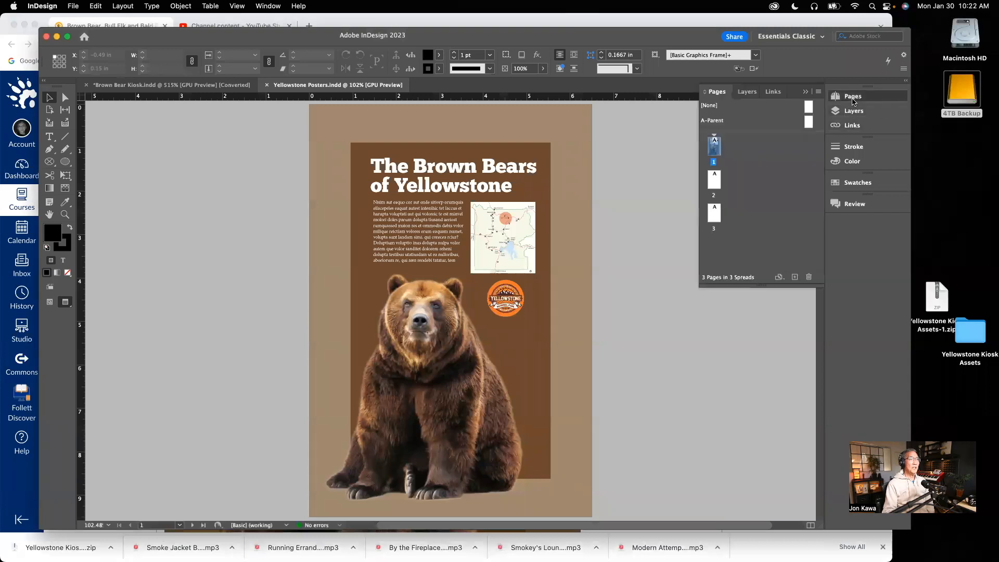